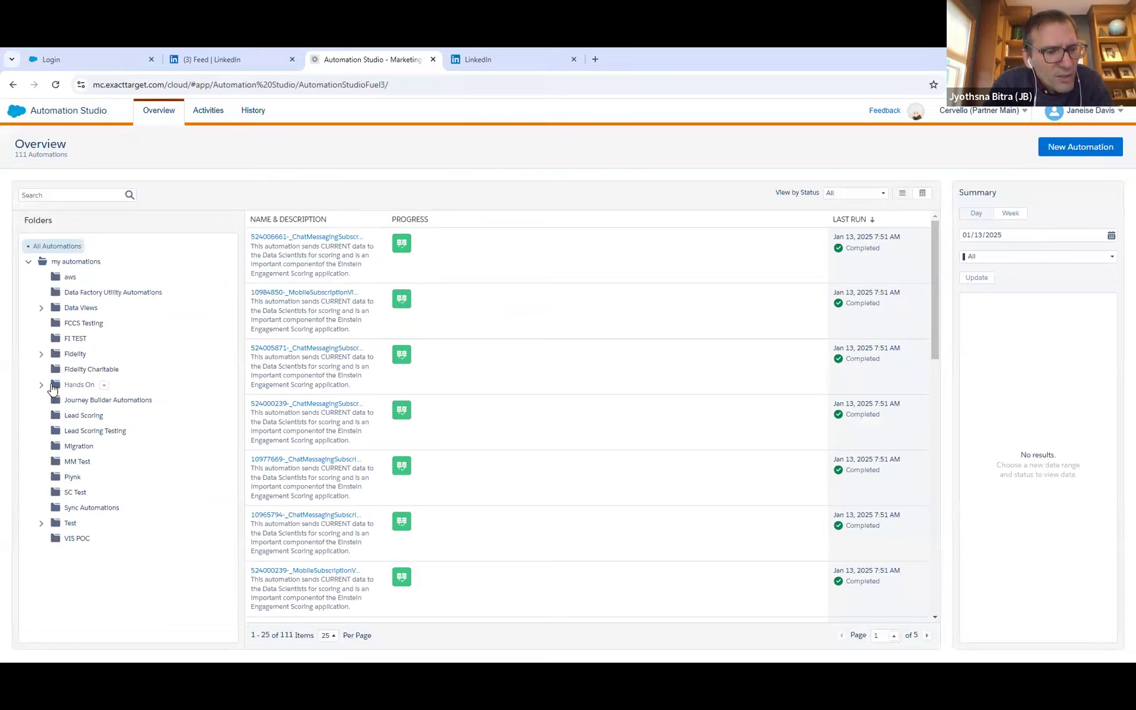
Open the workflow of the Universal Data Extension automation from the Boston Community Group folder under Hands On.
{"action": "left_click", "coordinate": [42, 388]}
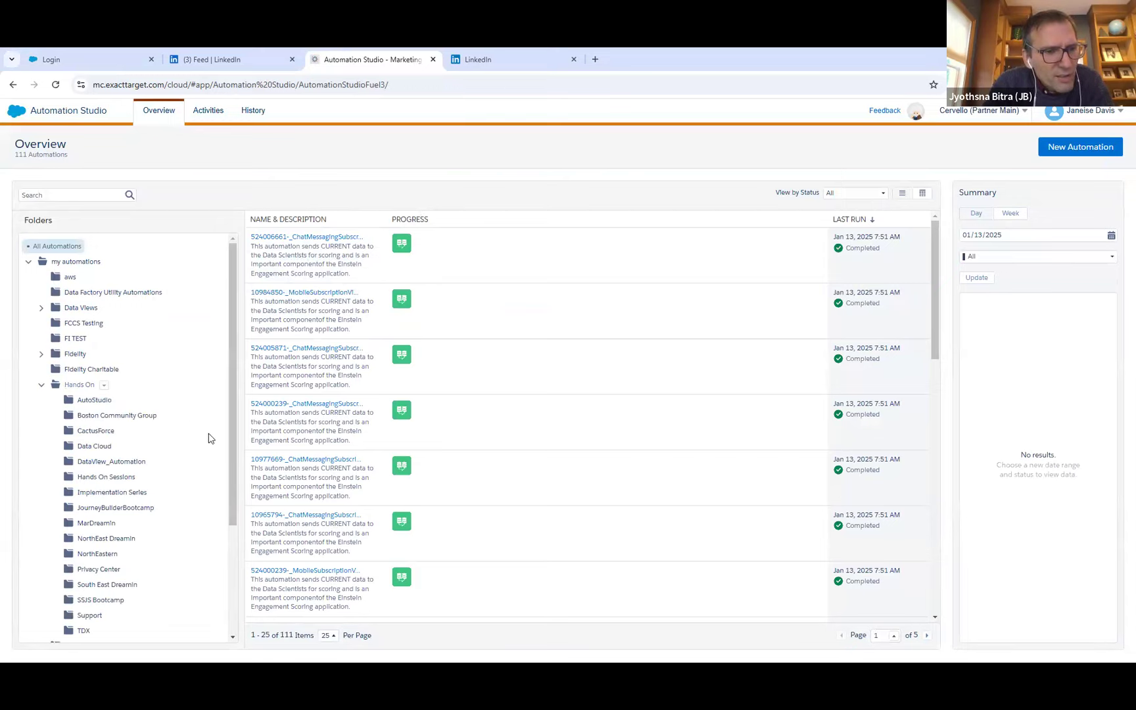
{"action": "left_click_drag", "start_coordinate": [232, 448], "coordinate": [203, 494]}
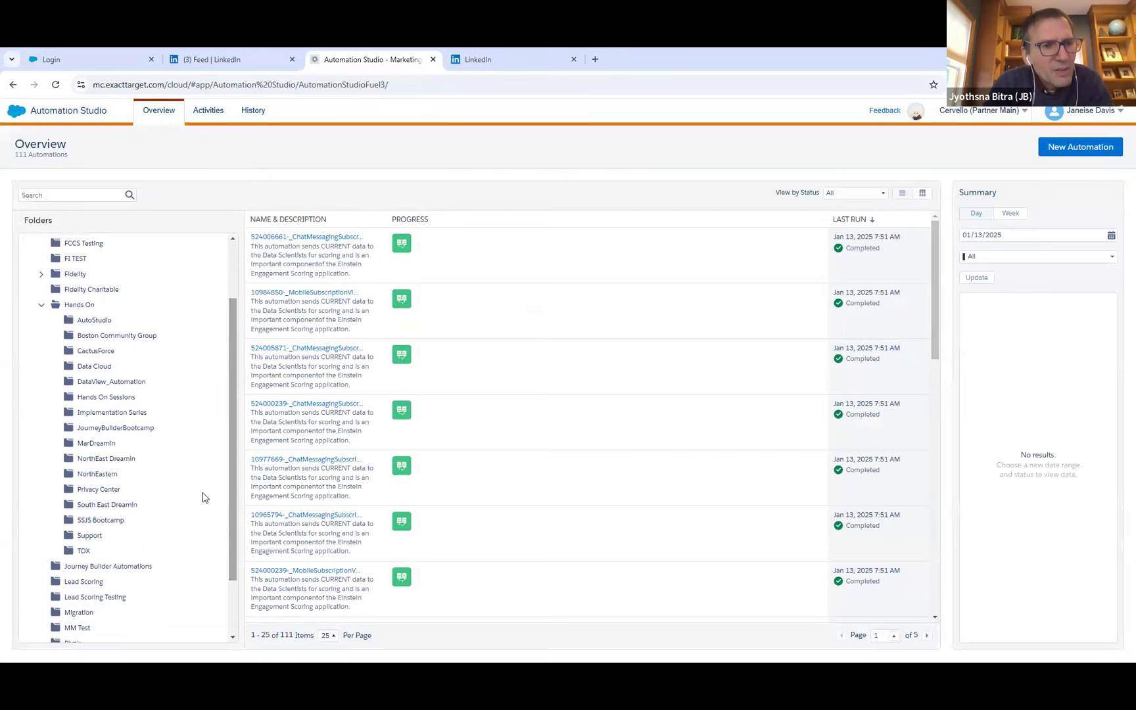
{"action": "left_click", "coordinate": [91, 337]}
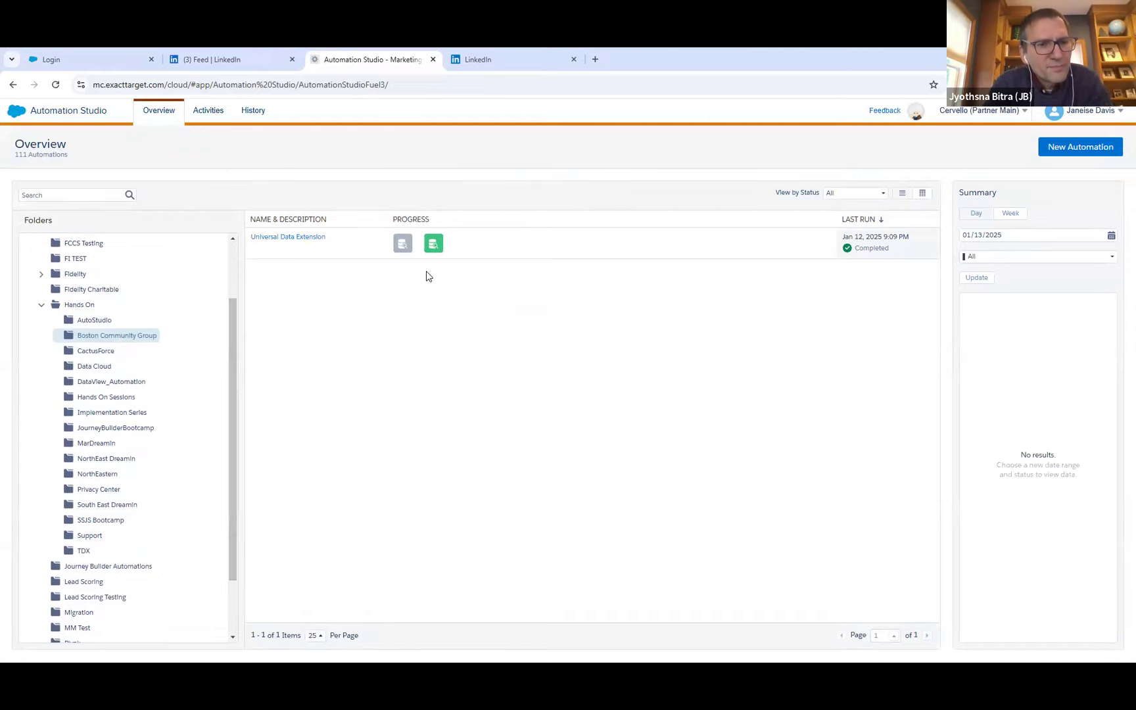
{"action": "left_click", "coordinate": [305, 237]}
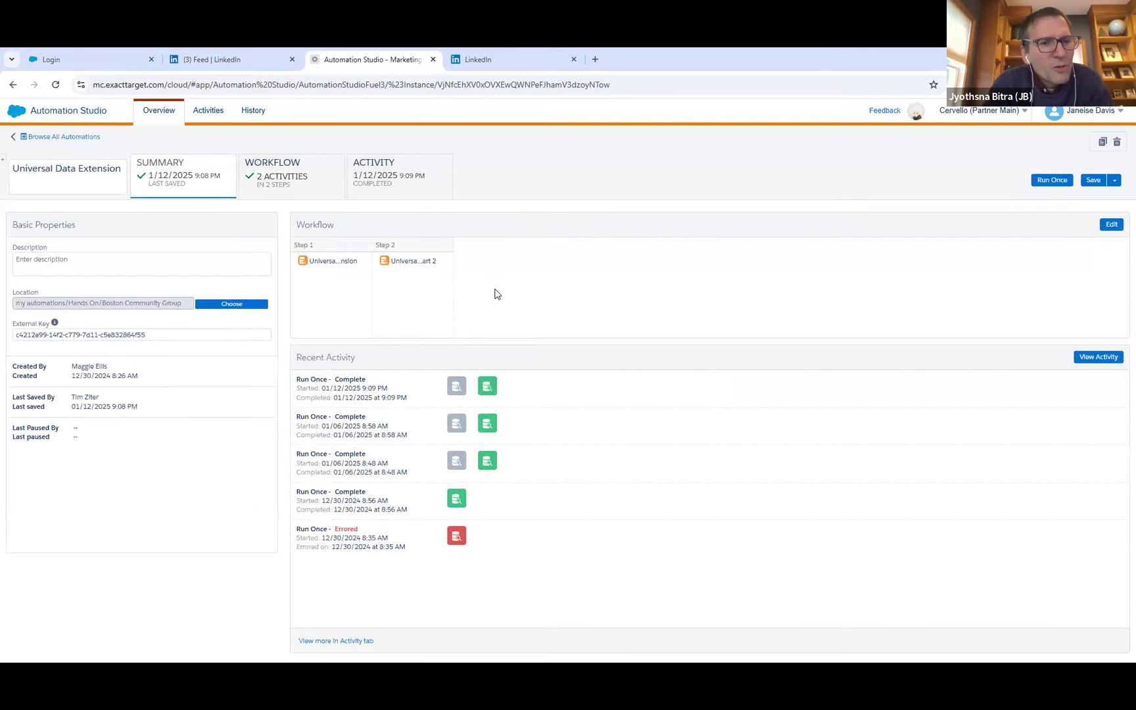
{"action": "left_click", "coordinate": [277, 179]}
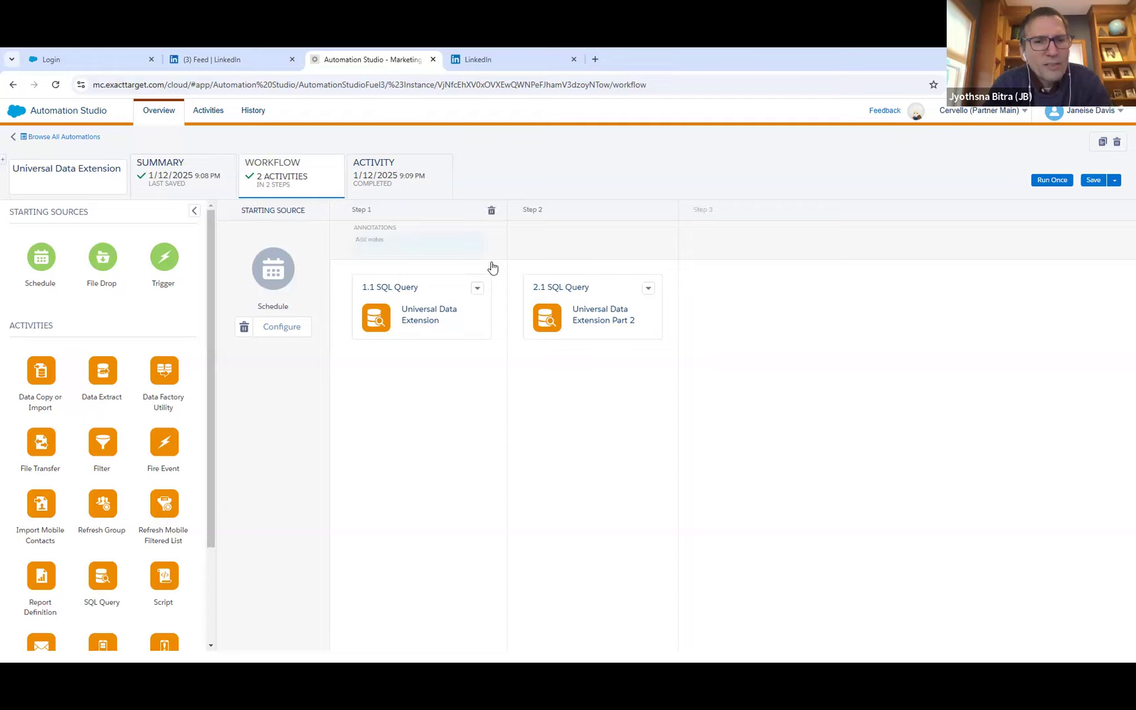
Open the Universal Data Extension Part 2 query activity from Step 2 and copy its entire SQL query.
{"action": "left_click", "coordinate": [648, 288]}
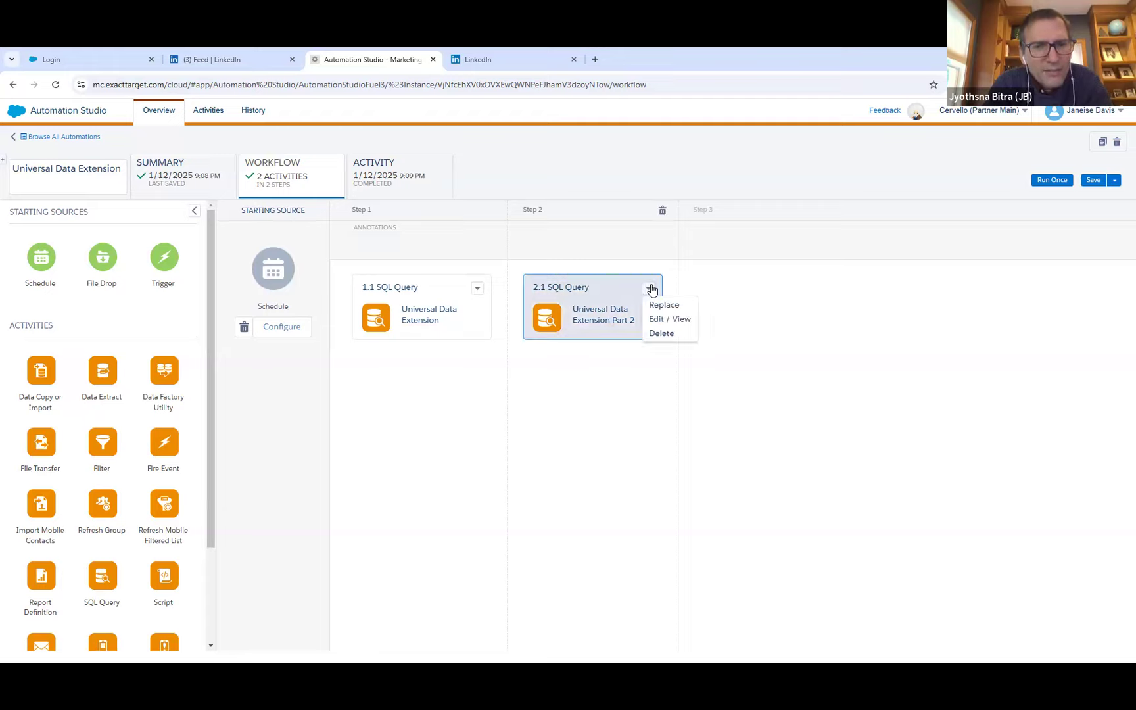
{"action": "left_click", "coordinate": [657, 319]}
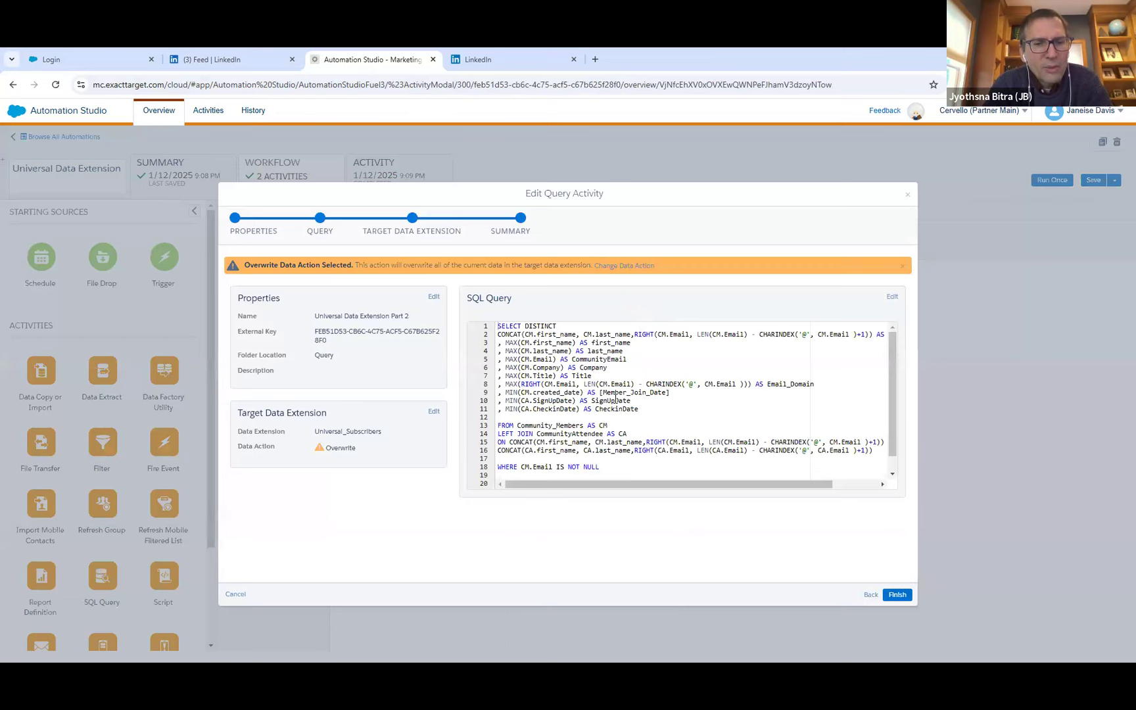
{"action": "scroll", "coordinate": [614, 405], "scroll_direction": "down", "scroll_amount": 1}
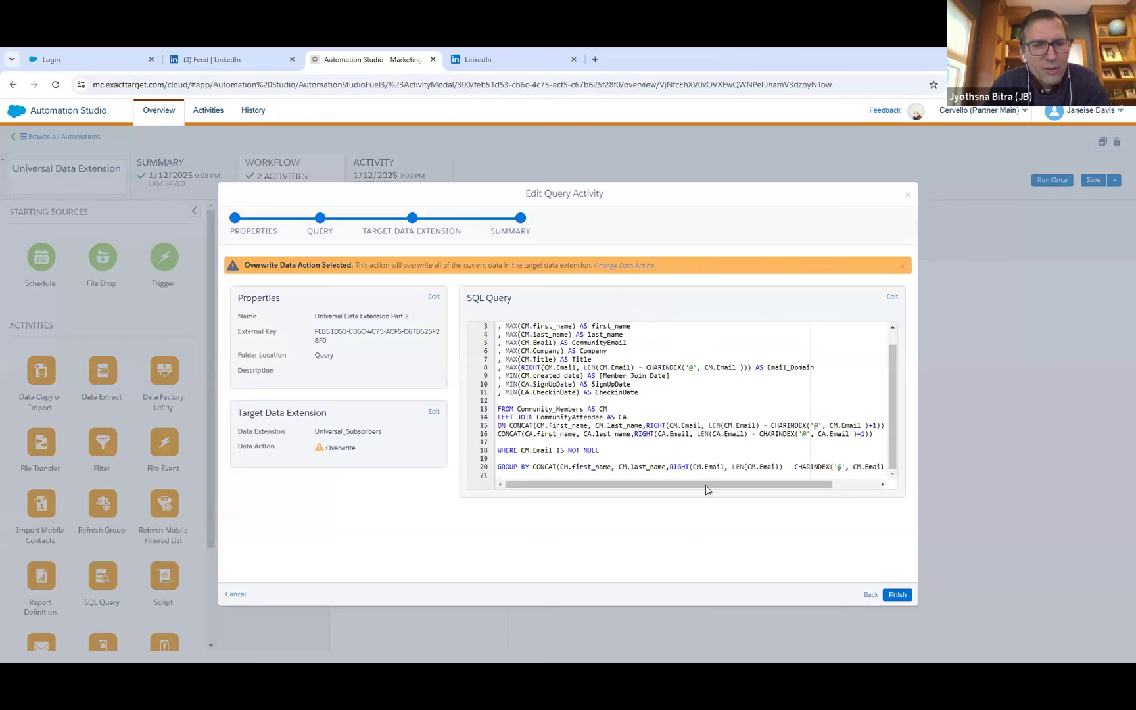
{"action": "left_click_drag", "start_coordinate": [720, 485], "coordinate": [765, 485]}
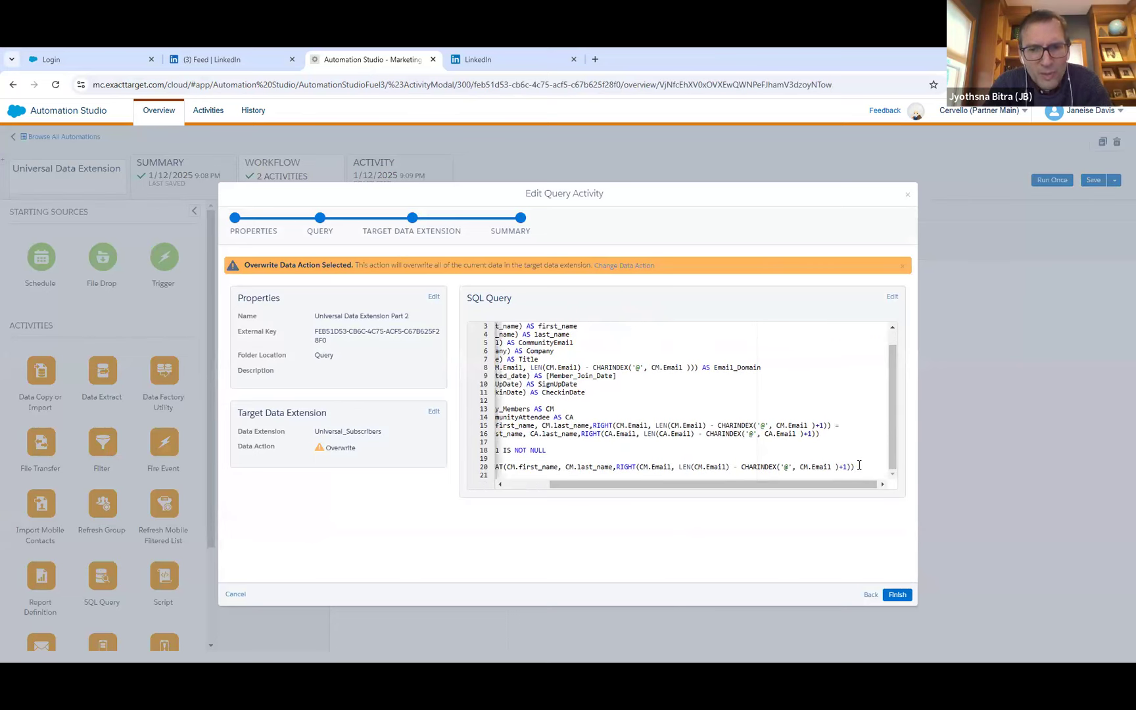
{"action": "key", "text": "ctrl+a"}
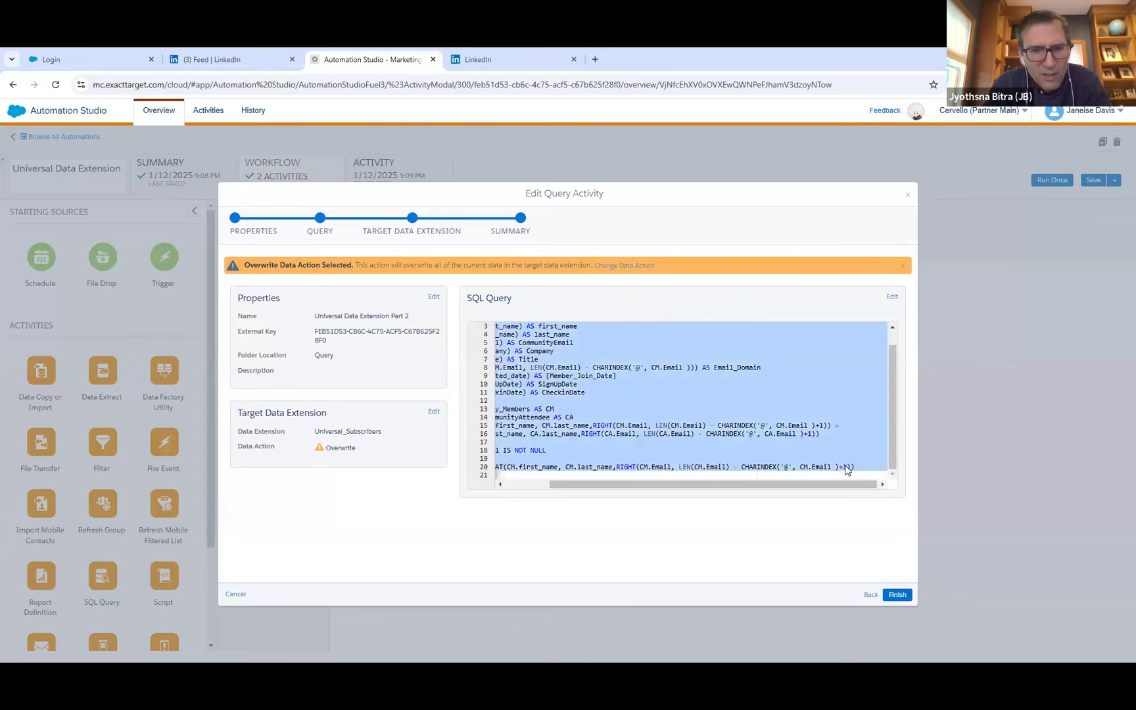
{"action": "left_click", "coordinate": [859, 468]}
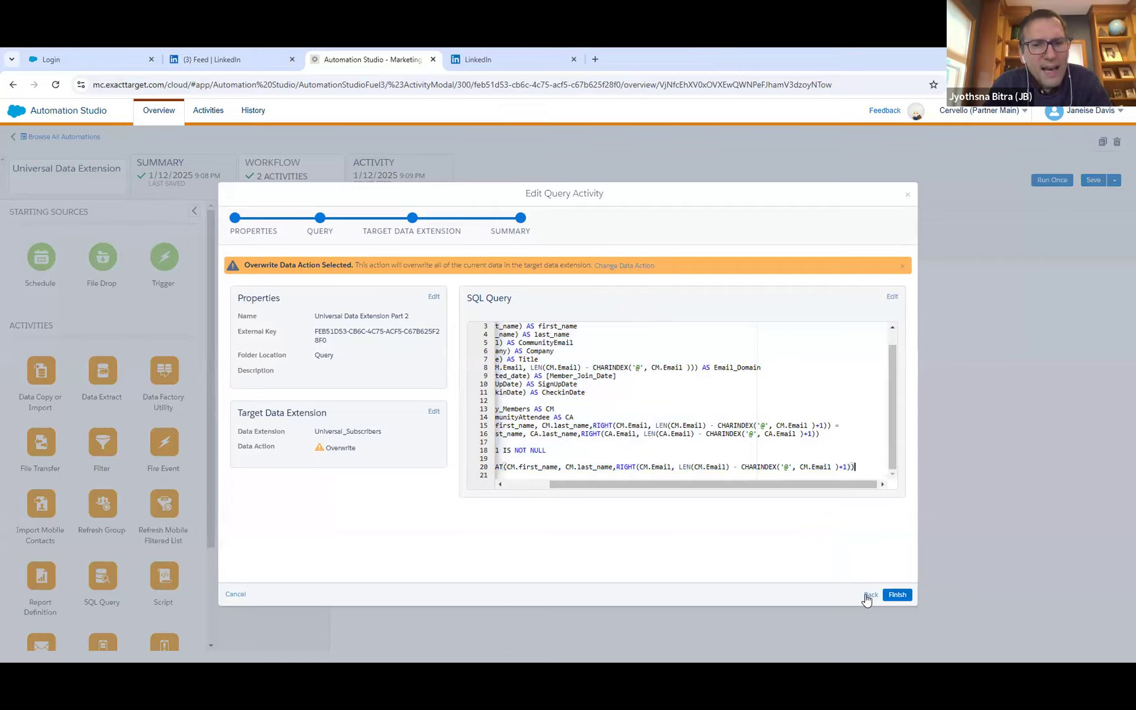
Duplicate the Automation Studio browser tab and go to the Marketing Cloud dashboard in the copy.
{"action": "right_click", "coordinate": [380, 61]}
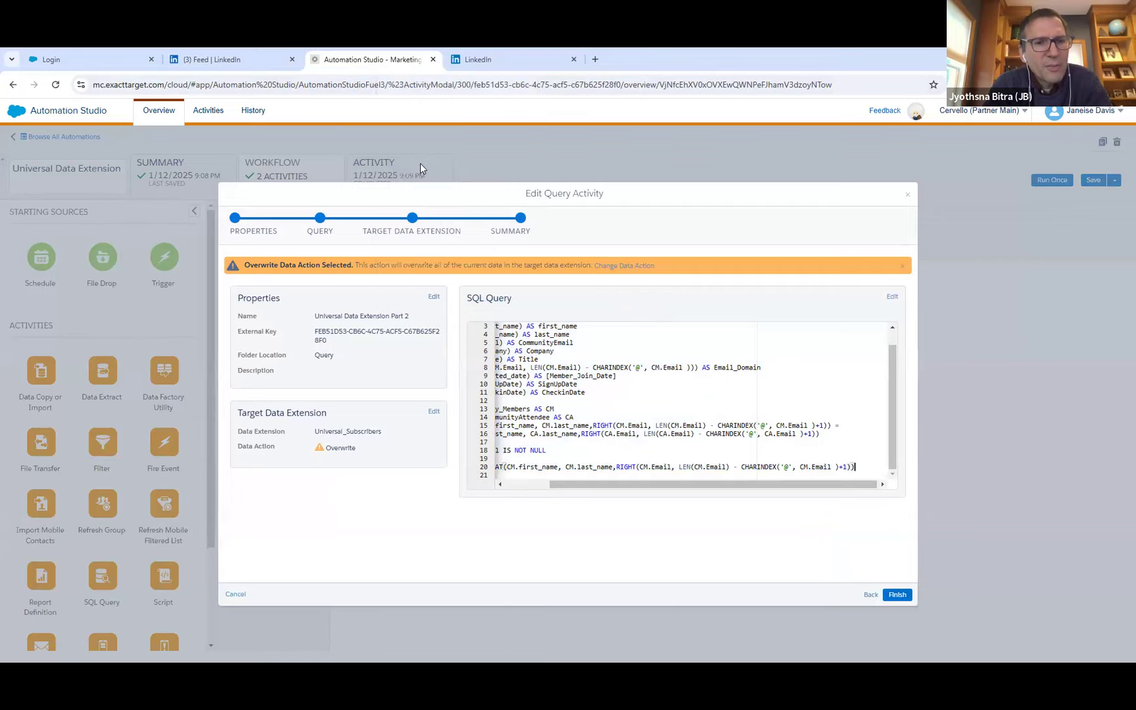
{"action": "left_click", "coordinate": [420, 165]}
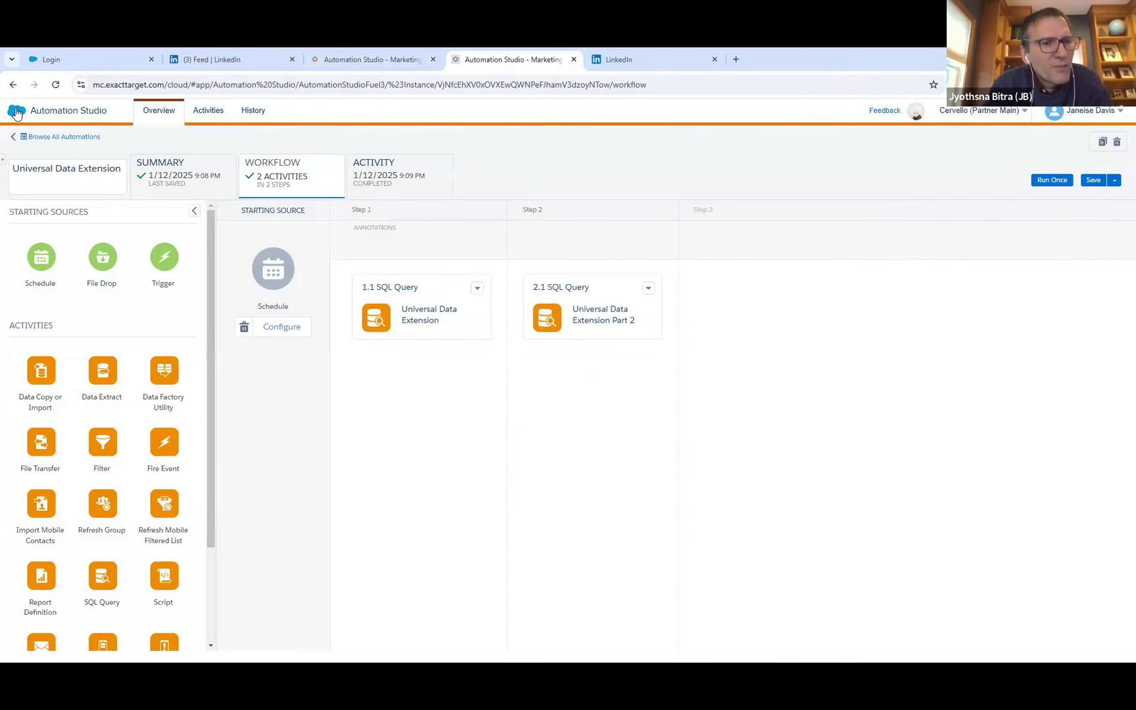
{"action": "mouse_move", "coordinate": [15, 110]}
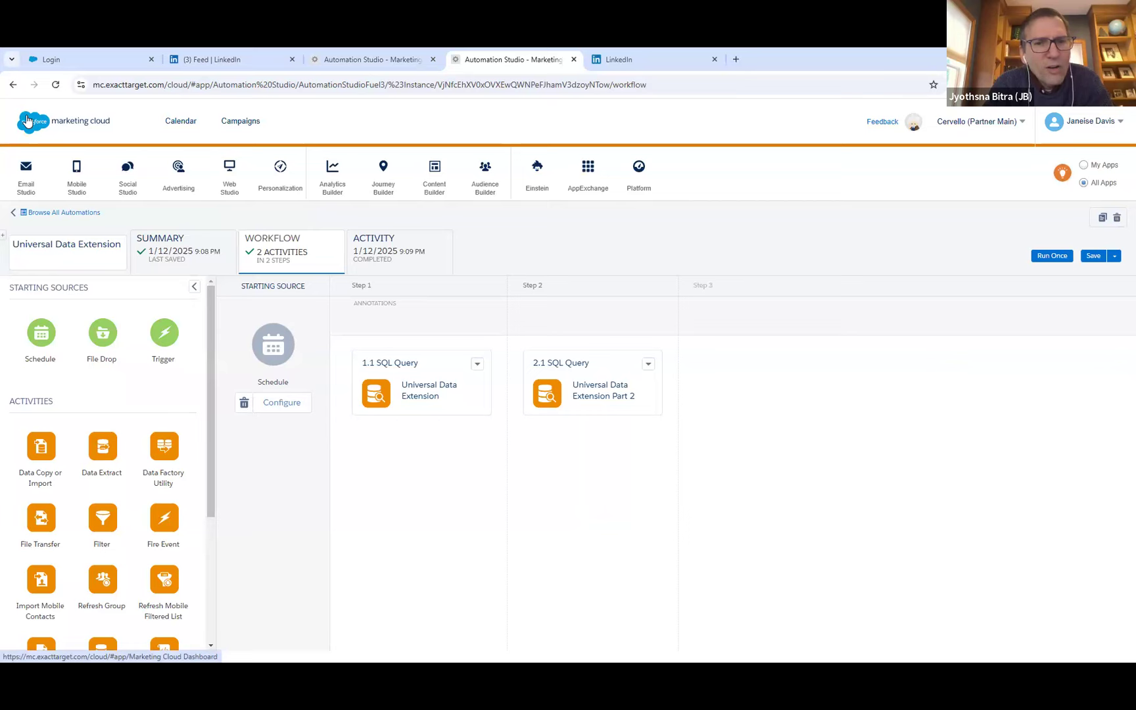
{"action": "left_click", "coordinate": [27, 120]}
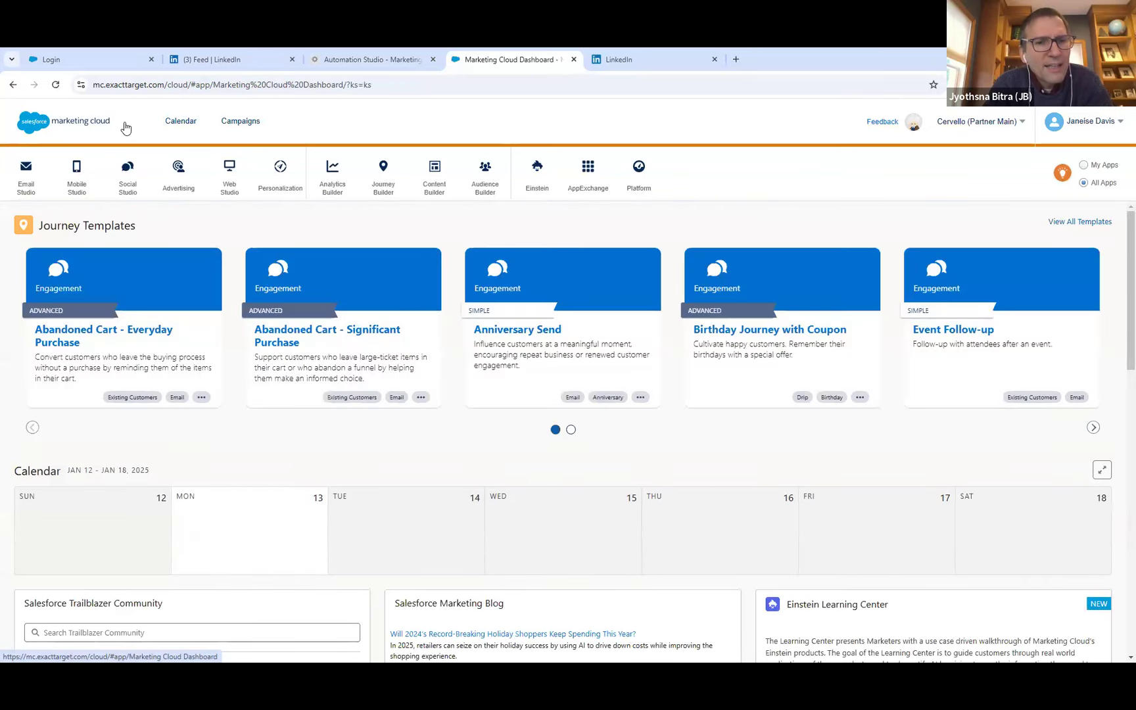
Open Query Studio from the AppExchange apps, paste the copied SQL query into the editor and run it.
{"action": "mouse_move", "coordinate": [592, 188]}
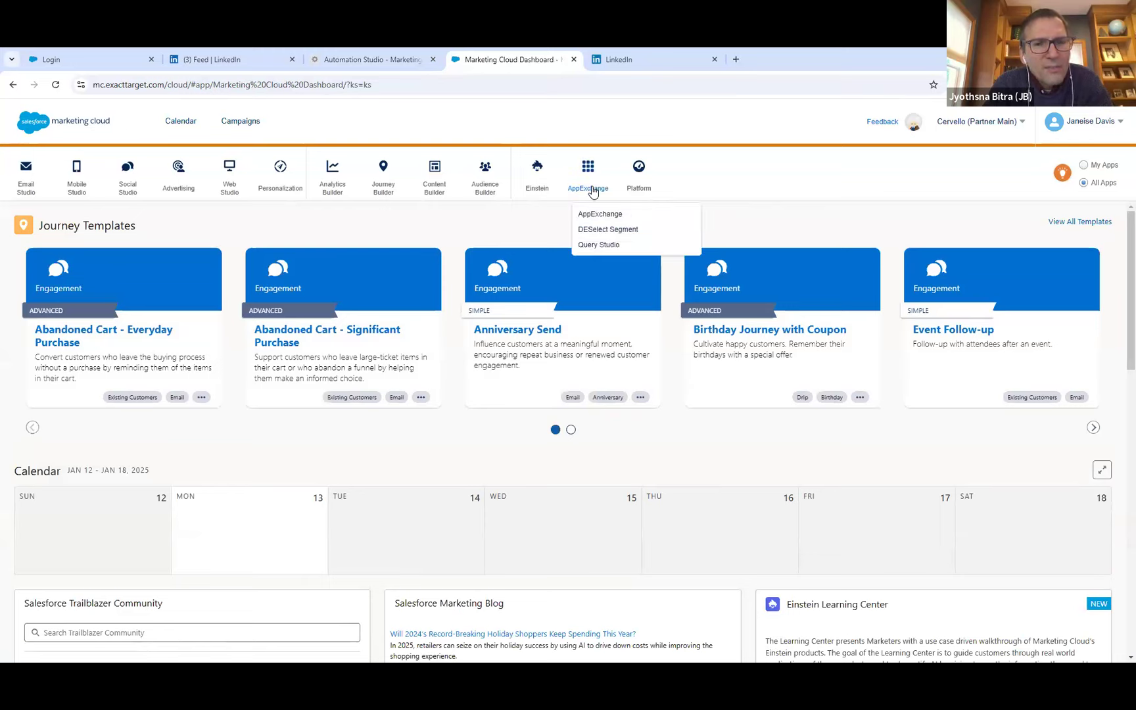
{"action": "left_click", "coordinate": [598, 244]}
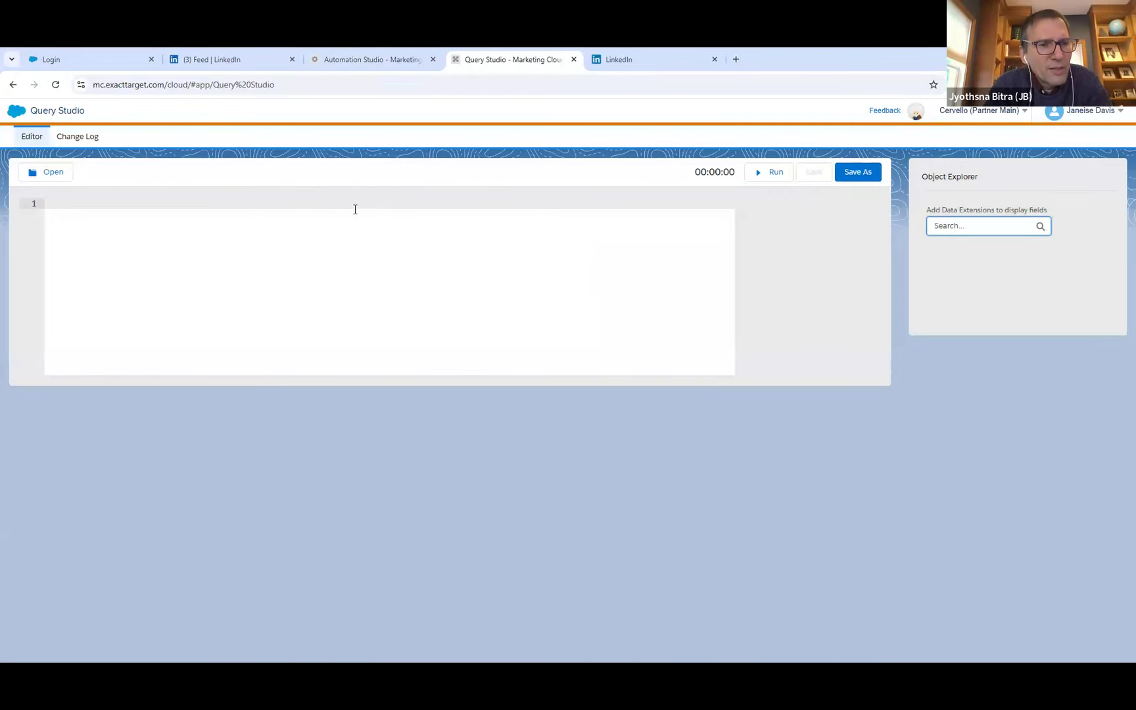
{"action": "key", "text": "ctrl+v"}
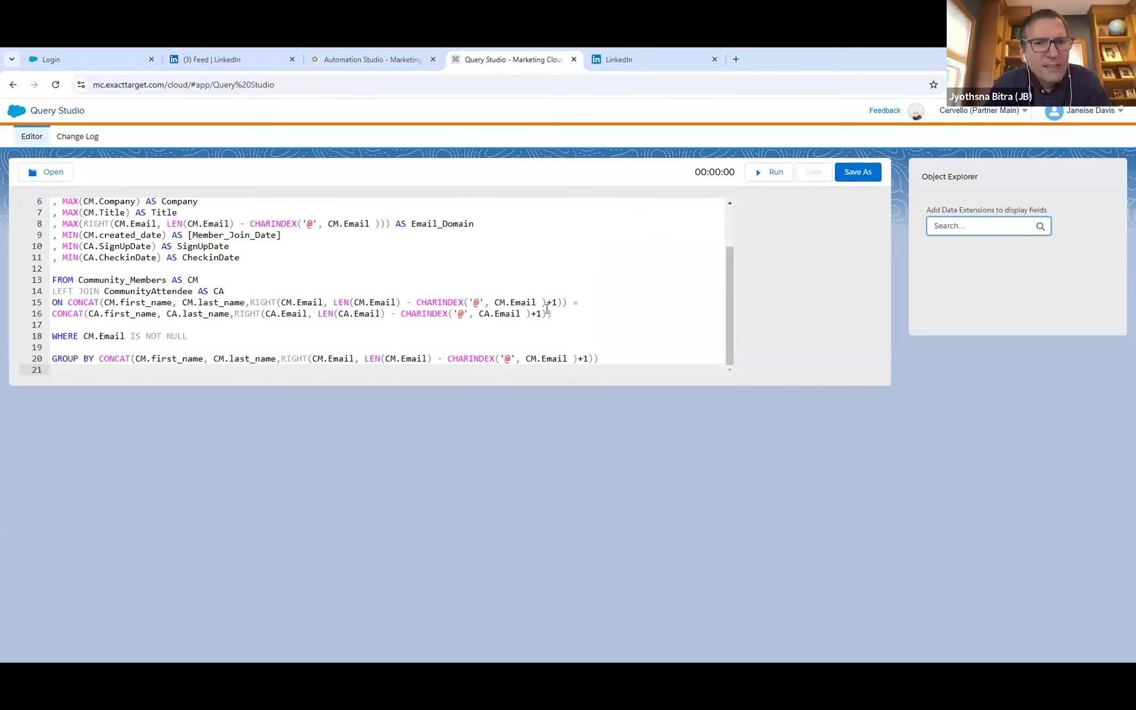
{"action": "left_click_drag", "start_coordinate": [731, 282], "coordinate": [731, 243]}
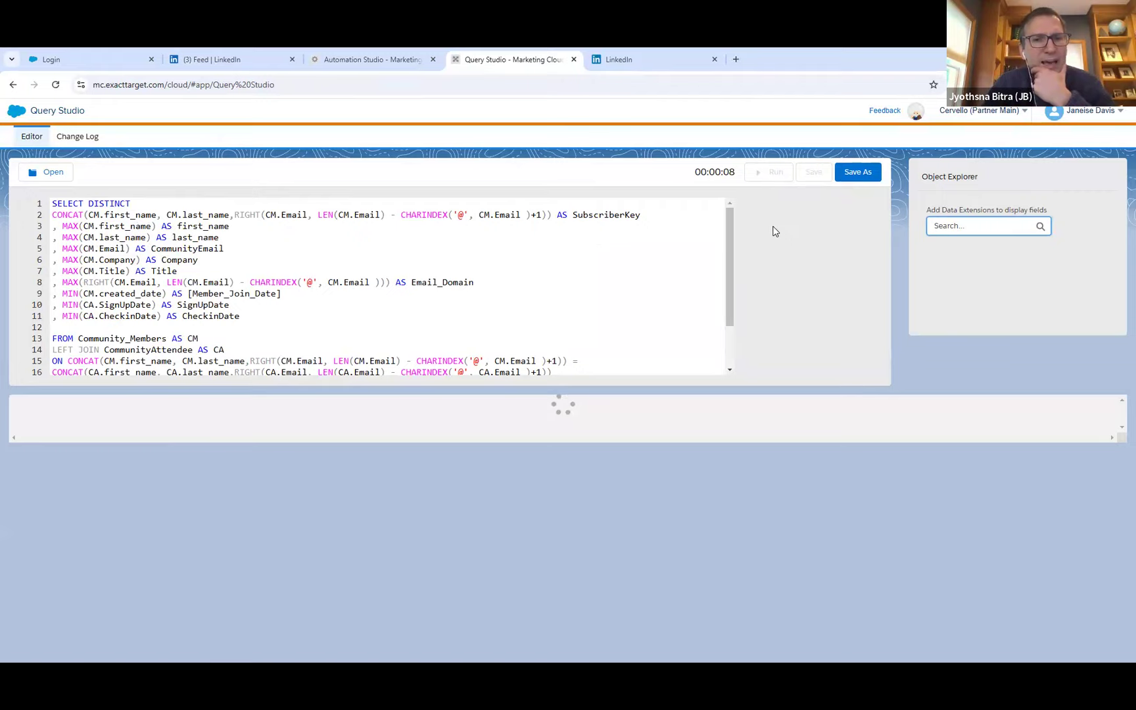
Duplicate the Query Studio browser tab and switch the copy to Email Studio.
{"action": "right_click", "coordinate": [503, 59]}
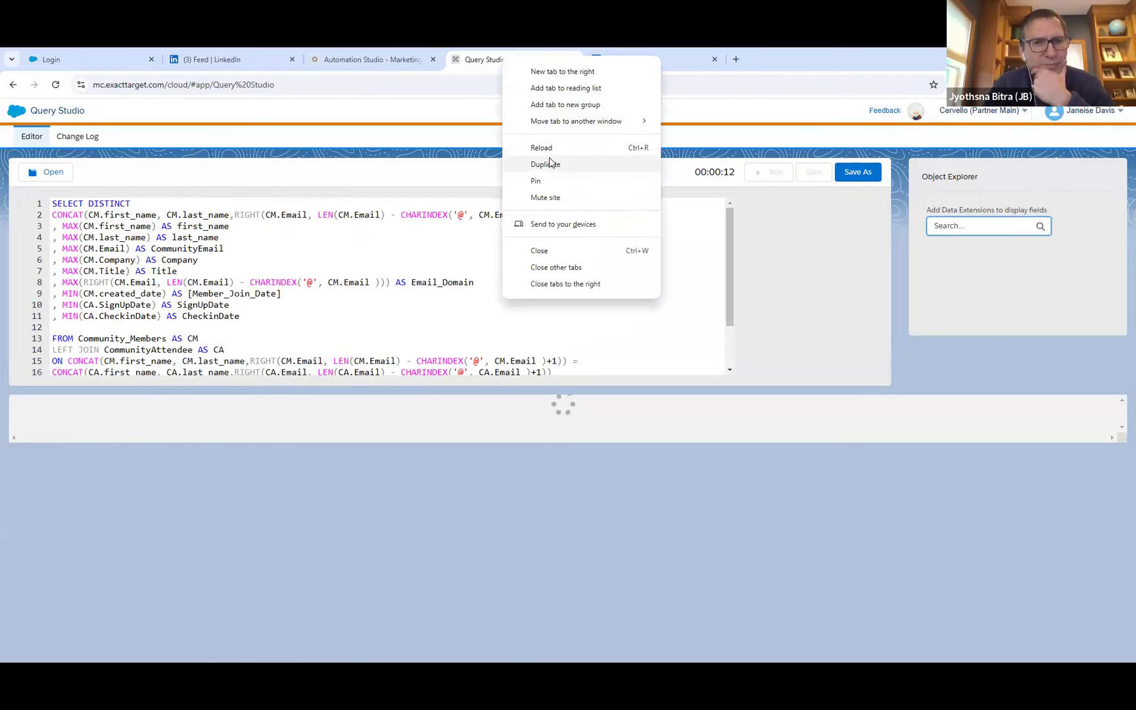
{"action": "left_click", "coordinate": [550, 163]}
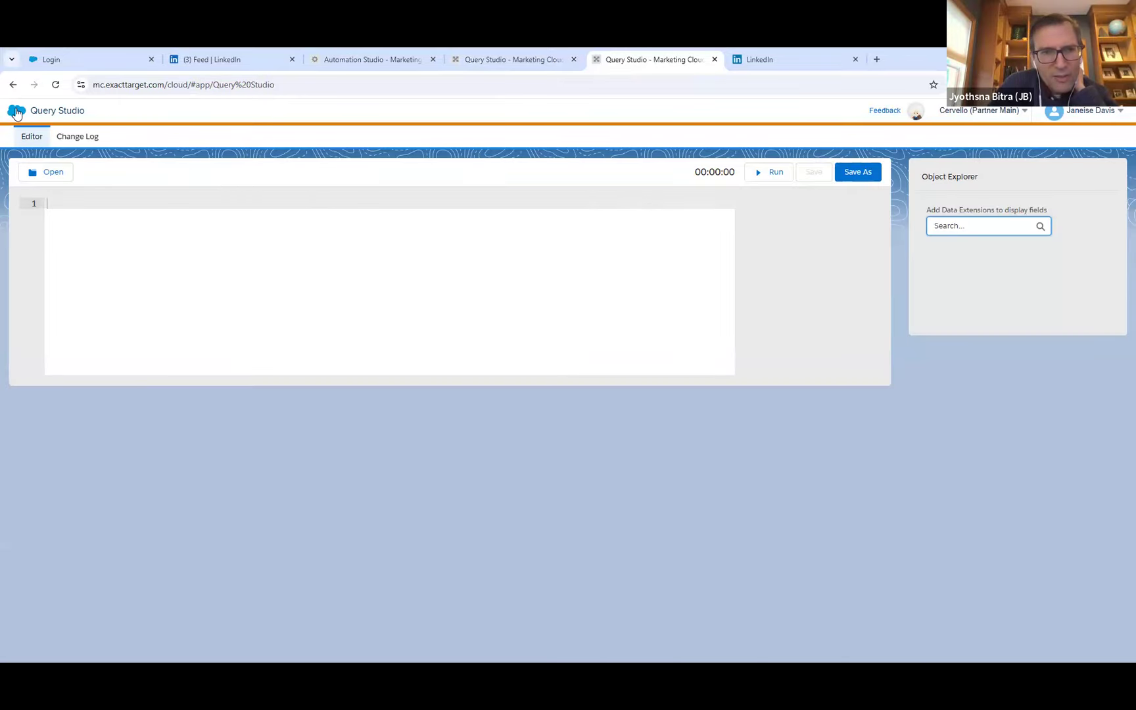
{"action": "mouse_move", "coordinate": [23, 119]}
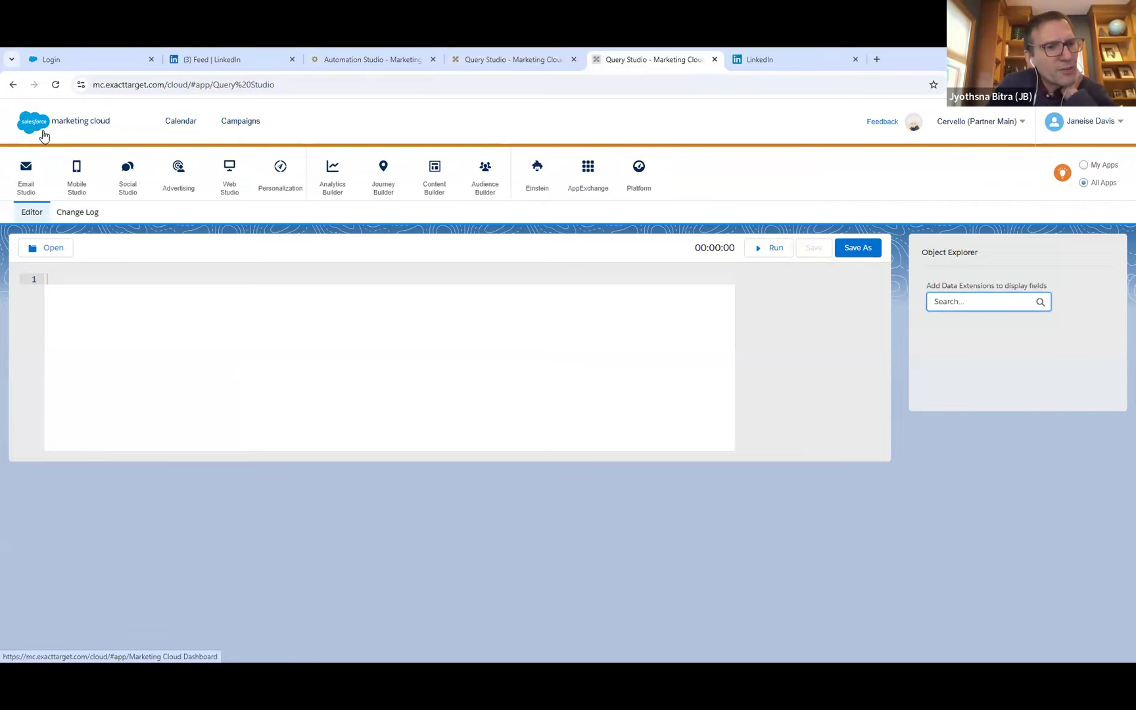
{"action": "mouse_move", "coordinate": [24, 178]}
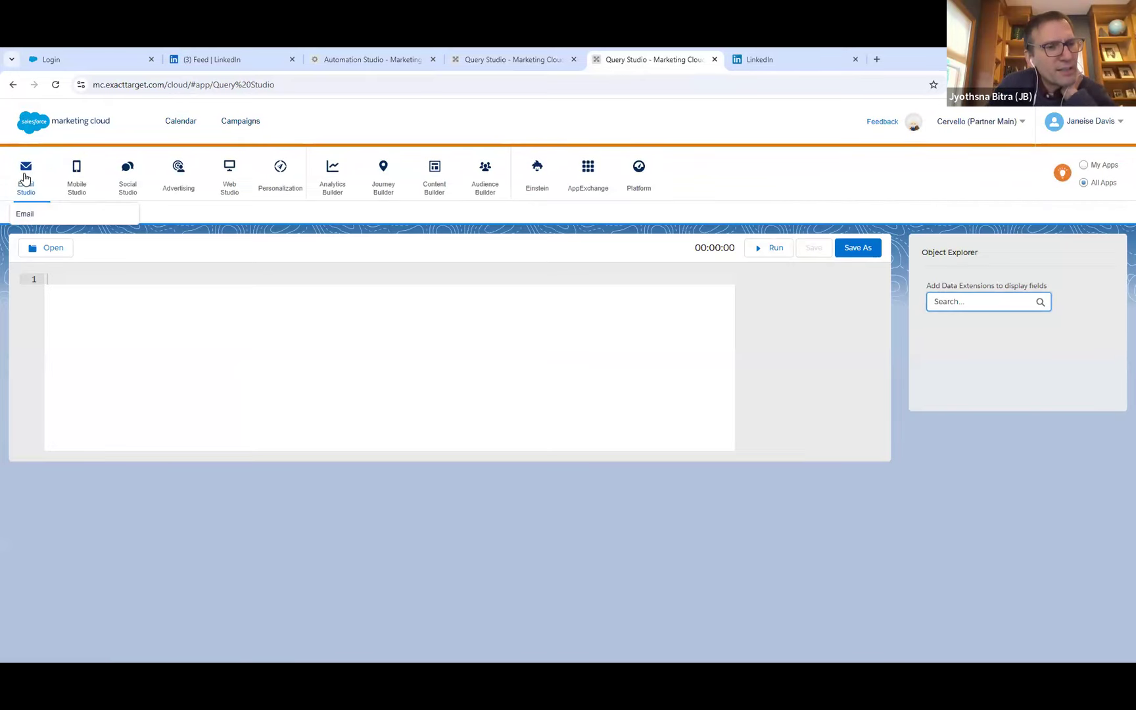
{"action": "left_click", "coordinate": [46, 213]}
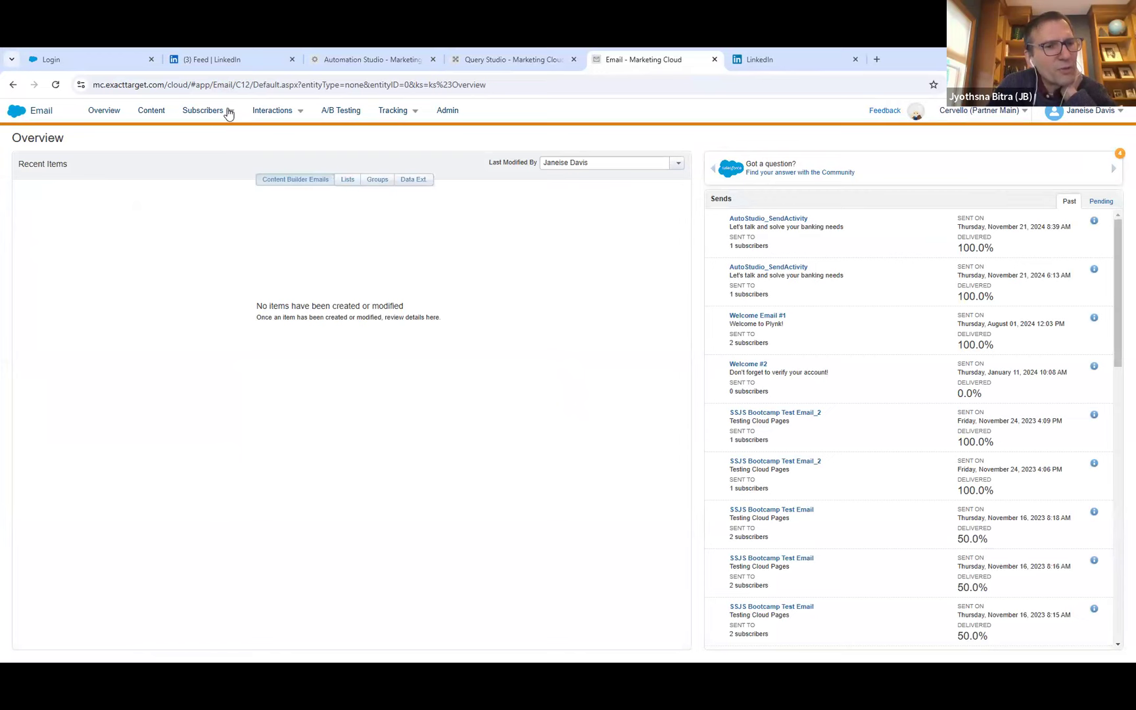
Go to the subscribers' Data Extensions and open the BostonMarketerGroup folder inside HandsOn.
{"action": "mouse_move", "coordinate": [224, 116]}
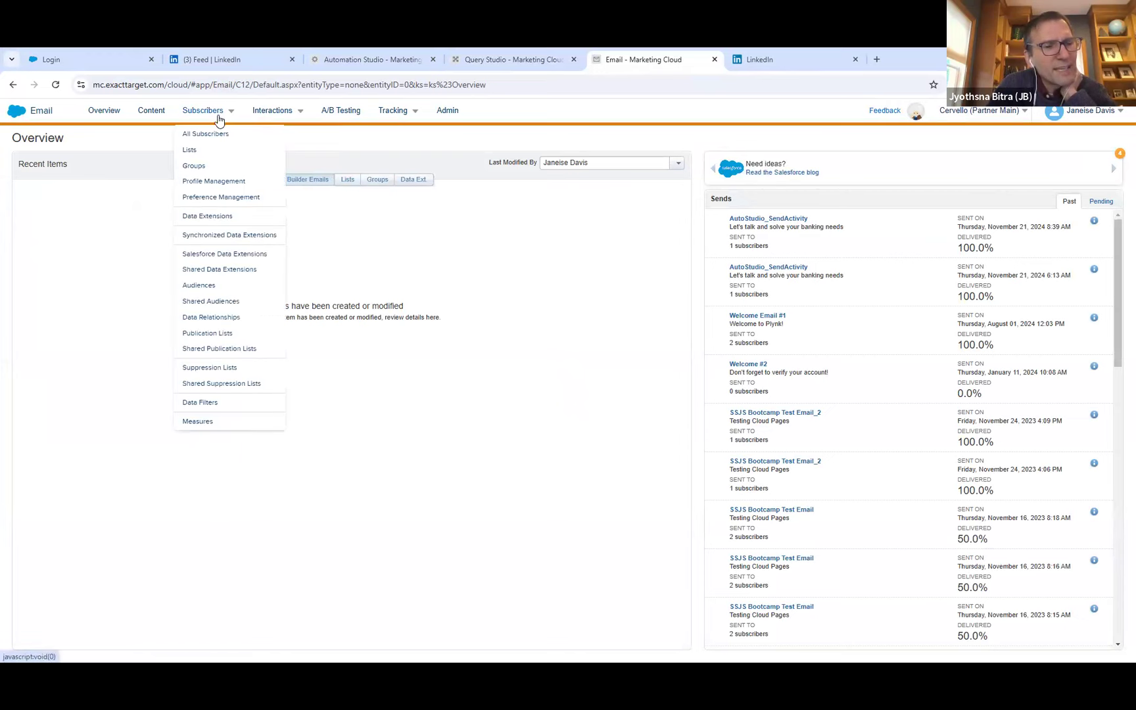
{"action": "left_click", "coordinate": [211, 215]}
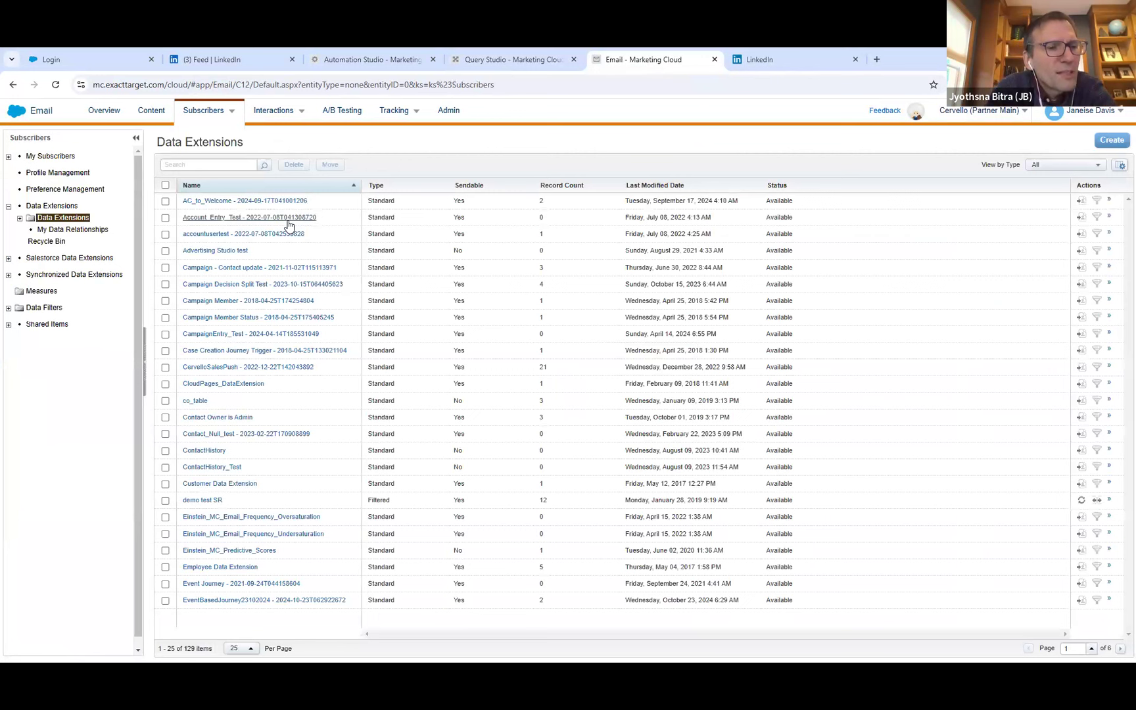
{"action": "left_click", "coordinate": [19, 220]}
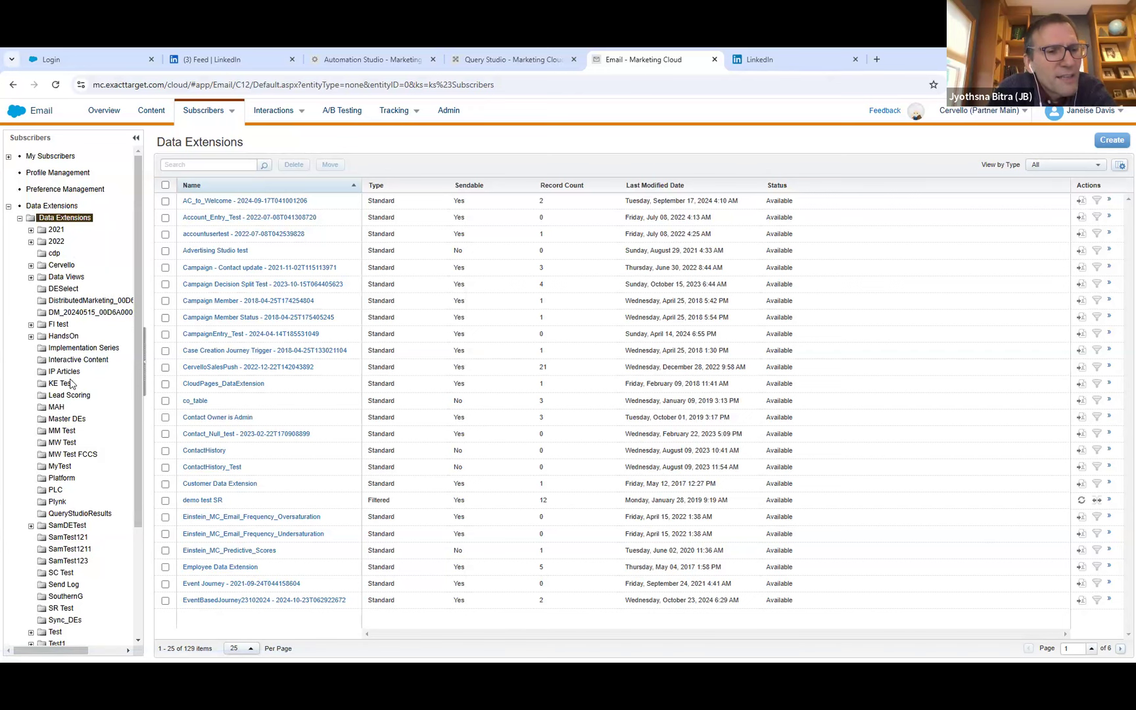
{"action": "left_click", "coordinate": [31, 336]}
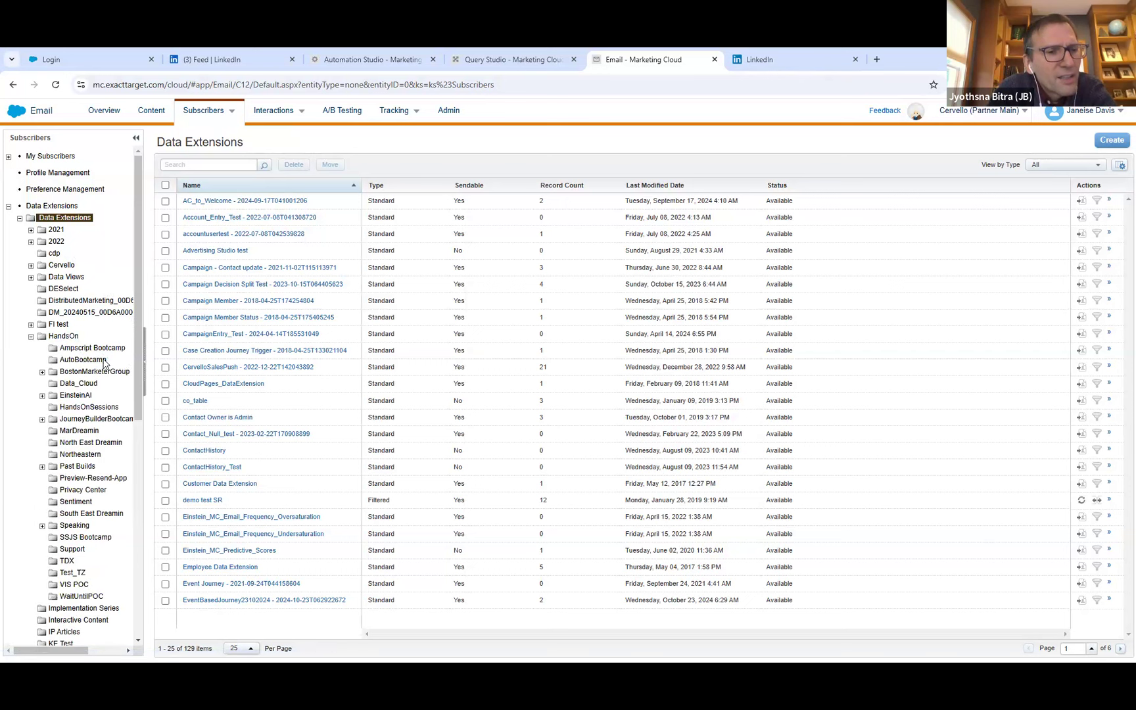
{"action": "scroll", "coordinate": [133, 372], "scroll_direction": "down", "scroll_amount": 3}
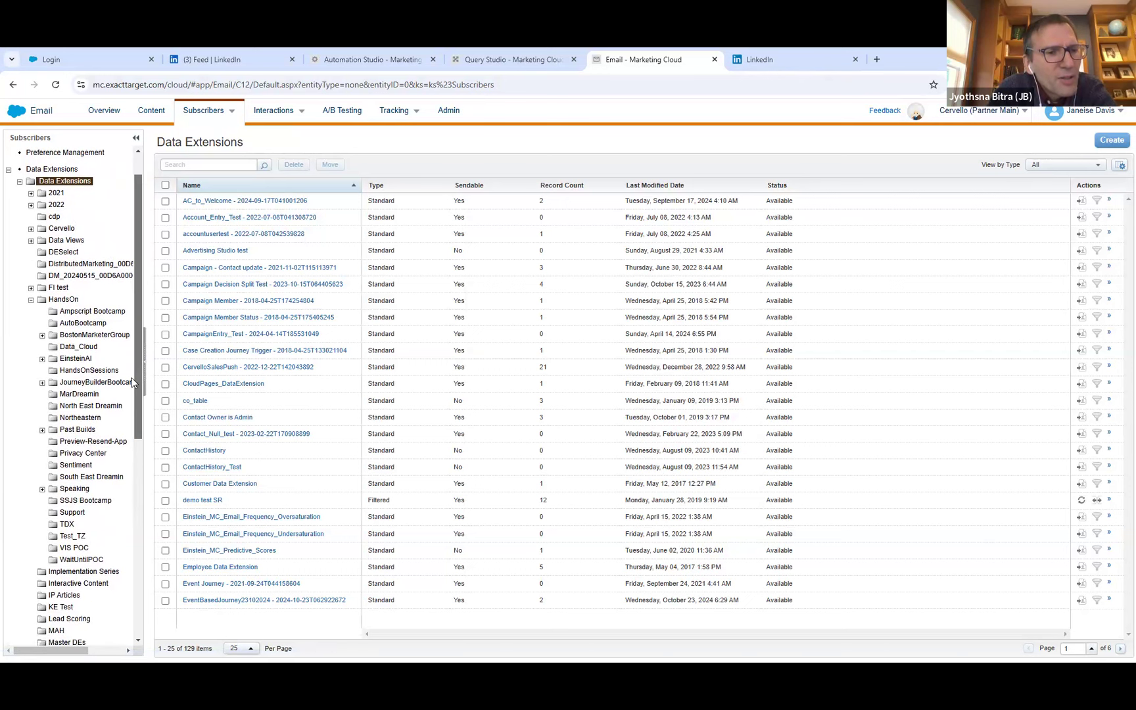
{"action": "left_click", "coordinate": [42, 331]}
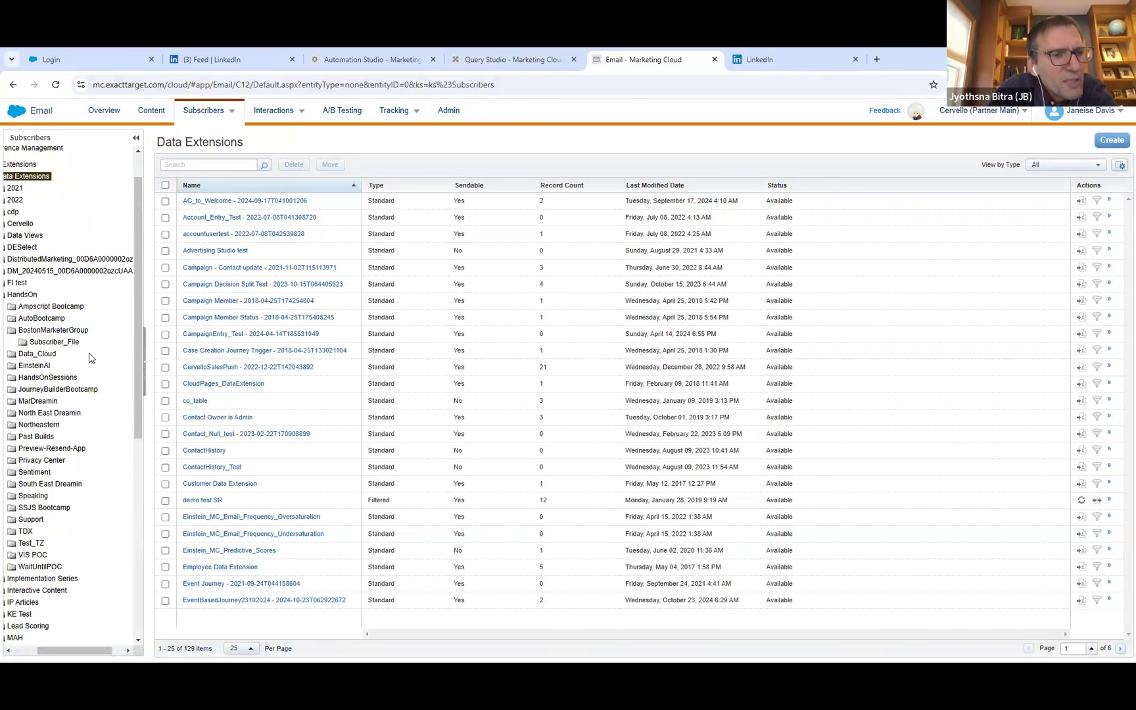
{"action": "left_click", "coordinate": [59, 331]}
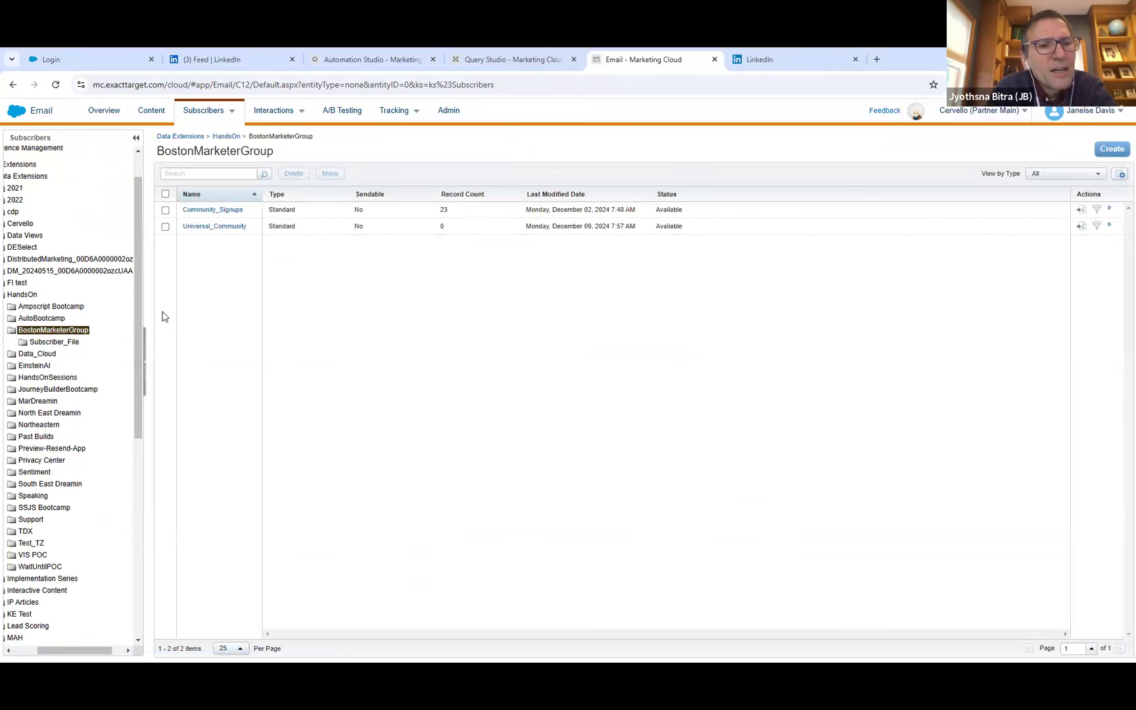
Move the Community_Signups data extension into the Subscriber_File folder under HandsOn > BostonMarketerGroup.
{"action": "left_click", "coordinate": [220, 210]}
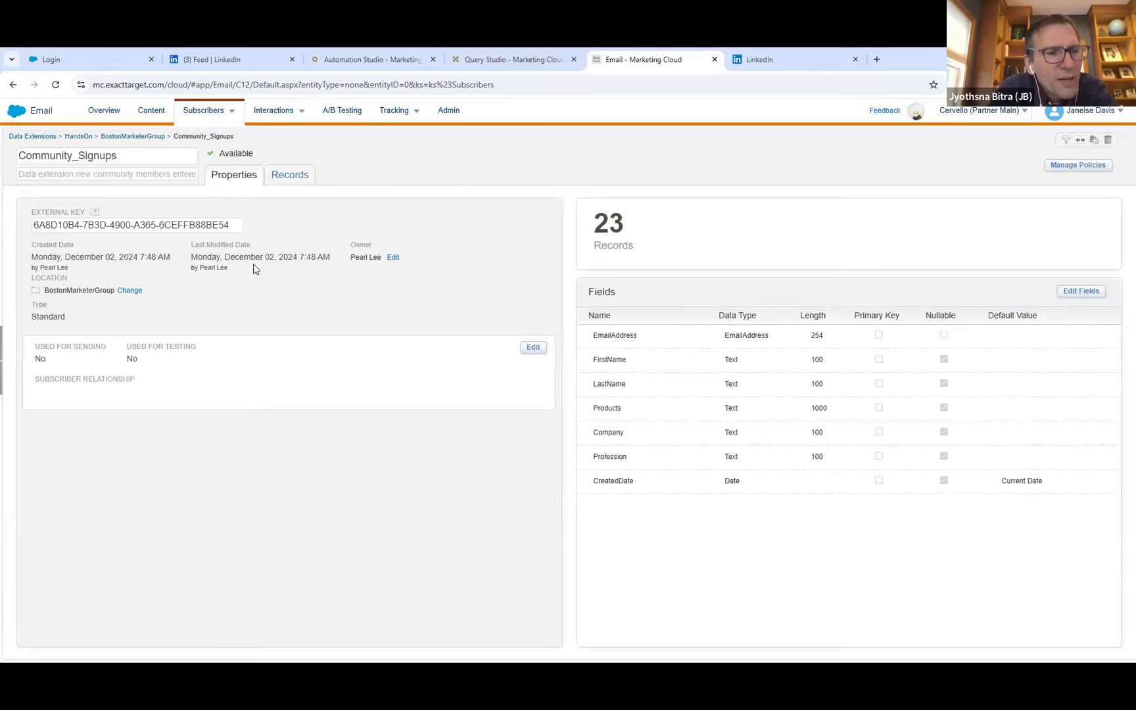
{"action": "left_click", "coordinate": [127, 292]}
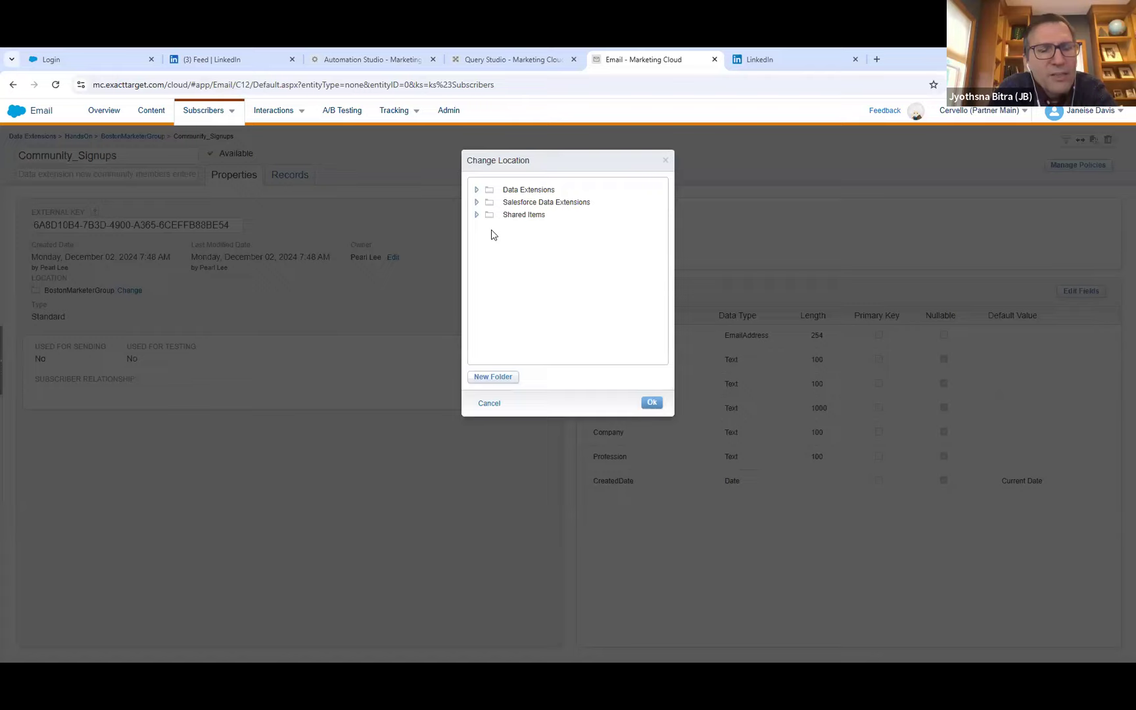
{"action": "left_click", "coordinate": [476, 190]}
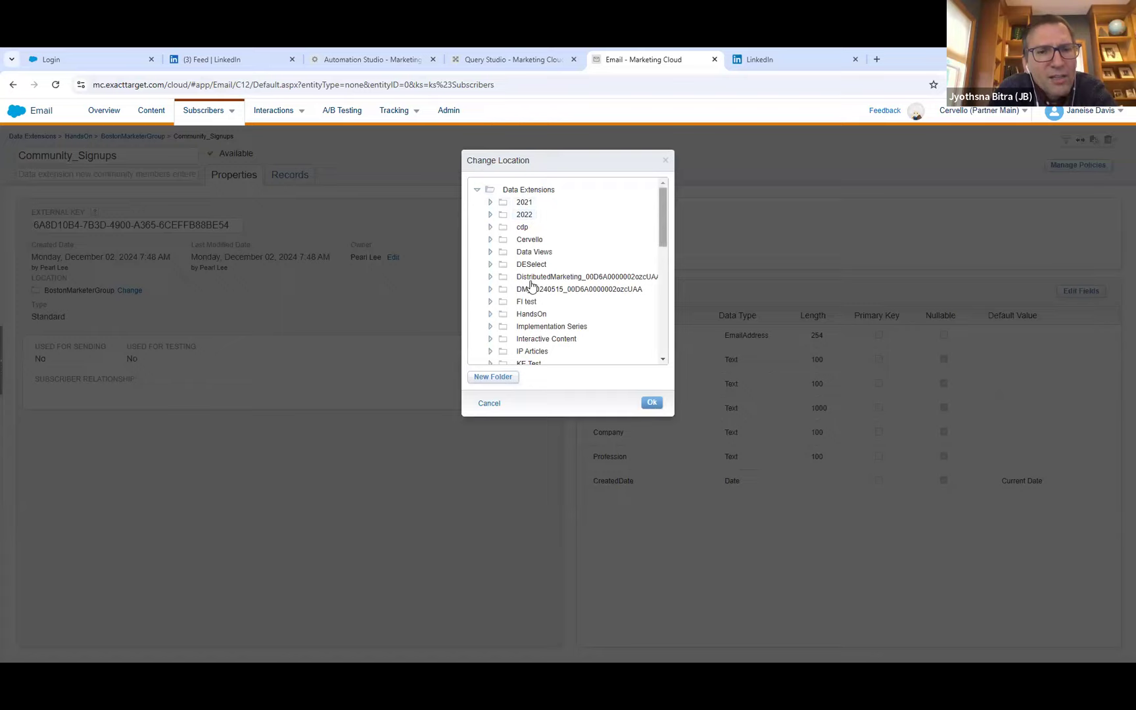
{"action": "left_click", "coordinate": [492, 314]}
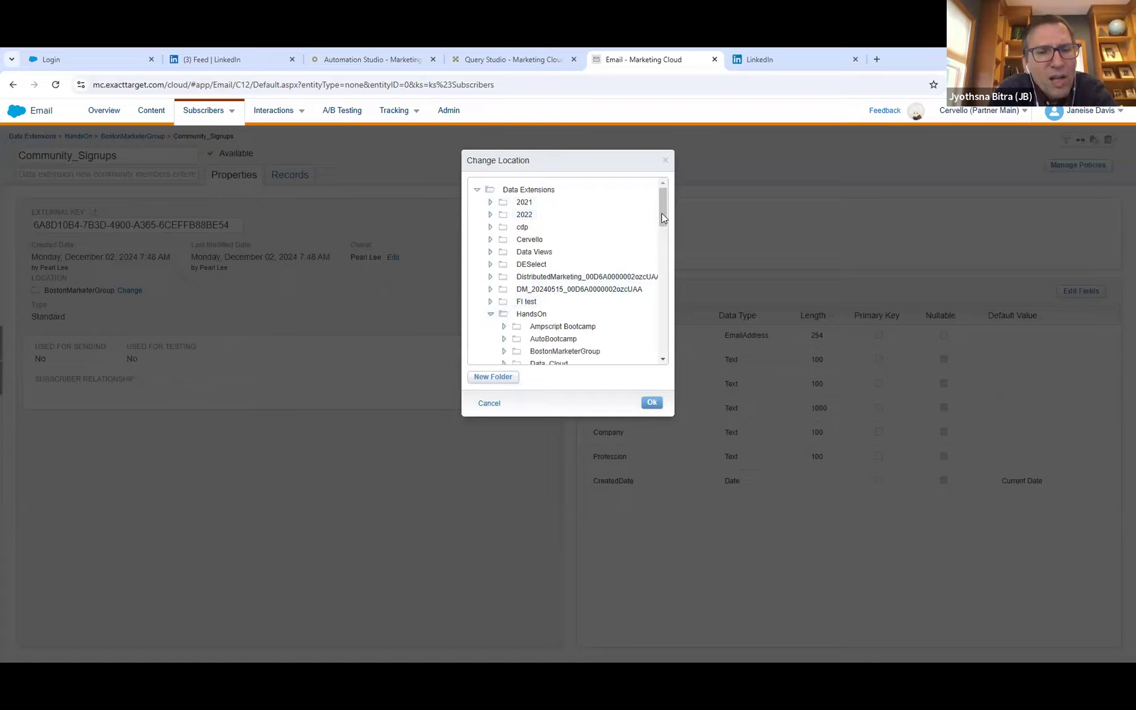
{"action": "scroll", "coordinate": [661, 243], "scroll_direction": "down", "scroll_amount": 3}
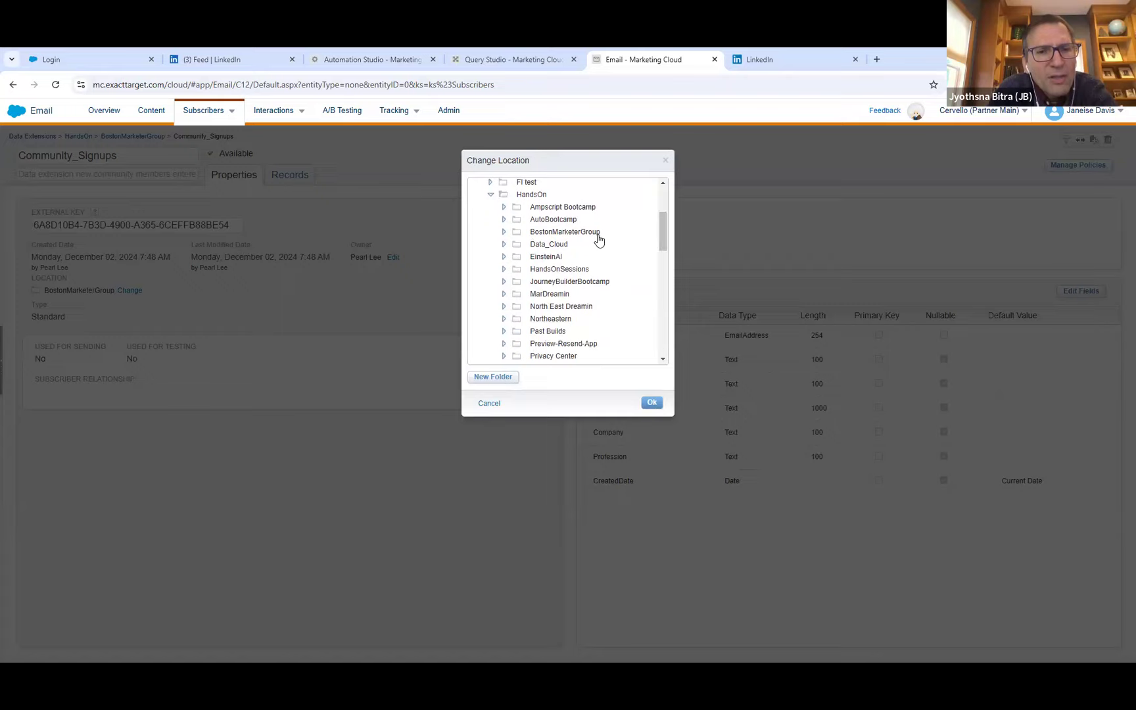
{"action": "left_click", "coordinate": [505, 233]}
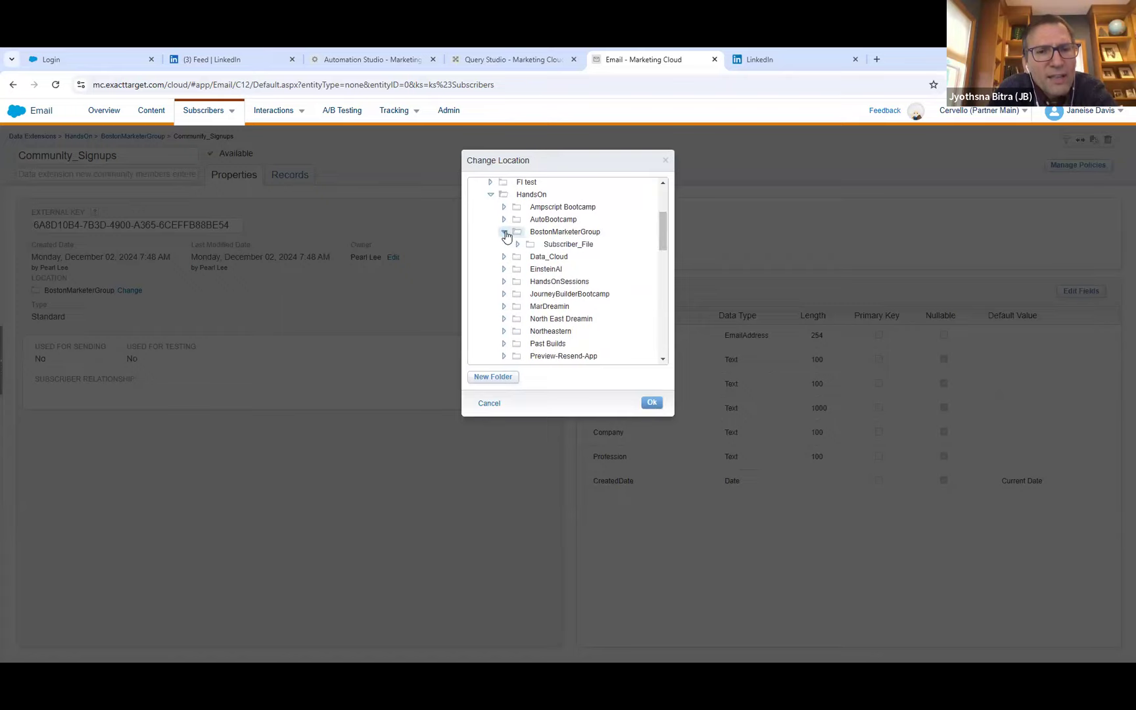
{"action": "left_click", "coordinate": [549, 247]}
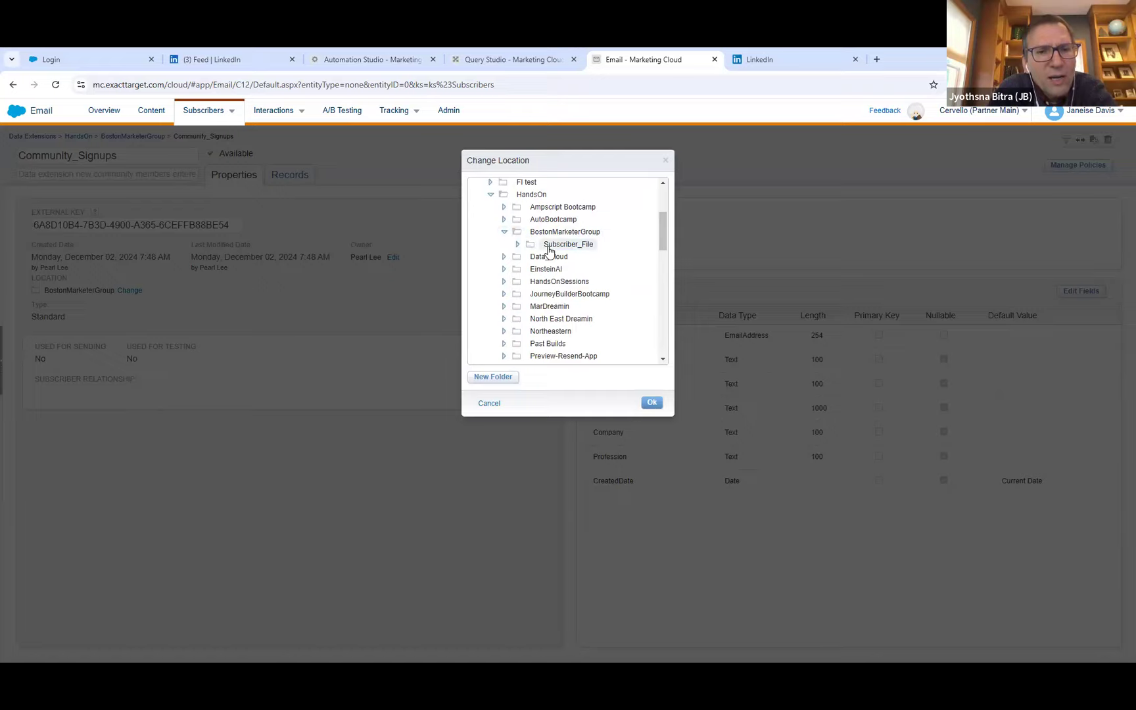
{"action": "left_click", "coordinate": [650, 403]}
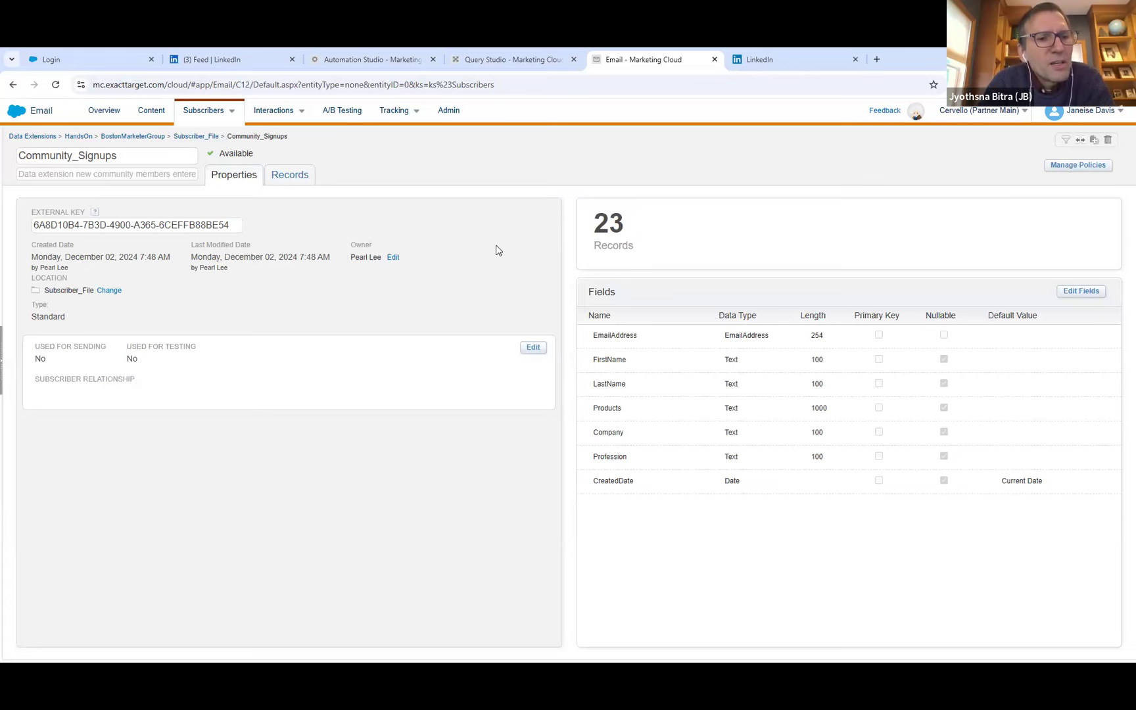
View the records of Community_Signups, and rerun the SQL query in Query Studio.
{"action": "left_click", "coordinate": [289, 176]}
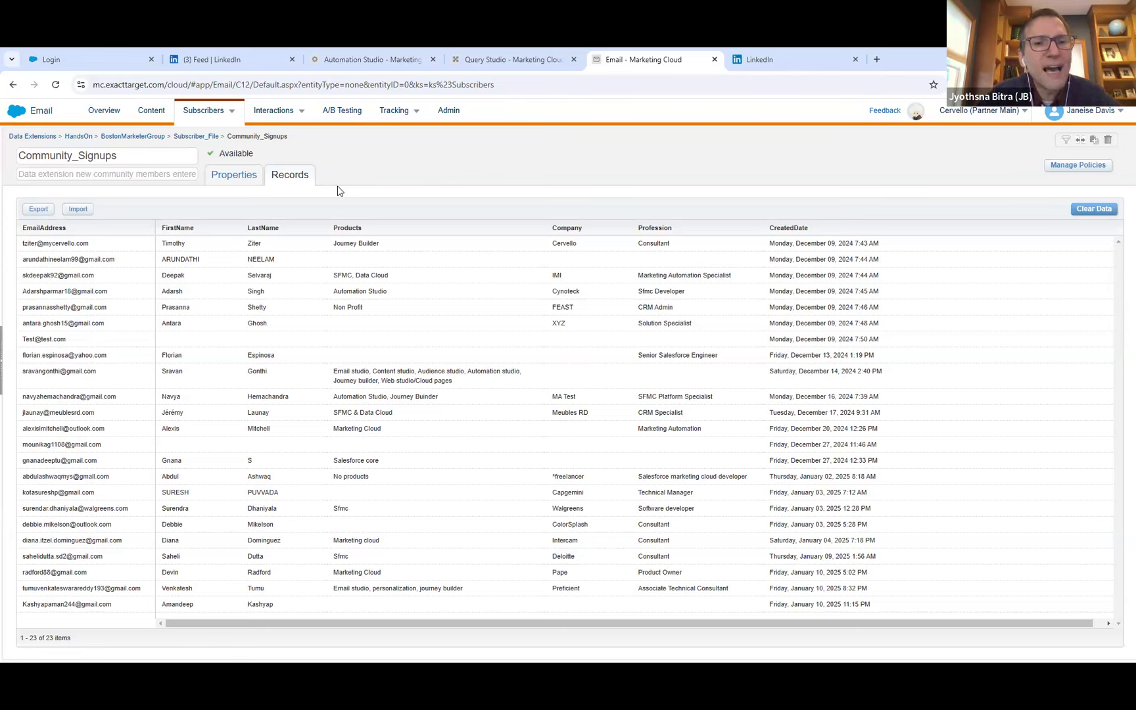
{"action": "left_click", "coordinate": [491, 55]}
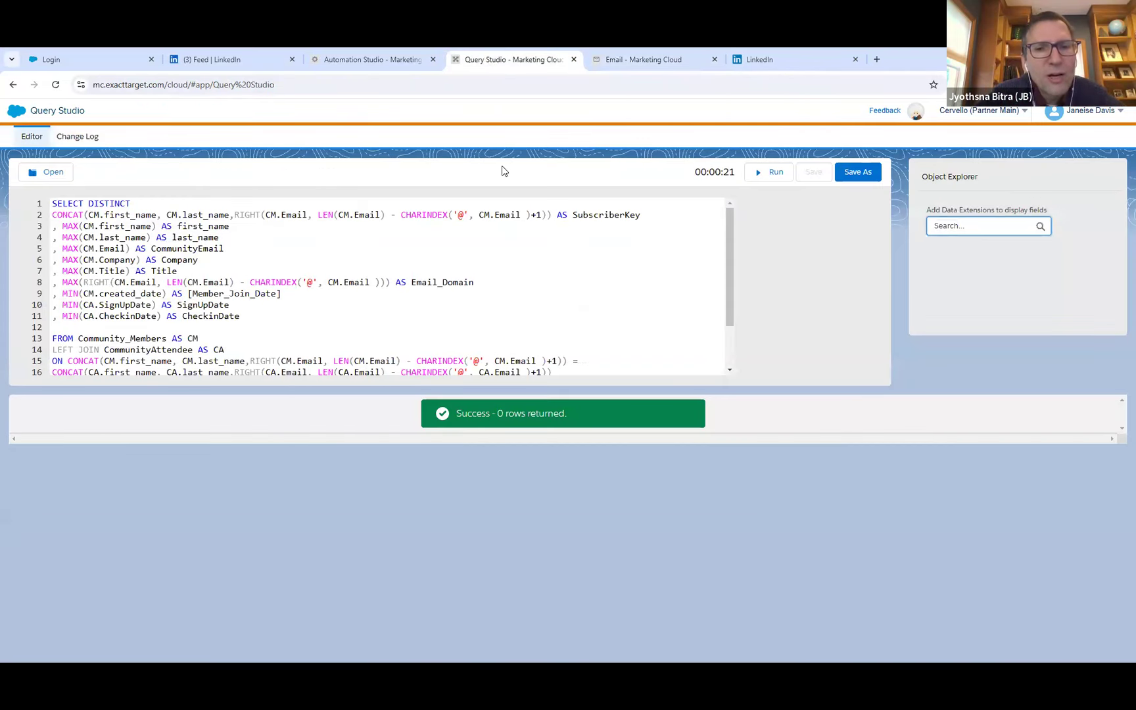
{"action": "left_click", "coordinate": [763, 171]}
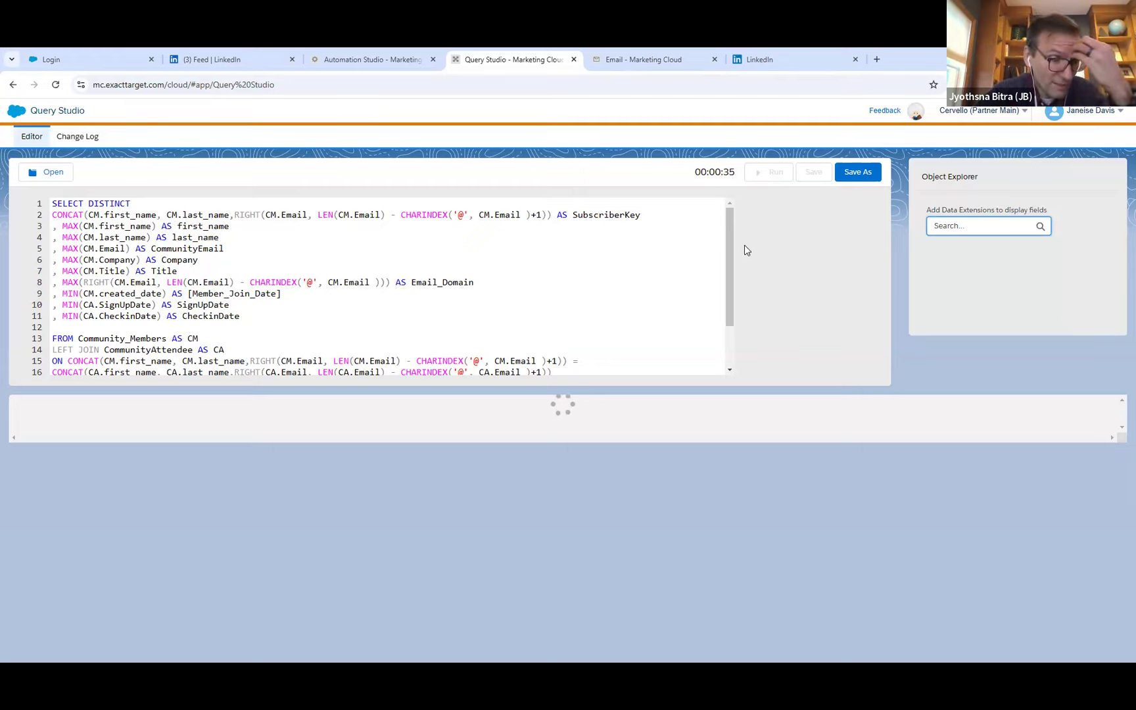
Insert blank lines below the CommunityAttendee join condition and start a new JOIN clause on line 17.
{"action": "left_click_drag", "start_coordinate": [724, 241], "coordinate": [730, 289]}
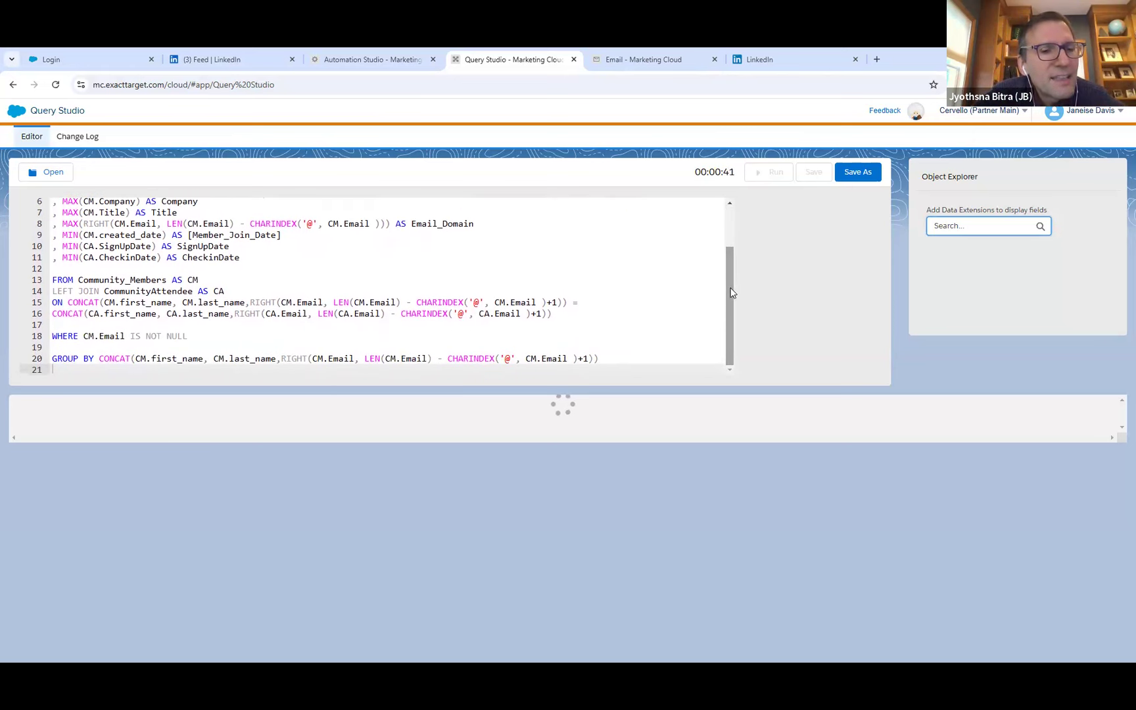
{"action": "left_click", "coordinate": [567, 313]}
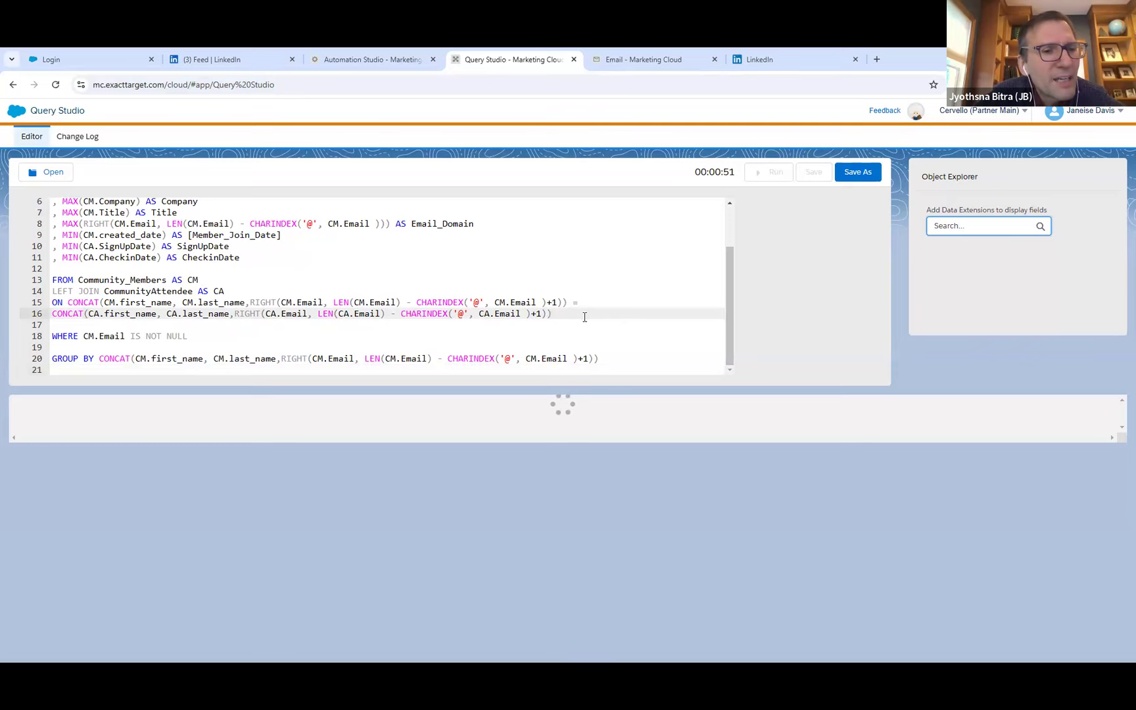
{"action": "left_click", "coordinate": [556, 313]}
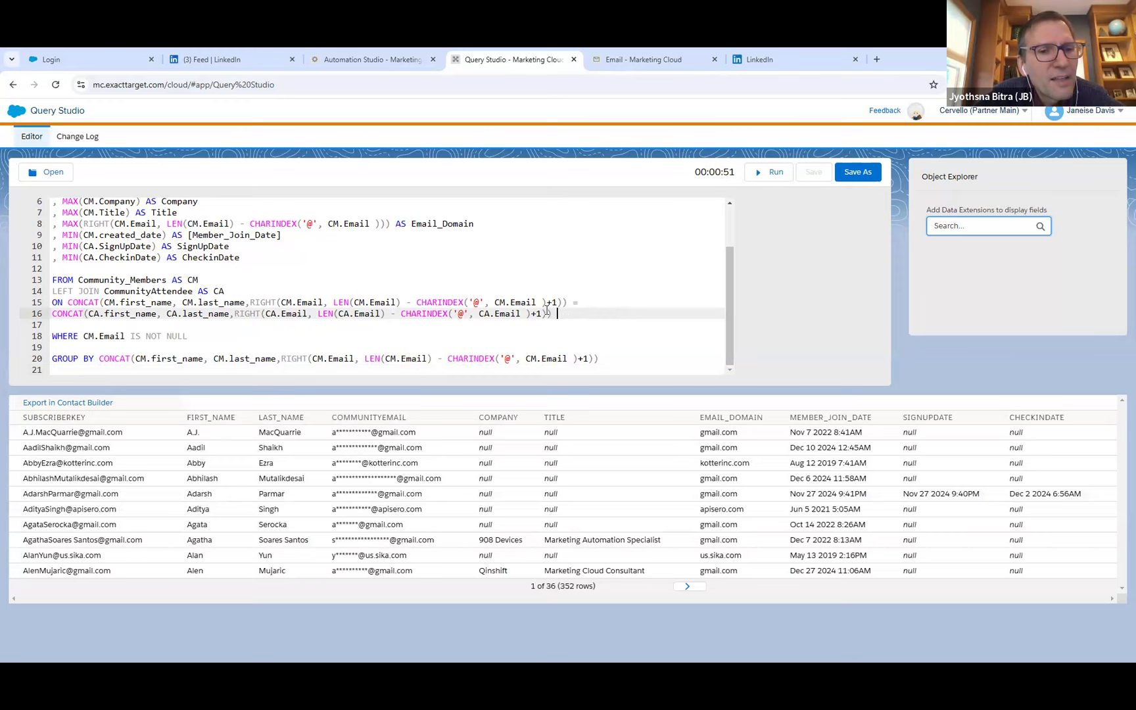
{"action": "key", "text": "Return"}
{"action": "key", "text": "Return"}
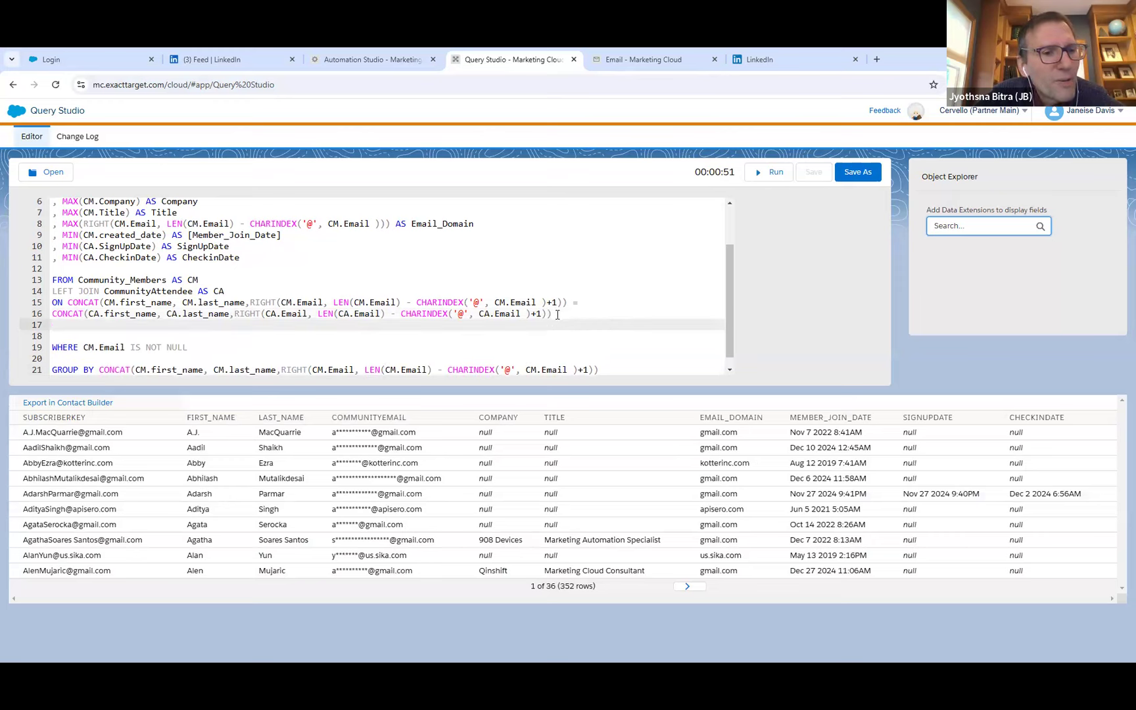
{"action": "key", "text": "Return"}
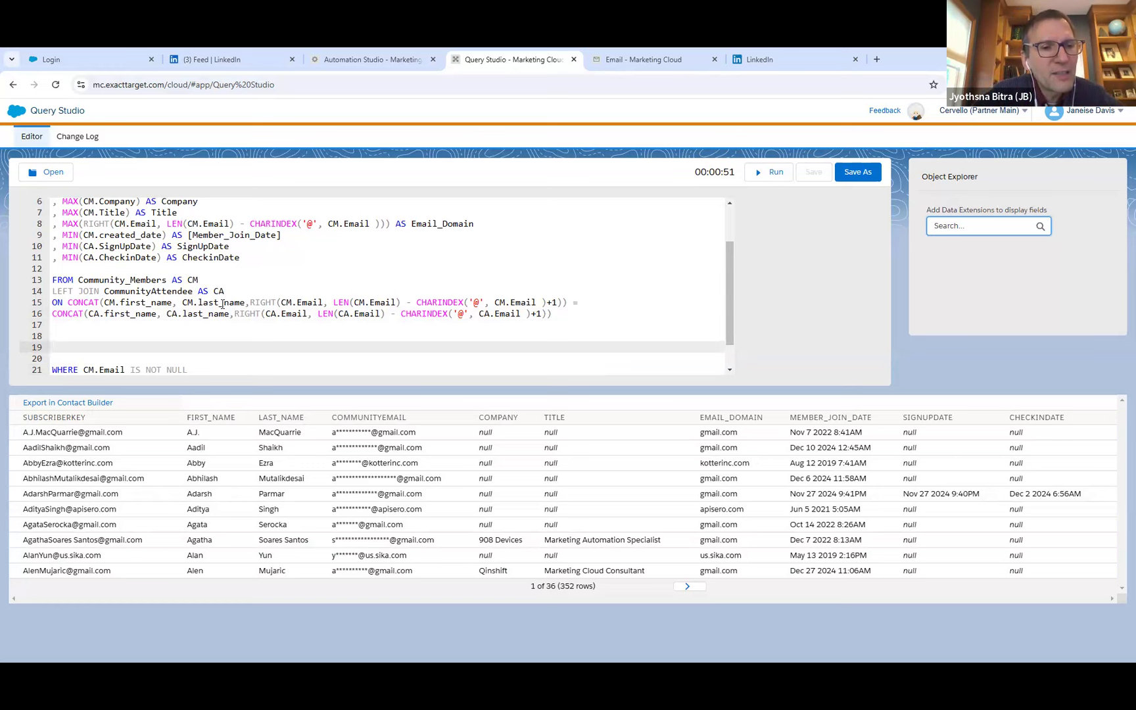
{"action": "left_click", "coordinate": [175, 326]}
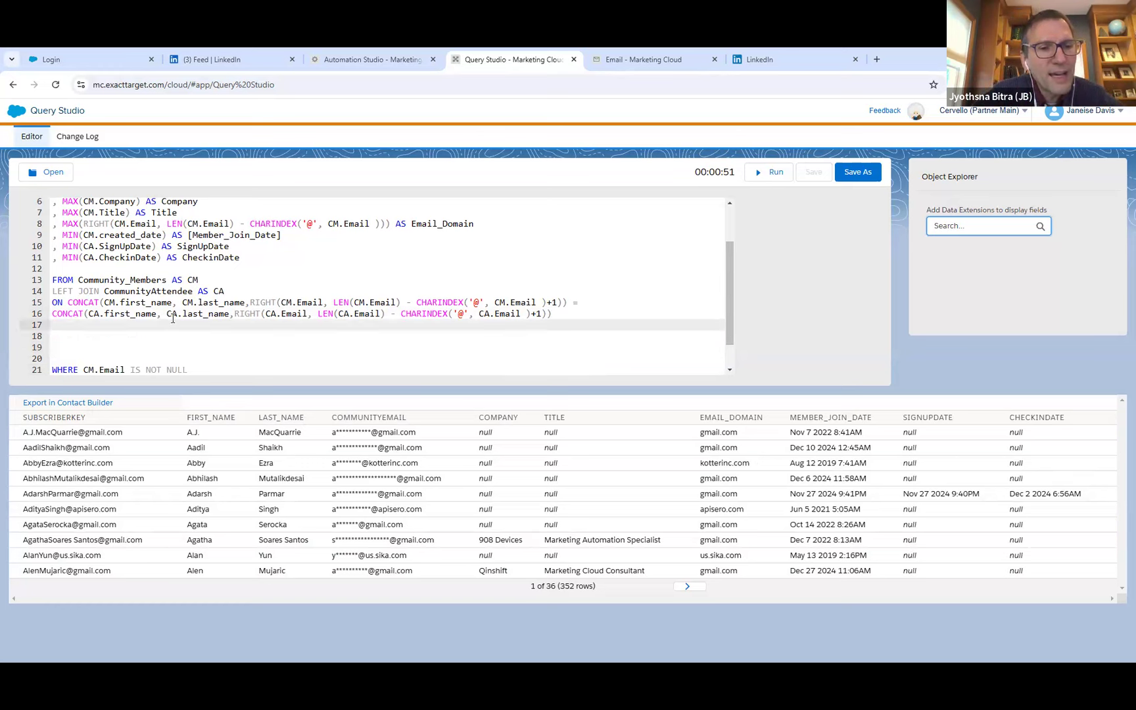
{"action": "type", "text": "JOIN"}
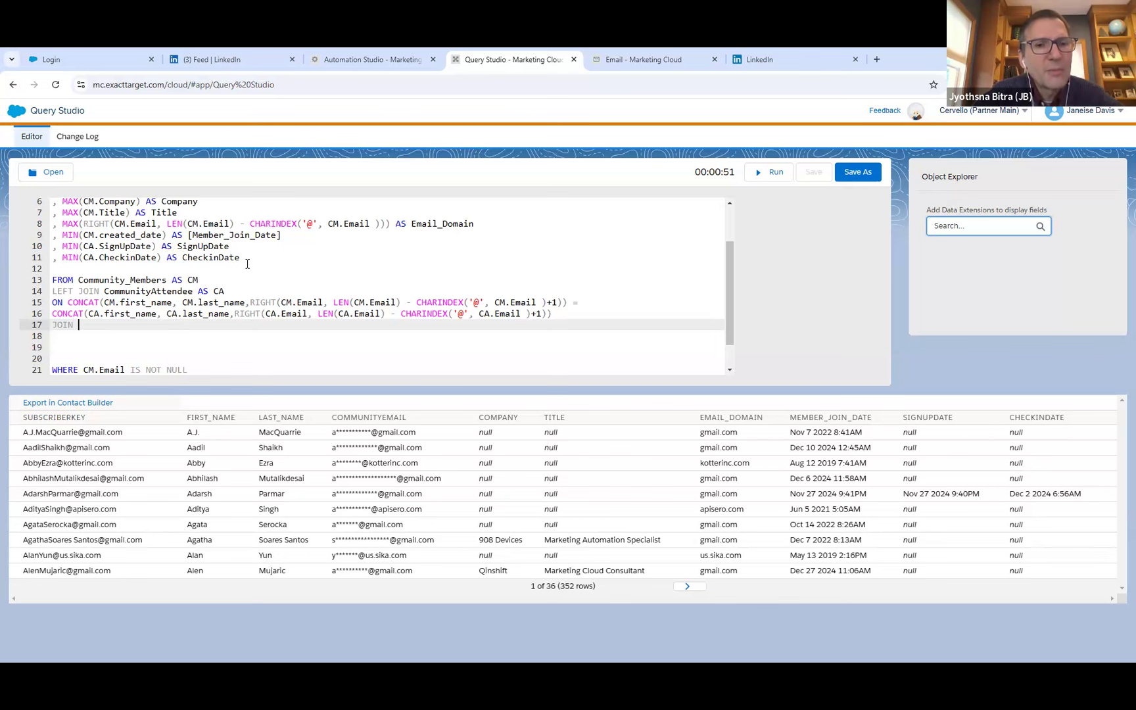
Copy the Community_Signups data extension name from Email Studio into the new JOIN clause in Query Studio, aliased AS CS.
{"action": "left_click", "coordinate": [646, 49]}
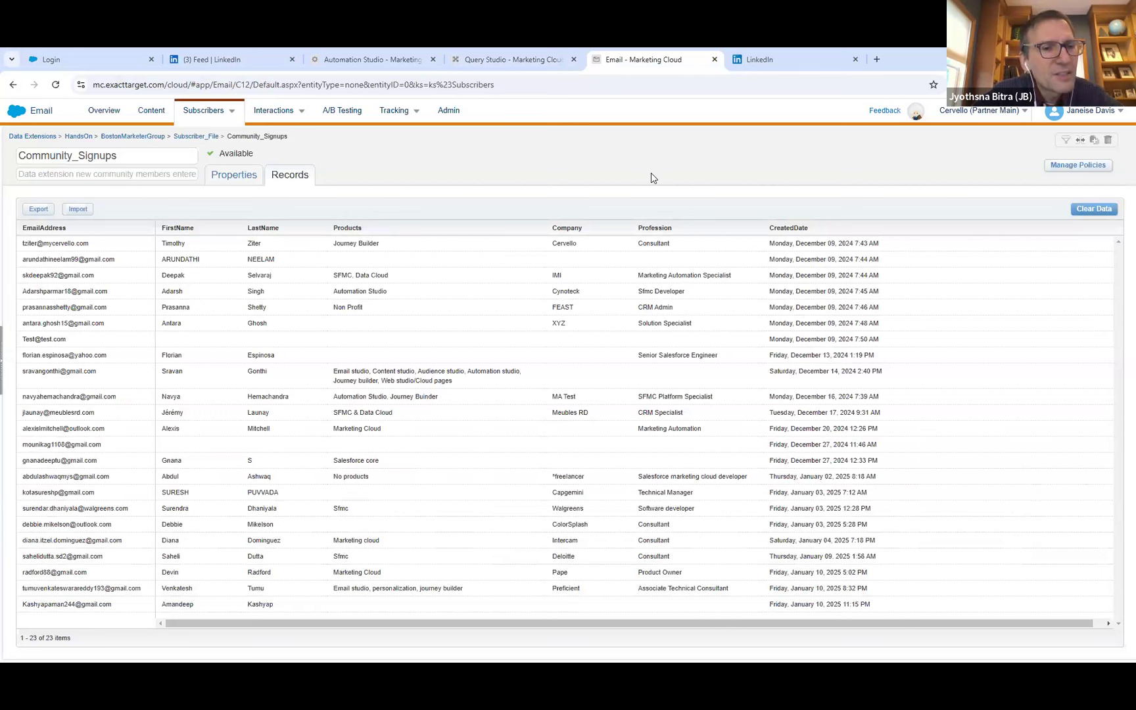
{"action": "left_click_drag", "start_coordinate": [112, 158], "coordinate": [16, 158]}
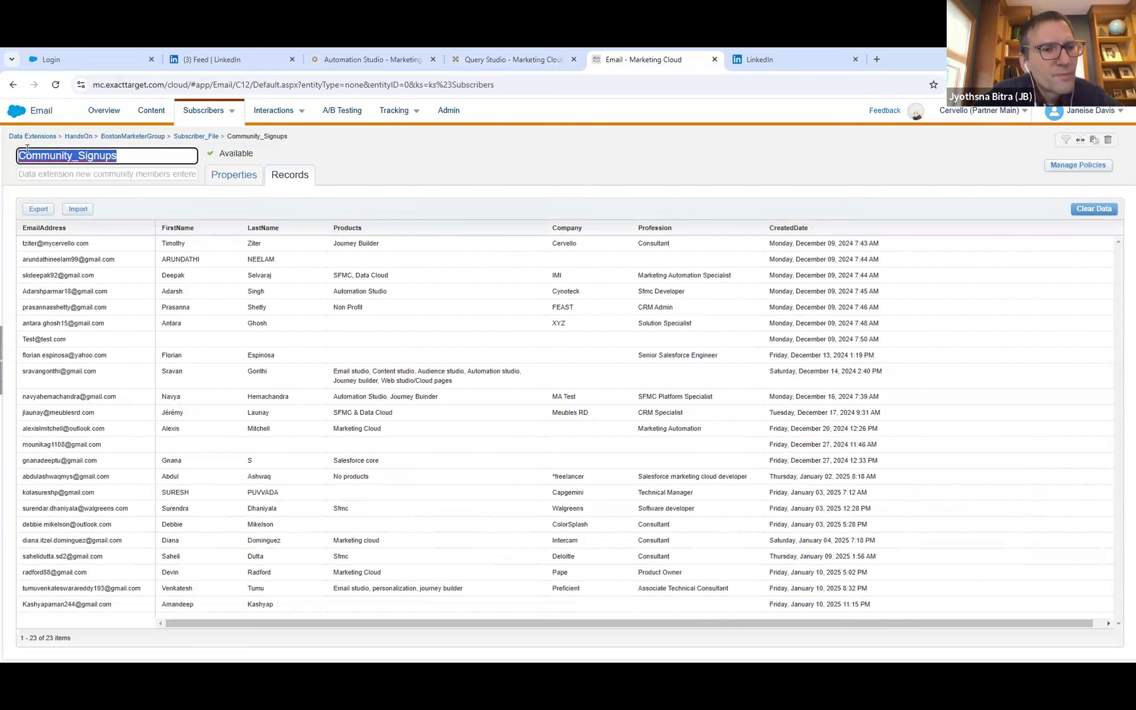
{"action": "double_click", "coordinate": [114, 155]}
{"action": "key", "text": "ctrl+c"}
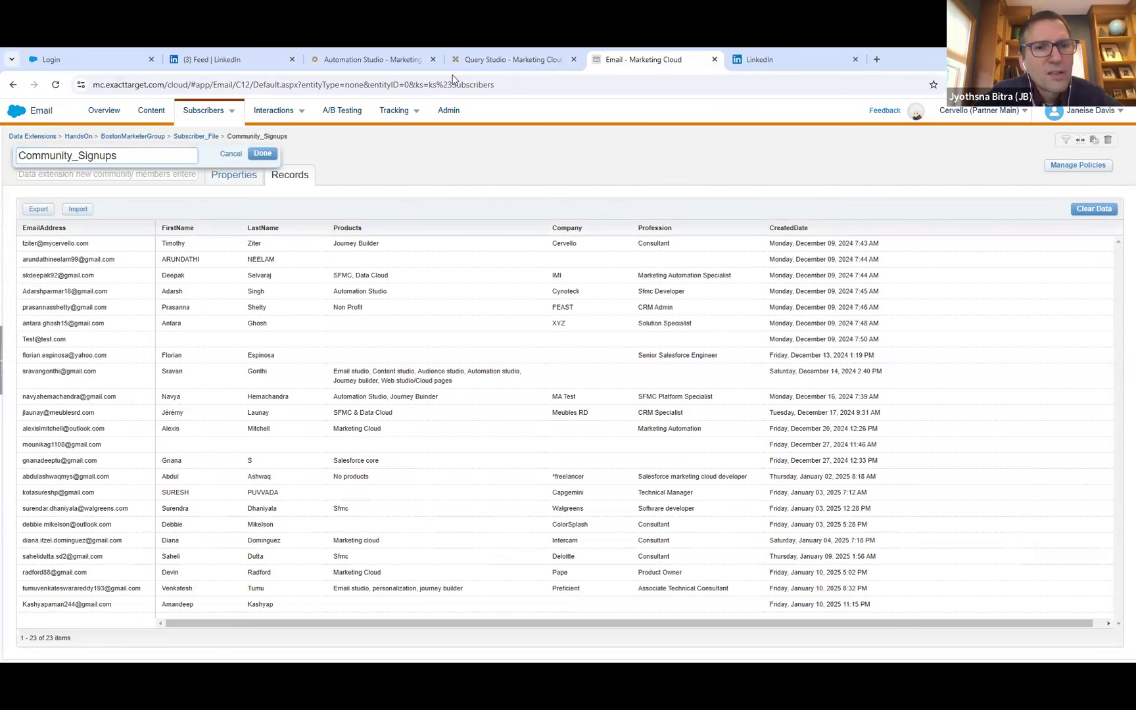
{"action": "left_click", "coordinate": [479, 56]}
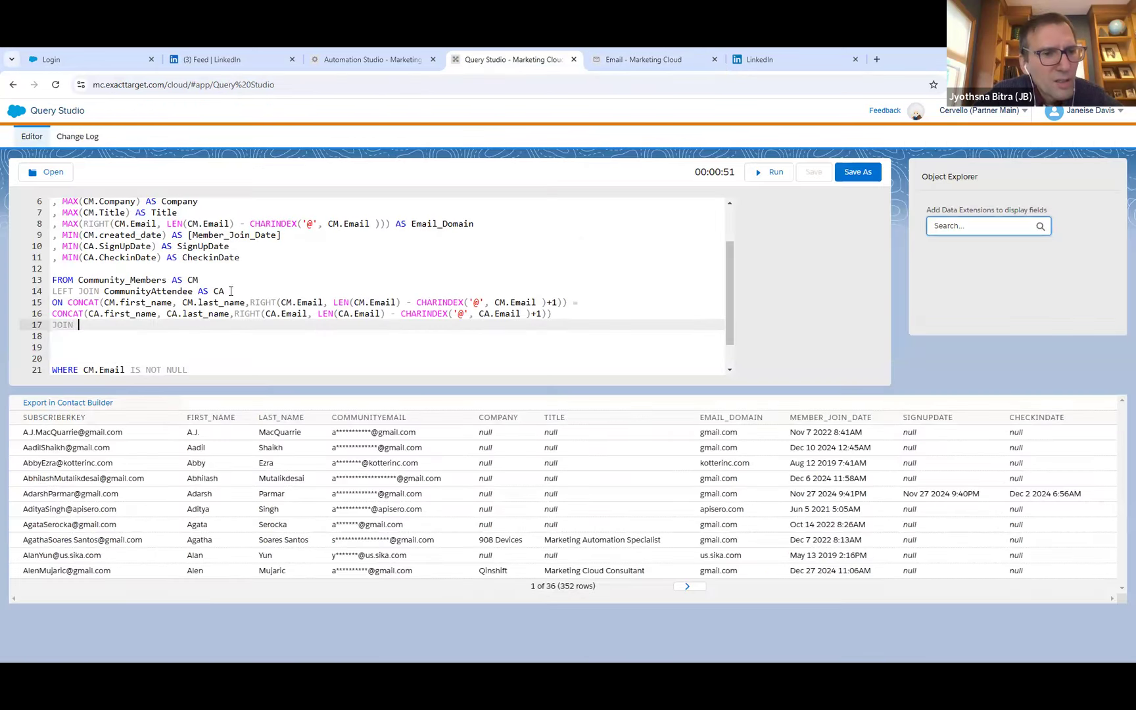
{"action": "scroll", "coordinate": [125, 299], "scroll_direction": "down", "scroll_amount": 1}
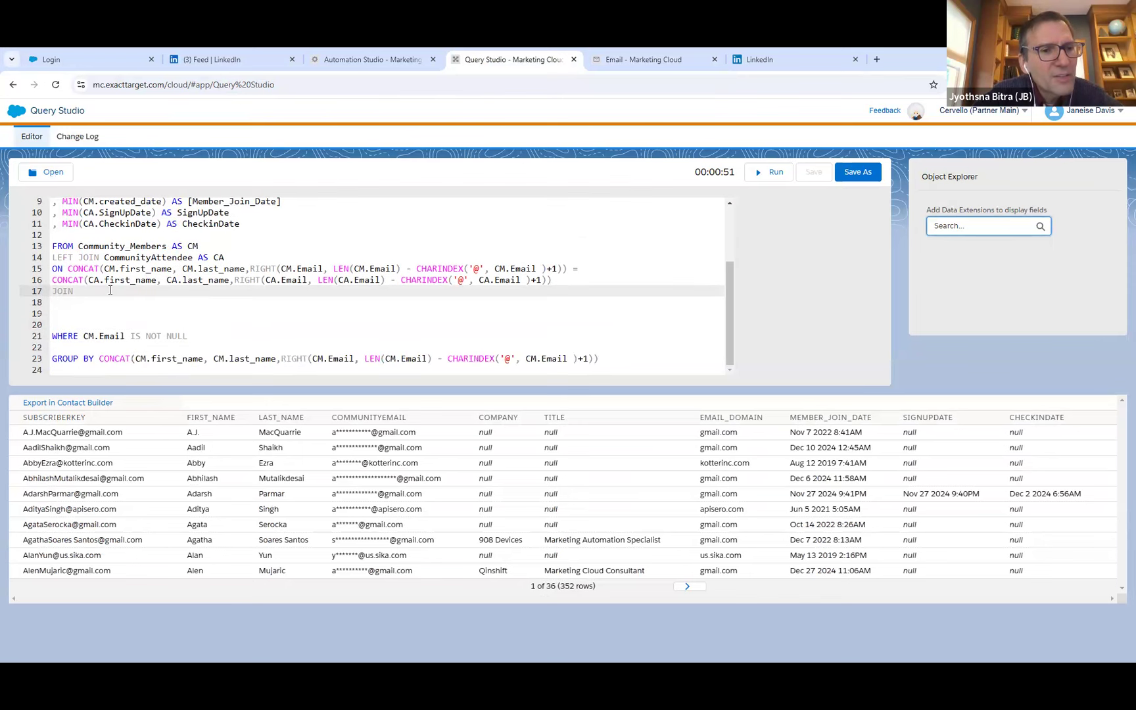
{"action": "key", "text": "ctrl+v"}
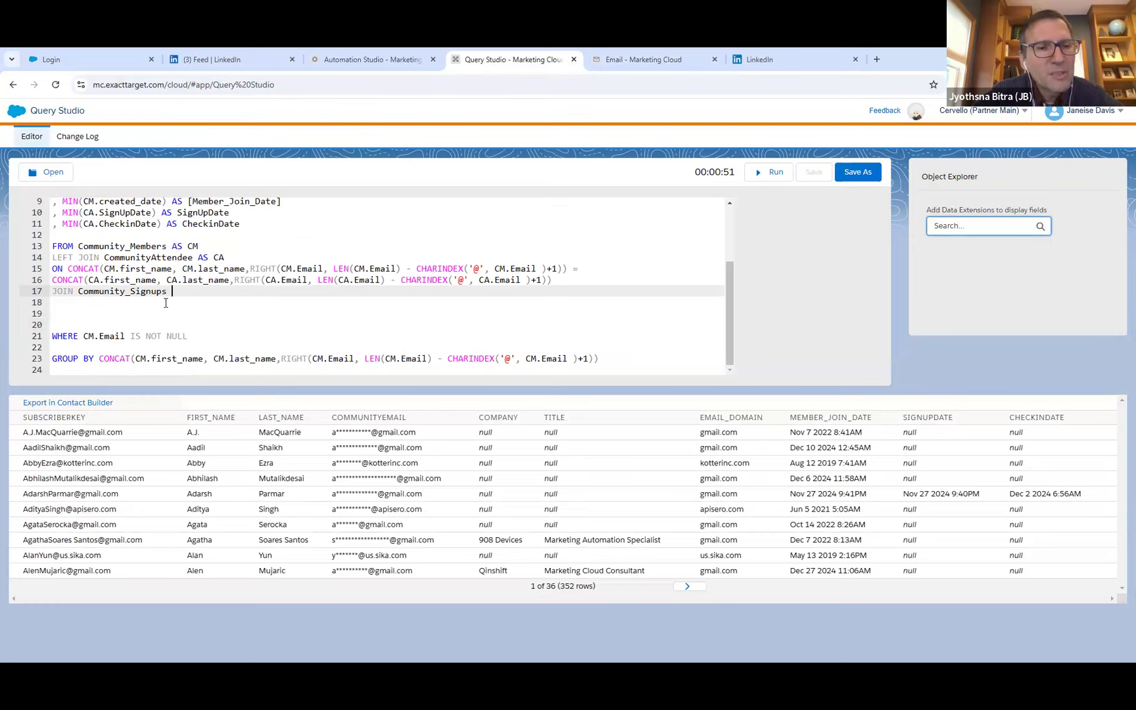
{"action": "type", "text": "AS"}
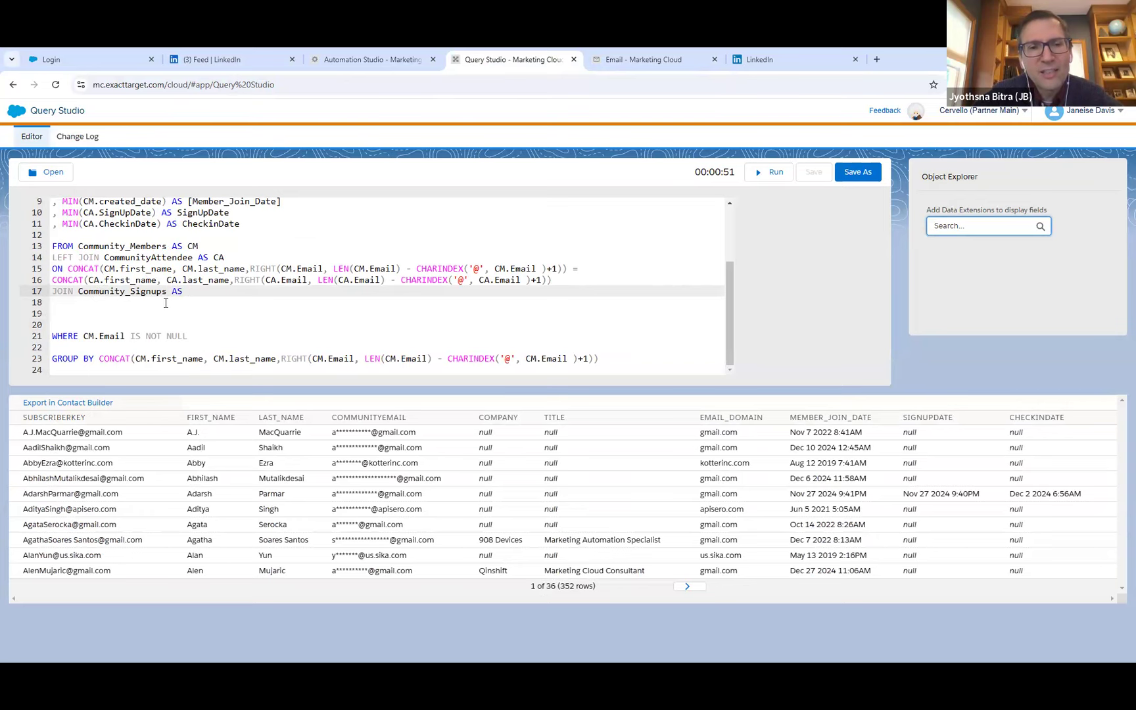
{"action": "type", "text": " CS"}
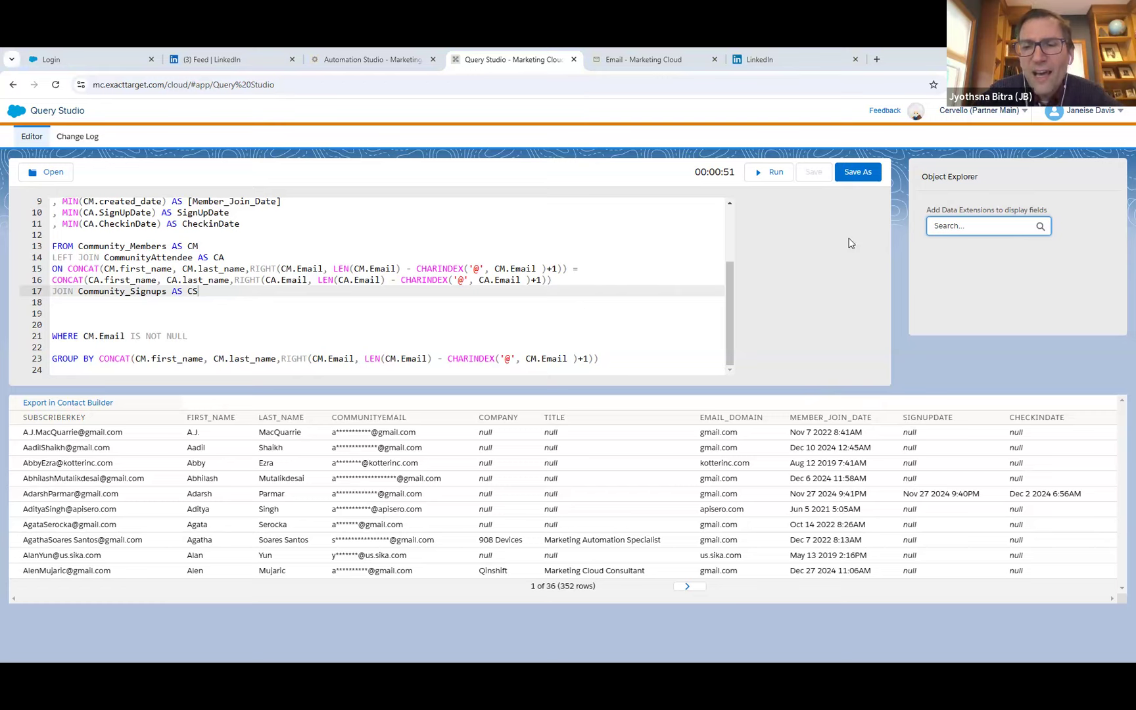
Open the handsonsfmc.com Query Cheat Sheet in a new browser tab and review its LIKE operators and SQL Joins diagram.
{"action": "left_click", "coordinate": [877, 60]}
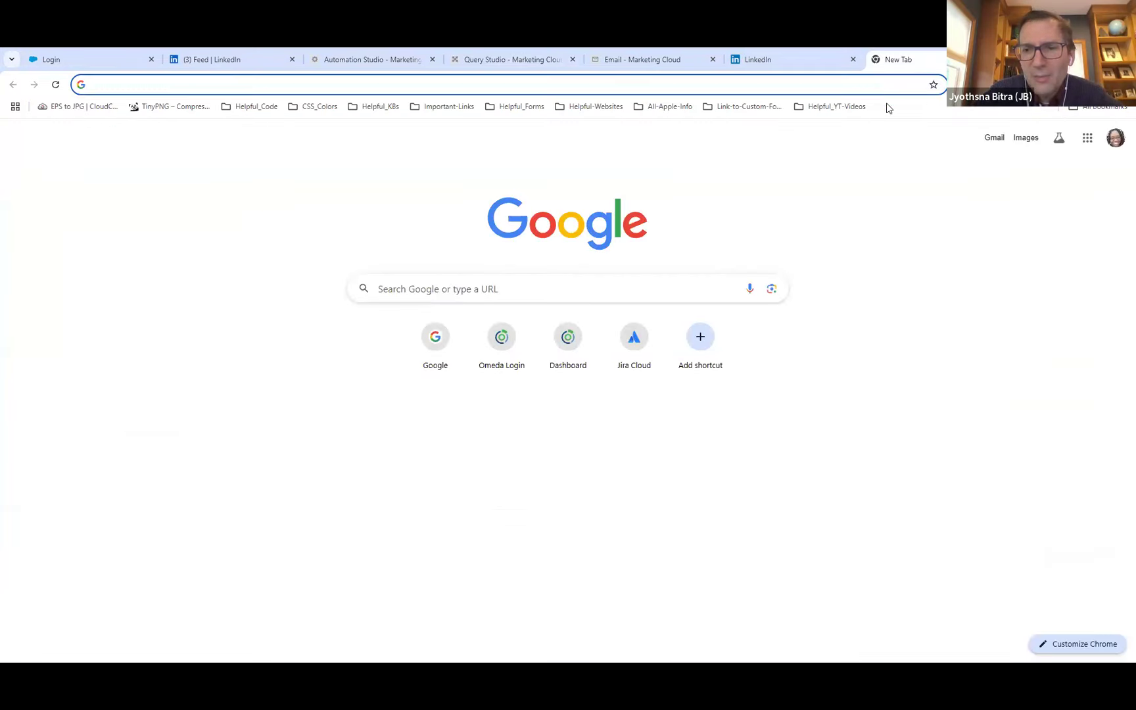
{"action": "right_click", "coordinate": [877, 86]}
{"action": "left_click", "coordinate": [846, 201]}
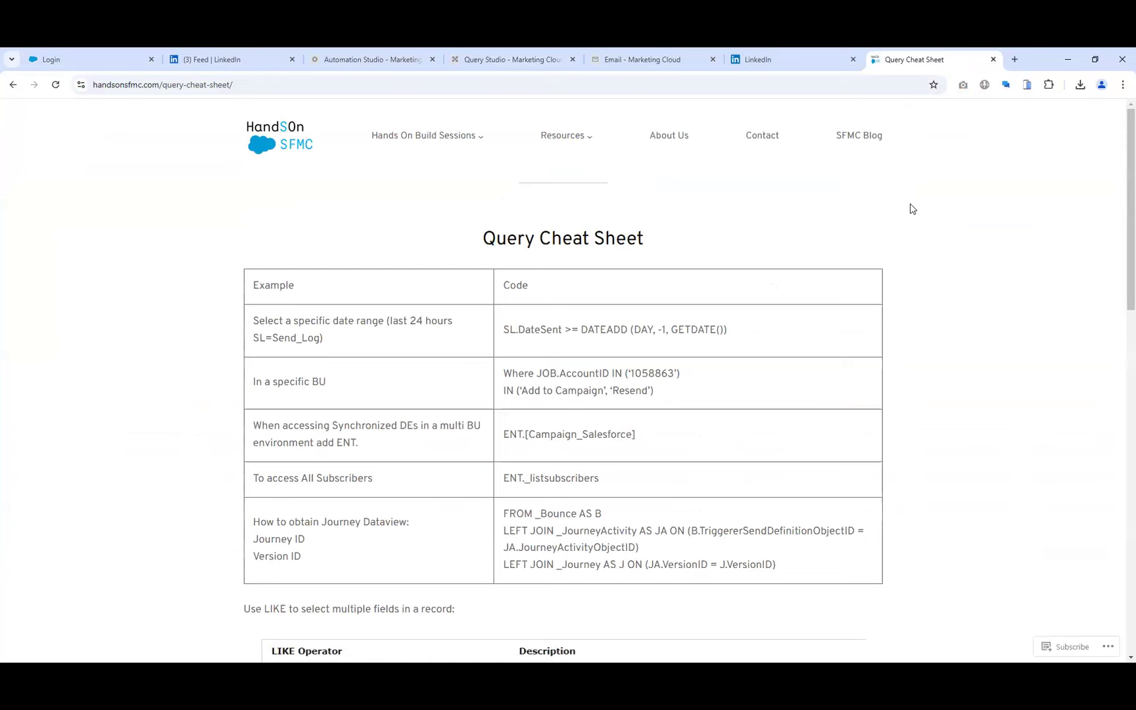
{"action": "scroll", "coordinate": [910, 205], "scroll_direction": "down", "scroll_amount": 1}
{"action": "scroll", "coordinate": [911, 216], "scroll_direction": "down", "scroll_amount": 1}
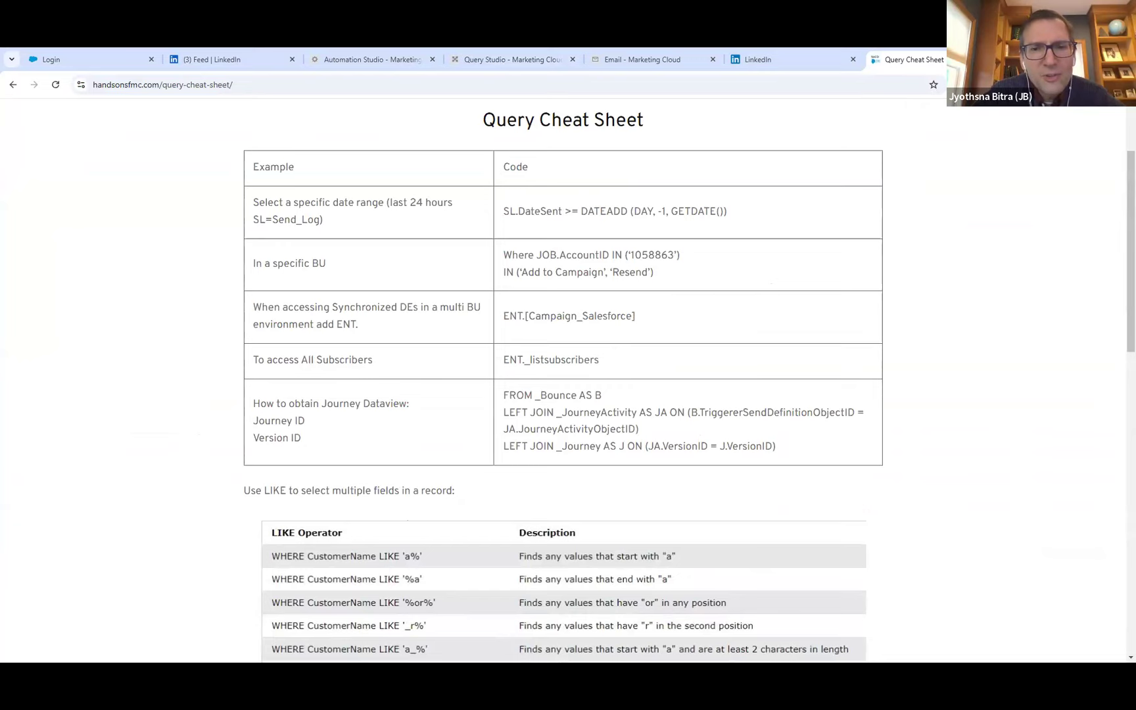
{"action": "scroll", "coordinate": [932, 330], "scroll_direction": "down", "scroll_amount": 6}
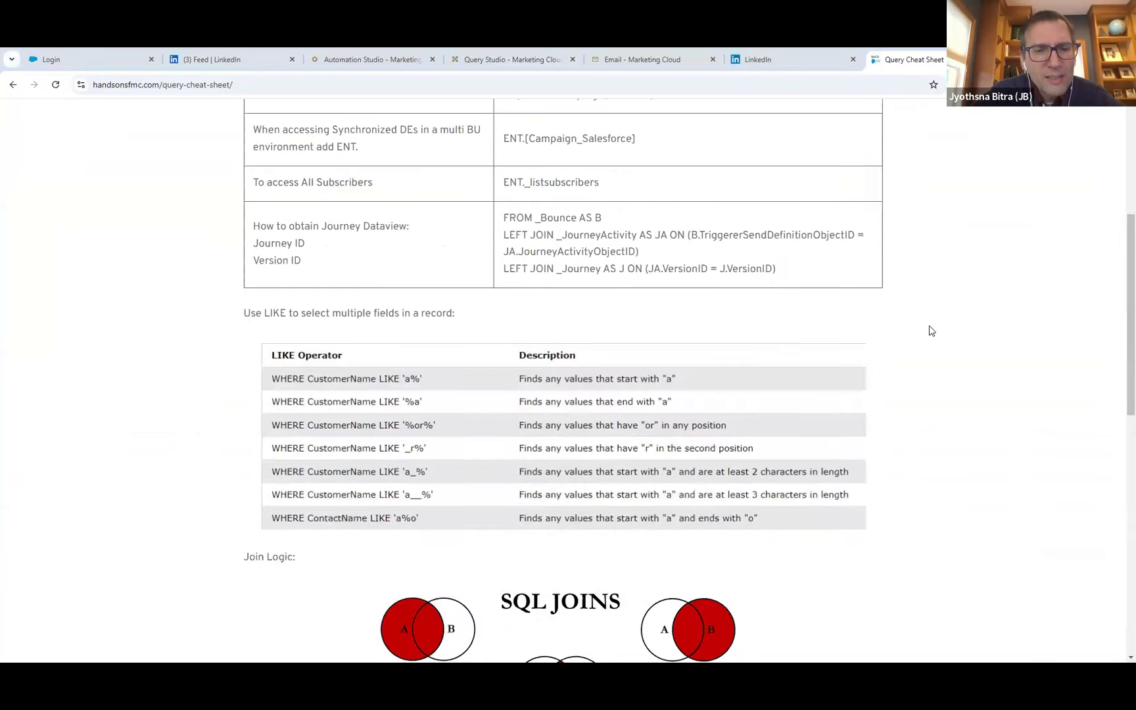
{"action": "scroll", "coordinate": [933, 331], "scroll_direction": "down", "scroll_amount": 3}
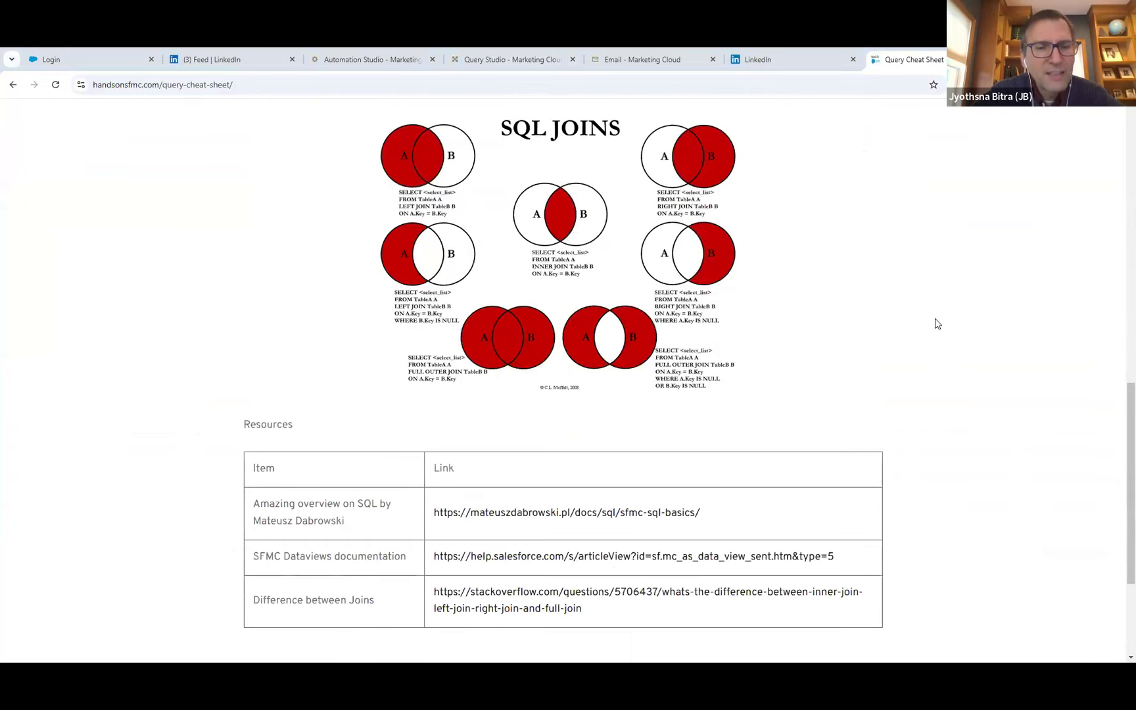
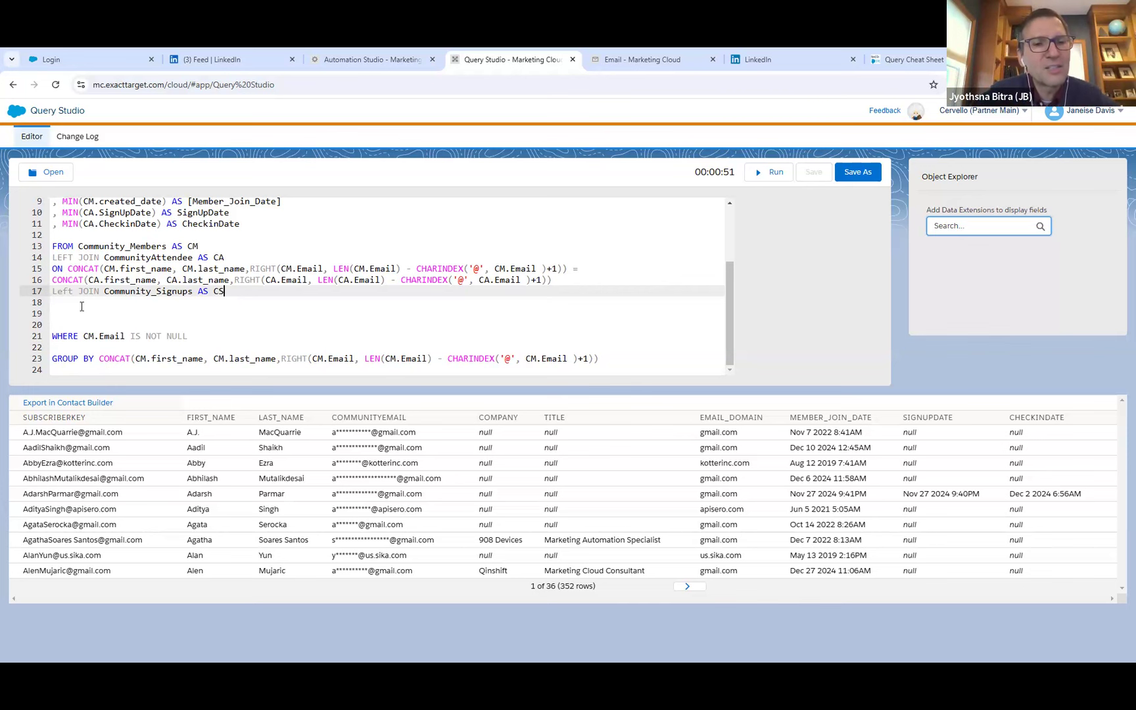
Copy the CommunityAttendee join's two-line ON CONCAT condition to line 18, below the Community_Signups join in Query Studio.
{"action": "left_click", "coordinate": [610, 60]}
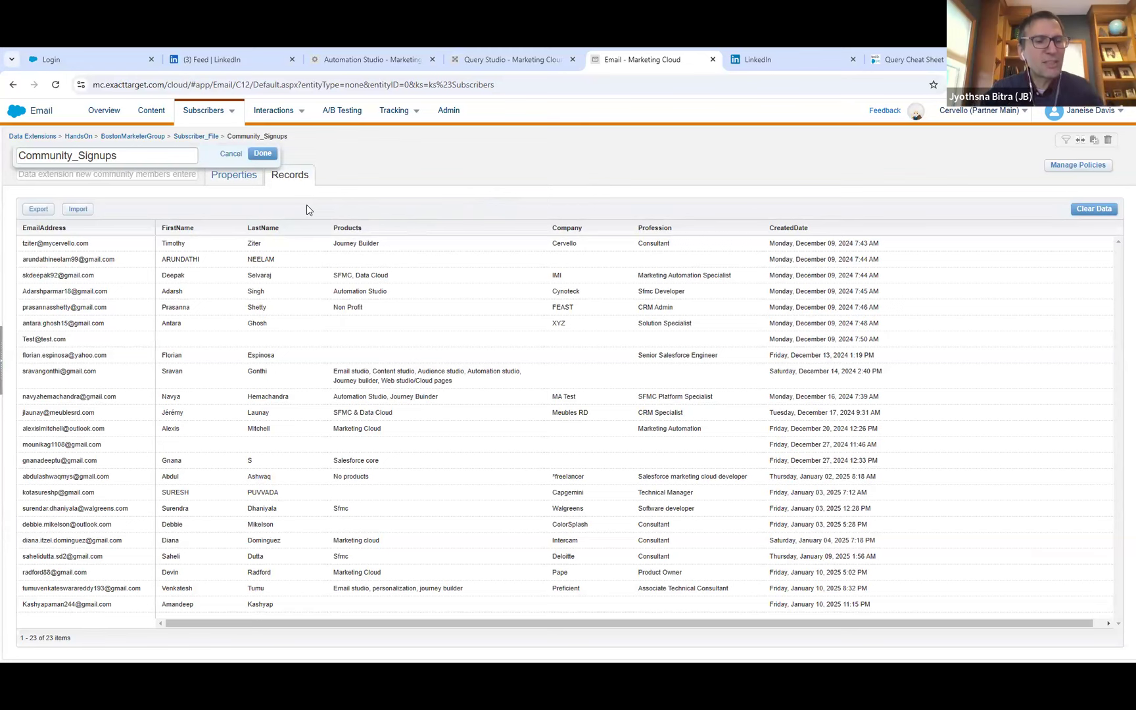
{"action": "left_click", "coordinate": [491, 57]}
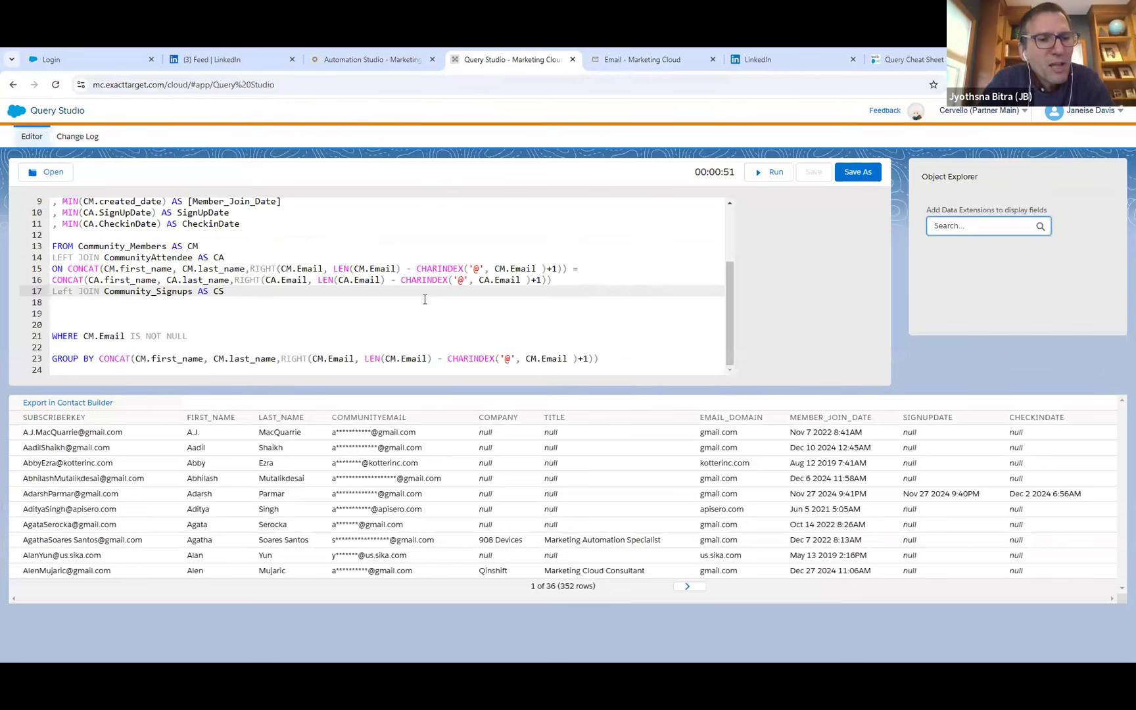
{"action": "left_click_drag", "start_coordinate": [584, 271], "coordinate": [88, 279]}
{"action": "left_click_drag", "start_coordinate": [552, 279], "coordinate": [51, 271]}
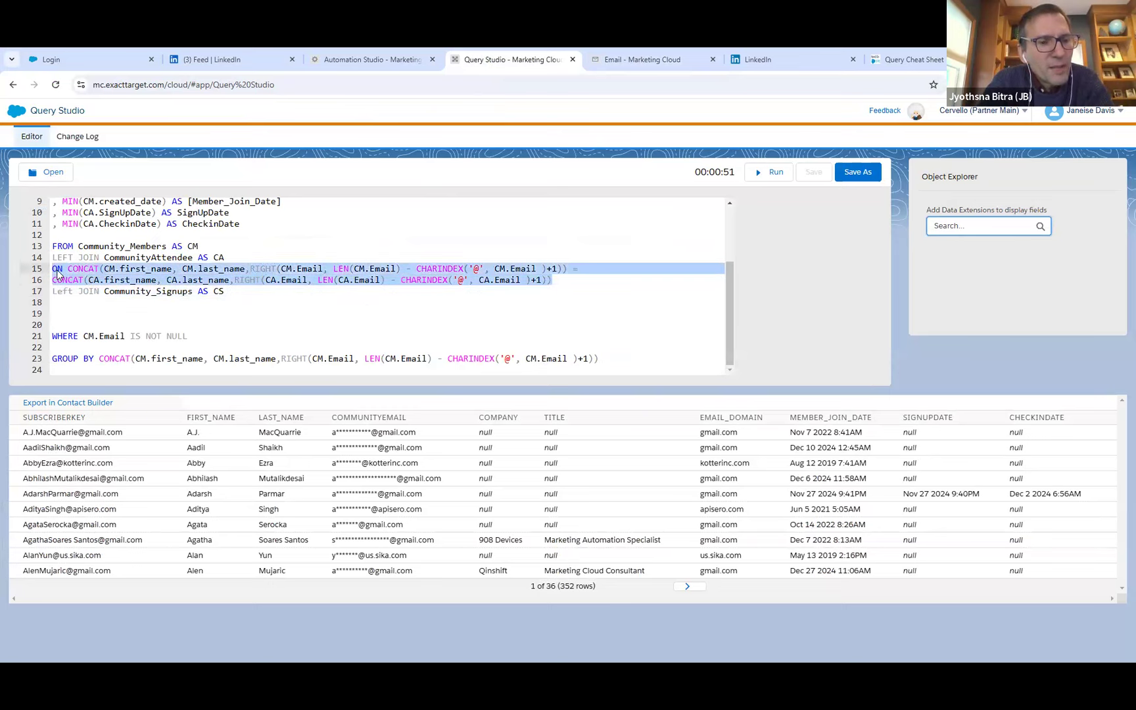
{"action": "left_click", "coordinate": [76, 302]}
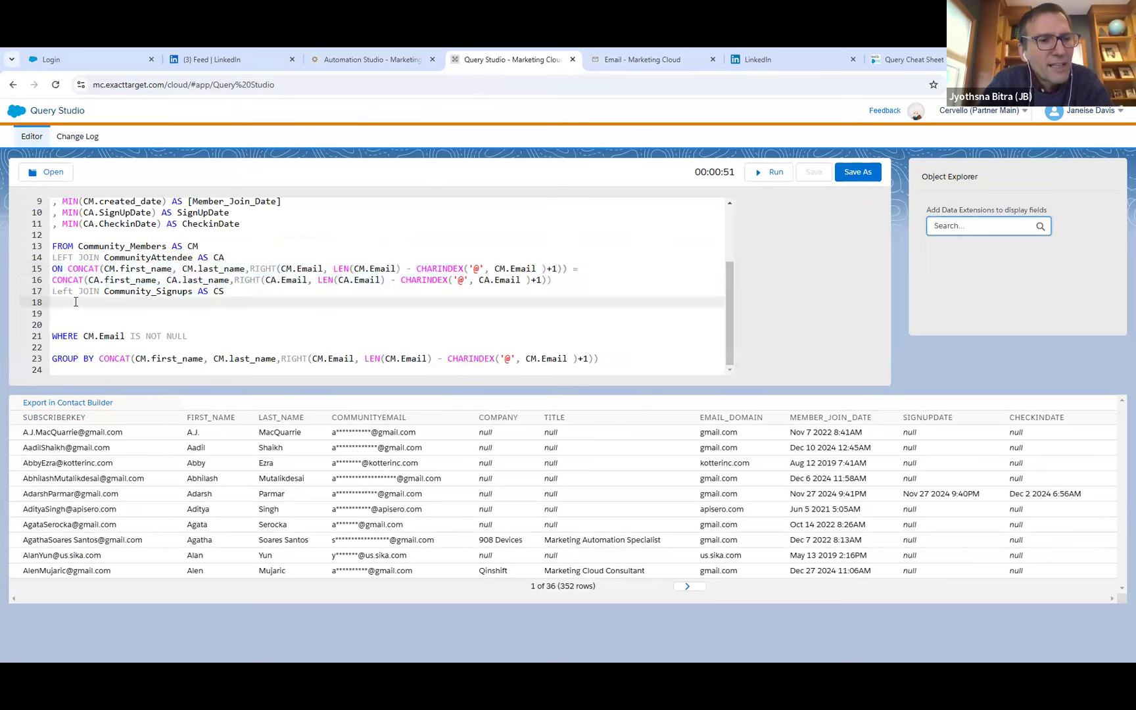
{"action": "type", "text": "ON CONCAT(CM.first_name, CM.last_name,RIGHT(CM.Email, LEN(CM.Email) - CHARINDEX('@', CM.Email )+1)) = CONCAT(CA.first_name, CA.last_name,RIGHT(CA.Email, LEN(CA.Email) - CHARINDEX('@', CA.Email )+1))"}
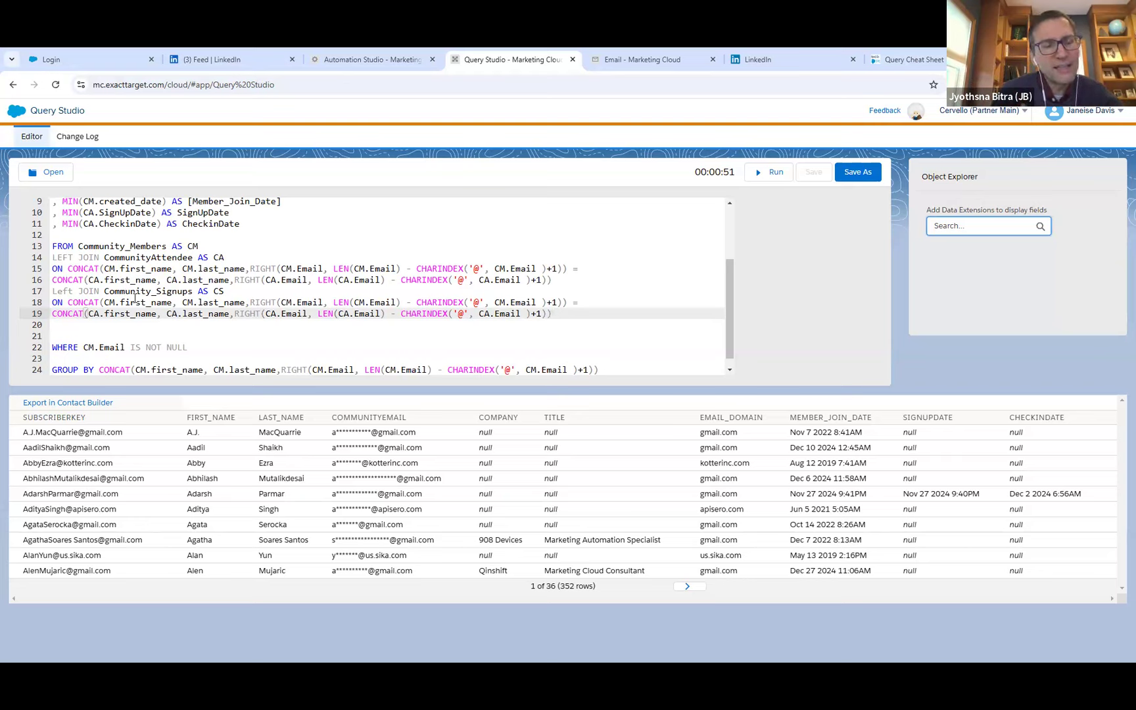
Replace every CA alias in the Community_Signups join condition on line 19 with CS.
{"action": "double_click", "coordinate": [99, 313]}
{"action": "type", "text": "CS"}
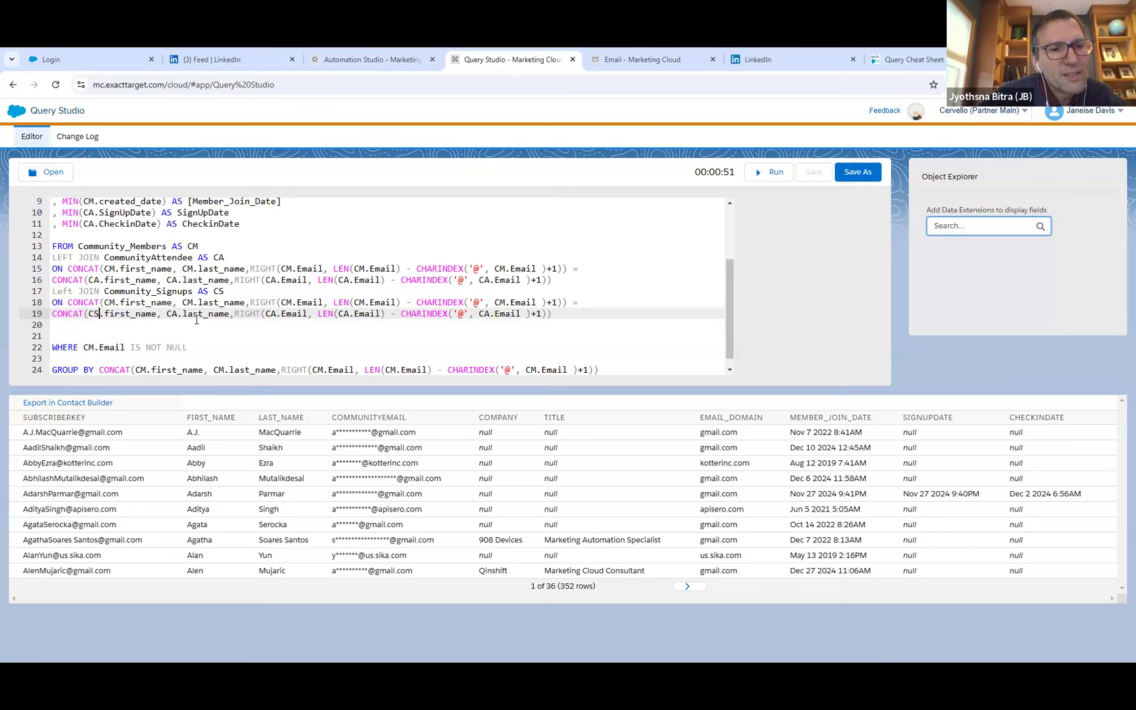
{"action": "double_click", "coordinate": [172, 313]}
{"action": "type", "text": "CS"}
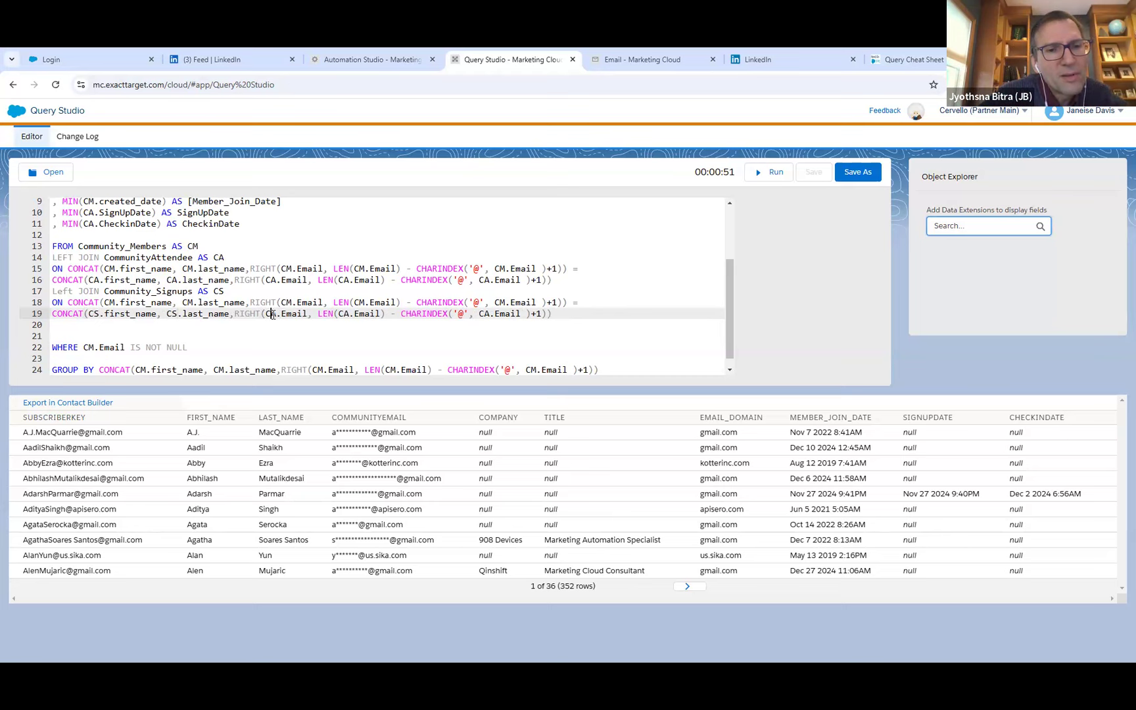
{"action": "double_click", "coordinate": [273, 313]}
{"action": "type", "text": "CS"}
{"action": "double_click", "coordinate": [347, 313]}
{"action": "type", "text": "CS"}
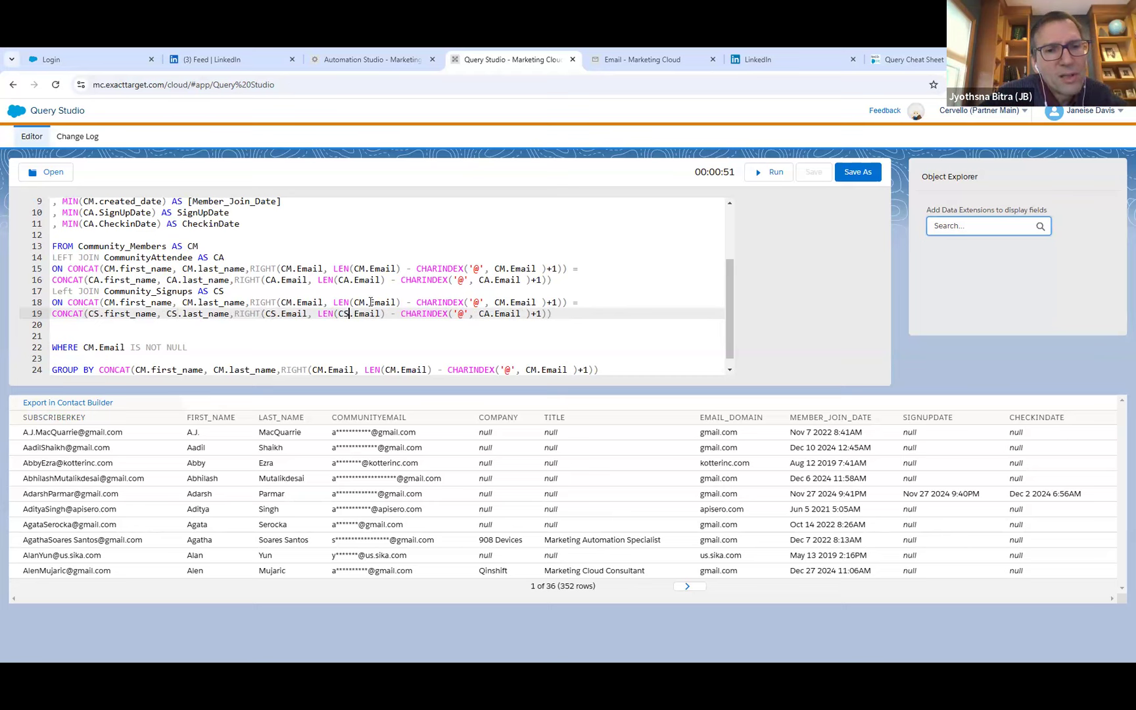
{"action": "double_click", "coordinate": [486, 313]}
{"action": "type", "text": "CS"}
{"action": "left_click", "coordinate": [568, 312]}
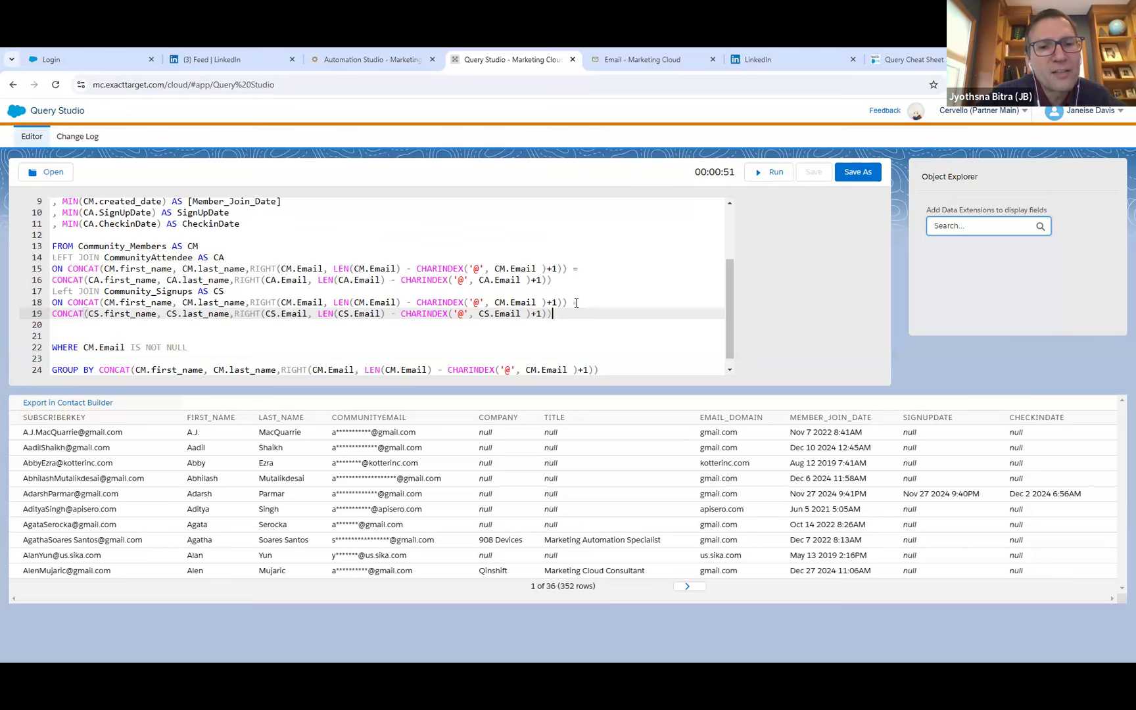
Check the name fields of Community_Signups in Email Studio, and change line 19's references to CS.firstname and CS.lastname in Query Studio.
{"action": "left_click", "coordinate": [625, 62]}
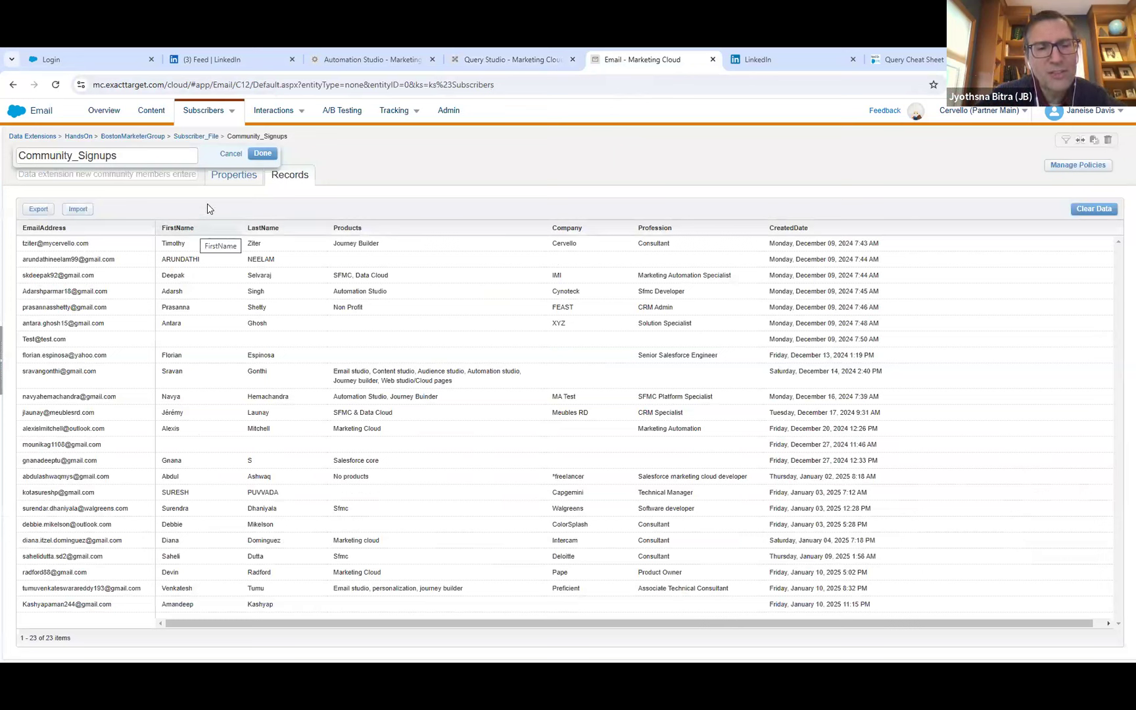
{"action": "left_click", "coordinate": [551, 51]}
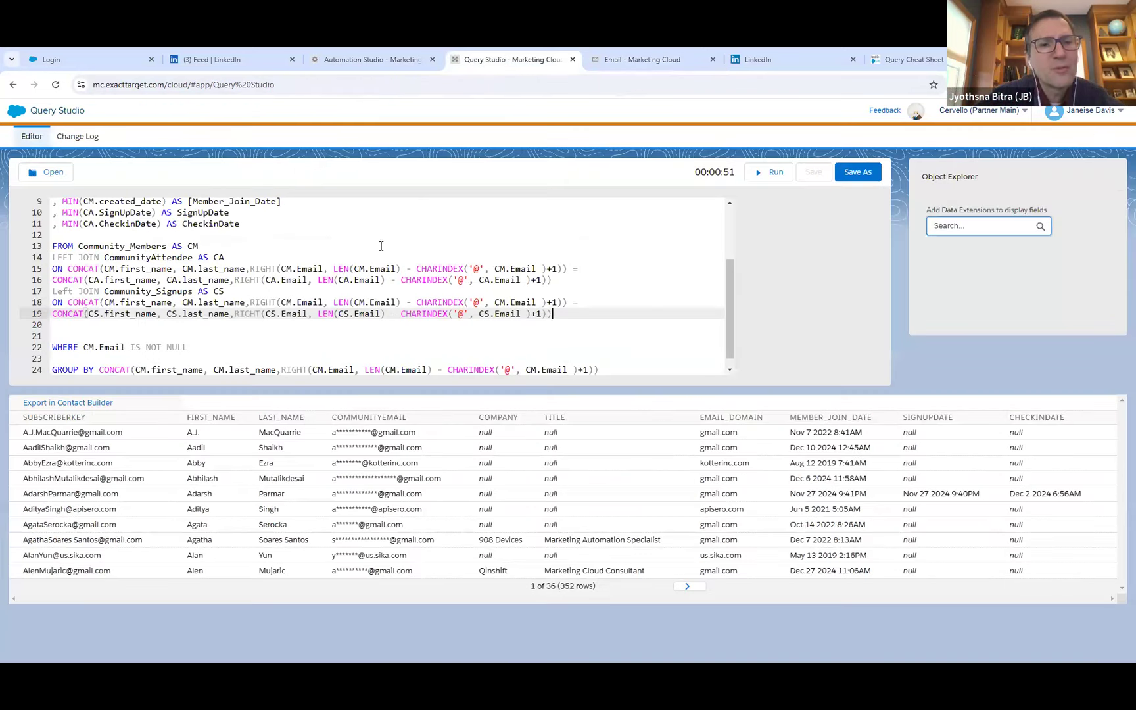
{"action": "left_click", "coordinate": [136, 314]}
{"action": "key", "text": "BackSpace"}
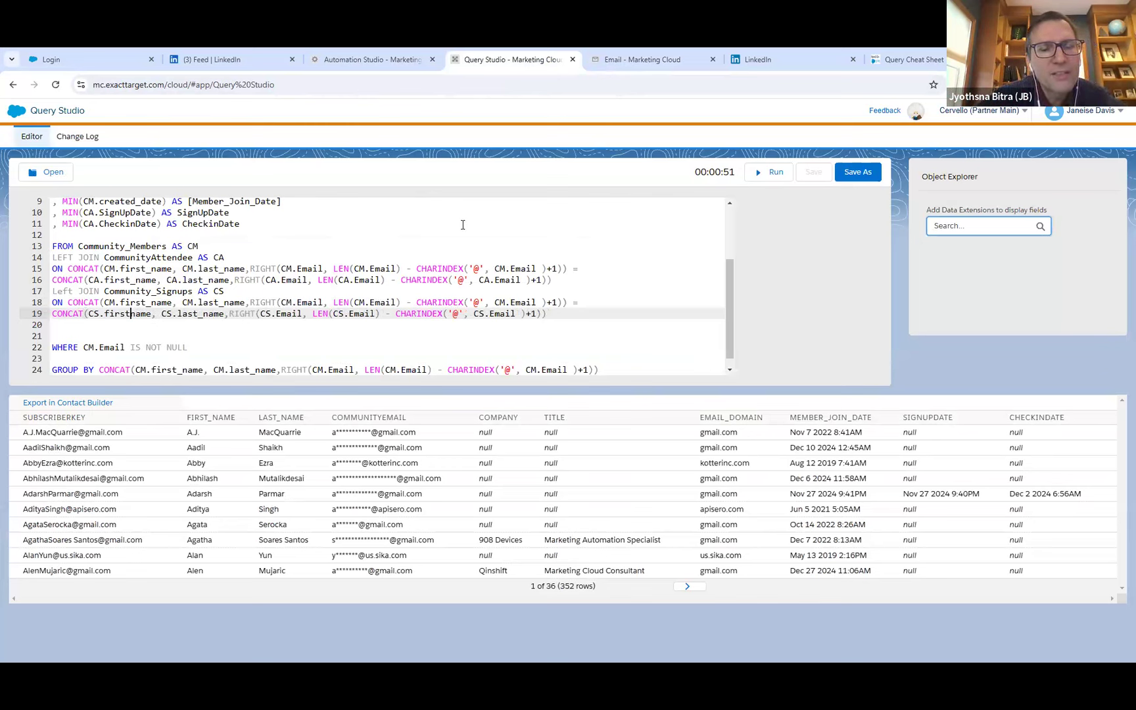
{"action": "left_click", "coordinate": [631, 58]}
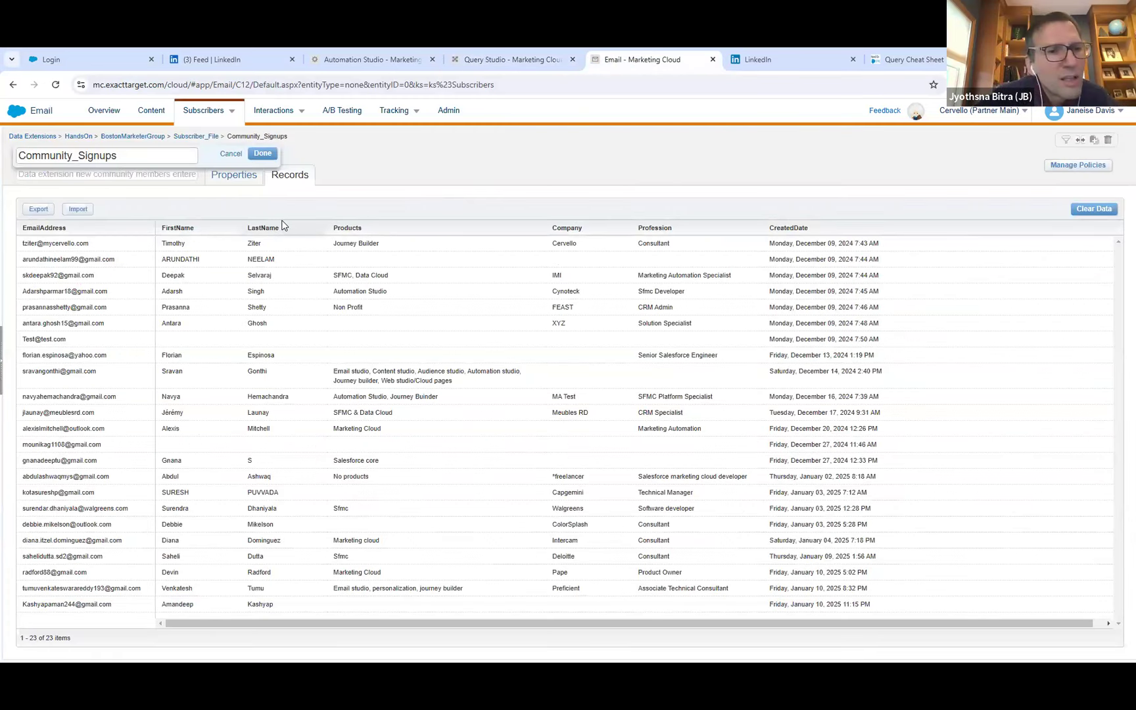
{"action": "left_click", "coordinate": [485, 55]}
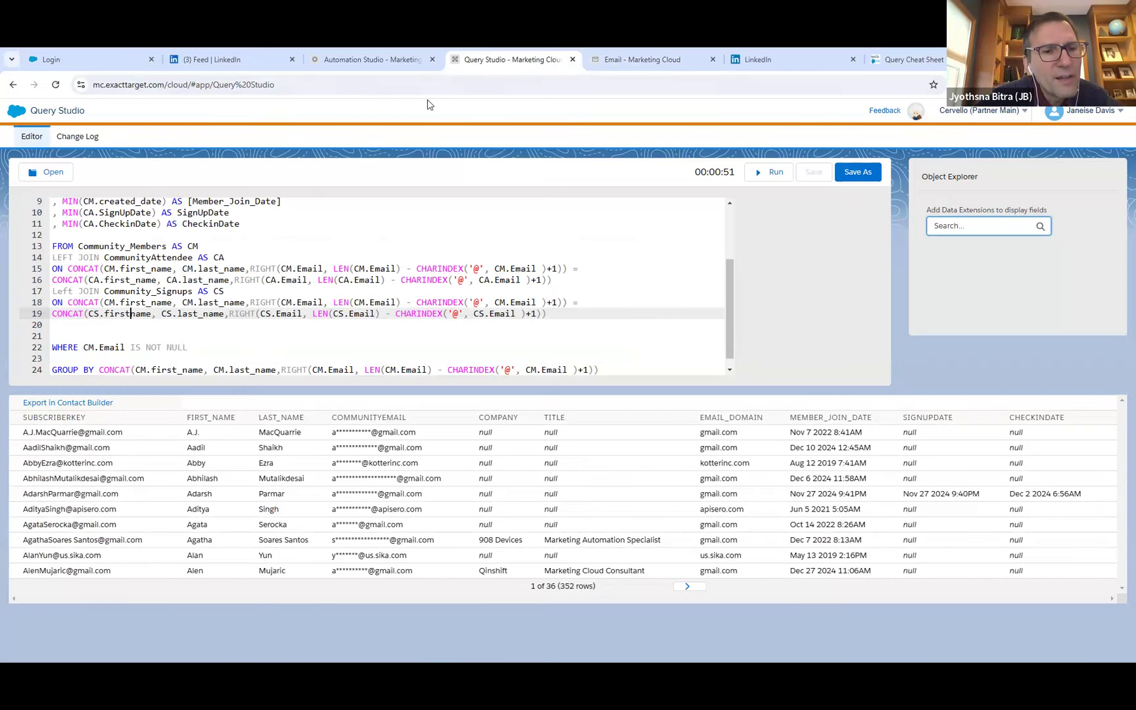
{"action": "left_click", "coordinate": [204, 313]}
{"action": "key", "text": "BackSpace"}
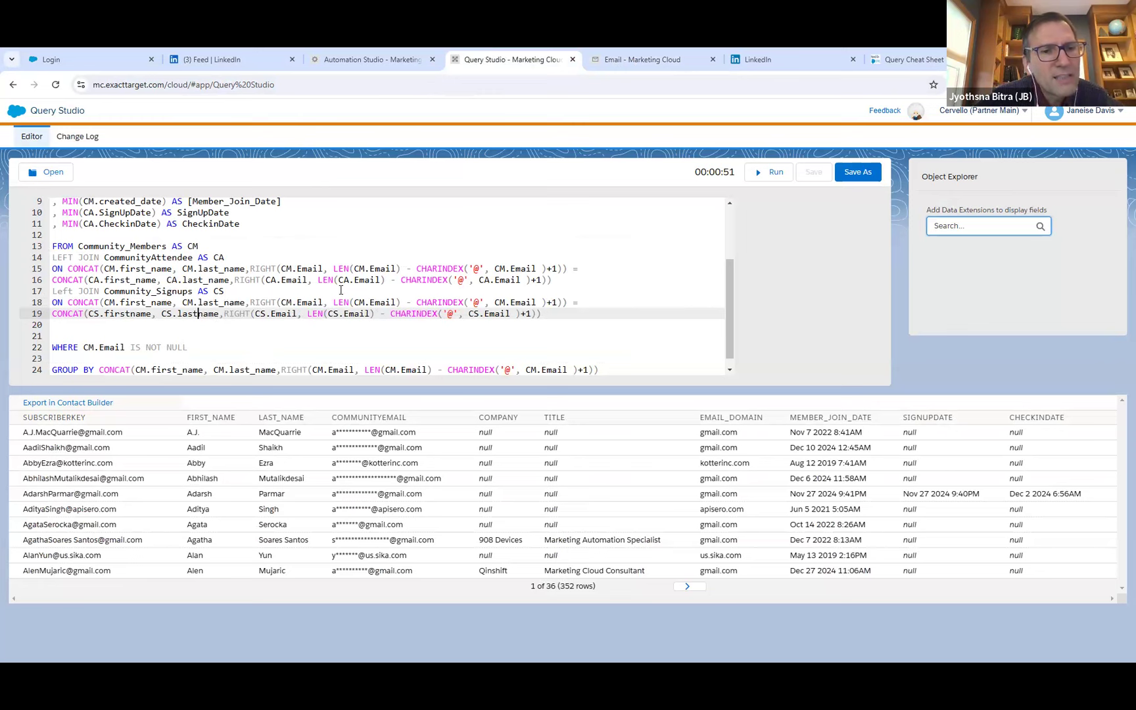
Check the email field's name in Community_Signups, change line 19's three email references to CS.Emailaddress, and run the query.
{"action": "left_click", "coordinate": [609, 55]}
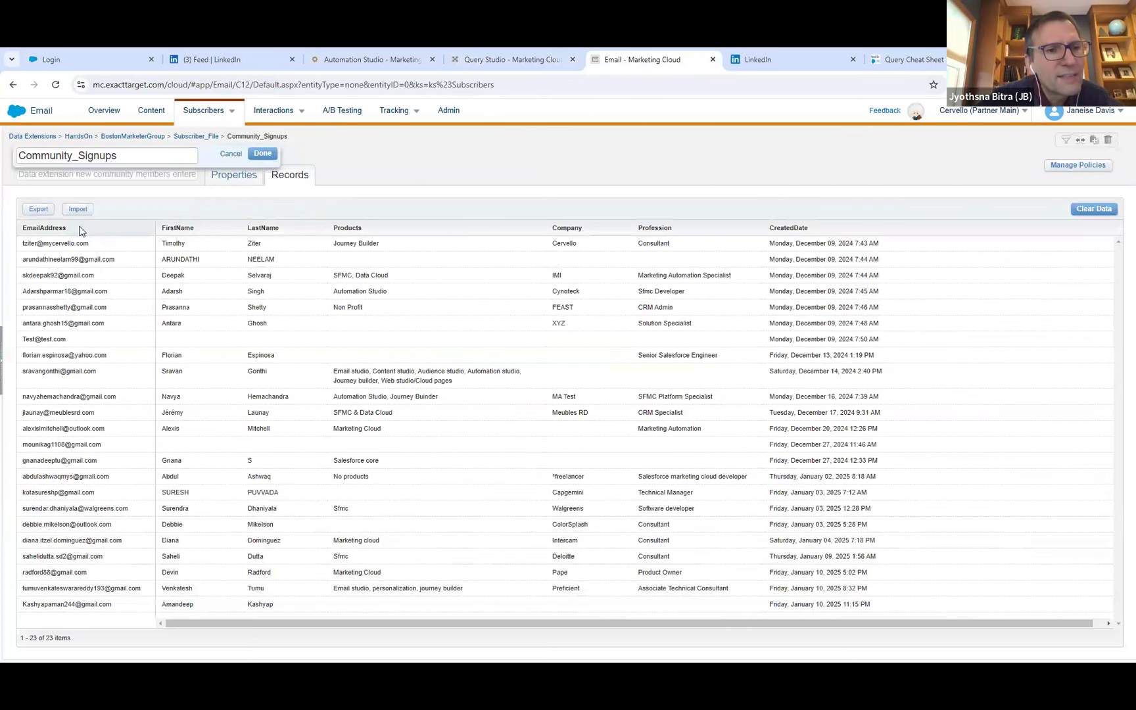
{"action": "left_click", "coordinate": [504, 59]}
{"action": "left_click", "coordinate": [299, 313]}
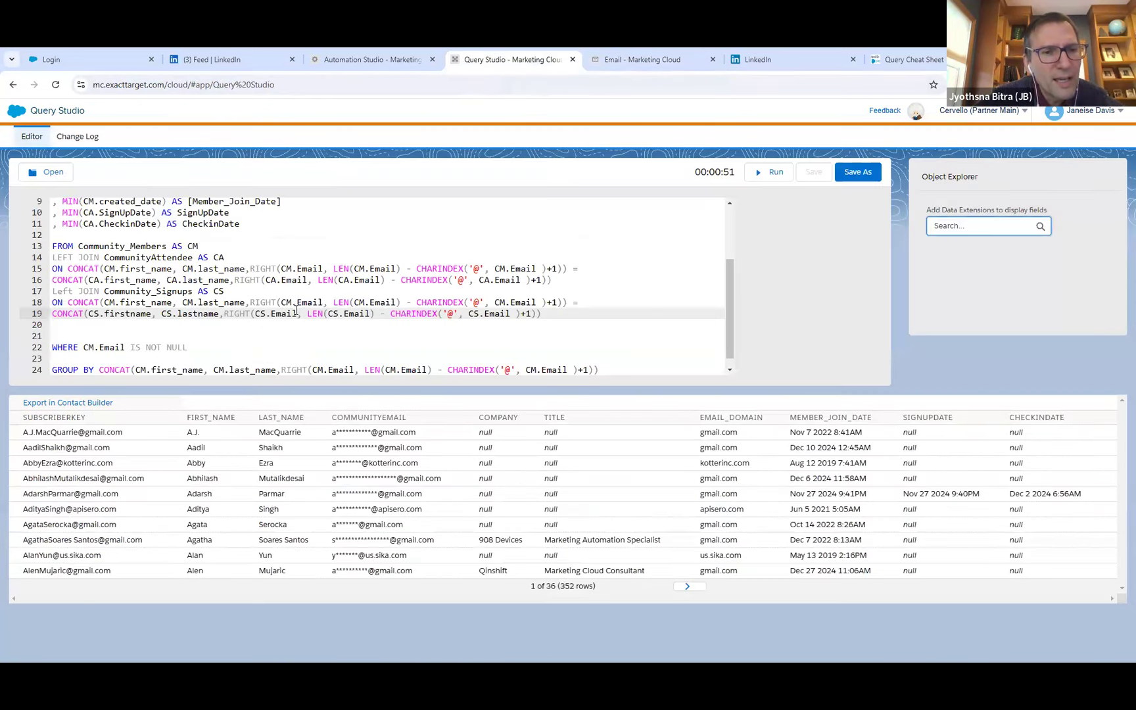
{"action": "type", "text": "address"}
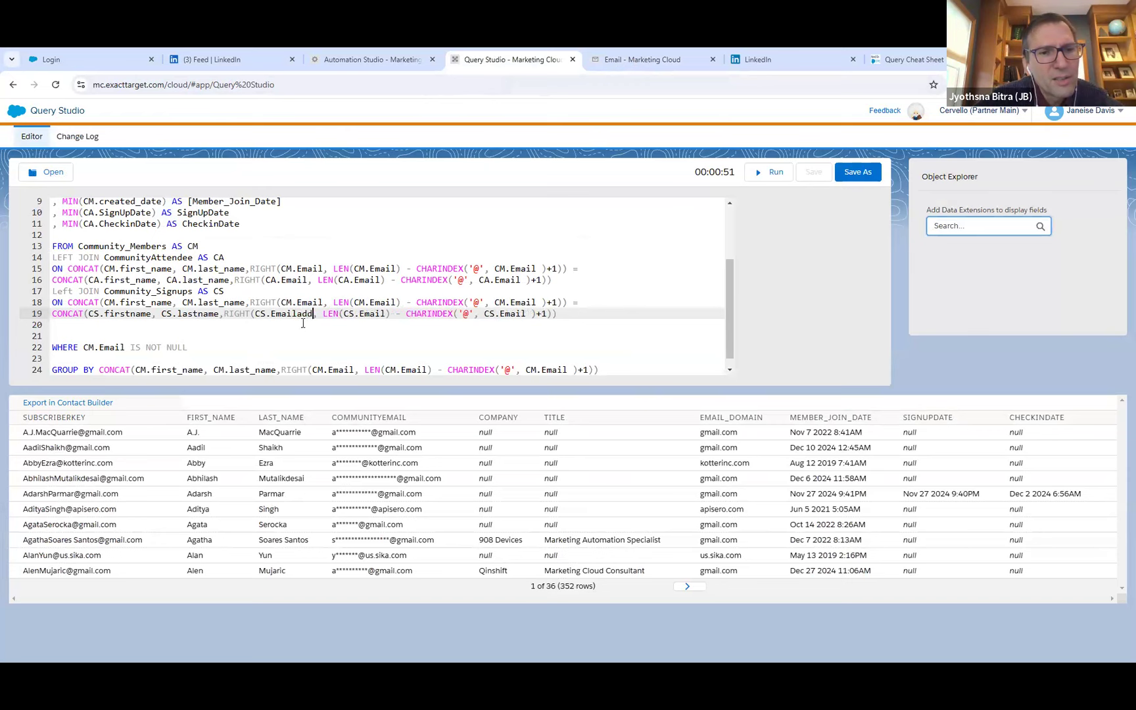
{"action": "left_click", "coordinate": [408, 313]}
{"action": "type", "text": "address"}
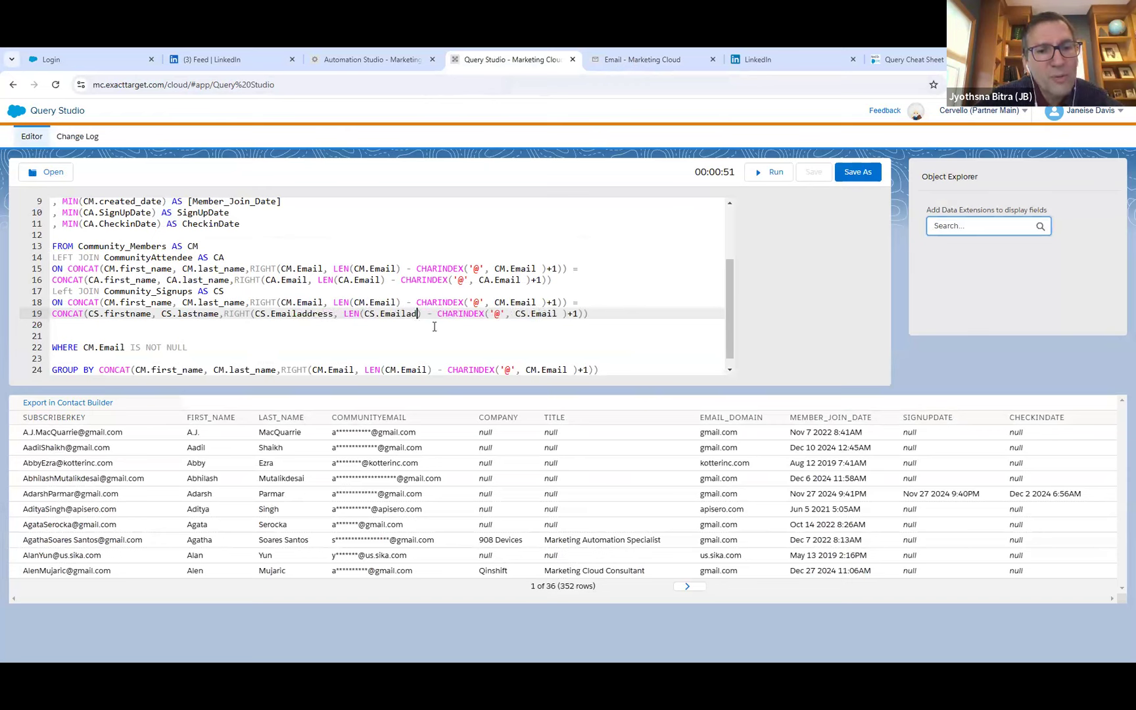
{"action": "left_click", "coordinate": [580, 314]}
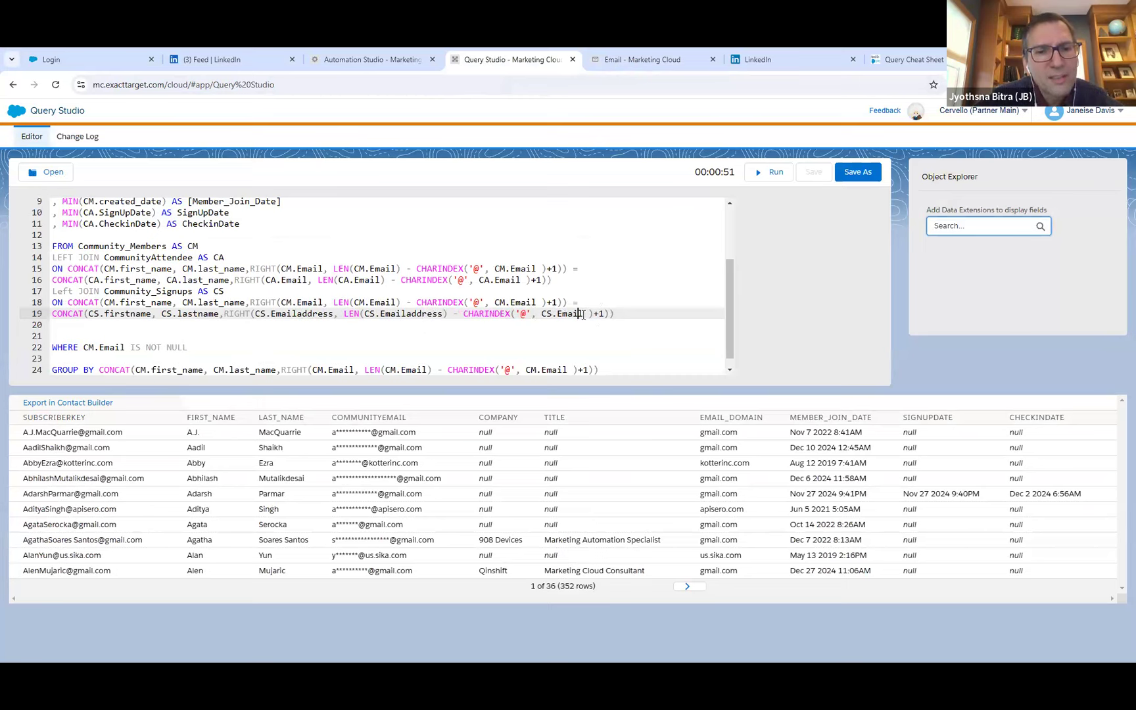
{"action": "type", "text": "address"}
{"action": "left_click", "coordinate": [661, 320]}
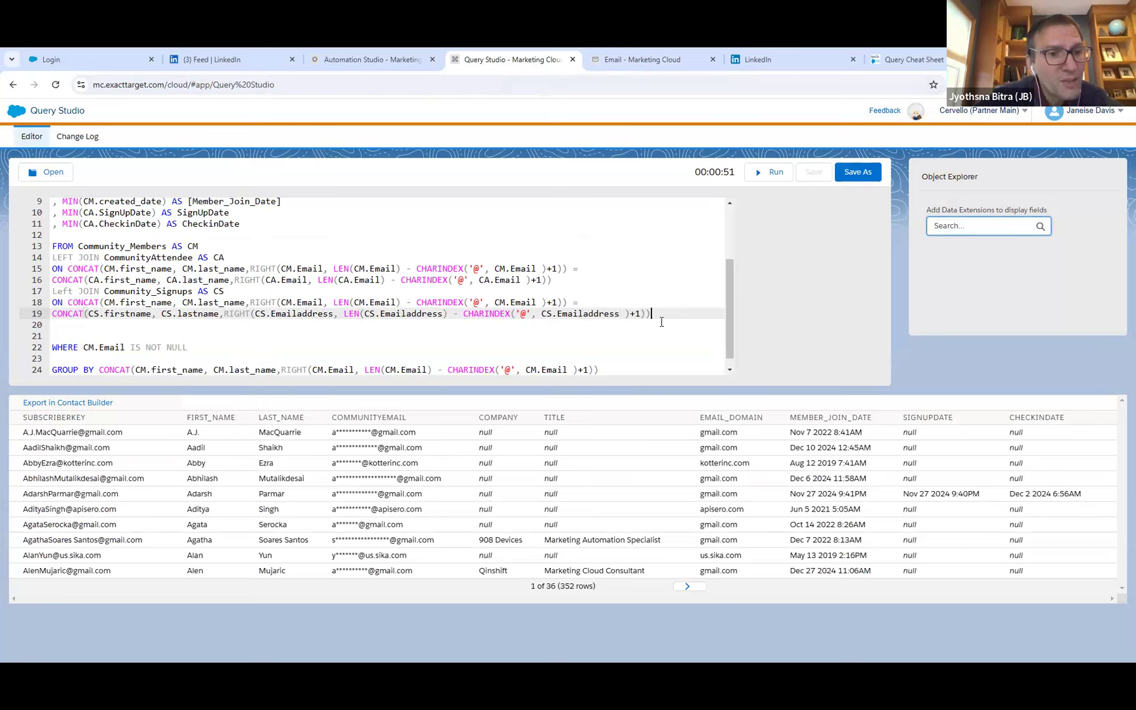
{"action": "left_click", "coordinate": [774, 175]}
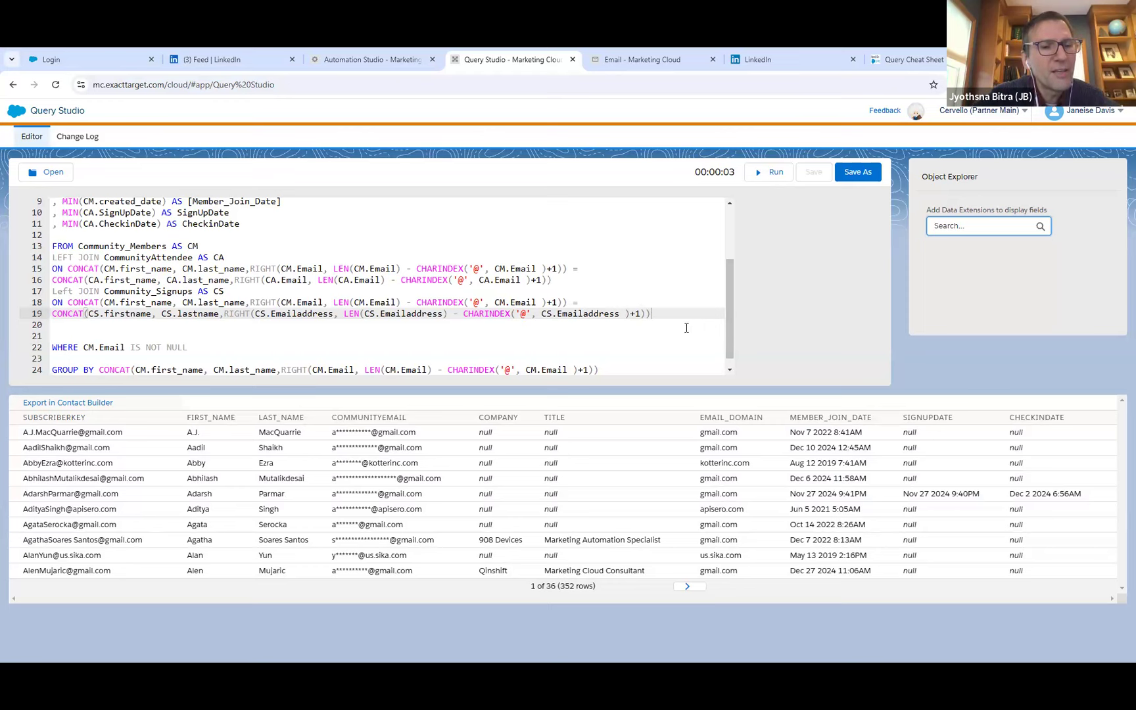
Duplicate the MIN(CA.CheckinDate) AS CheckinDate line onto a new line 12 of the SELECT list.
{"action": "left_click", "coordinate": [250, 225]}
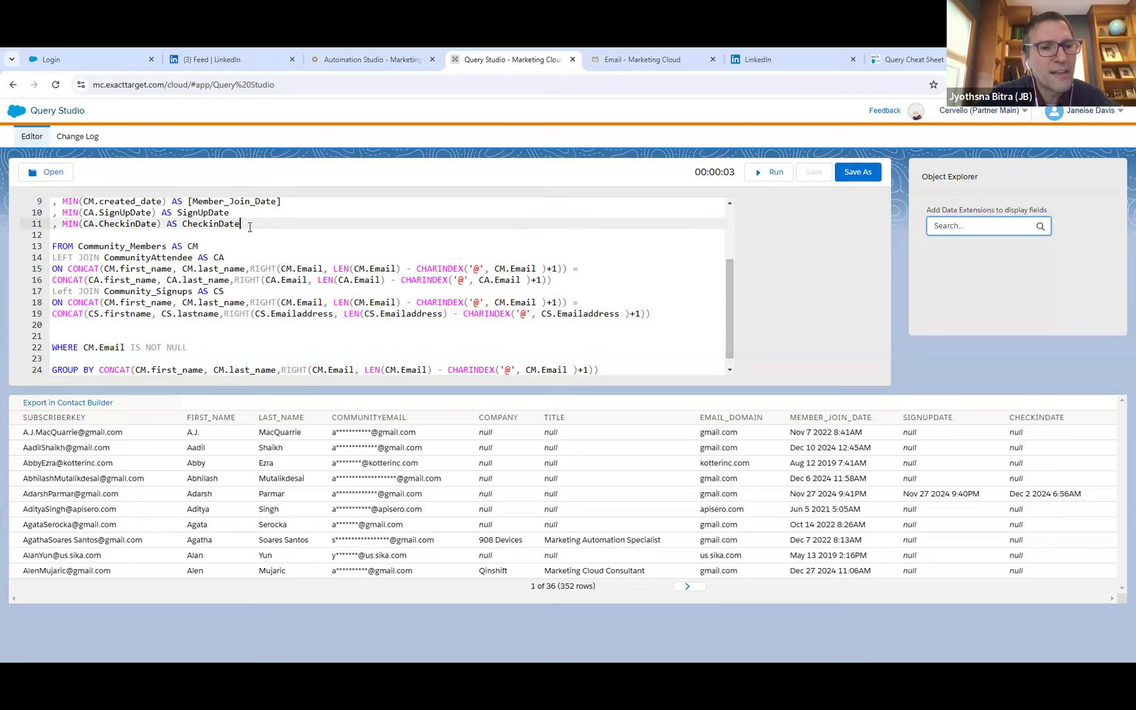
{"action": "key", "text": "Return"}
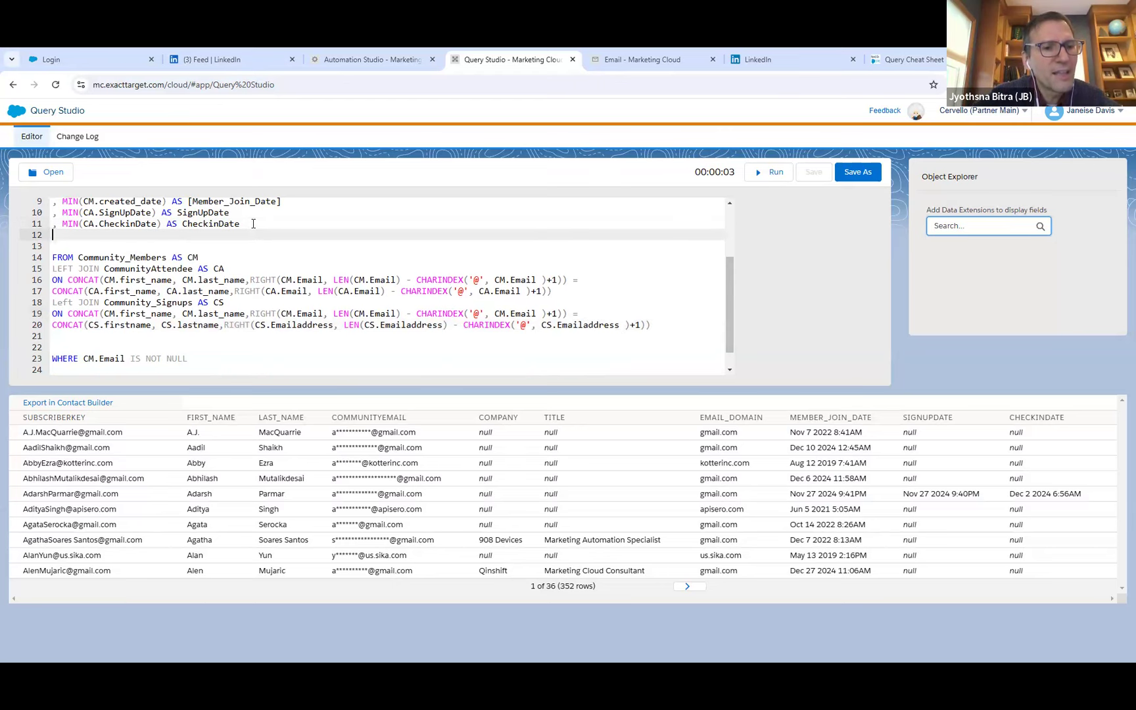
{"action": "left_click_drag", "start_coordinate": [240, 224], "coordinate": [61, 226]}
{"action": "key", "text": "ctrl+c"}
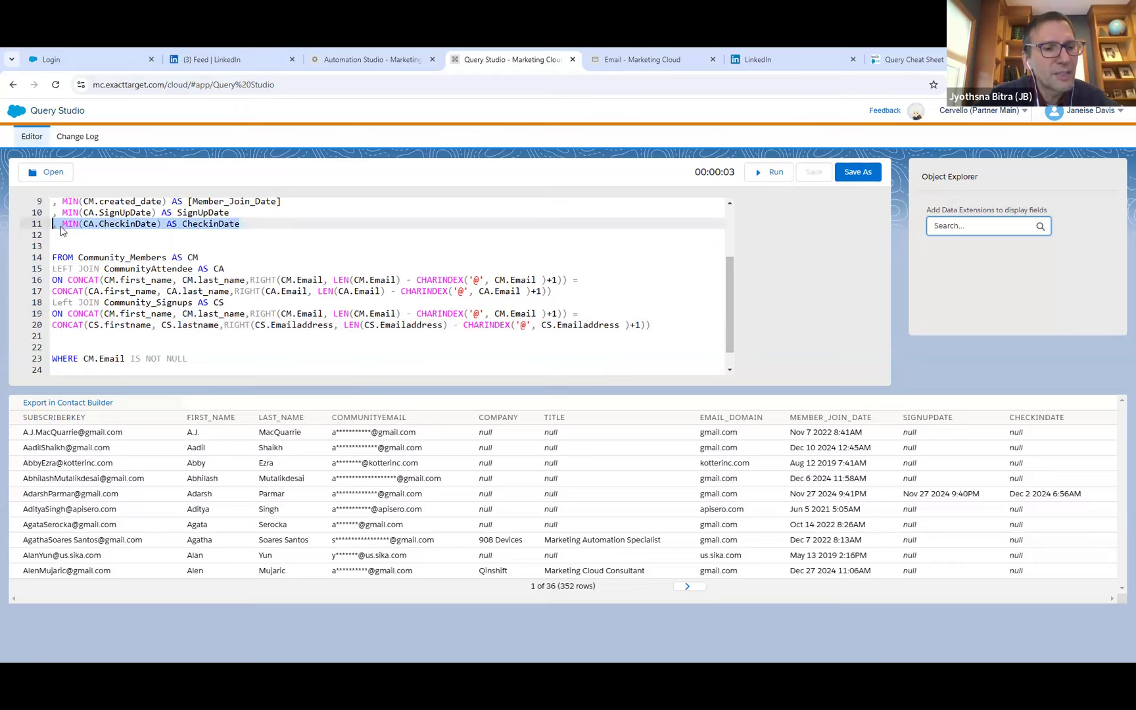
{"action": "left_click", "coordinate": [65, 234]}
{"action": "key", "text": "ctrl+v"}
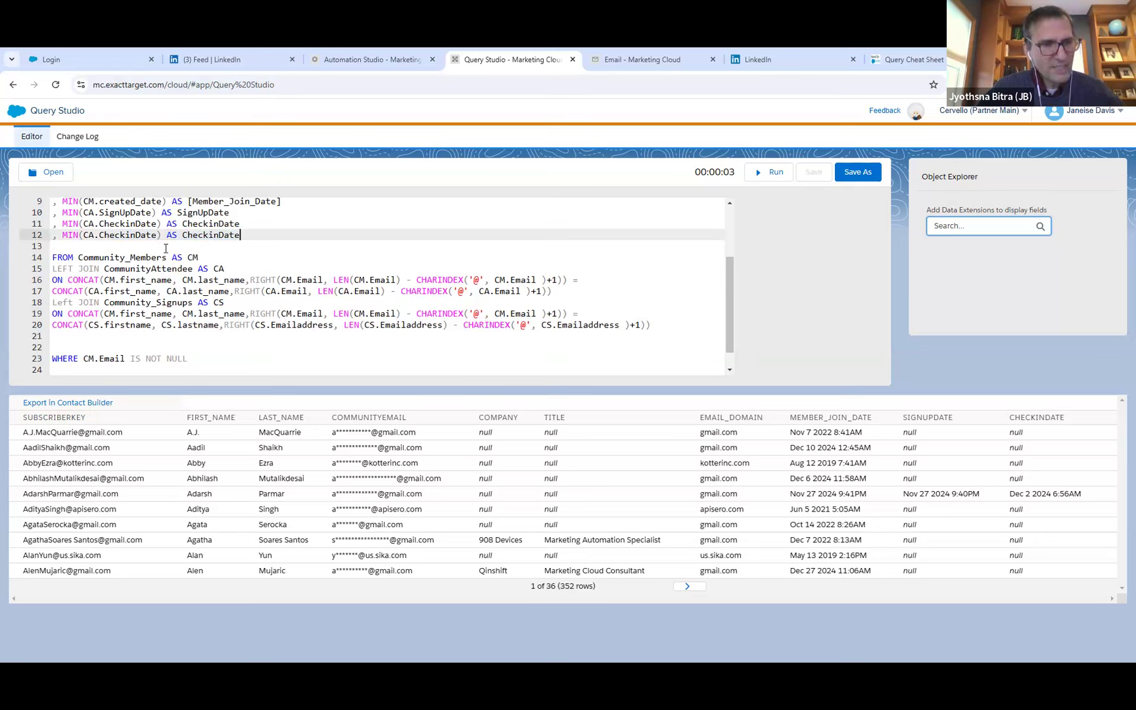
Change the duplicated SELECT line 12 to MIN(CS.Emailaddress) AS Emailaddress.
{"action": "left_click", "coordinate": [95, 235]}
{"action": "key", "text": "BackSpace"}
{"action": "type", "text": "S"}
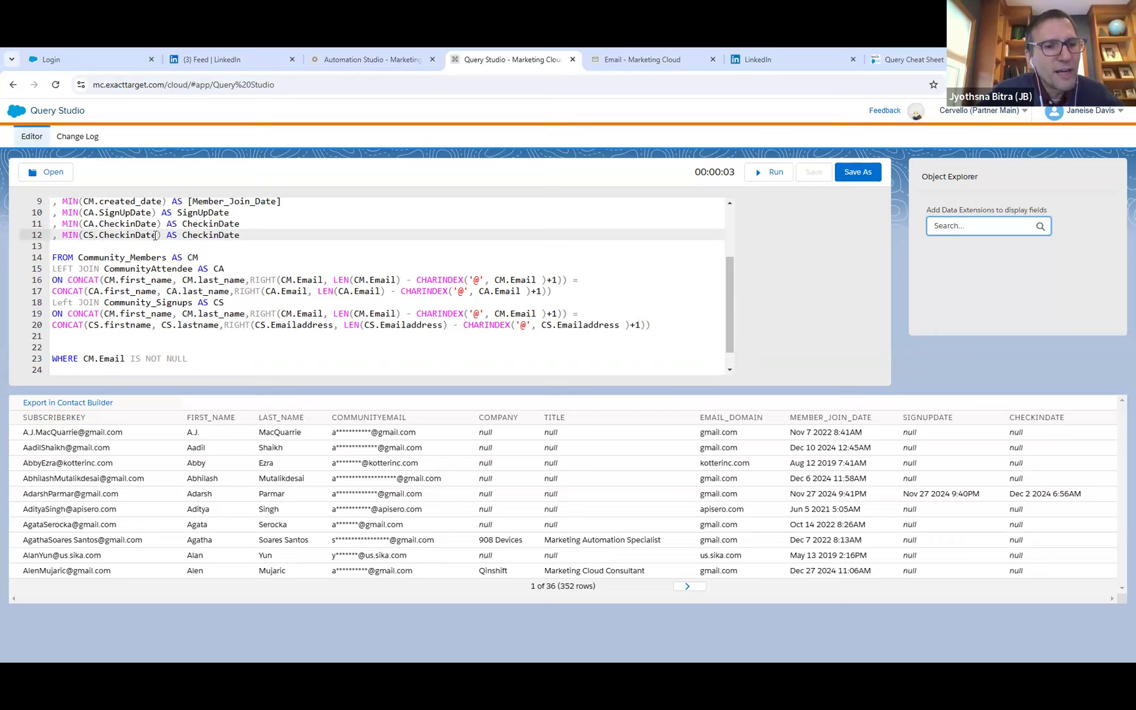
{"action": "left_click", "coordinate": [157, 234]}
{"action": "key", "text": "BackSpace"}
{"action": "key", "text": "BackSpace"}
{"action": "key", "text": "BackSpace"}
{"action": "key", "text": "BackSpace"}
{"action": "key", "text": "BackSpace"}
{"action": "key", "text": "BackSpace"}
{"action": "key", "text": "BackSpace"}
{"action": "key", "text": "BackSpace"}
{"action": "key", "text": "BackSpace"}
{"action": "key", "text": "BackSpace"}
{"action": "key", "text": "BackSpace"}
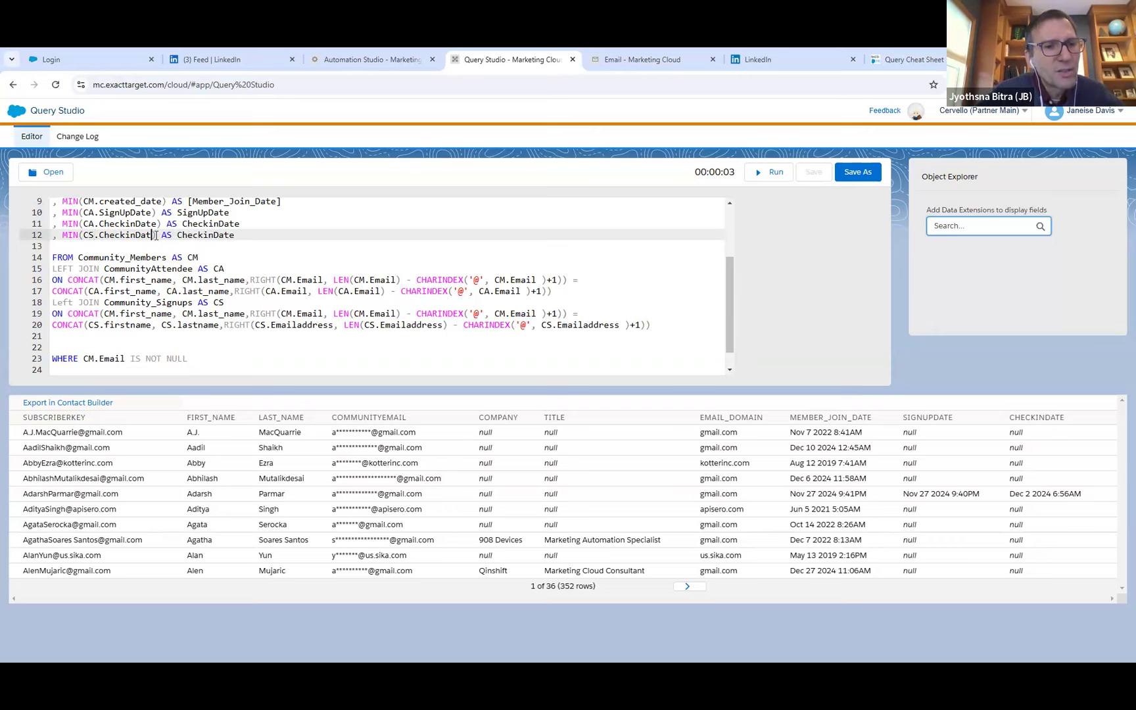
{"action": "type", "text": "Emailaddress"}
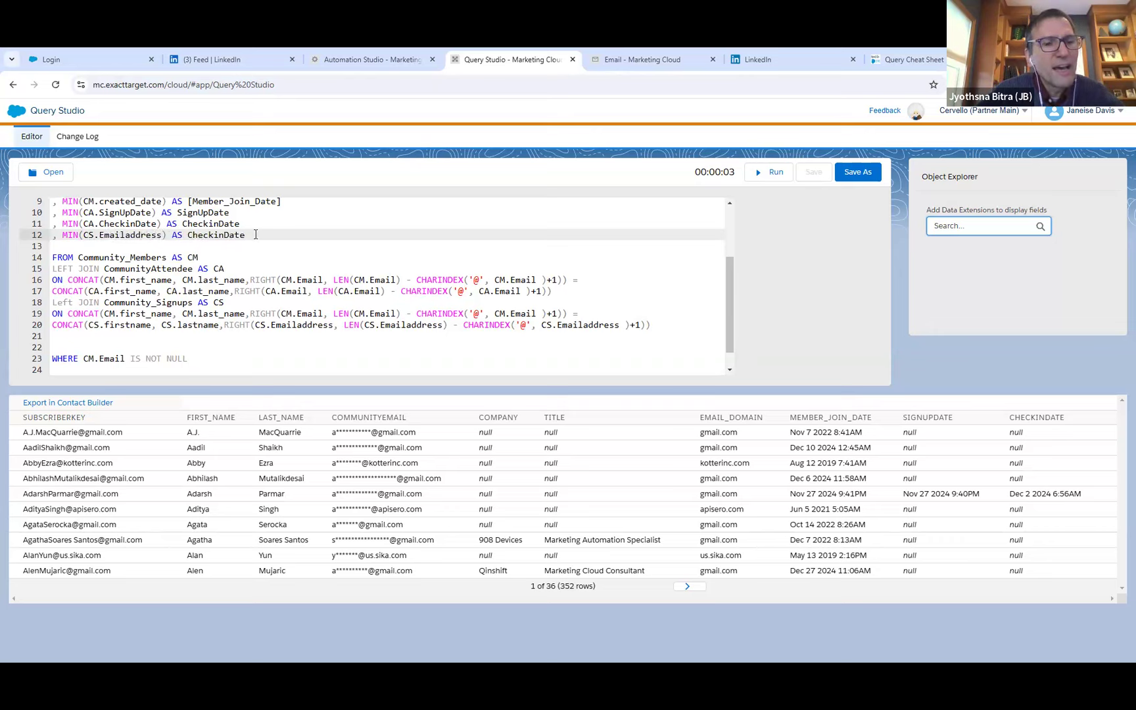
{"action": "left_click_drag", "start_coordinate": [245, 235], "coordinate": [189, 235]}
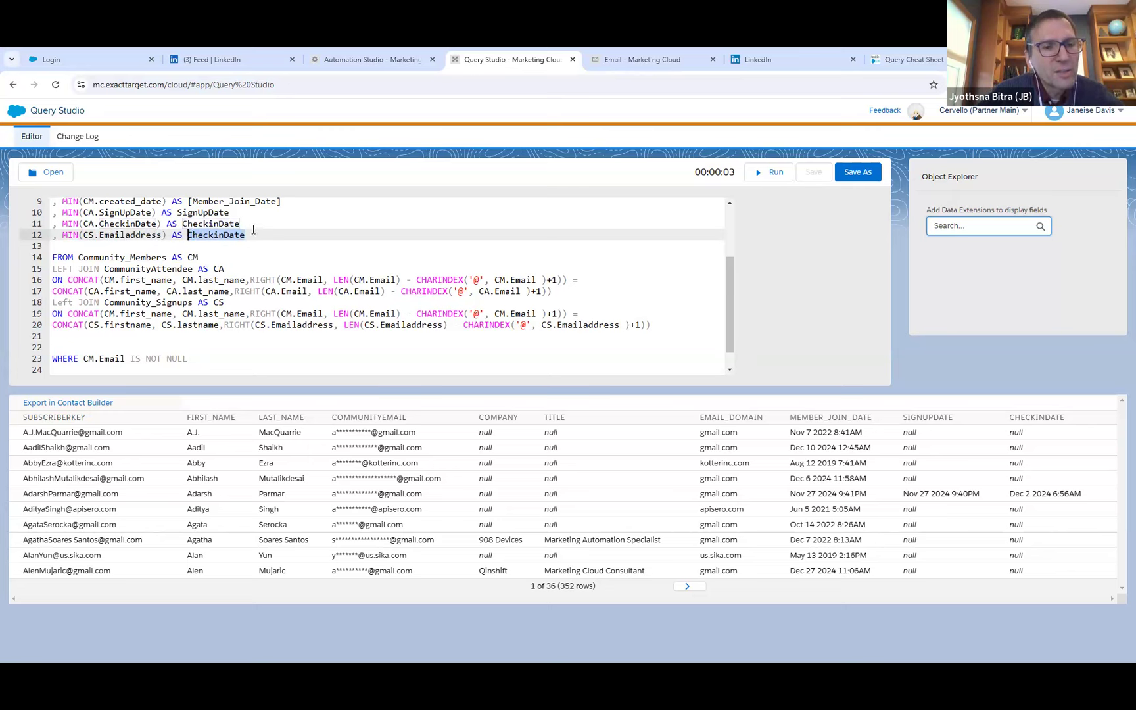
{"action": "type", "text": "Emailaddress"}
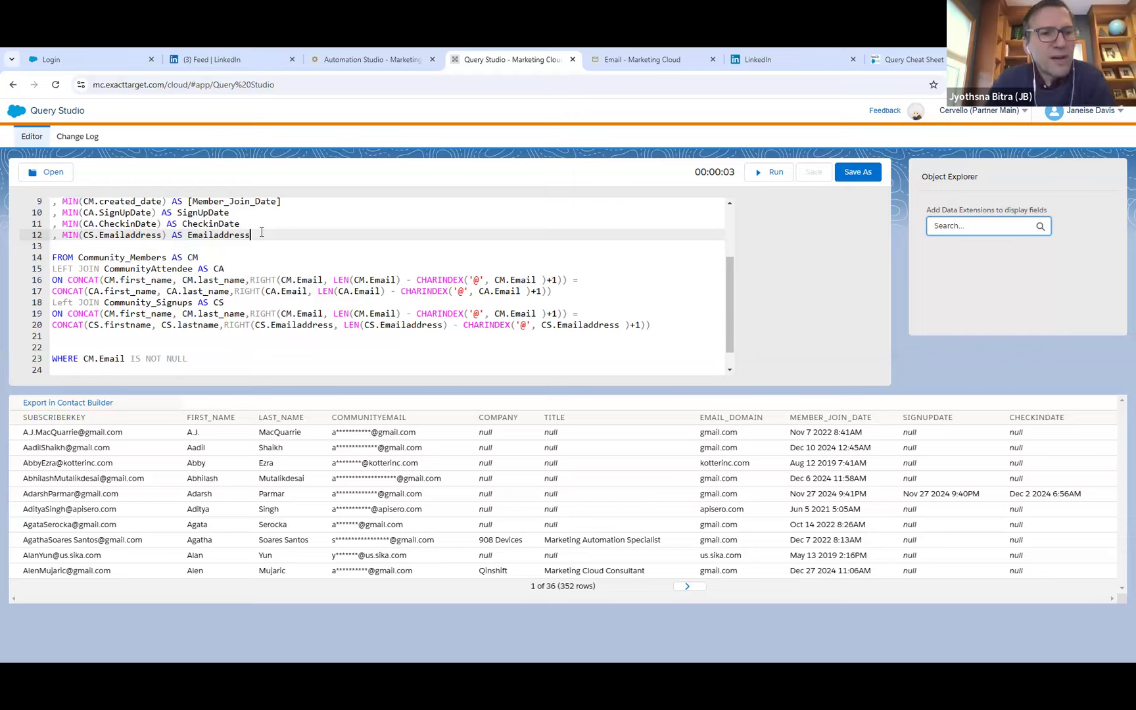
Run the query and page through to the third results page to check the Emailaddress column against CS.Emailaddress on line 12.
{"action": "left_click", "coordinate": [767, 175]}
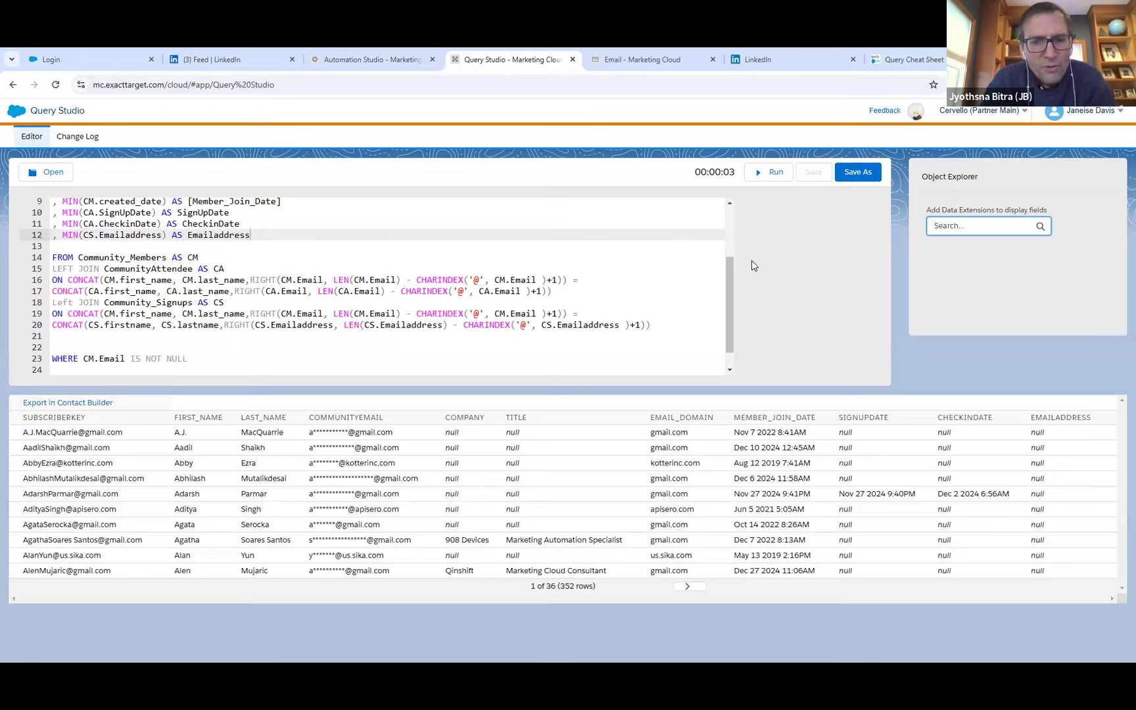
{"action": "left_click", "coordinate": [685, 587]}
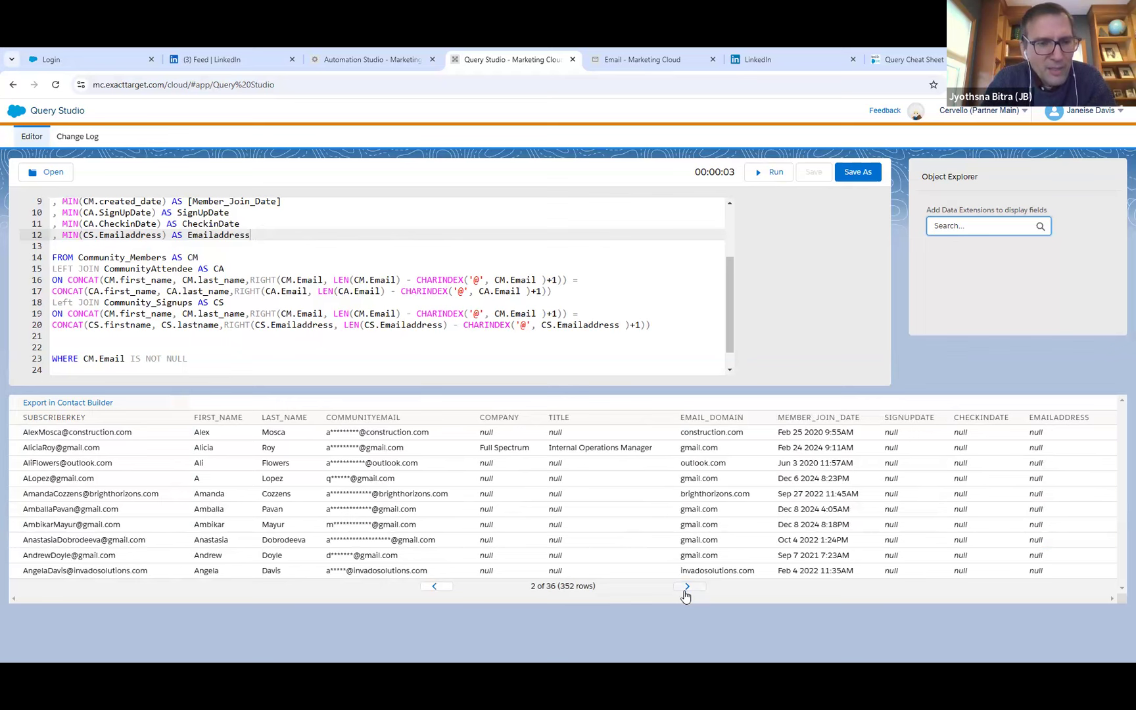
{"action": "left_click", "coordinate": [686, 587]}
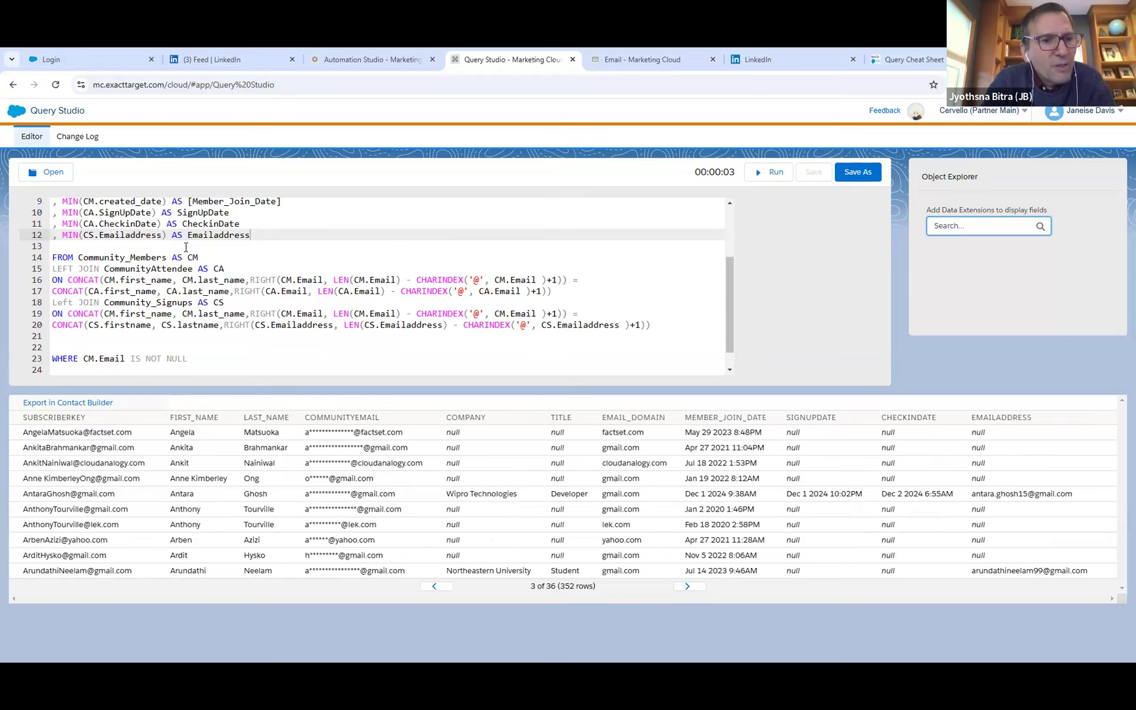
{"action": "left_click_drag", "start_coordinate": [162, 235], "coordinate": [88, 236]}
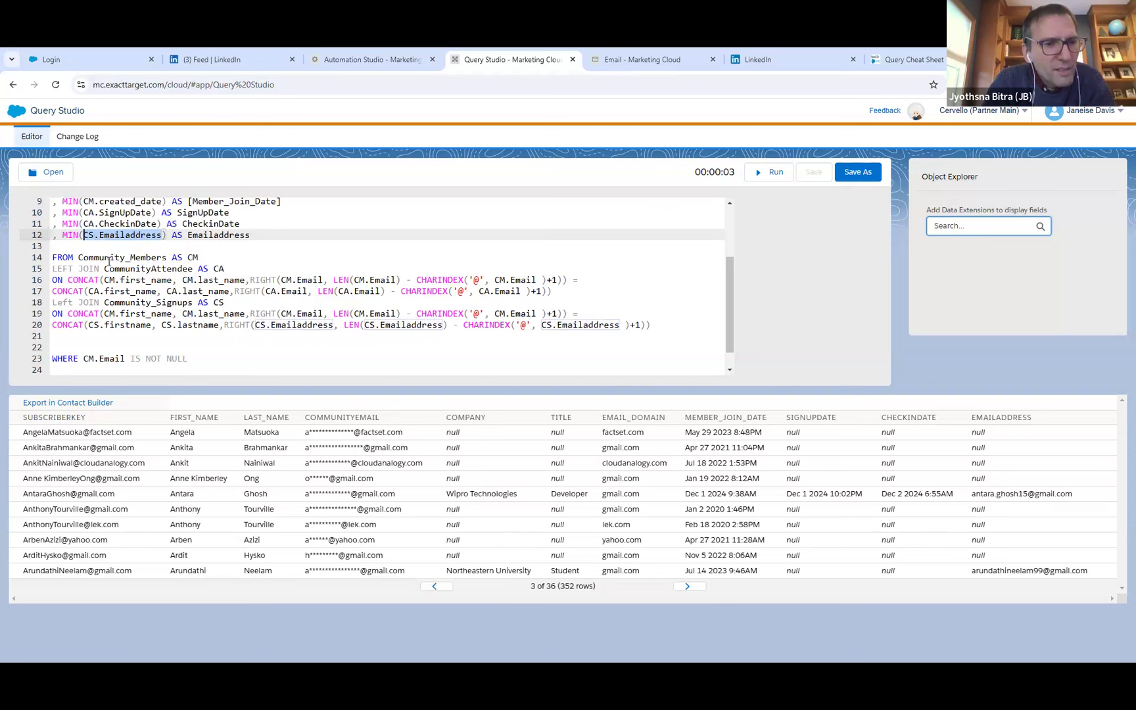
Add the condition AND CS.Emailaddress IS NOT NULL below the WHERE line and run the query.
{"action": "left_click", "coordinate": [197, 357]}
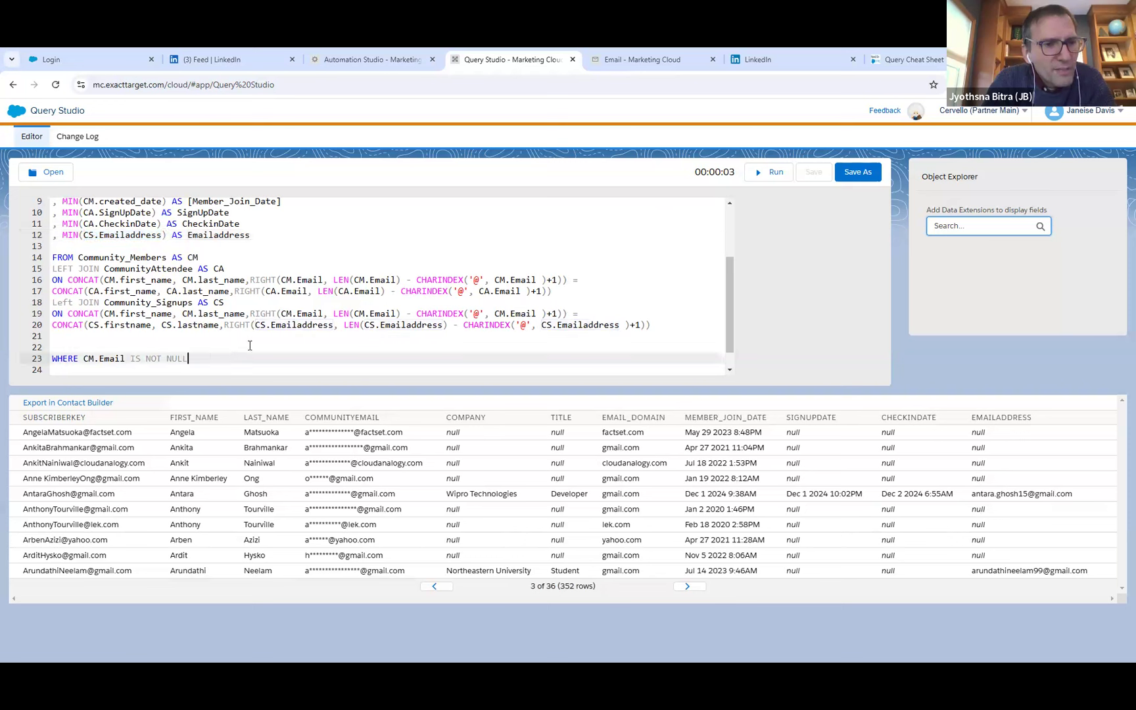
{"action": "scroll", "coordinate": [250, 345], "scroll_direction": "down", "scroll_amount": 1}
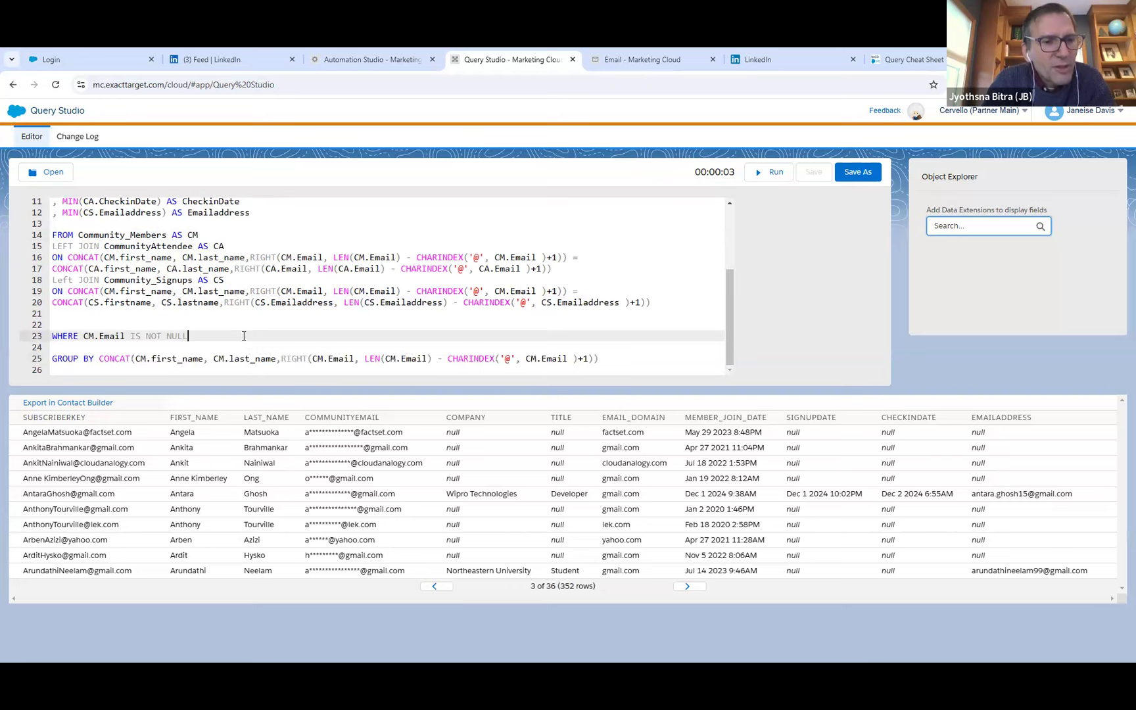
{"action": "key", "text": "Return"}
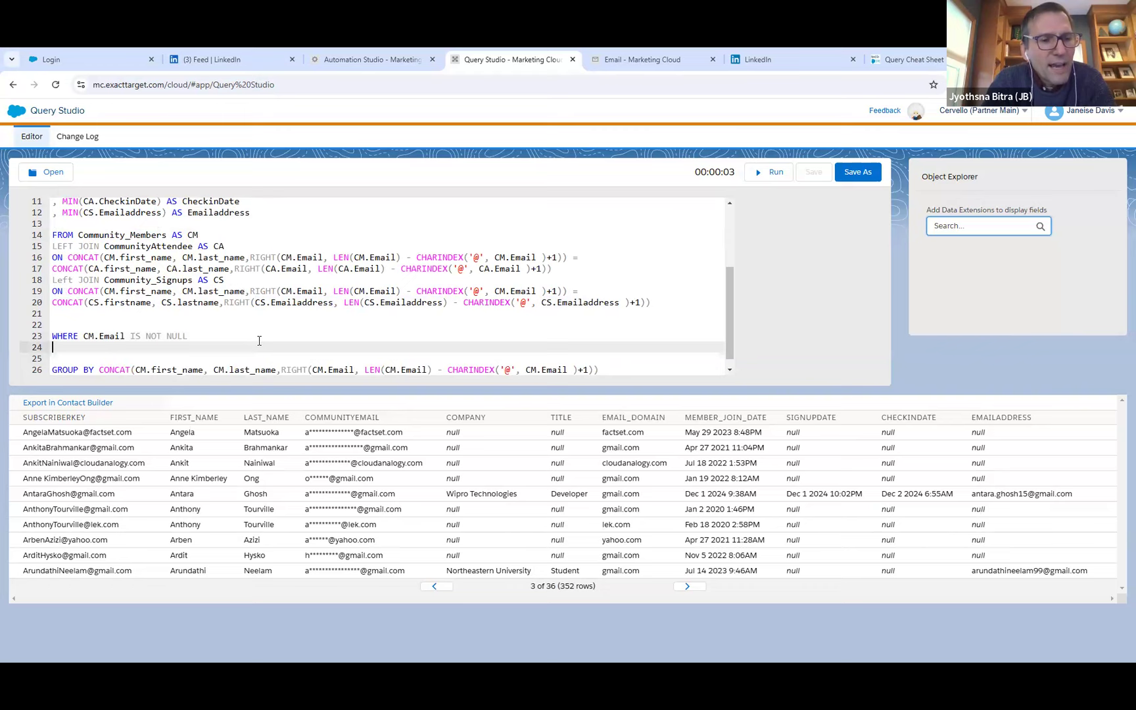
{"action": "type", "text": "AND "}
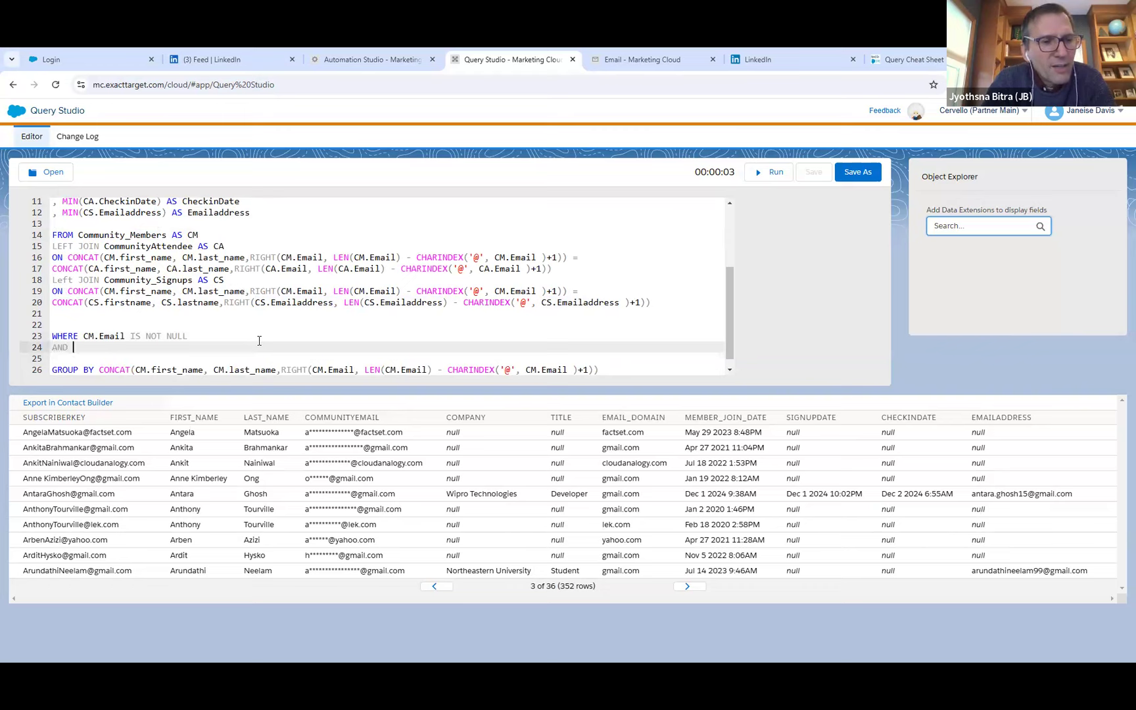
{"action": "type", "text": "CS.Emailaddress"}
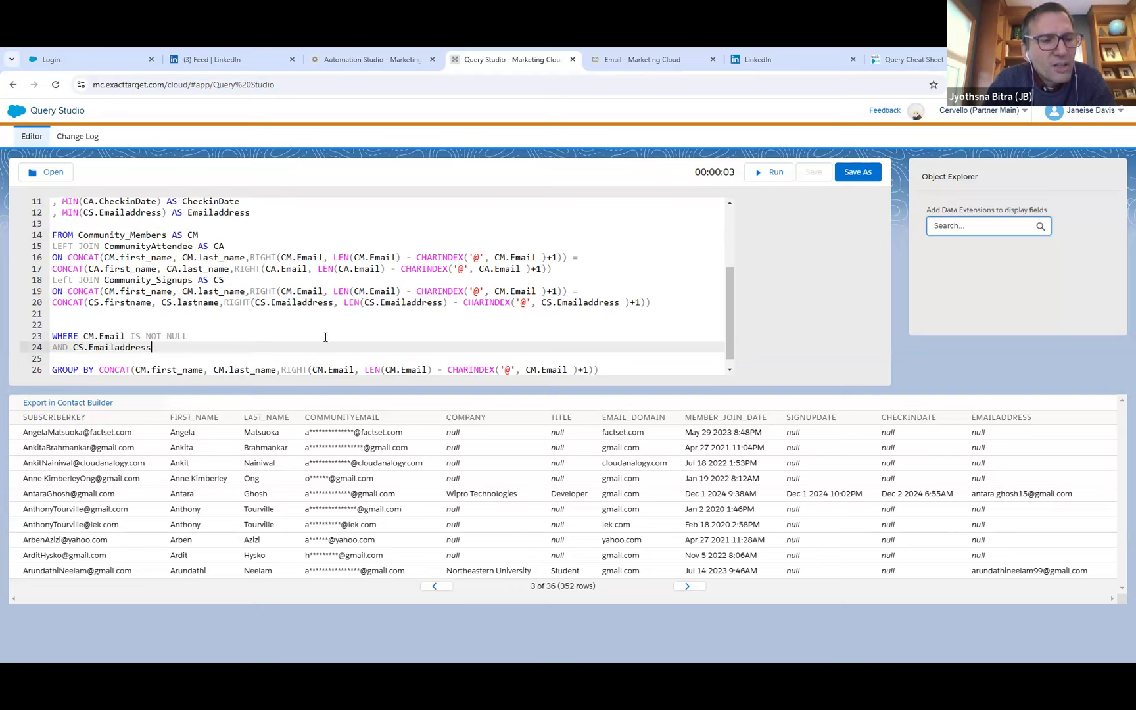
{"action": "type", "text": " IS NOT "}
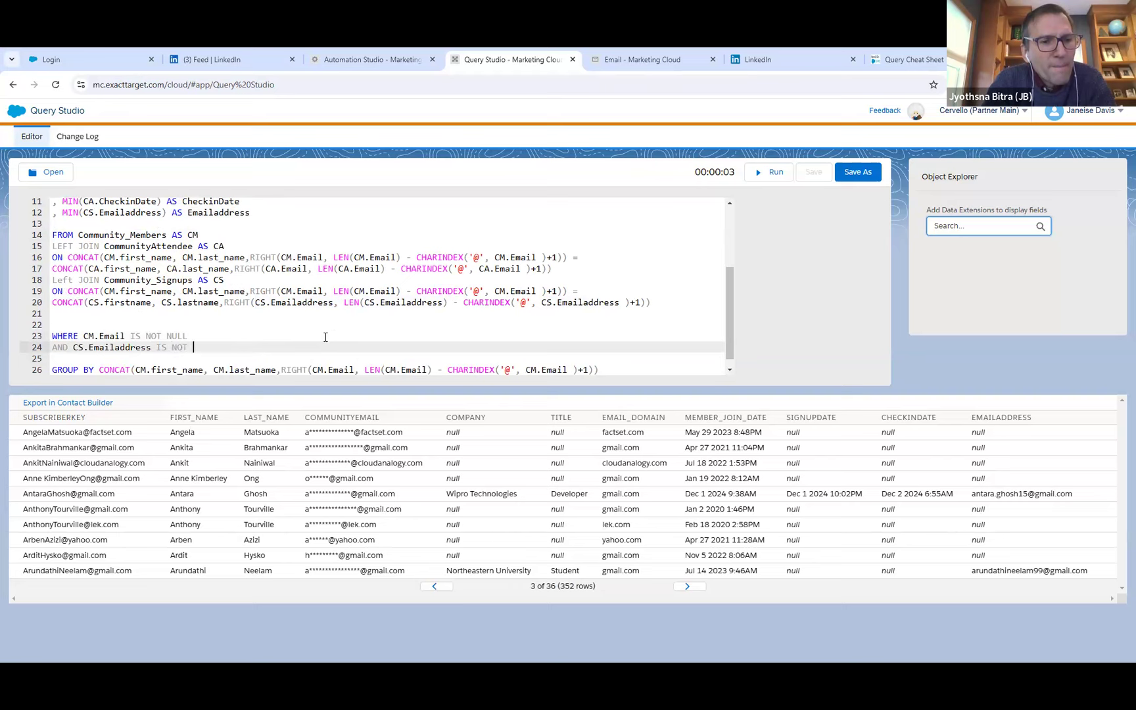
{"action": "type", "text": "NULL"}
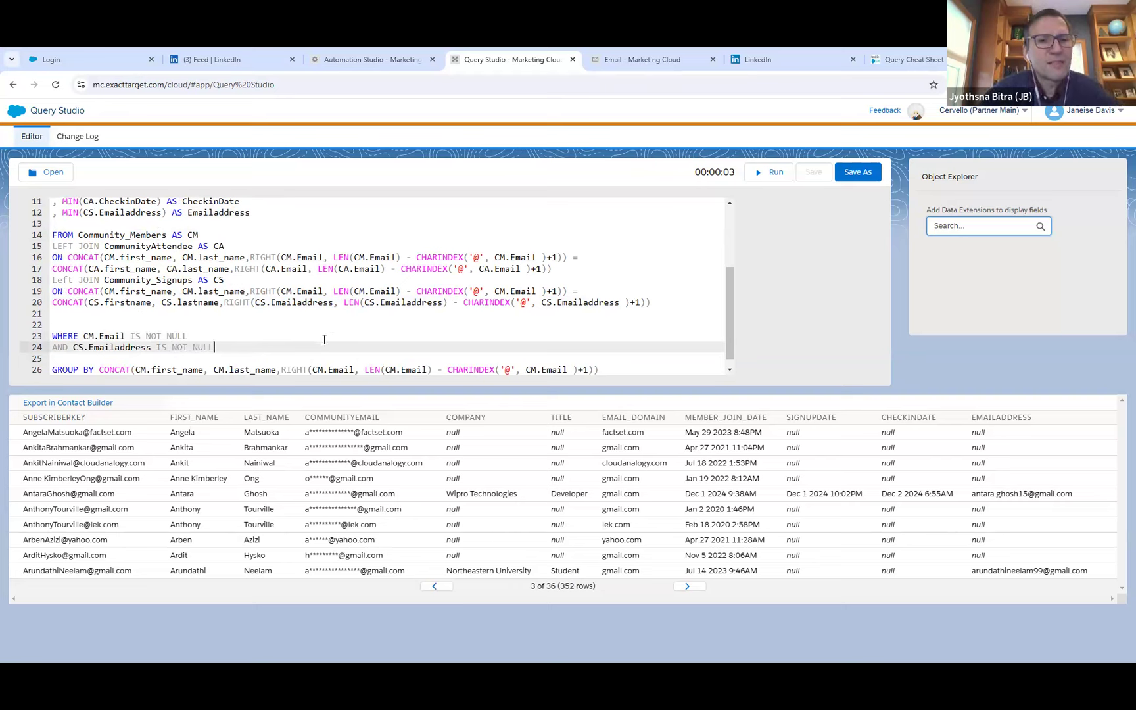
{"action": "left_click", "coordinate": [773, 173]}
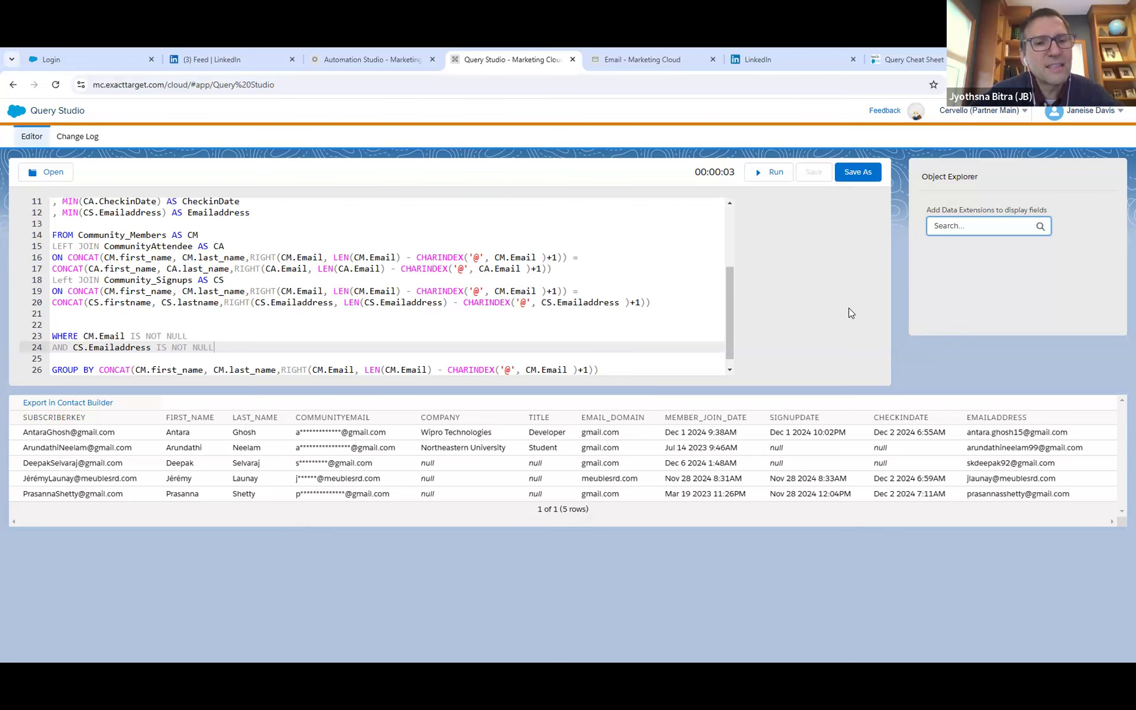
Check which fields the Community_Signups records contain and review the query's SELECT list and joins against them.
{"action": "left_click", "coordinate": [634, 62]}
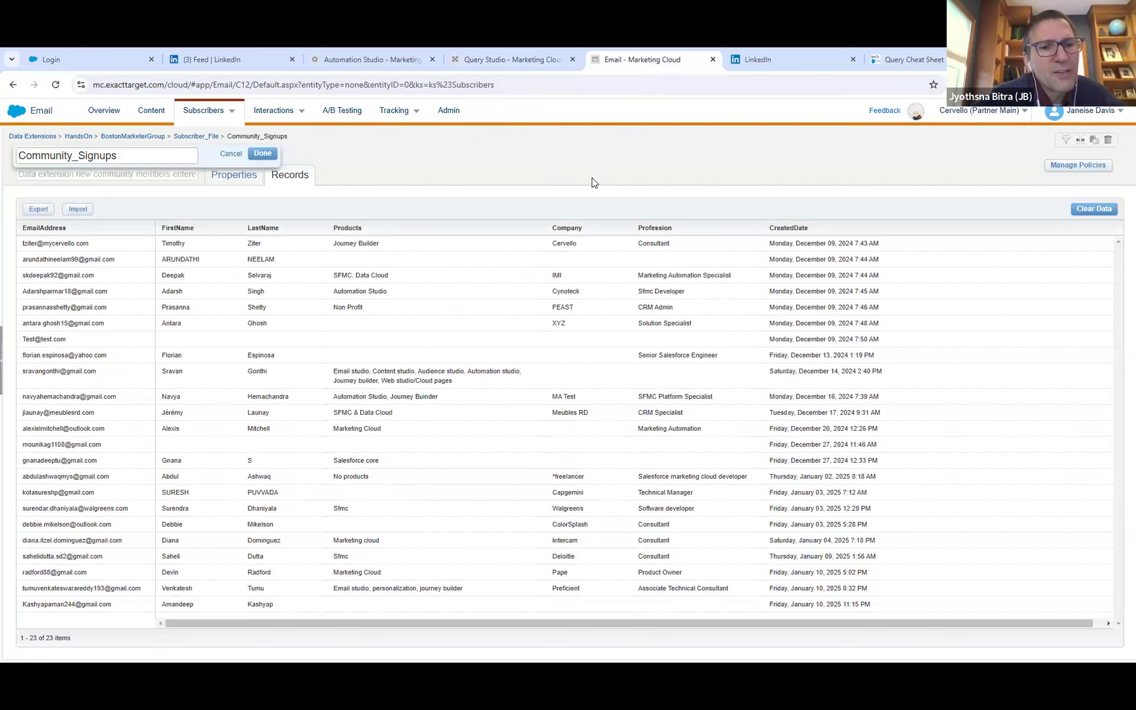
{"action": "left_click", "coordinate": [277, 156]}
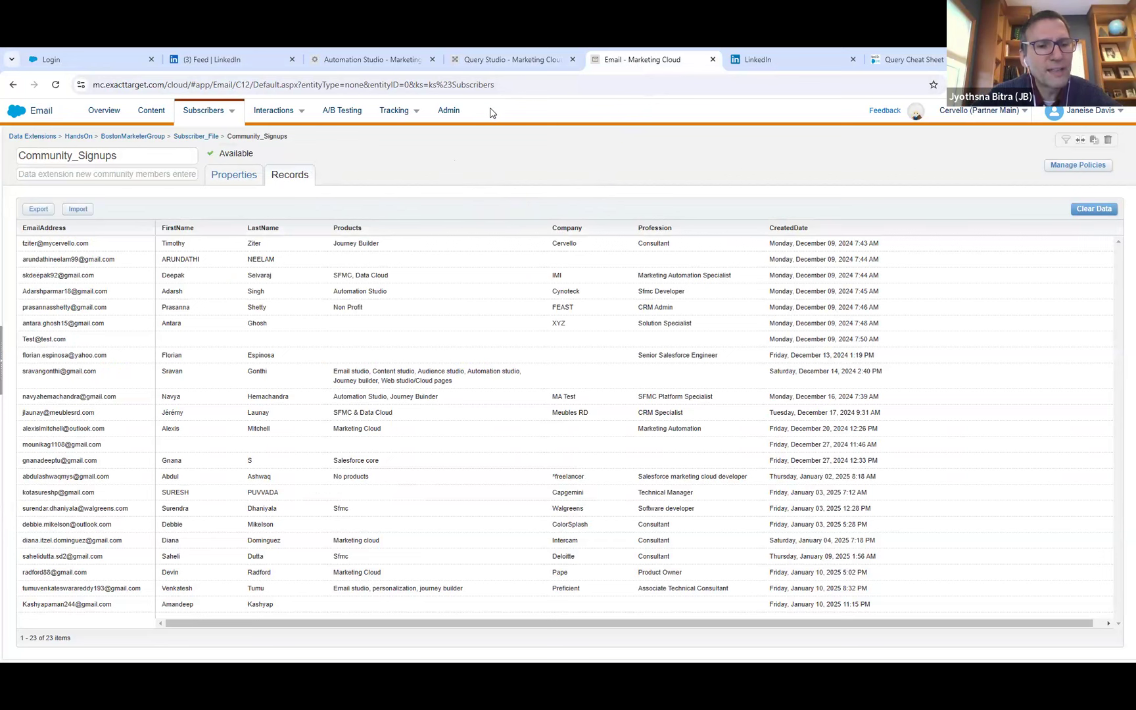
{"action": "left_click", "coordinate": [503, 60]}
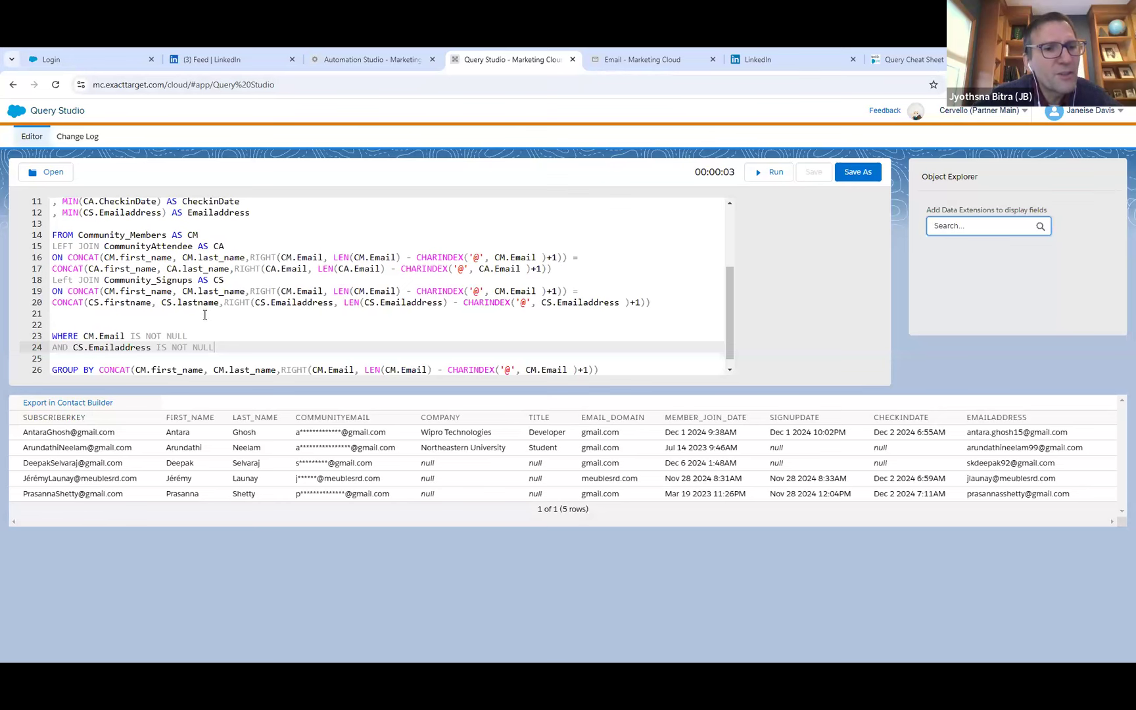
{"action": "scroll", "coordinate": [207, 314], "scroll_direction": "up", "scroll_amount": 1}
{"action": "scroll", "coordinate": [227, 306], "scroll_direction": "up", "scroll_amount": 1}
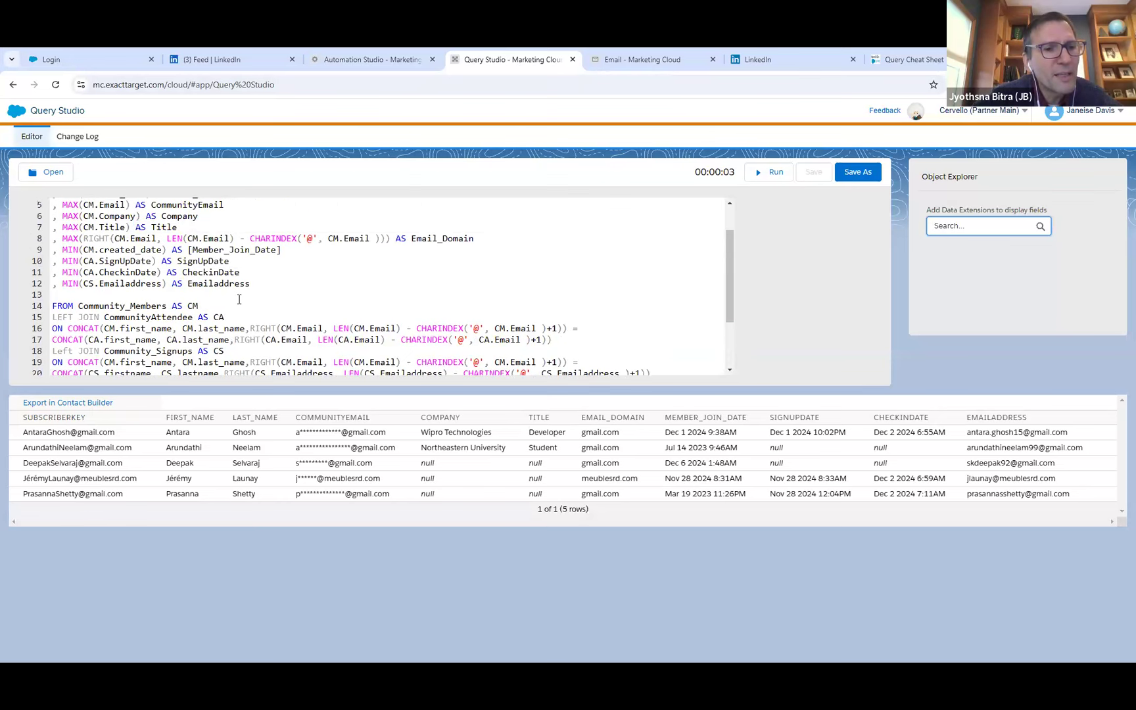
{"action": "scroll", "coordinate": [239, 299], "scroll_direction": "up", "scroll_amount": 1}
{"action": "scroll", "coordinate": [240, 299], "scroll_direction": "down", "scroll_amount": 3}
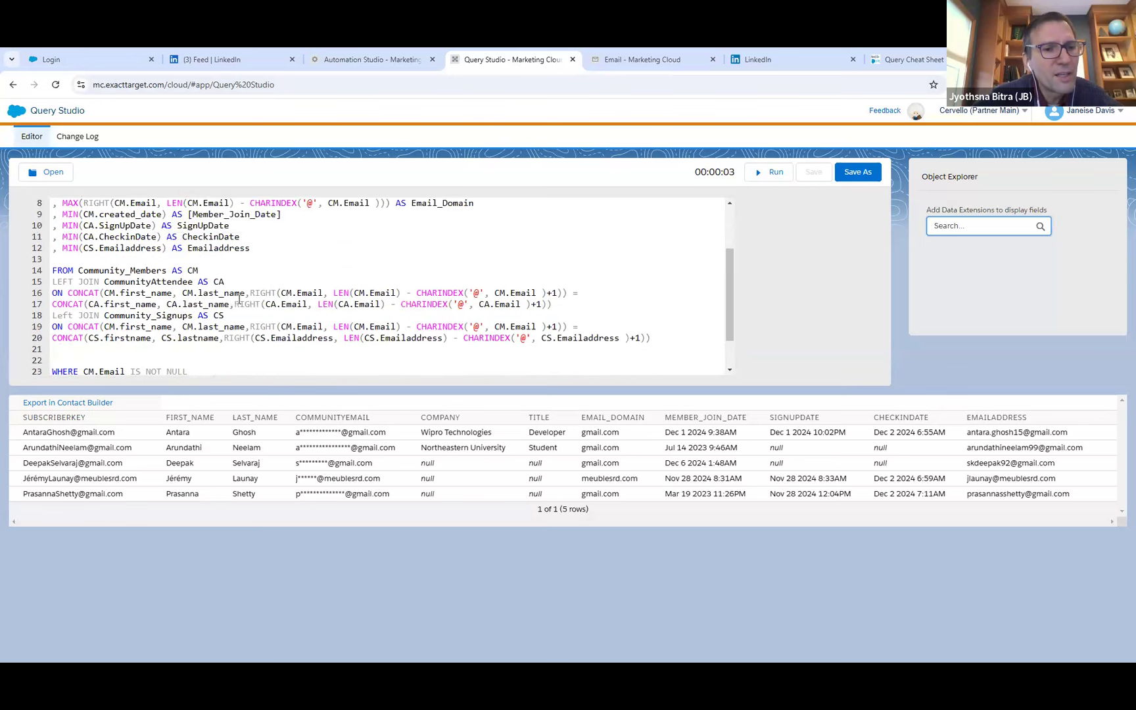
{"action": "scroll", "coordinate": [239, 299], "scroll_direction": "down", "scroll_amount": 1}
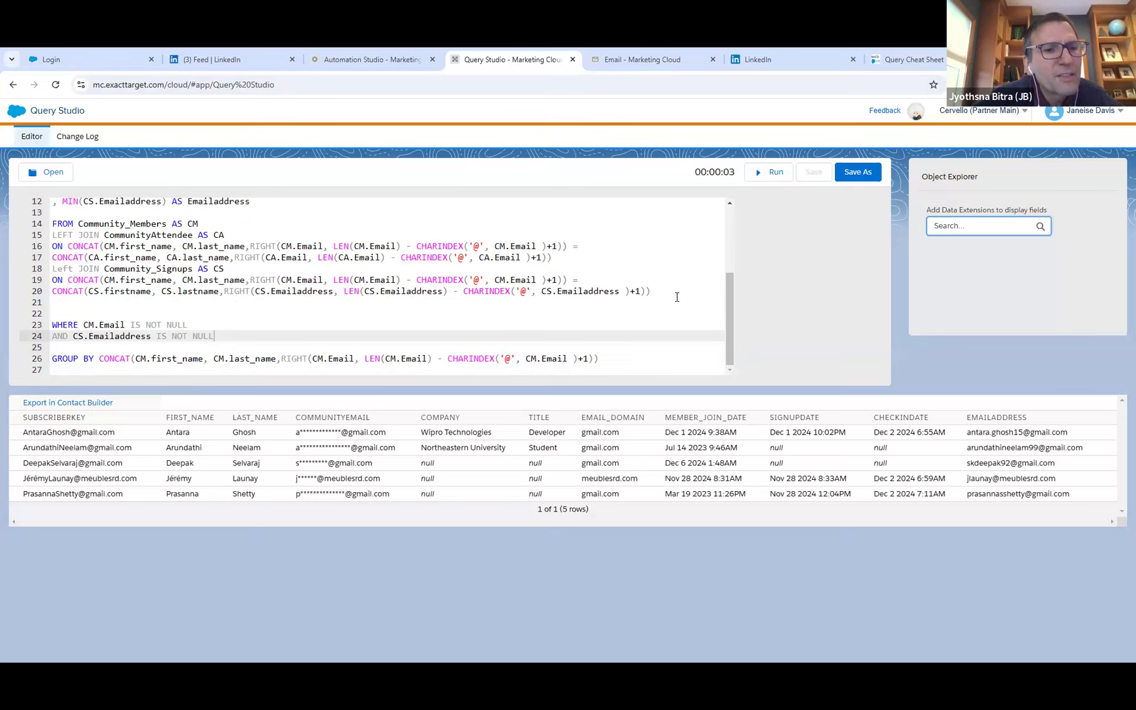
{"action": "scroll", "coordinate": [719, 289], "scroll_direction": "up", "scroll_amount": 2}
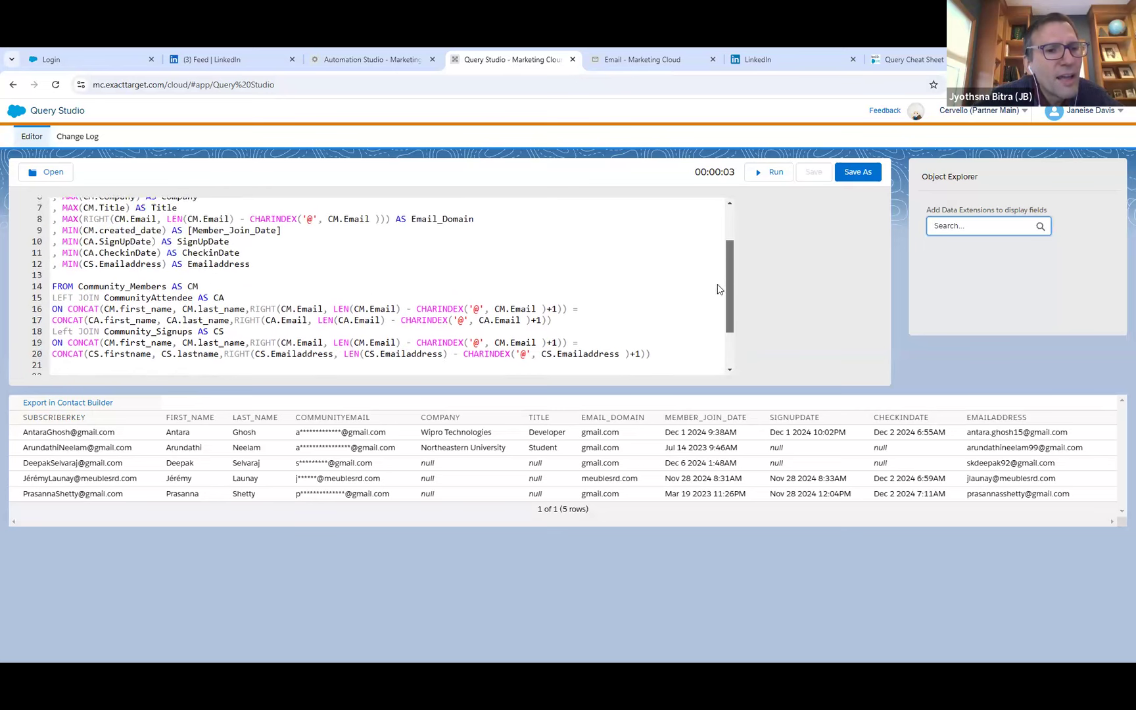
Add blank lines after SELECT line 12 and duplicate MIN(CS.Emailaddress) AS Emailaddress onto line 13.
{"action": "left_click", "coordinate": [265, 264]}
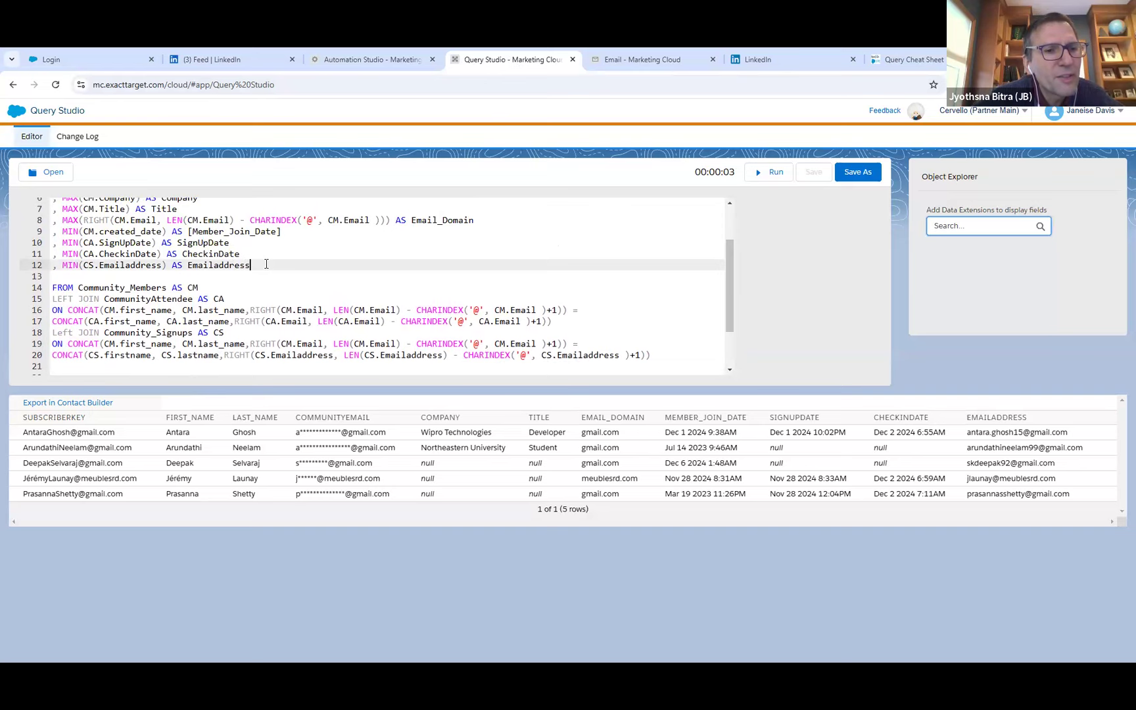
{"action": "key", "text": "Return"}
{"action": "key", "text": "Return"}
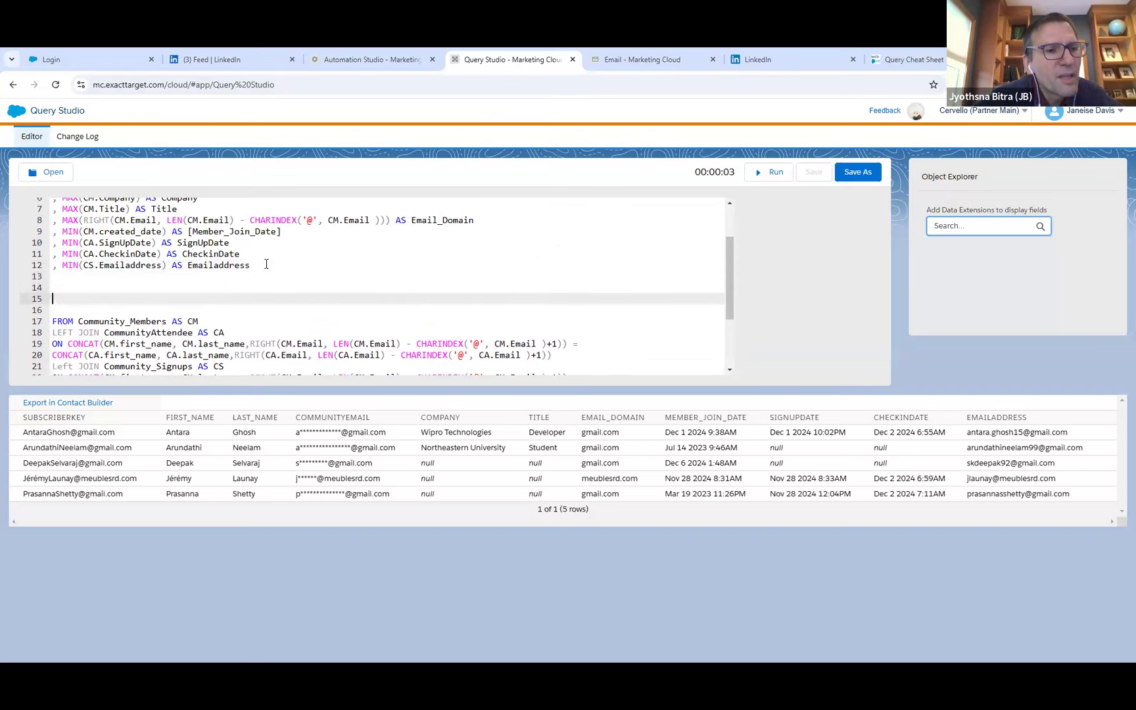
{"action": "left_click", "coordinate": [88, 276]}
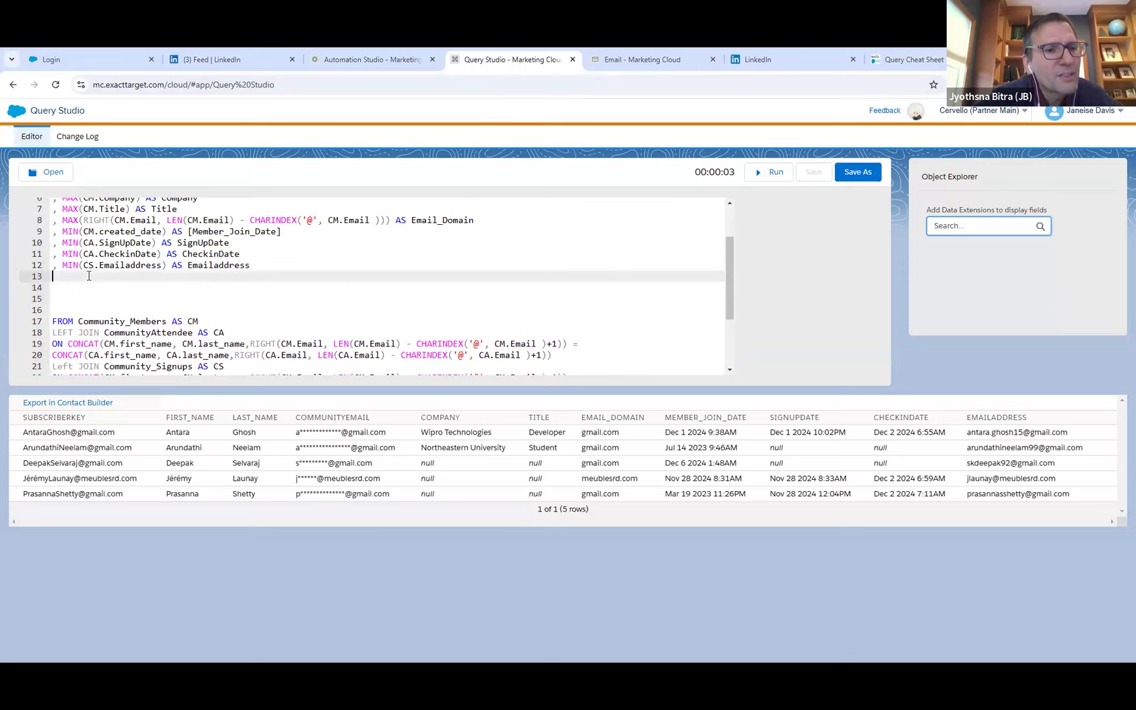
{"action": "left_click_drag", "start_coordinate": [255, 265], "coordinate": [54, 265]}
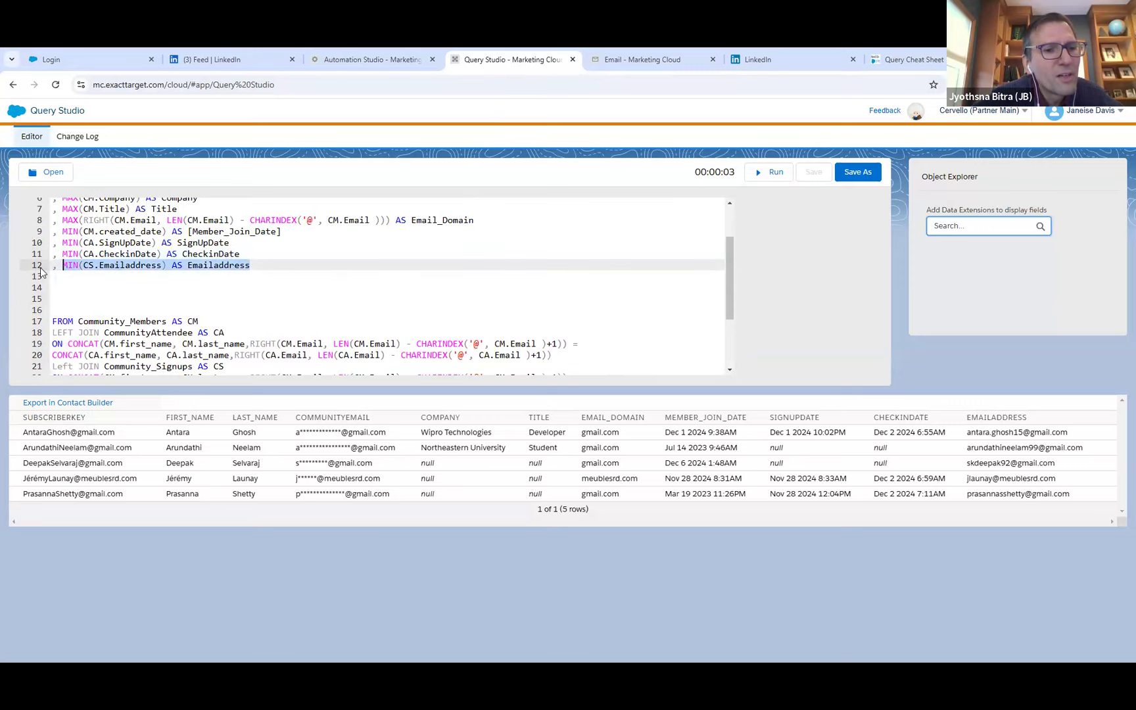
{"action": "key", "text": "ctrl+c"}
{"action": "left_click", "coordinate": [67, 280]}
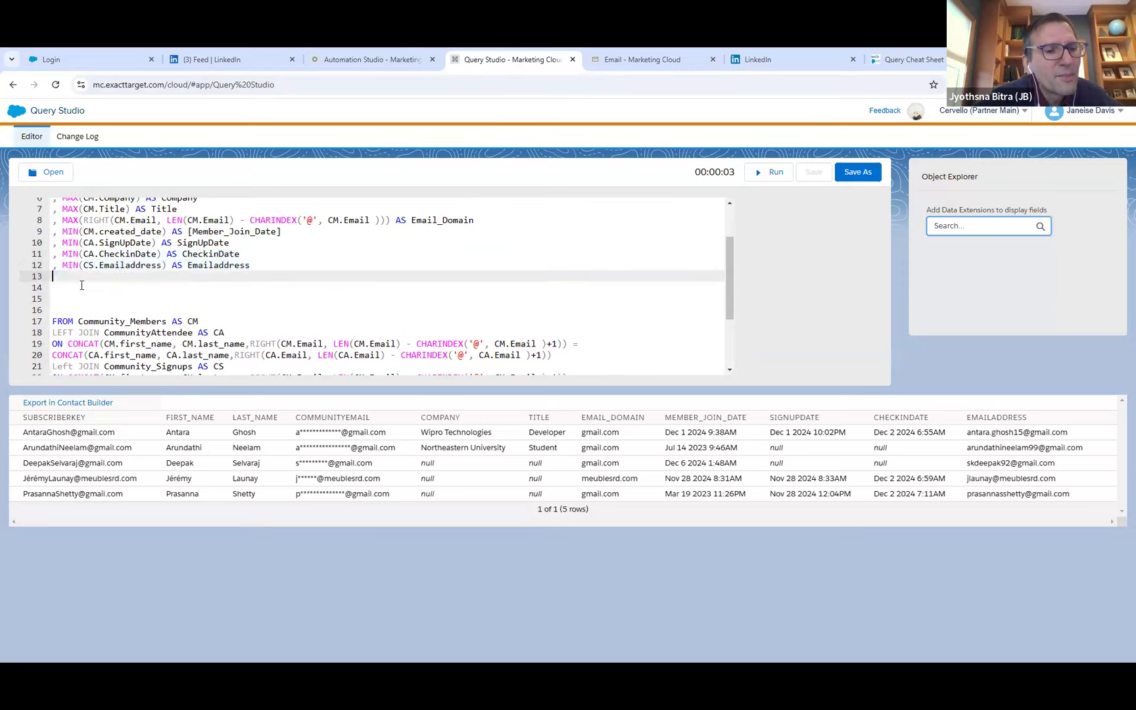
{"action": "key", "text": "ctrl+v"}
Change the field inside MIN on the duplicated line 13 to CS.Company.
{"action": "left_click_drag", "start_coordinate": [104, 276], "coordinate": [163, 277]}
{"action": "key", "text": "BackSpace"}
{"action": "key", "text": "BackSpace"}
{"action": "type", "text": "Compa"}
{"action": "type", "text": "ny"}
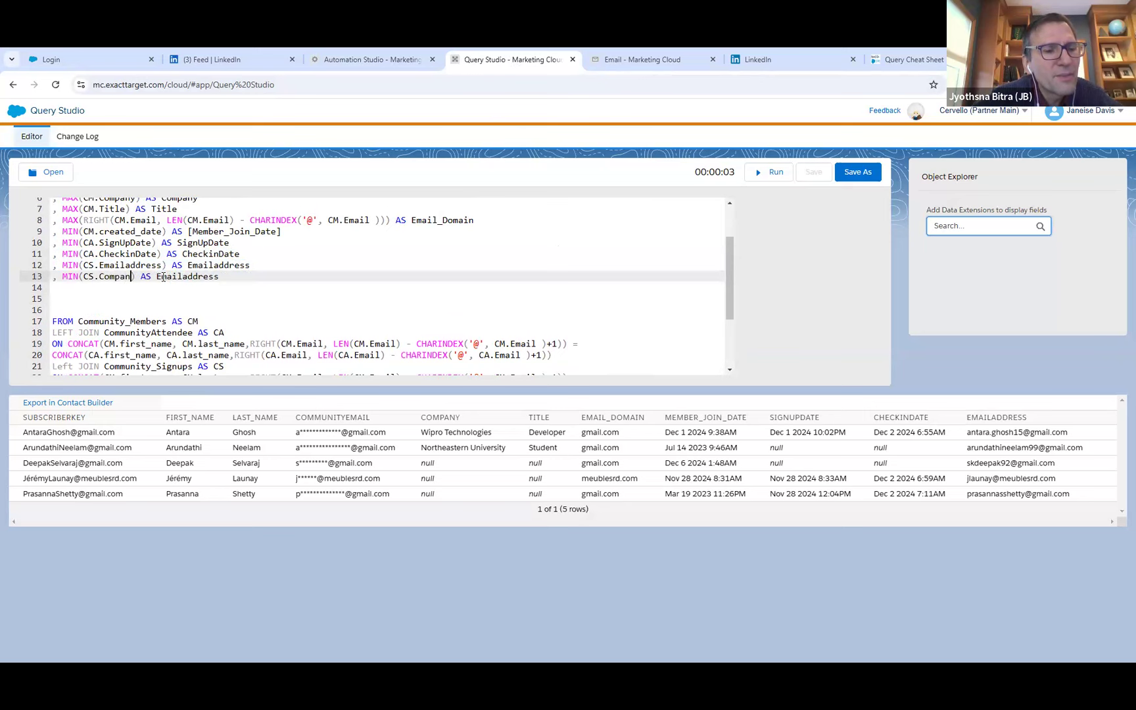
Check the field order in the Community_Signups records and change line 13 to MIN(CS.Products) AS Products.
{"action": "left_click", "coordinate": [624, 58]}
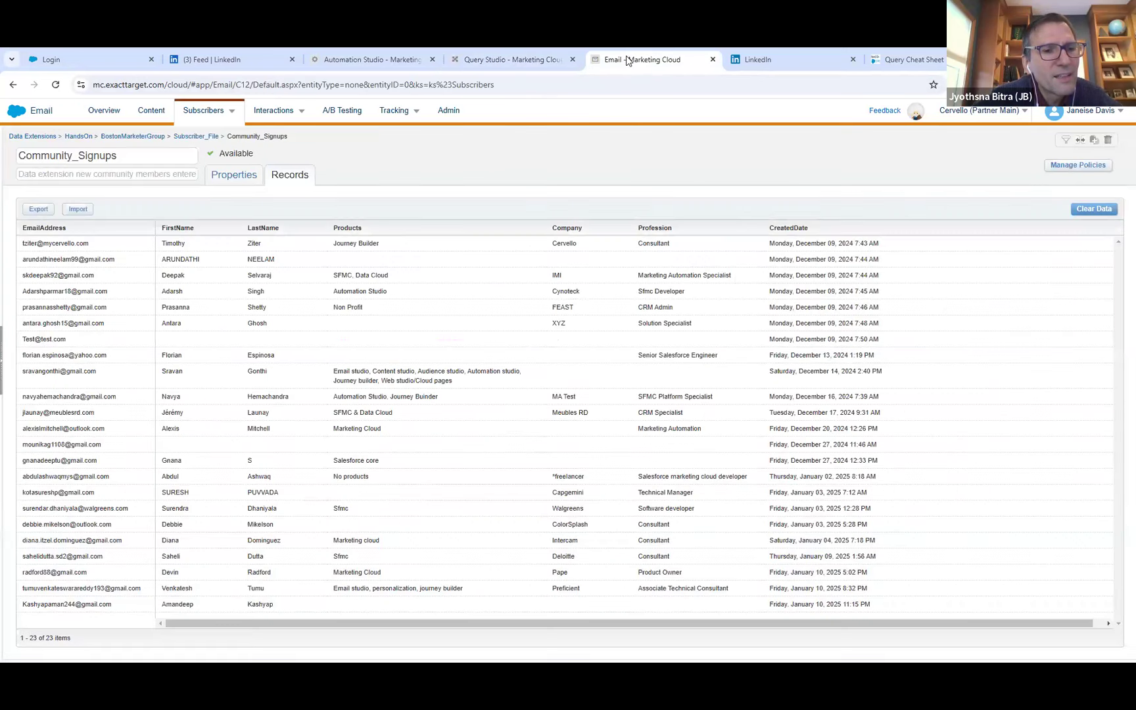
{"action": "left_click", "coordinate": [515, 52]}
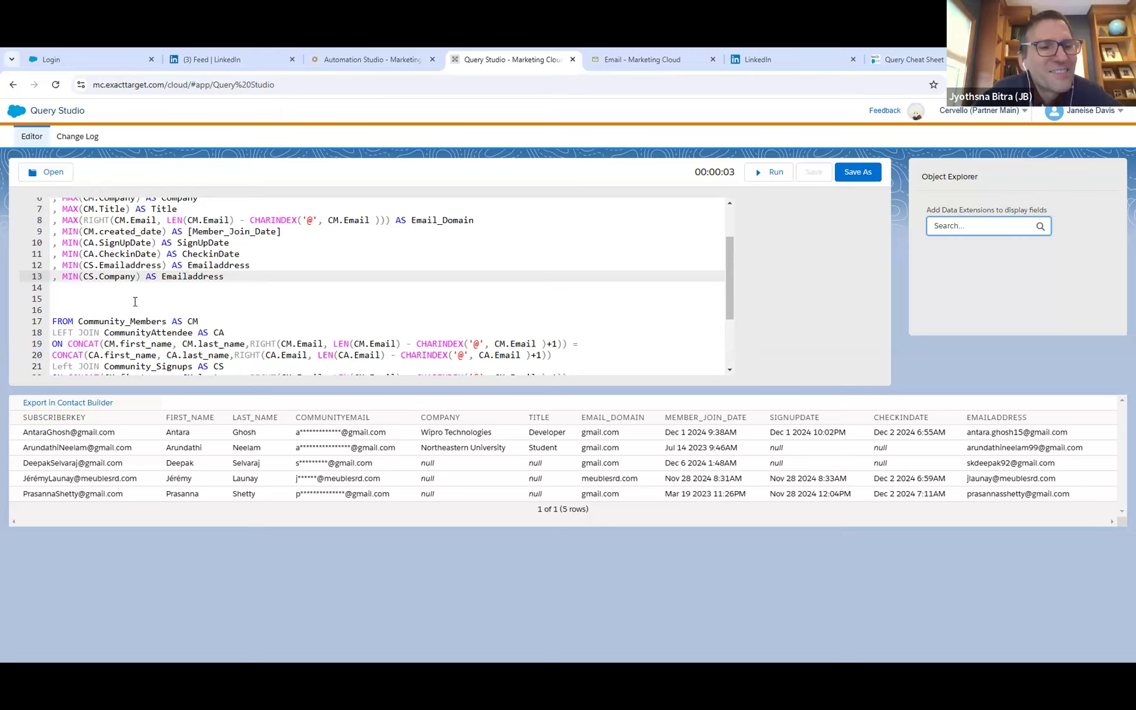
{"action": "left_click_drag", "start_coordinate": [107, 276], "coordinate": [132, 271]}
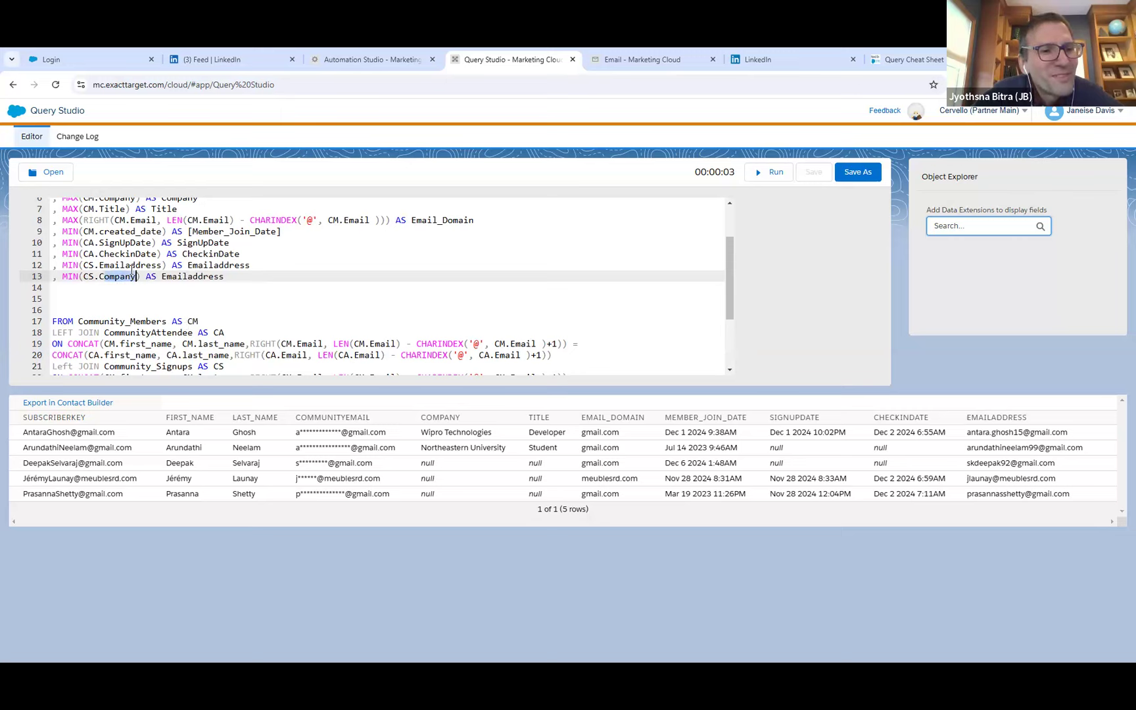
{"action": "type", "text": "Products"}
{"action": "left_click_drag", "start_coordinate": [167, 276], "coordinate": [53, 276]}
{"action": "type", "text": "Products"}
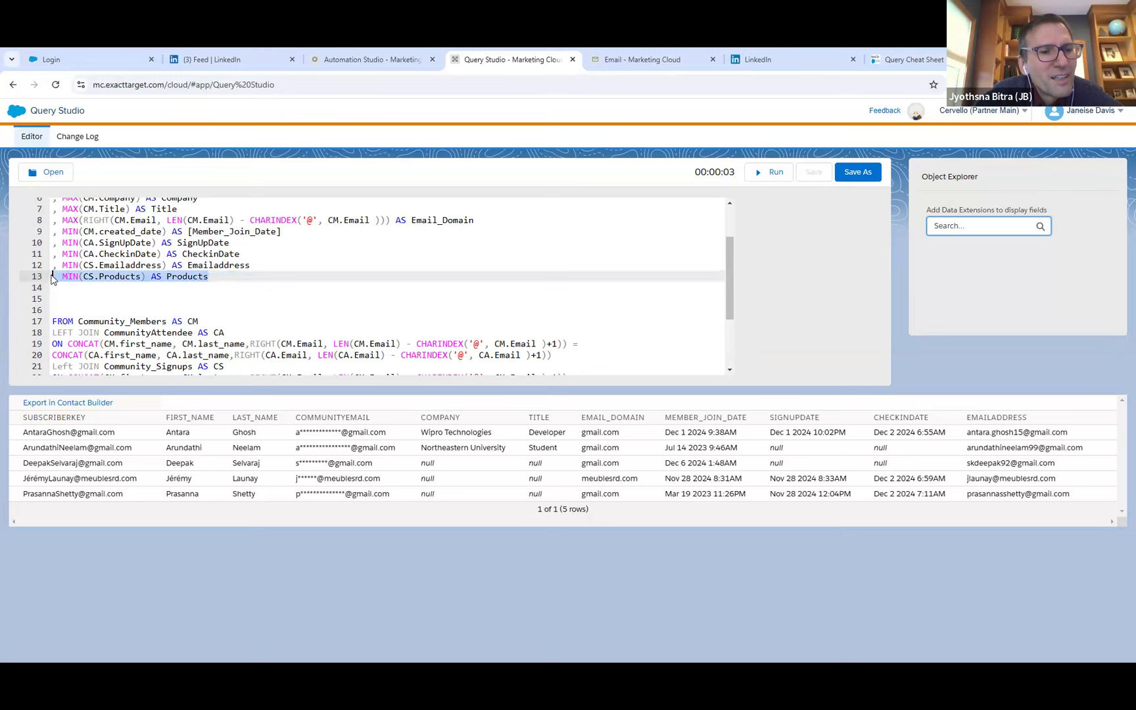
Duplicate the Products line onto line 14 and change the copy to MIN(CS.Company) AS Company.
{"action": "key", "text": "ctrl+c"}
{"action": "left_click", "coordinate": [60, 288]}
{"action": "key", "text": "ctrl+v"}
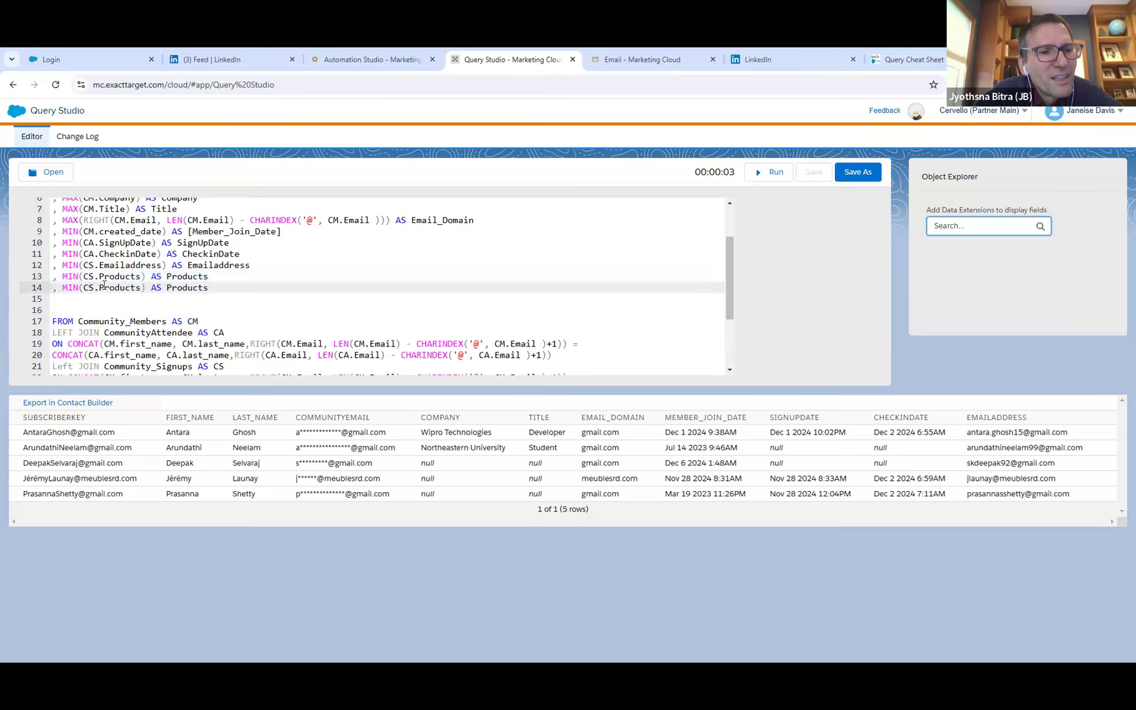
{"action": "left_click_drag", "start_coordinate": [103, 287], "coordinate": [142, 290]}
{"action": "key", "text": "BackSpace"}
{"action": "key", "text": "BackSpace"}
{"action": "type", "text": "Company"}
{"action": "left_click_drag", "start_coordinate": [163, 288], "coordinate": [207, 287]}
{"action": "key", "text": "BackSpace"}
{"action": "type", "text": "Company"}
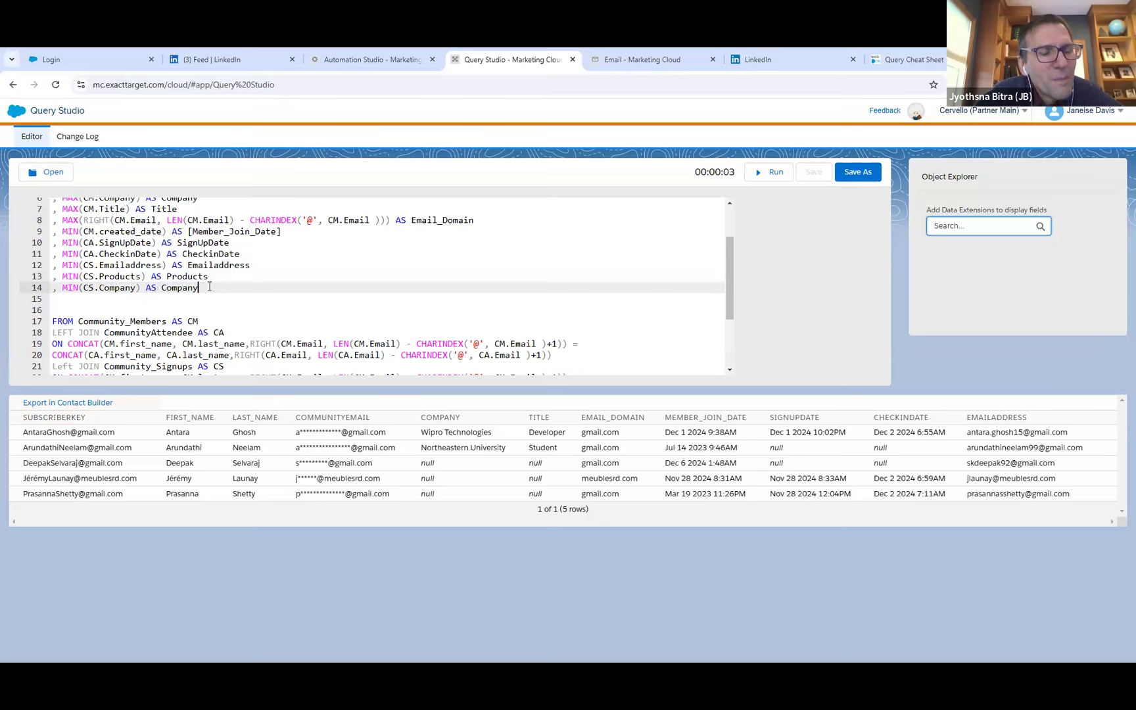
Paste the Products line onto line 15 and change it to MIN(CS.Profession) AS Profession.
{"action": "left_click", "coordinate": [211, 297]}
{"action": "key", "text": "ctrl+v"}
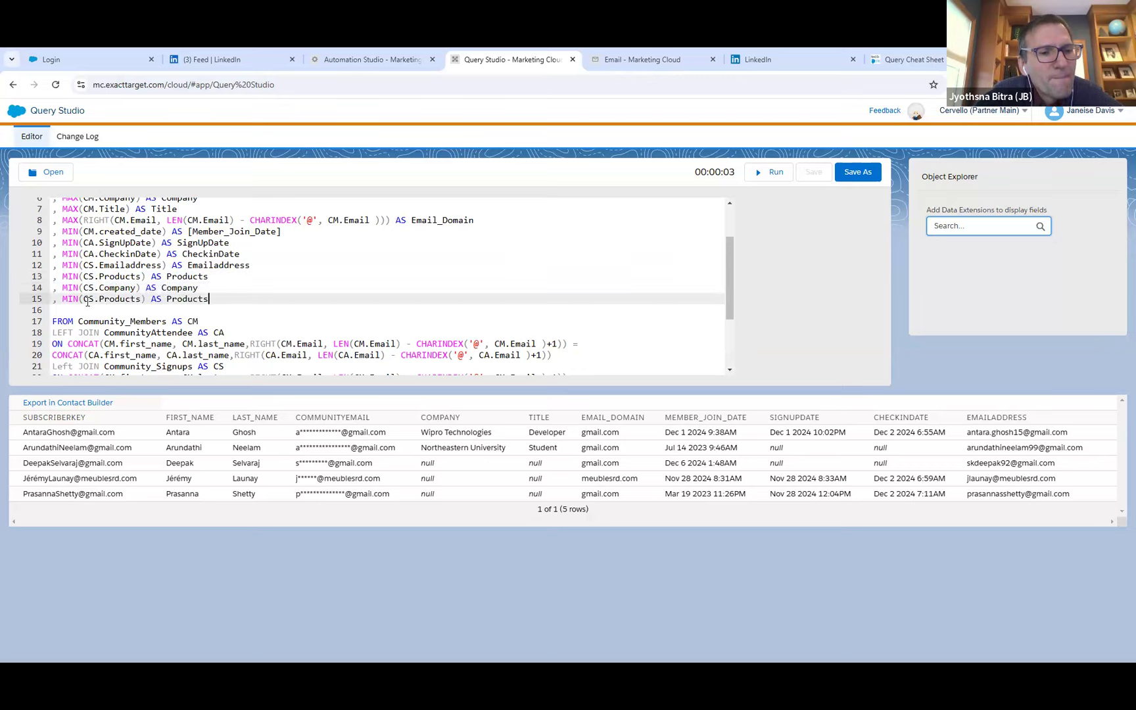
{"action": "left_click_drag", "start_coordinate": [99, 299], "coordinate": [141, 299]}
{"action": "type", "text": "Profession"}
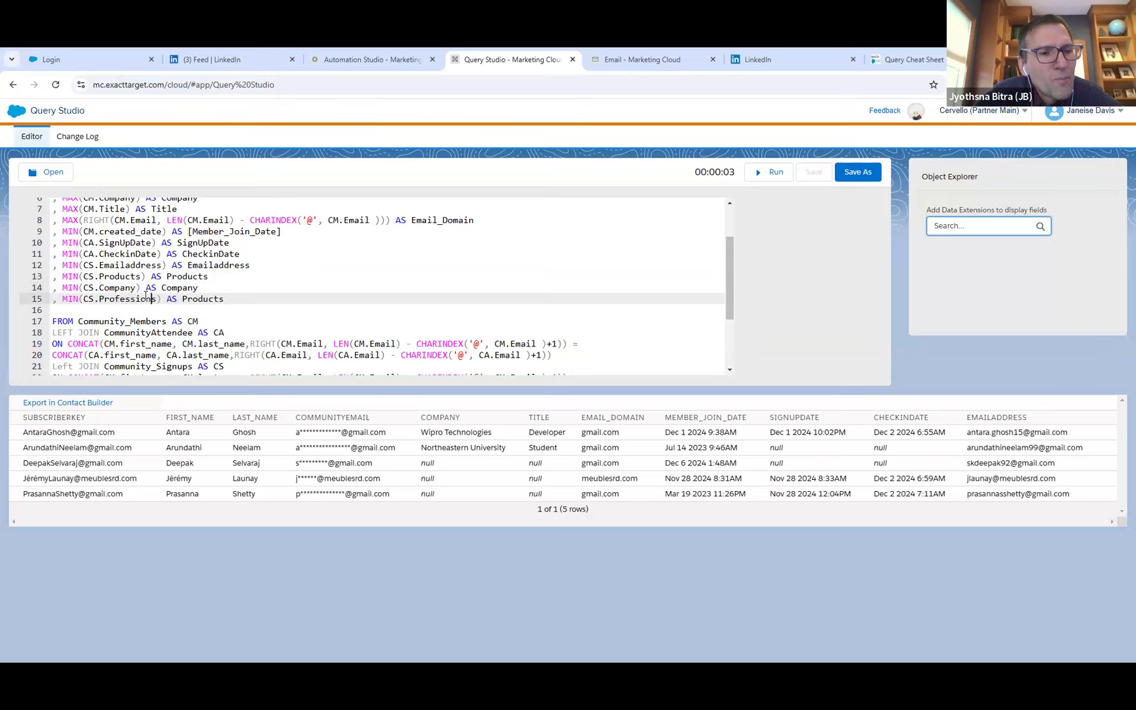
{"action": "key", "text": "Delete"}
{"action": "left_click_drag", "start_coordinate": [219, 299], "coordinate": [193, 299]}
{"action": "type", "text": "fession"}
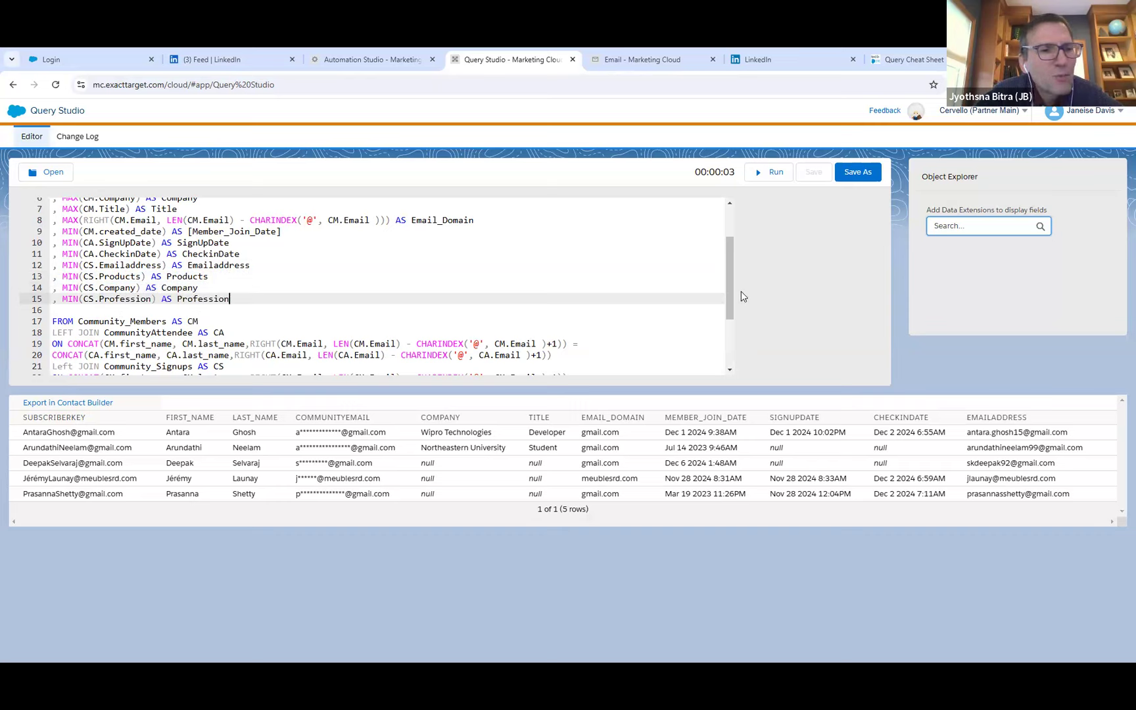
Run the extended query and compare the Company alias on SELECT line 6 with the added Community_Signups lines.
{"action": "left_click_drag", "start_coordinate": [728, 284], "coordinate": [734, 316]}
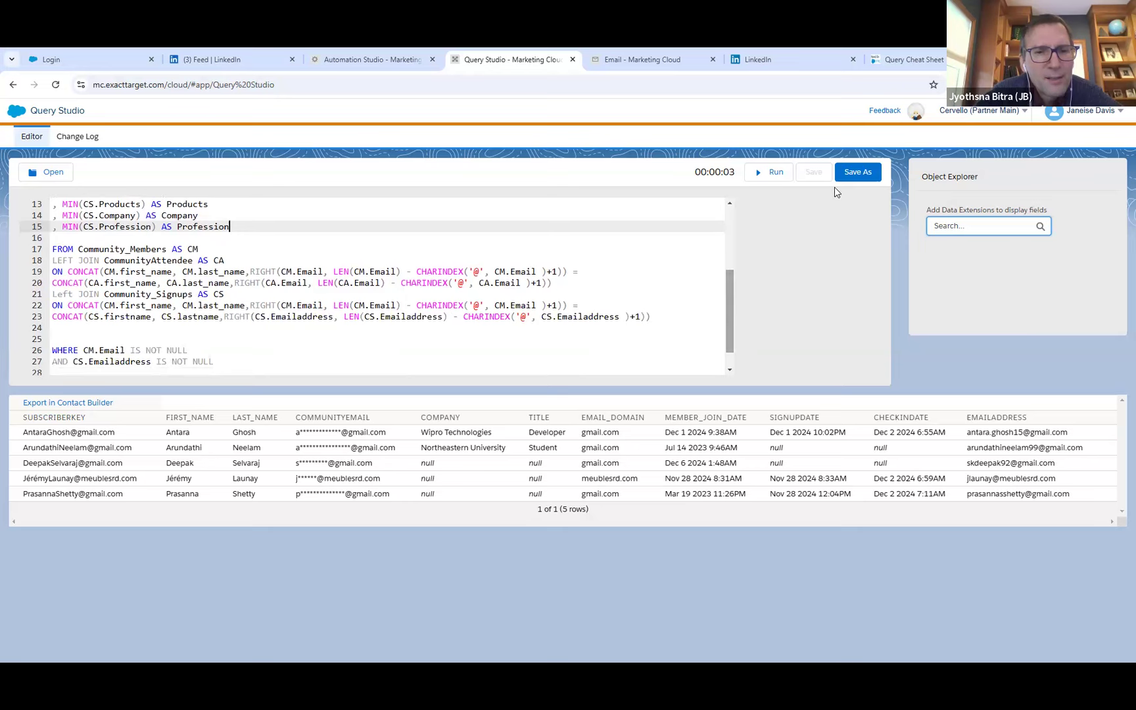
{"action": "left_click", "coordinate": [780, 175]}
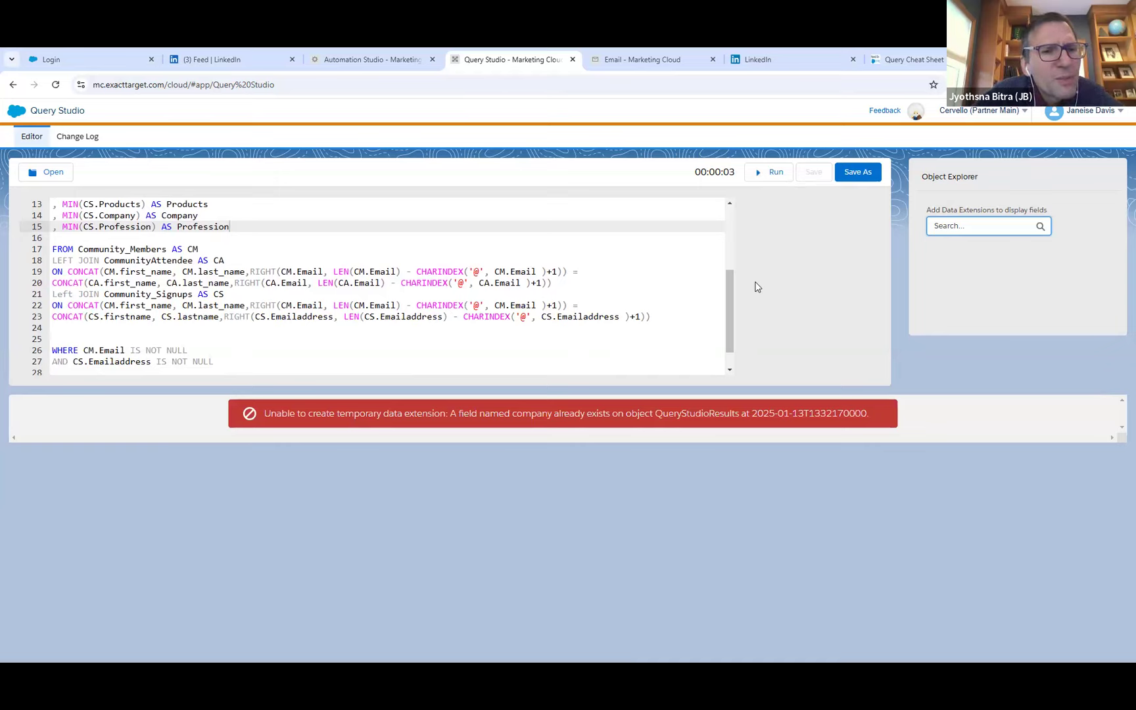
{"action": "left_click_drag", "start_coordinate": [728, 305], "coordinate": [739, 249]}
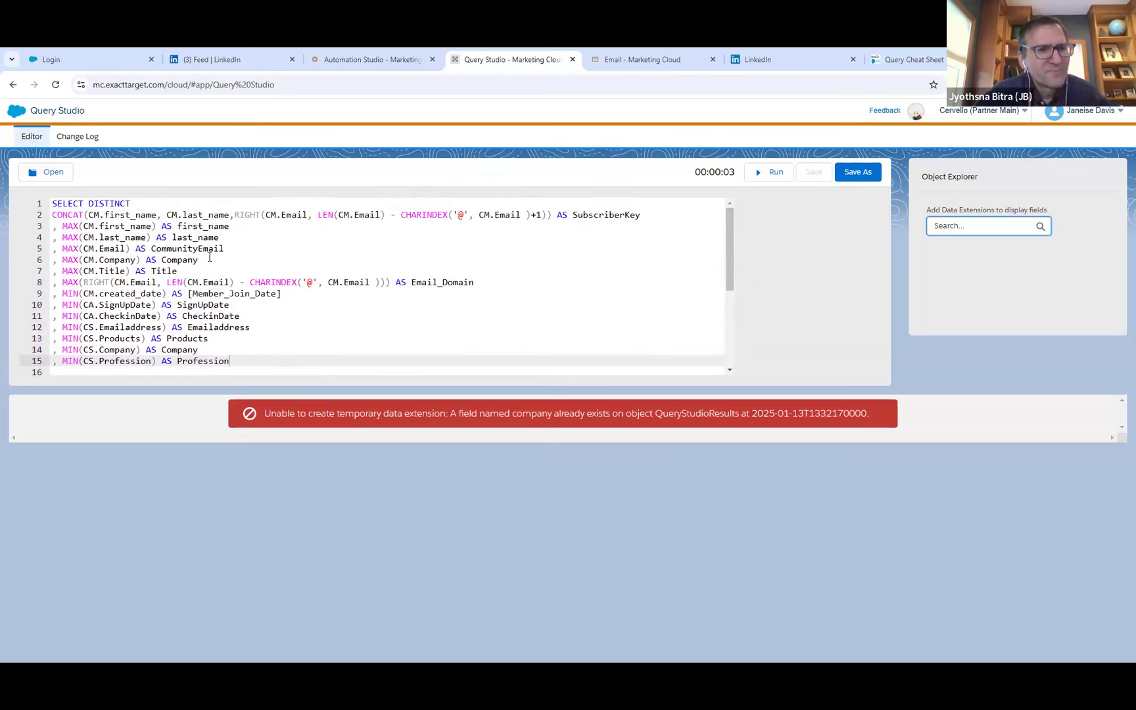
{"action": "left_click_drag", "start_coordinate": [200, 260], "coordinate": [46, 259]}
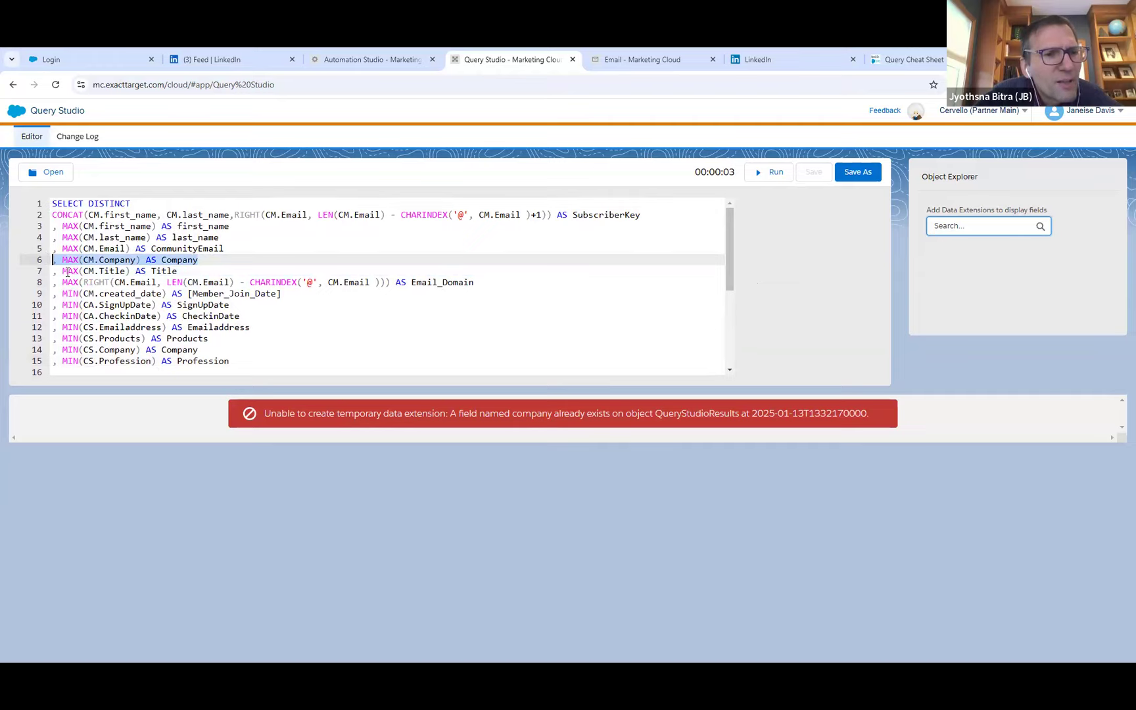
{"action": "left_click", "coordinate": [247, 355]}
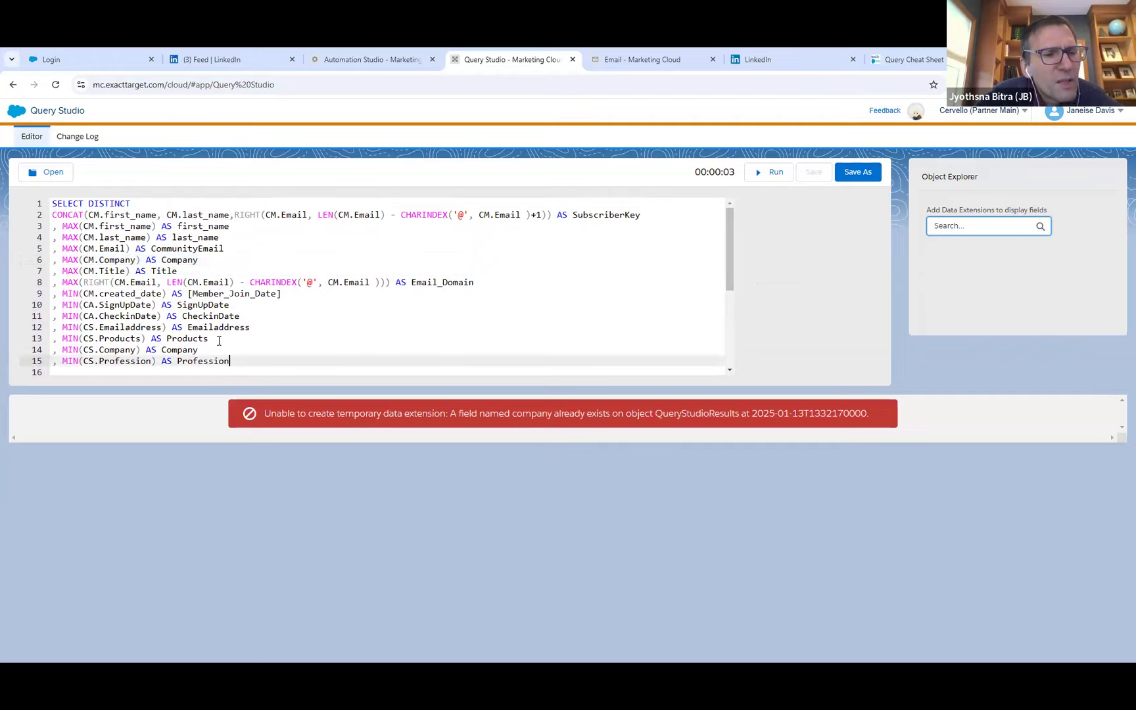
Remove the MIN(CS.Company) AS Company line from the SELECT list and rerun the query.
{"action": "left_click_drag", "start_coordinate": [199, 350], "coordinate": [39, 348]}
{"action": "key", "text": "BackSpace"}
{"action": "key", "text": "BackSpace"}
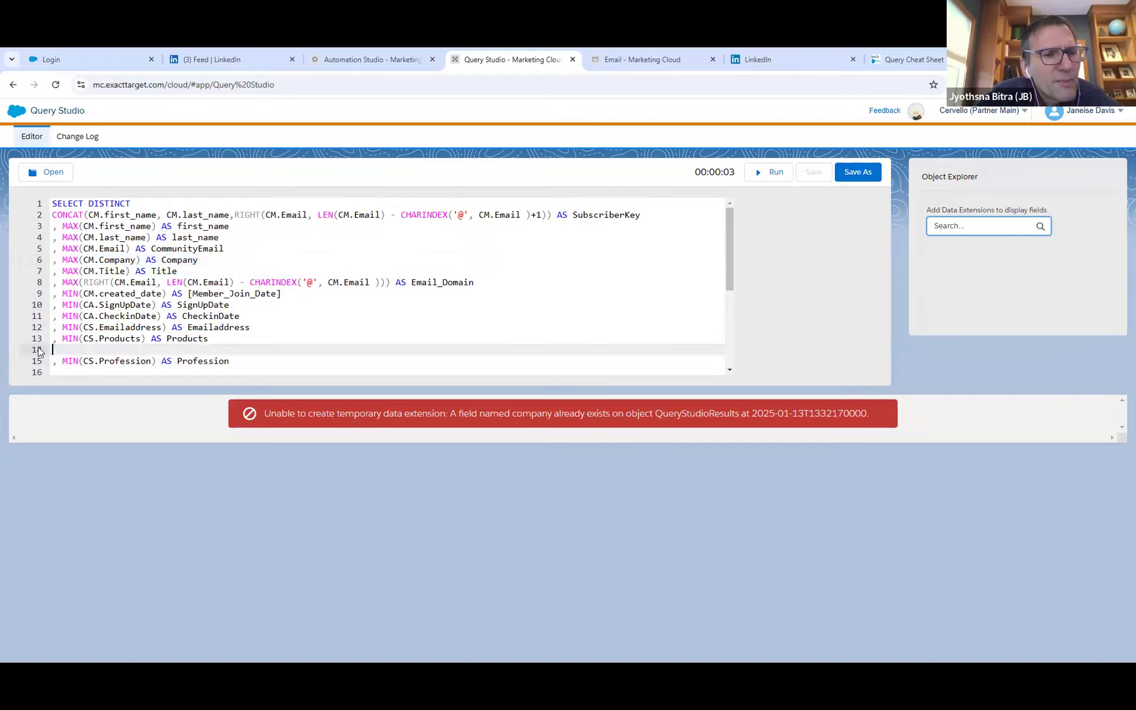
{"action": "left_click", "coordinate": [764, 172]}
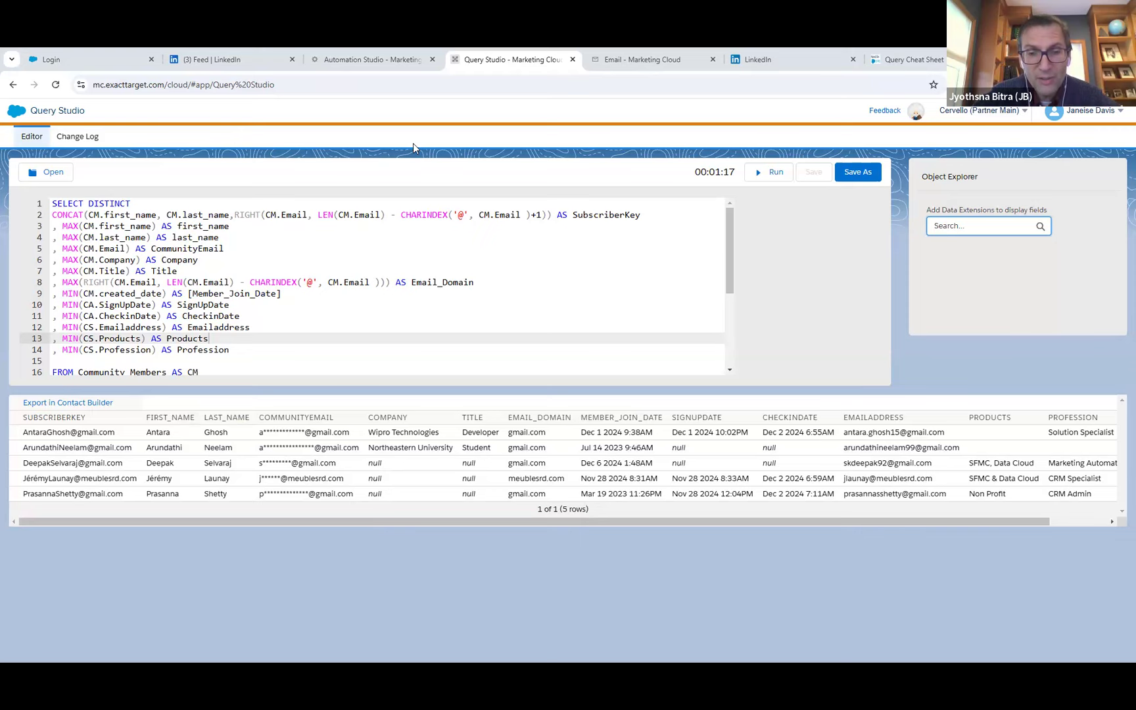
Check the Universal Data Extension Part 2 query activity in Automation Studio, and return to Query Studio to review the whole extended query.
{"action": "left_click", "coordinate": [372, 61]}
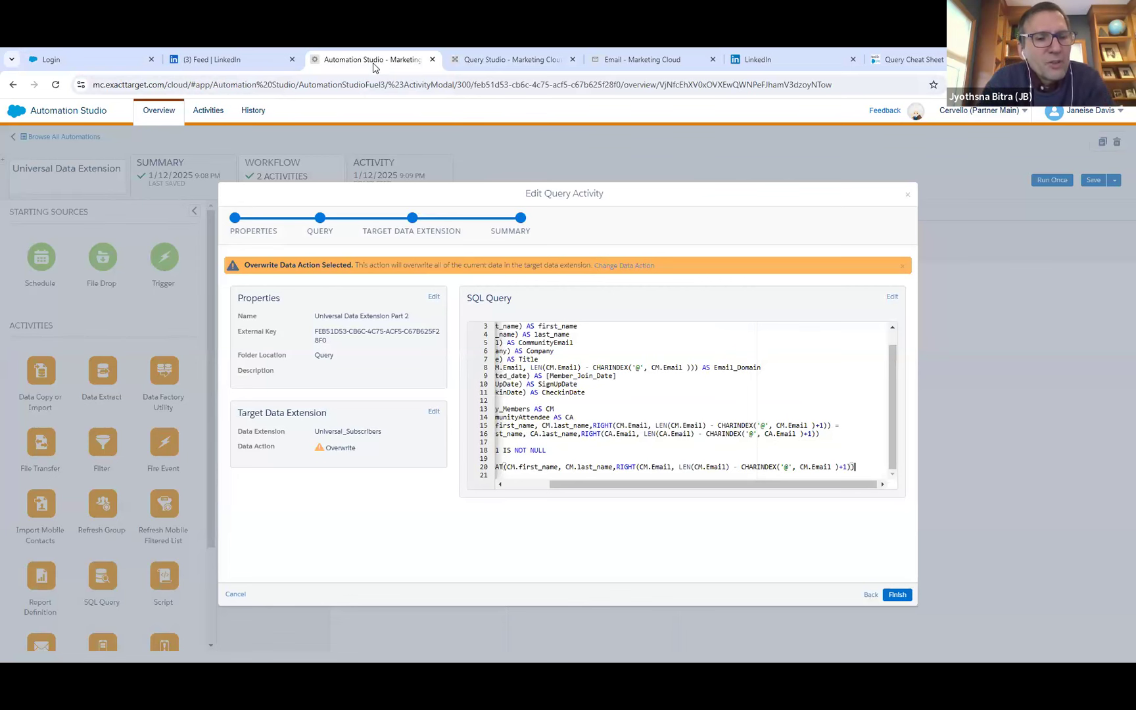
{"action": "left_click", "coordinate": [472, 57]}
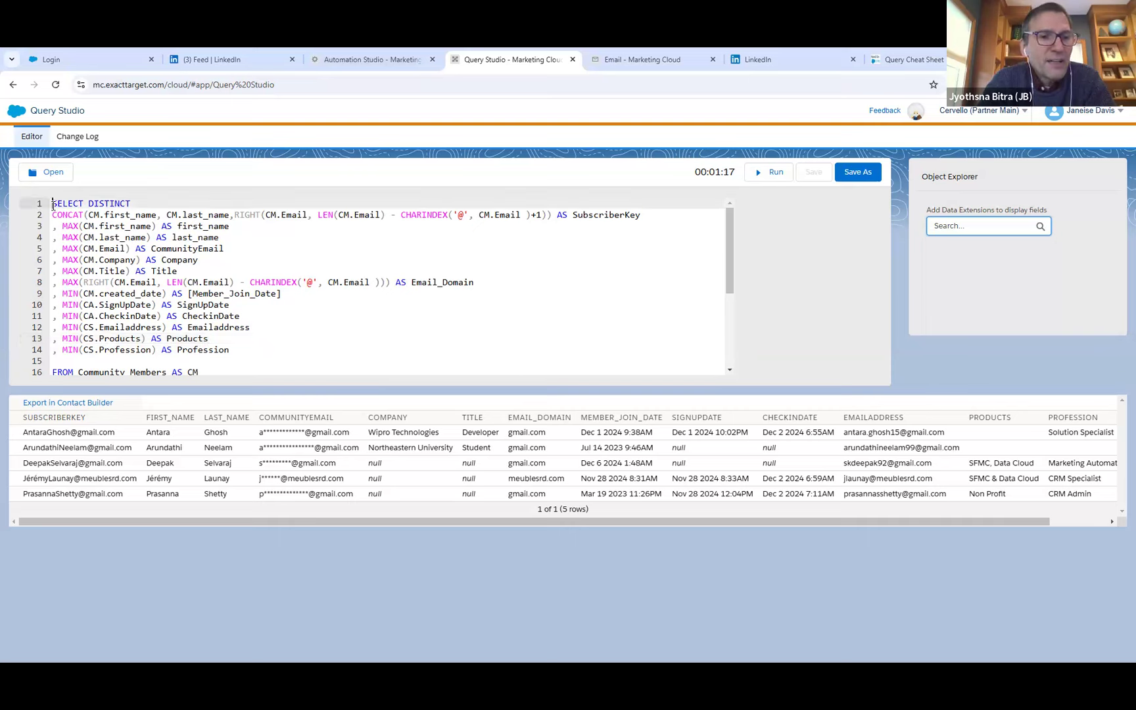
{"action": "key", "text": "ctrl+a"}
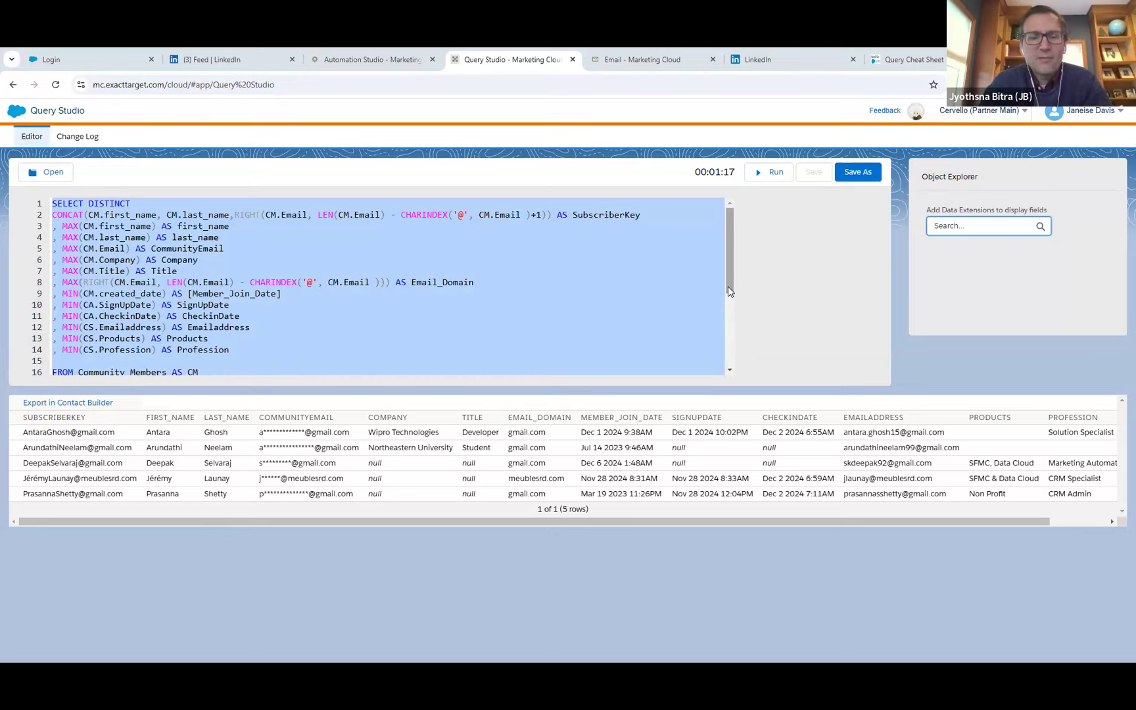
{"action": "scroll", "coordinate": [648, 365], "scroll_direction": "down", "scroll_amount": 3}
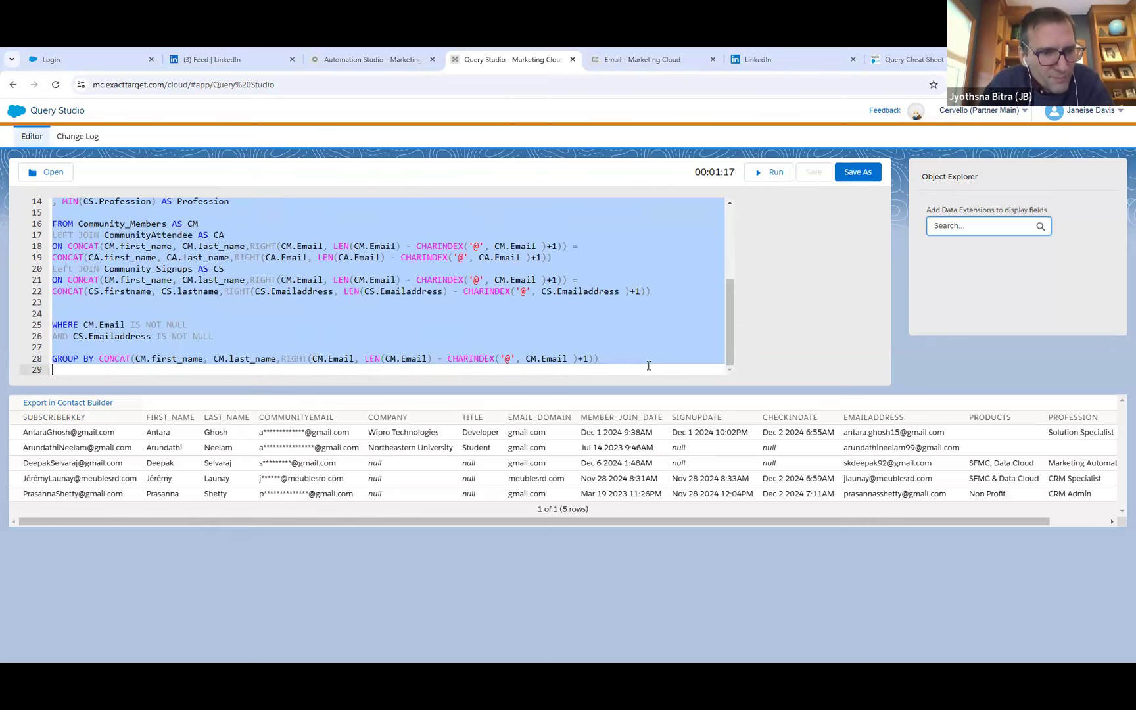
{"action": "left_click", "coordinate": [648, 365]}
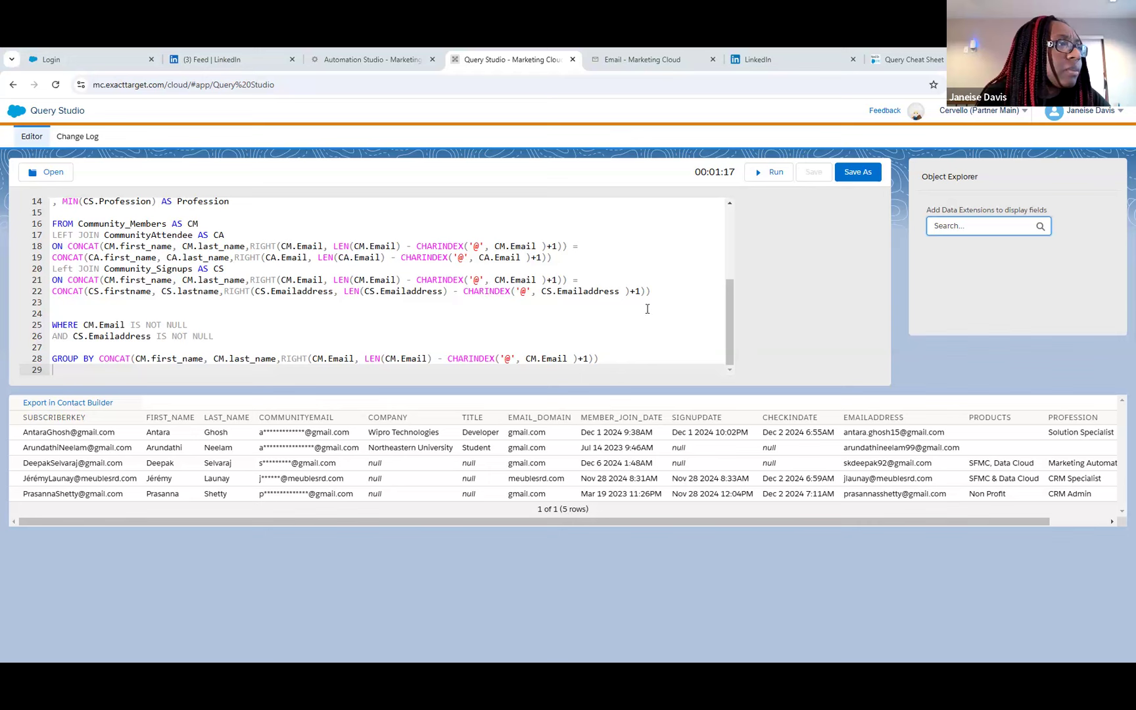
Examine the query as two blocks: SELECT through the CommunityAttendee join, and the Community_Signups join through GROUP BY.
{"action": "left_click_drag", "start_coordinate": [663, 294], "coordinate": [64, 205]}
{"action": "scroll", "coordinate": [136, 286], "scroll_direction": "down", "scroll_amount": 5}
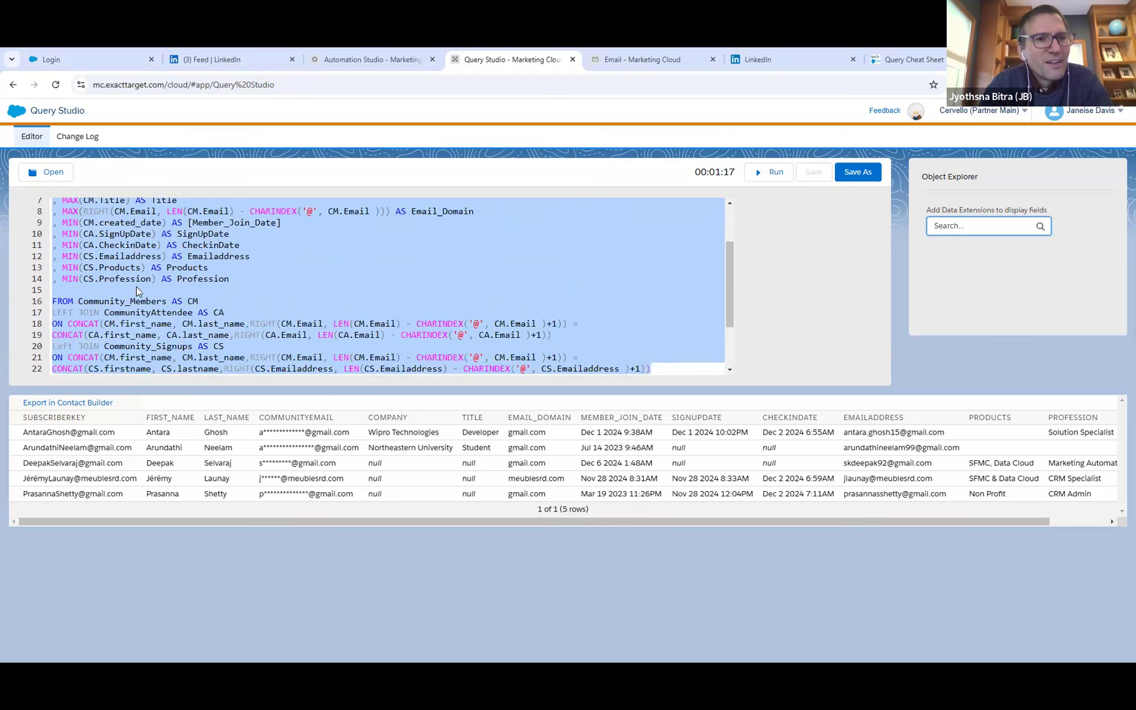
{"action": "left_click", "coordinate": [146, 302]}
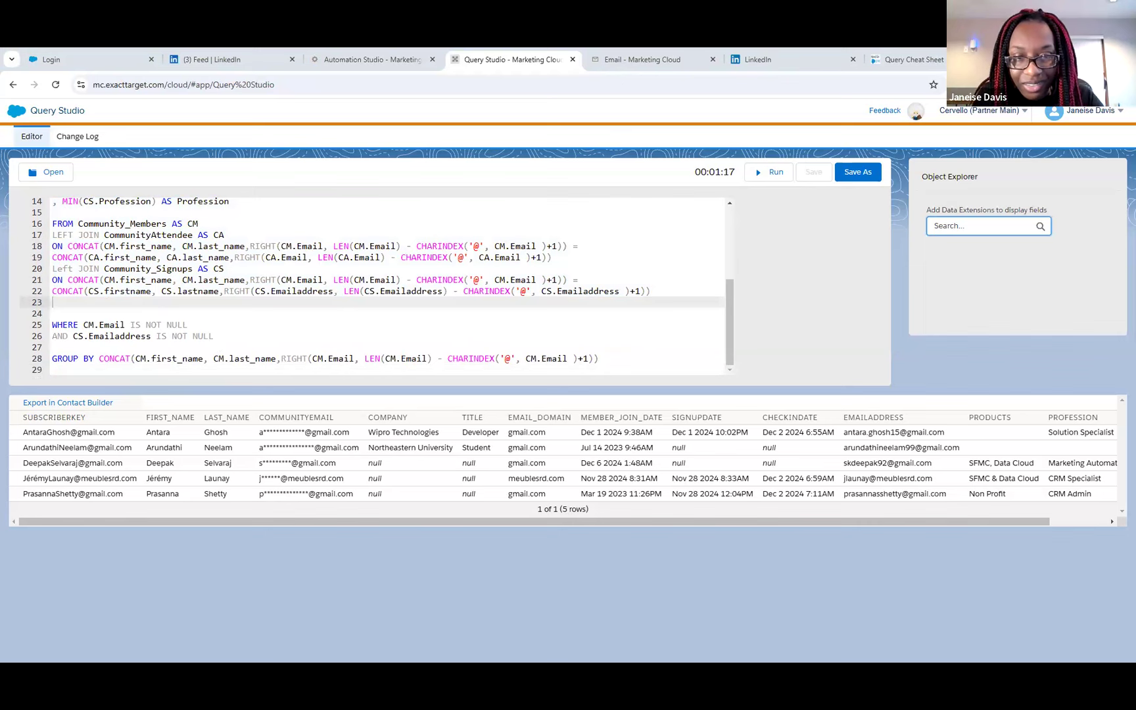
{"action": "scroll", "coordinate": [395, 299], "scroll_direction": "up", "scroll_amount": 2}
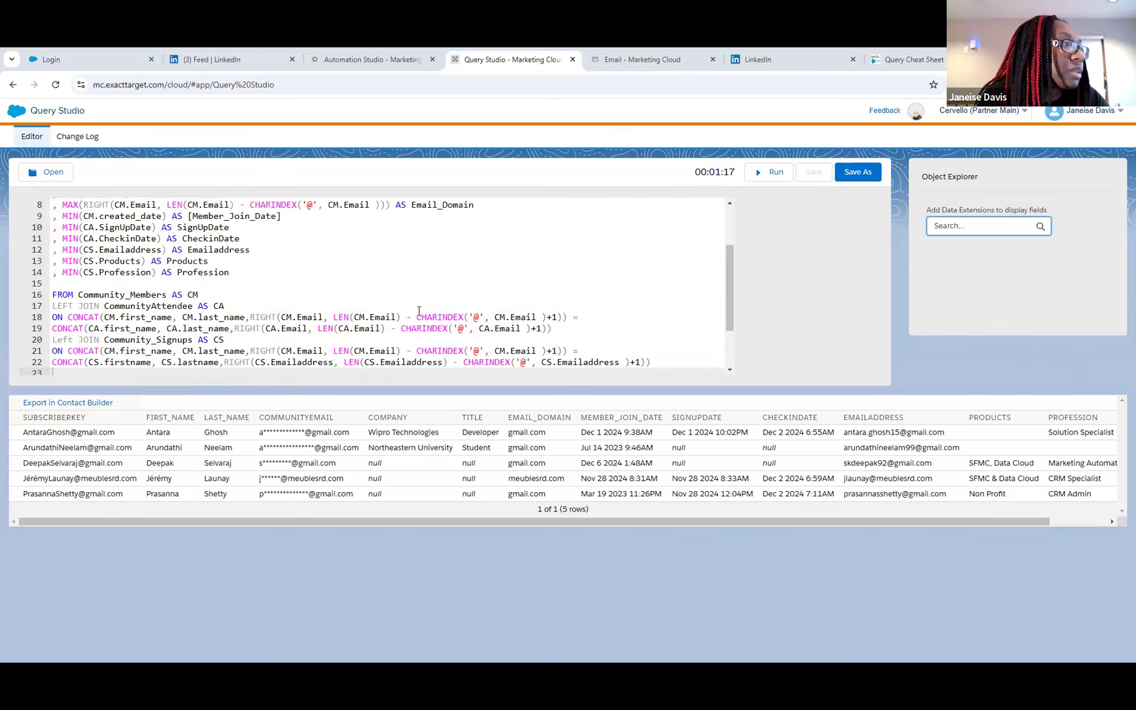
{"action": "left_click_drag", "start_coordinate": [552, 328], "coordinate": [55, 203]}
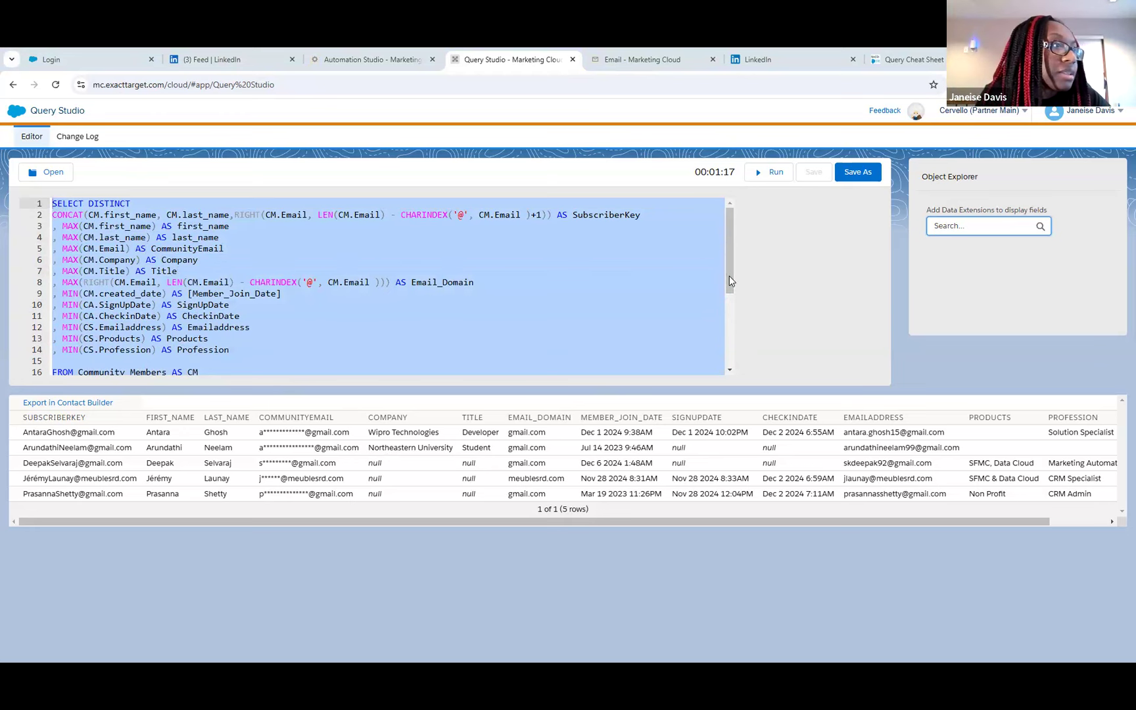
{"action": "scroll", "coordinate": [718, 344], "scroll_direction": "down", "scroll_amount": 3}
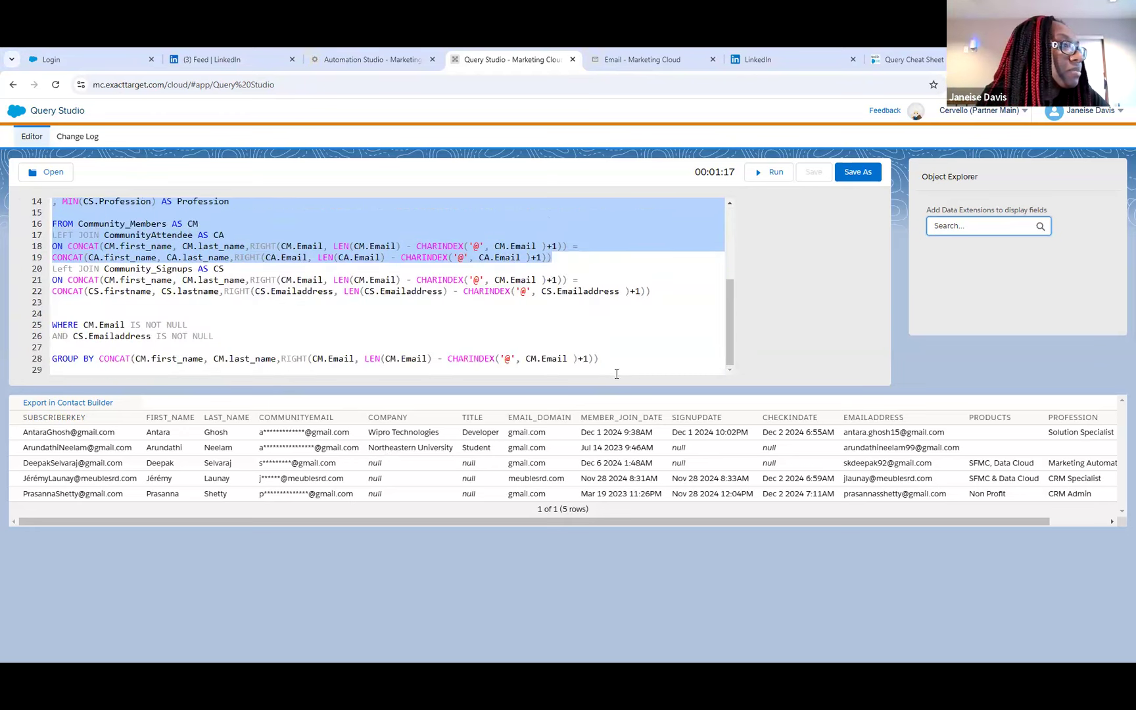
{"action": "left_click", "coordinate": [600, 359]}
{"action": "left_click_drag", "start_coordinate": [602, 359], "coordinate": [66, 275]}
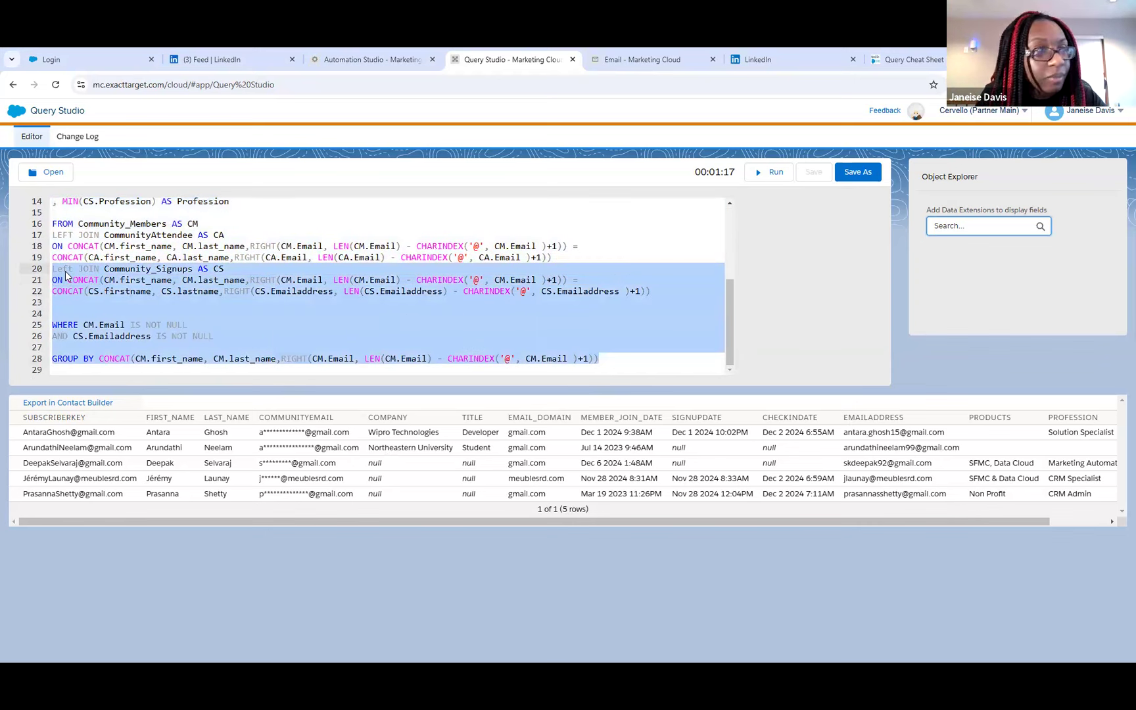
{"action": "left_click", "coordinate": [635, 358]}
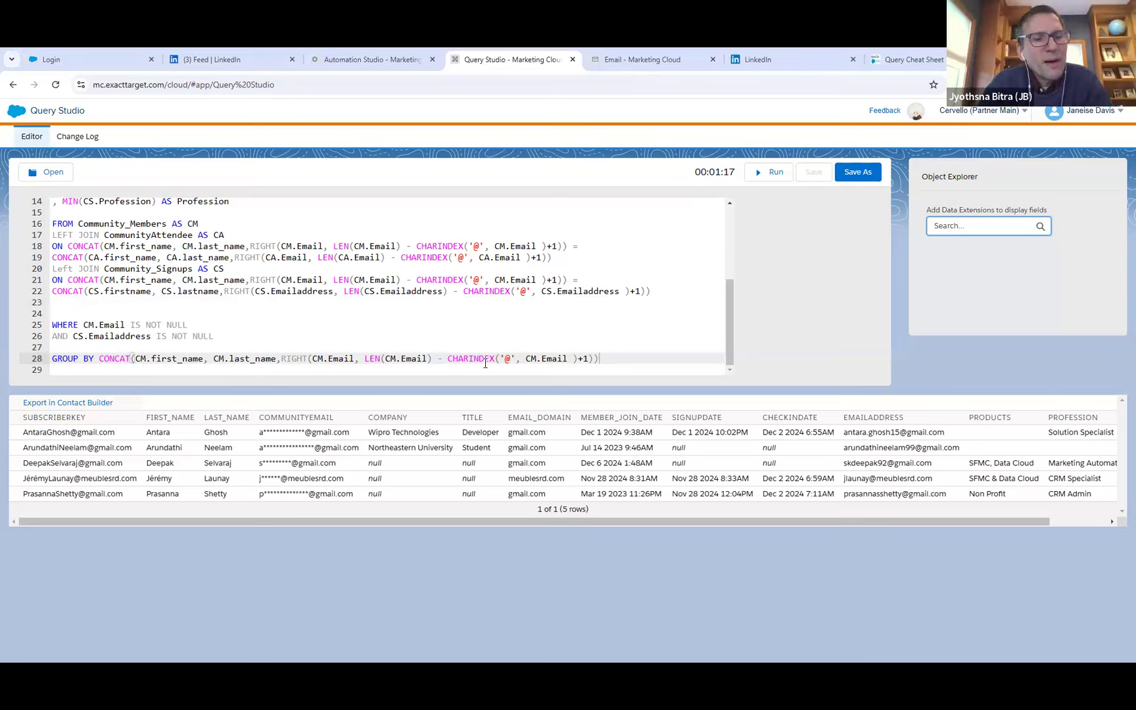
{"action": "key", "text": "ctrl+a"}
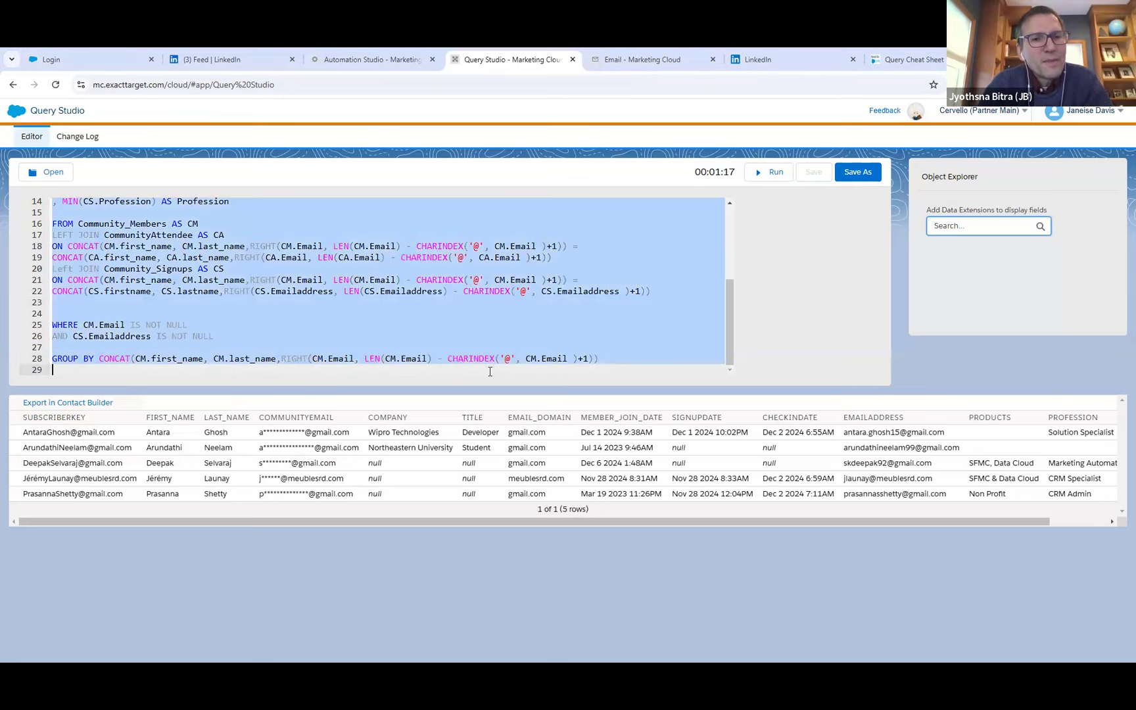
{"action": "left_click", "coordinate": [490, 371]}
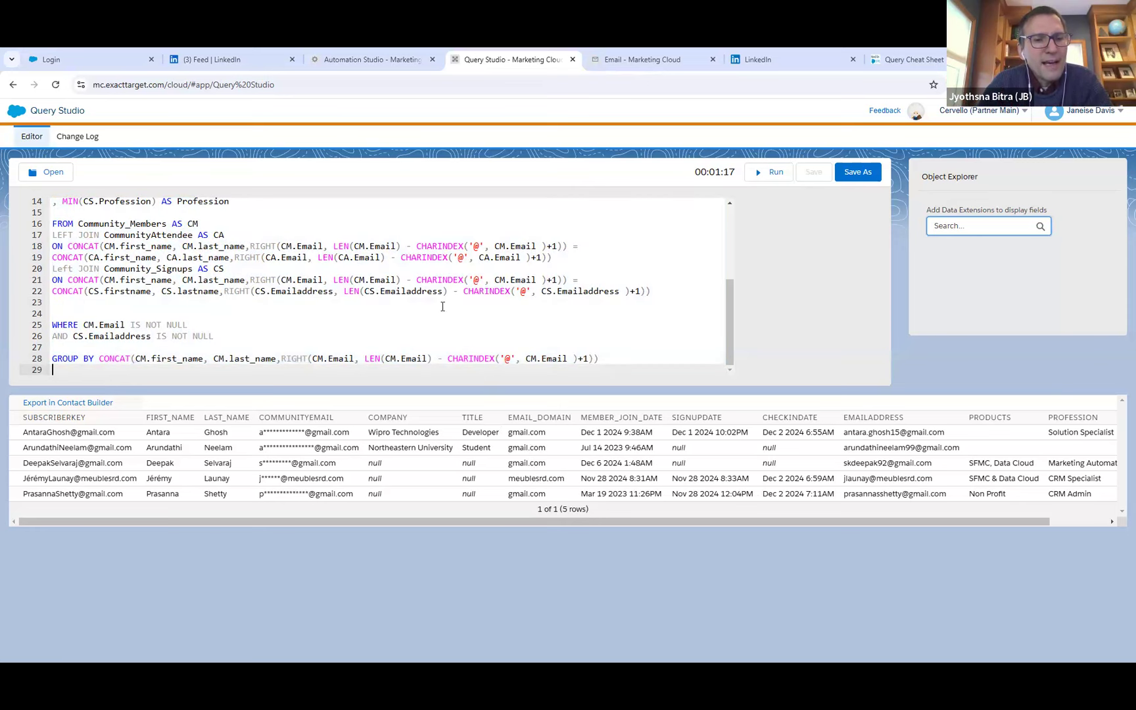
Switch to Email Studio and inspect the field list and records of Universal_Subscribers in the Subscriber_File folder.
{"action": "left_click", "coordinate": [639, 59]}
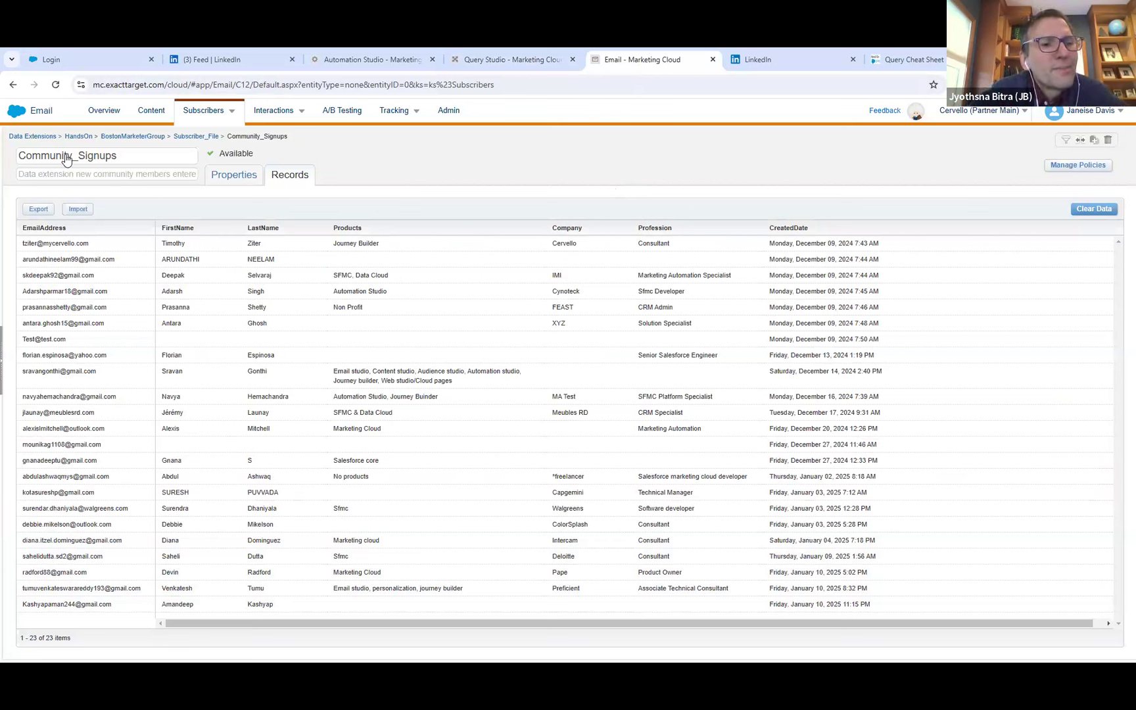
{"action": "left_click", "coordinate": [184, 136]}
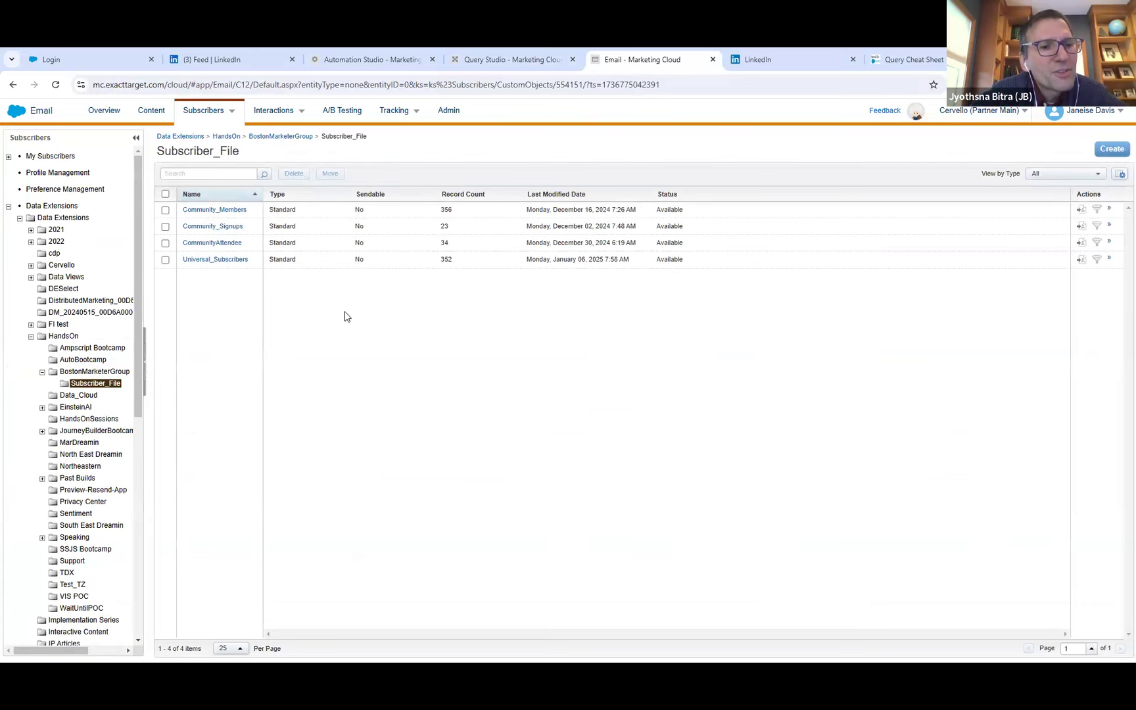
{"action": "left_click", "coordinate": [236, 260]}
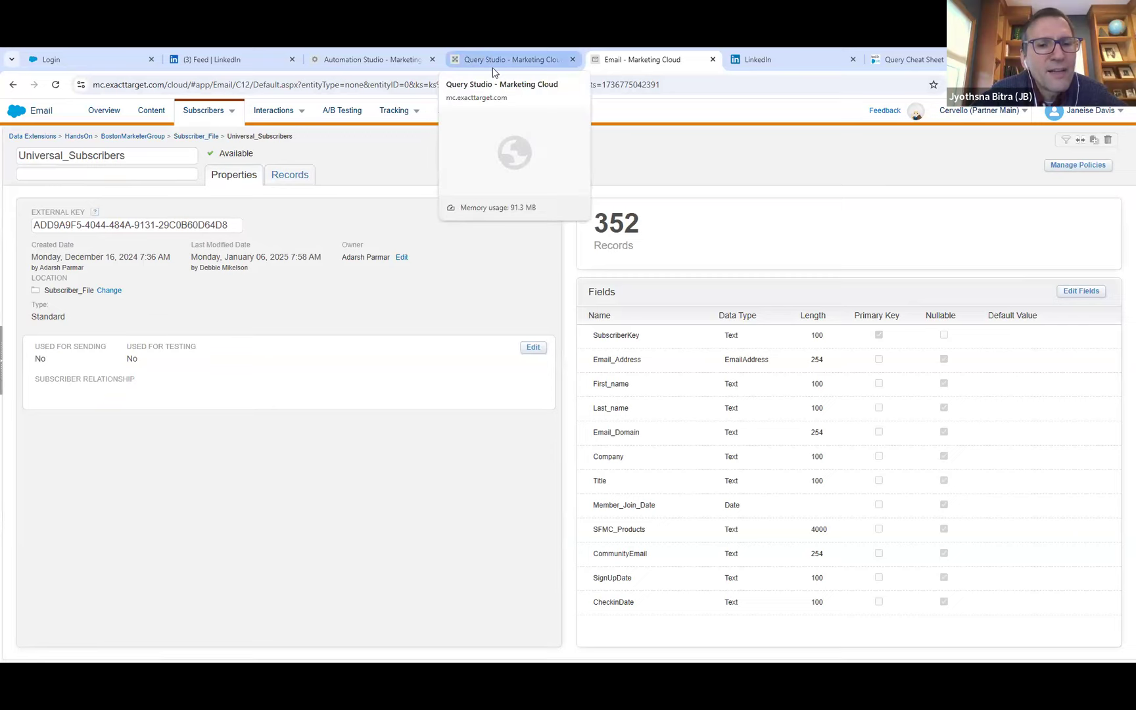
{"action": "left_click", "coordinate": [296, 176]}
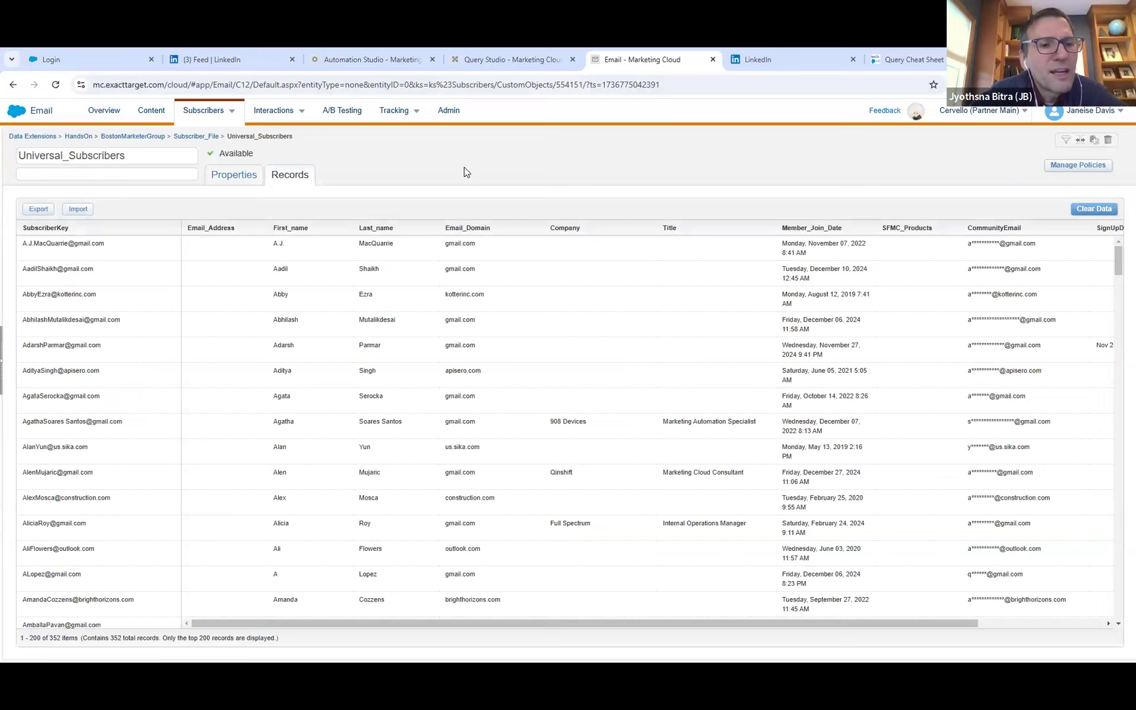
In Query Studio, change the first CS.Emailaddress on line 22 to CS.Email_address and line 12 to MIN(CS.Emailaddress) AS Email_address.
{"action": "left_click", "coordinate": [492, 64]}
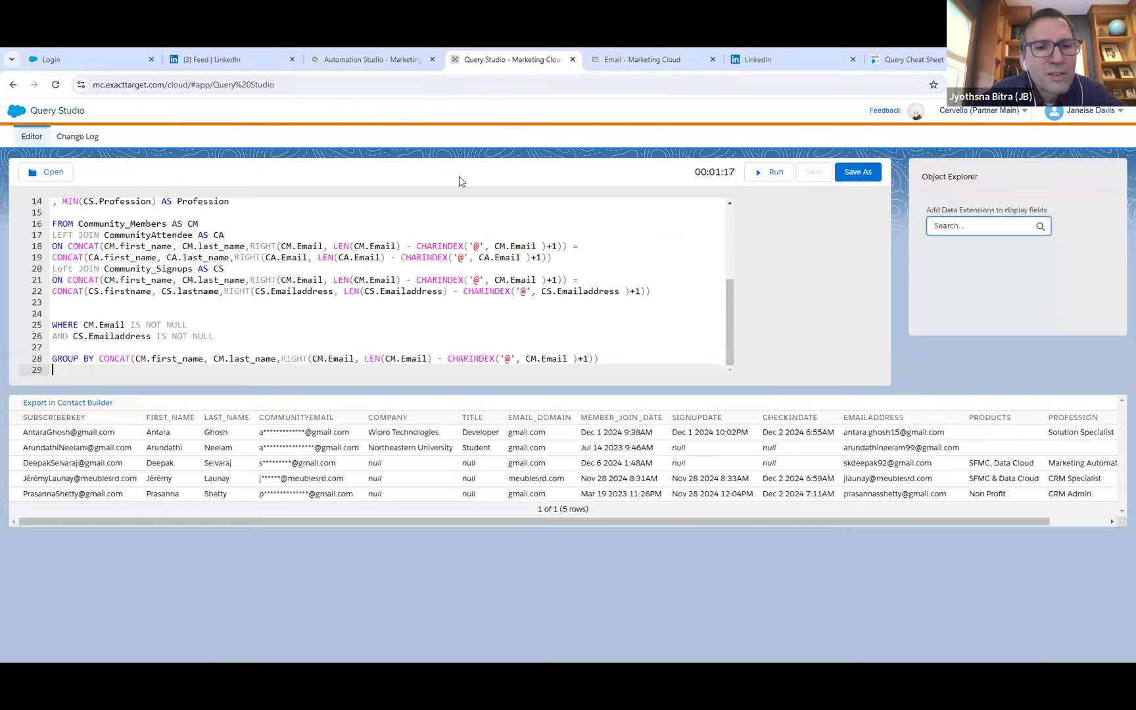
{"action": "left_click", "coordinate": [297, 291]}
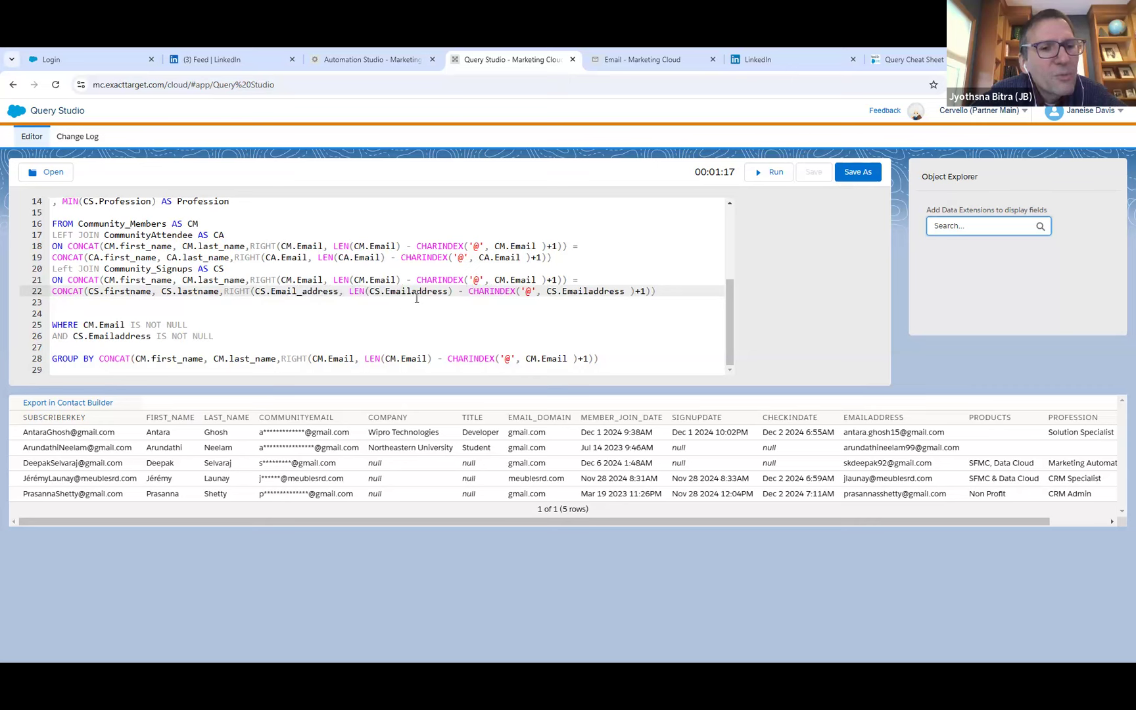
{"action": "scroll", "coordinate": [315, 310], "scroll_direction": "up", "scroll_amount": 3}
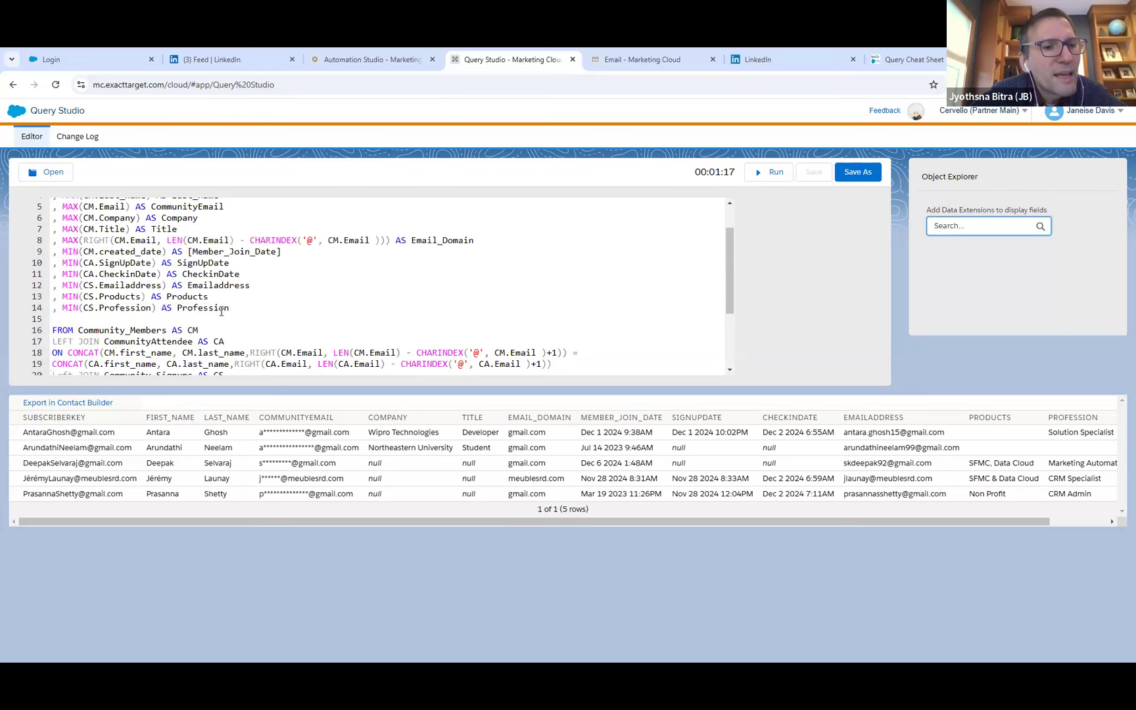
{"action": "left_click", "coordinate": [125, 287]}
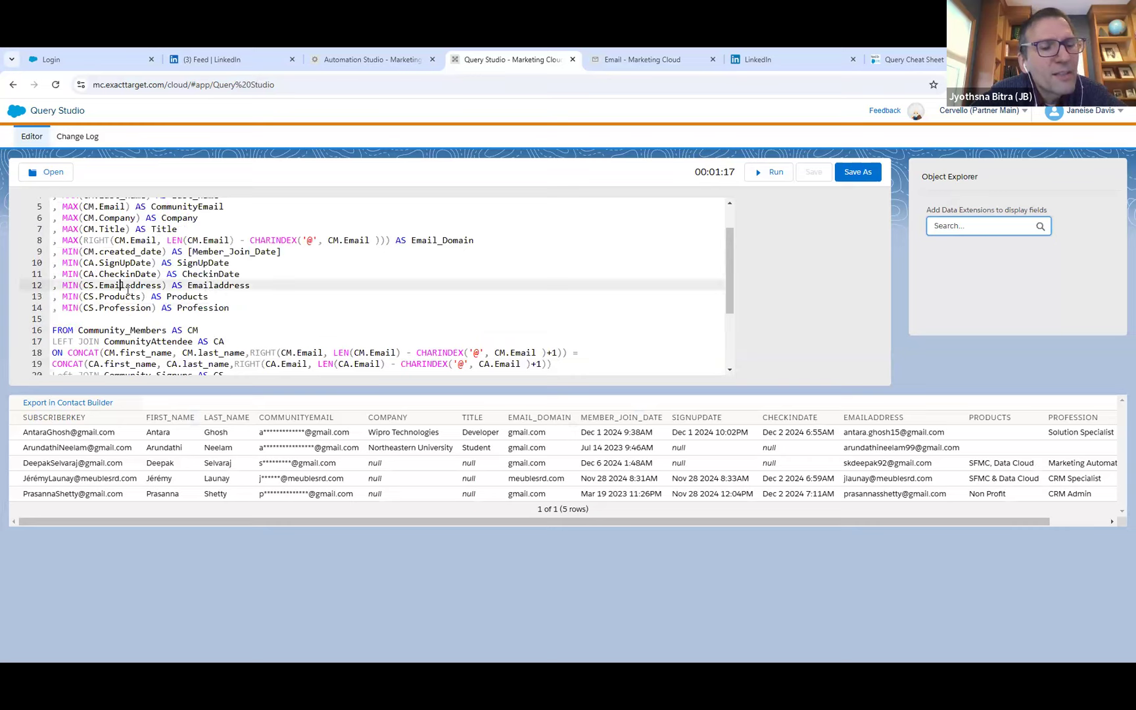
{"action": "type", "text": "_"}
{"action": "left_click", "coordinate": [219, 287]}
{"action": "type", "text": "_"}
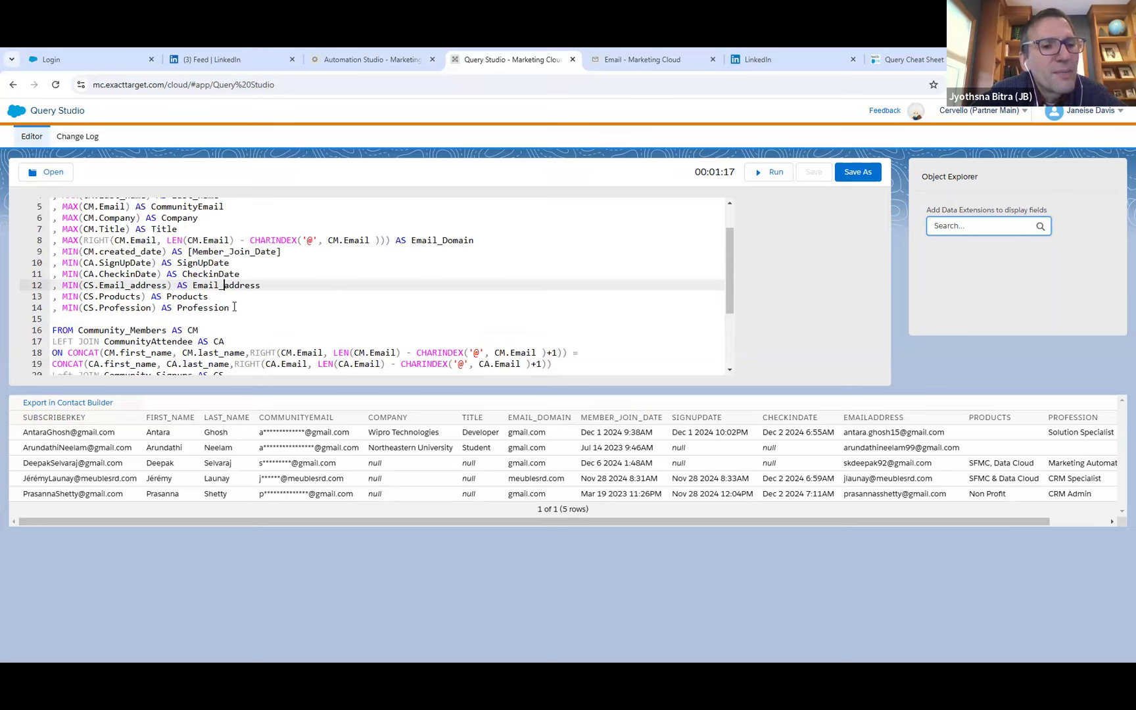
{"action": "left_click", "coordinate": [130, 285]}
{"action": "key", "text": "BackSpace"}
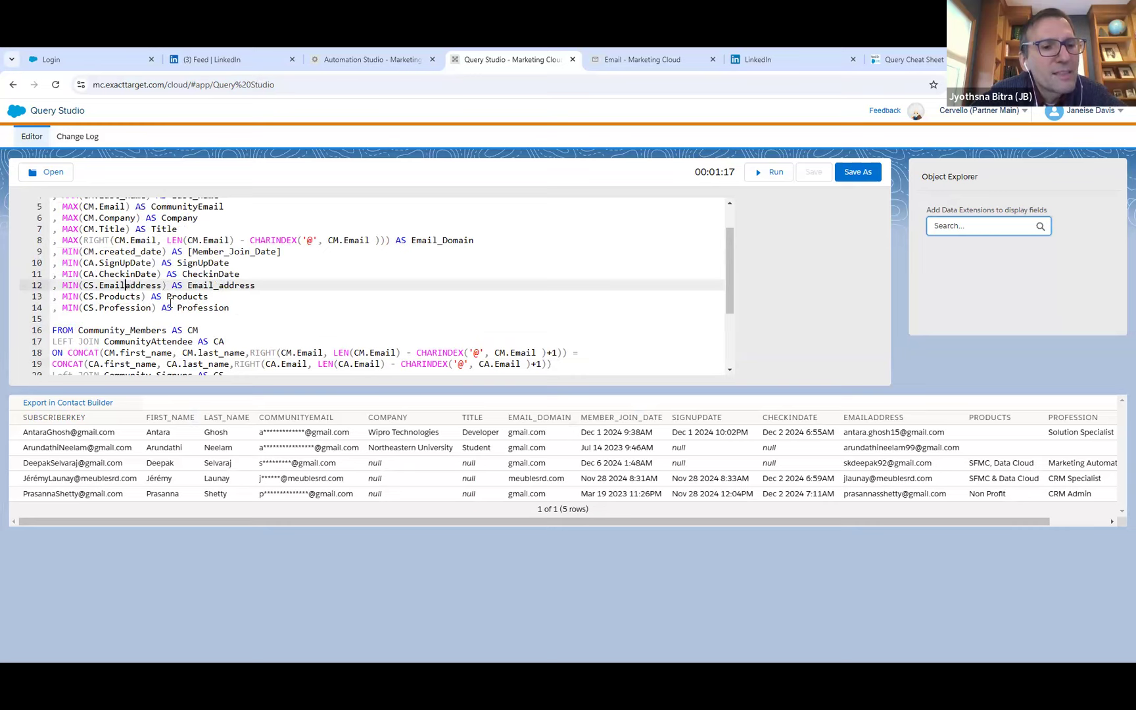
{"action": "left_click", "coordinate": [262, 285]}
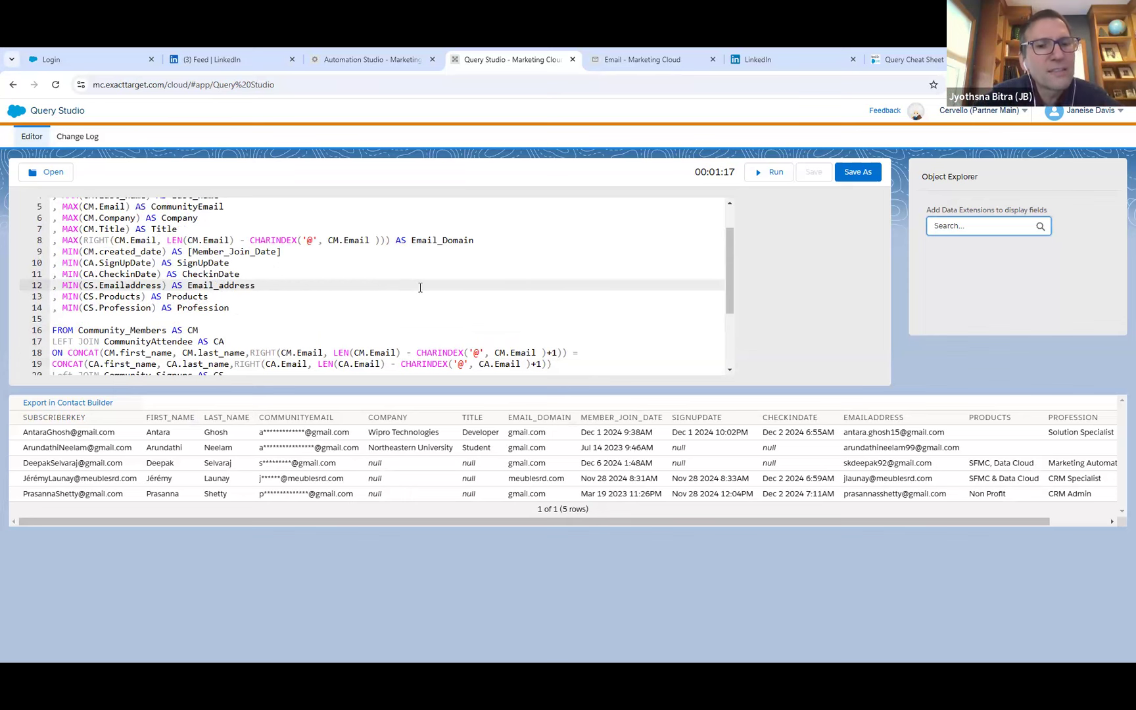
Switch to Email Studio, check the Universal_Subscribers record columns and clear all of that data extension's data.
{"action": "left_click", "coordinate": [640, 59]}
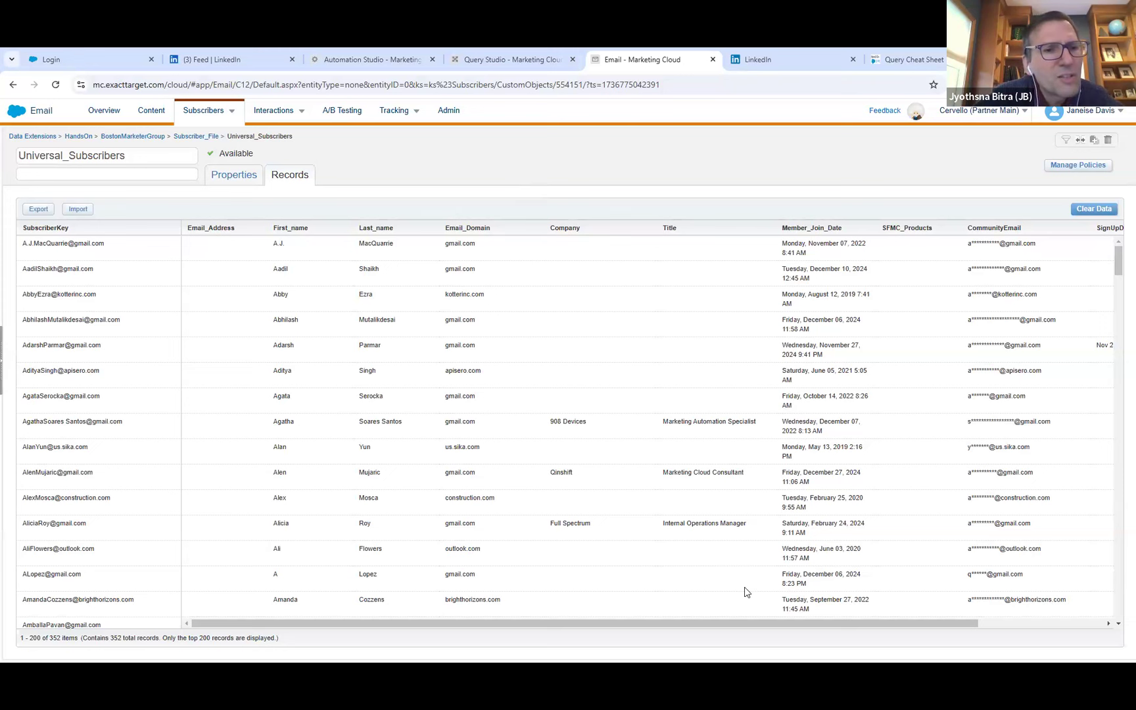
{"action": "left_click_drag", "start_coordinate": [773, 624], "coordinate": [915, 631]}
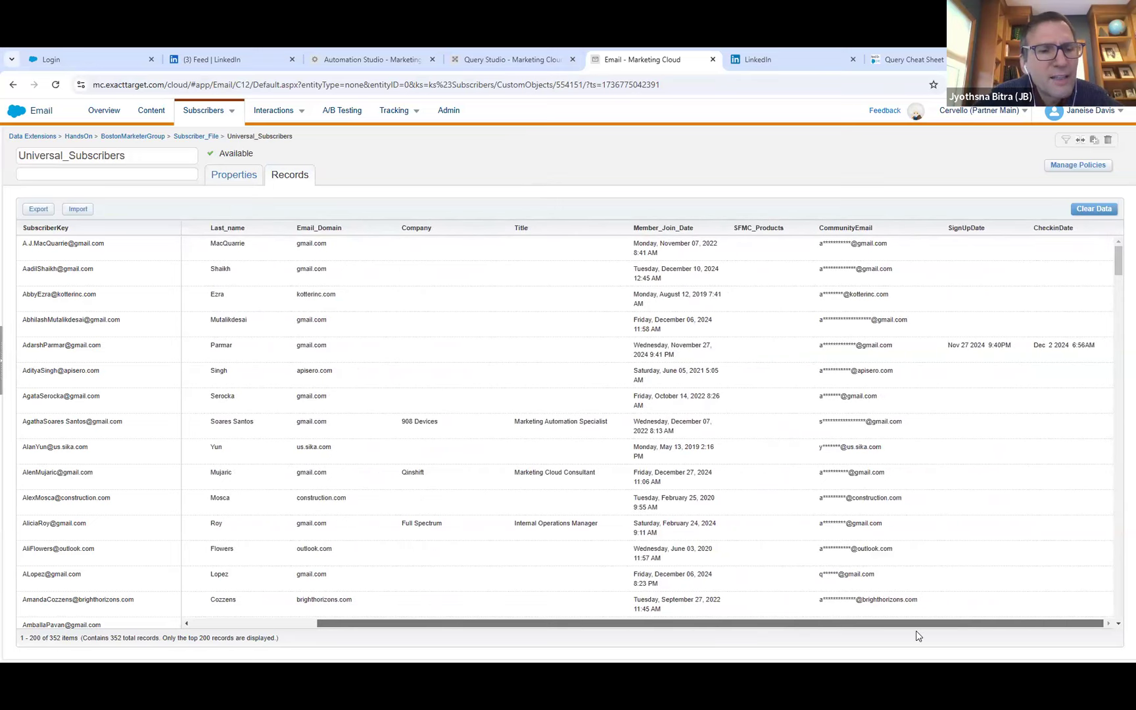
{"action": "left_click_drag", "start_coordinate": [892, 635], "coordinate": [742, 628]}
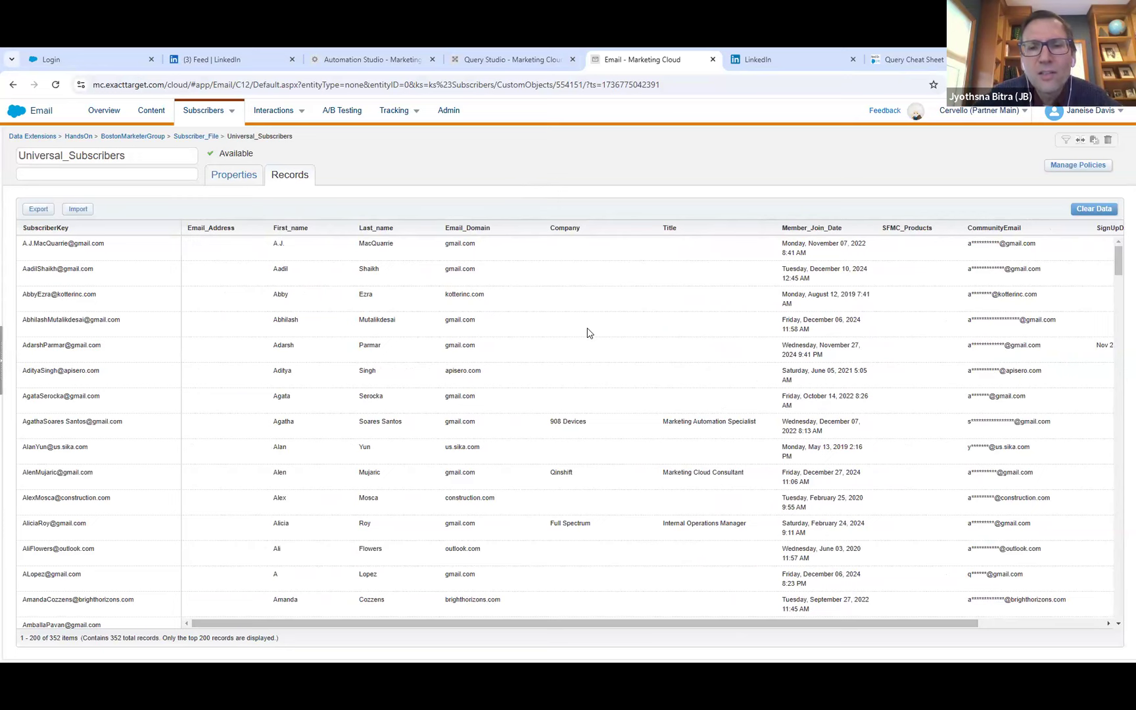
{"action": "left_click", "coordinate": [1089, 209]}
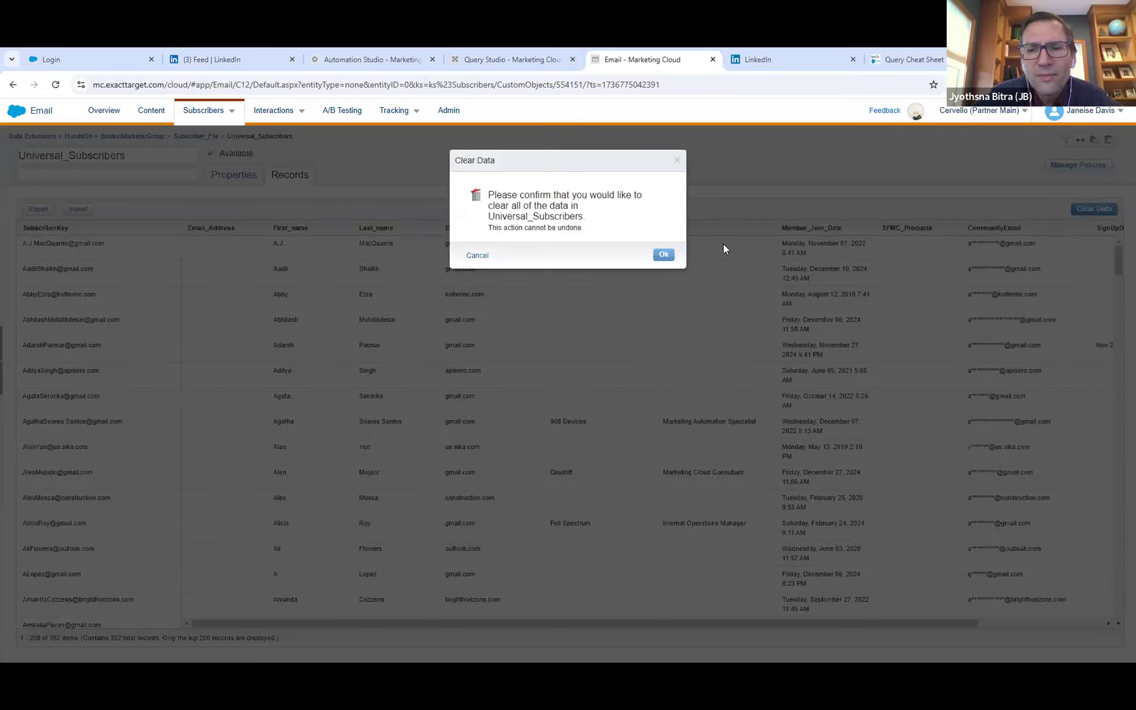
{"action": "left_click", "coordinate": [664, 260]}
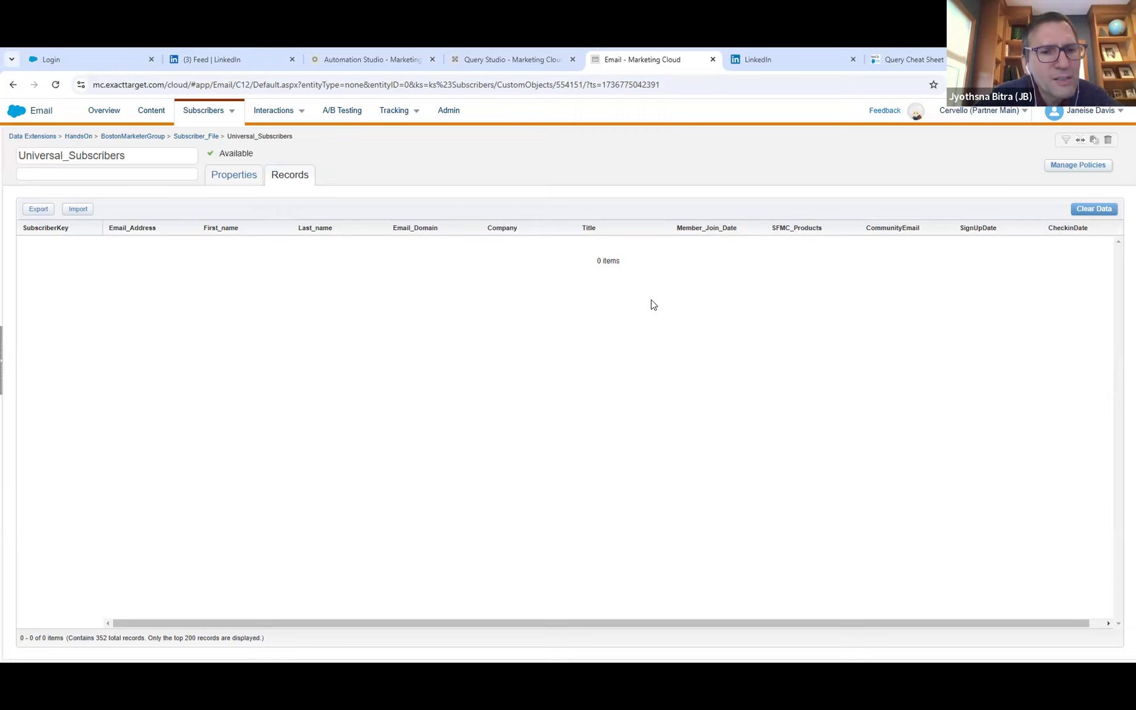
{"action": "left_click", "coordinate": [242, 177]}
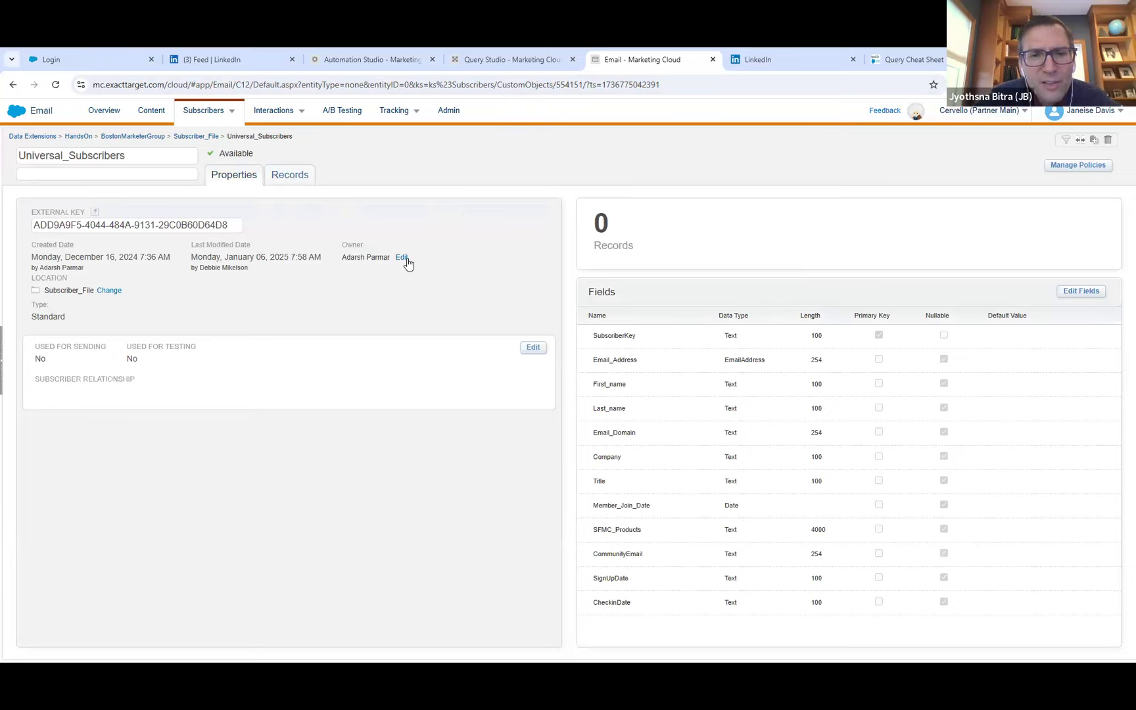
{"action": "left_click", "coordinate": [1067, 293]}
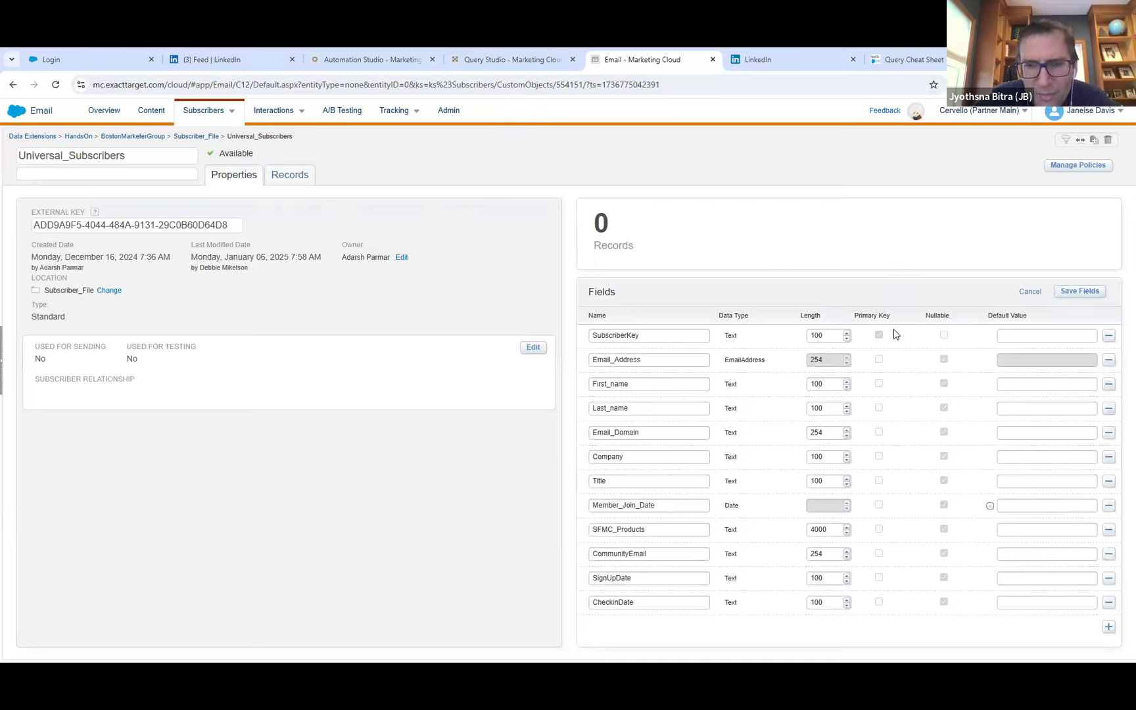
{"action": "left_click", "coordinate": [1108, 627]}
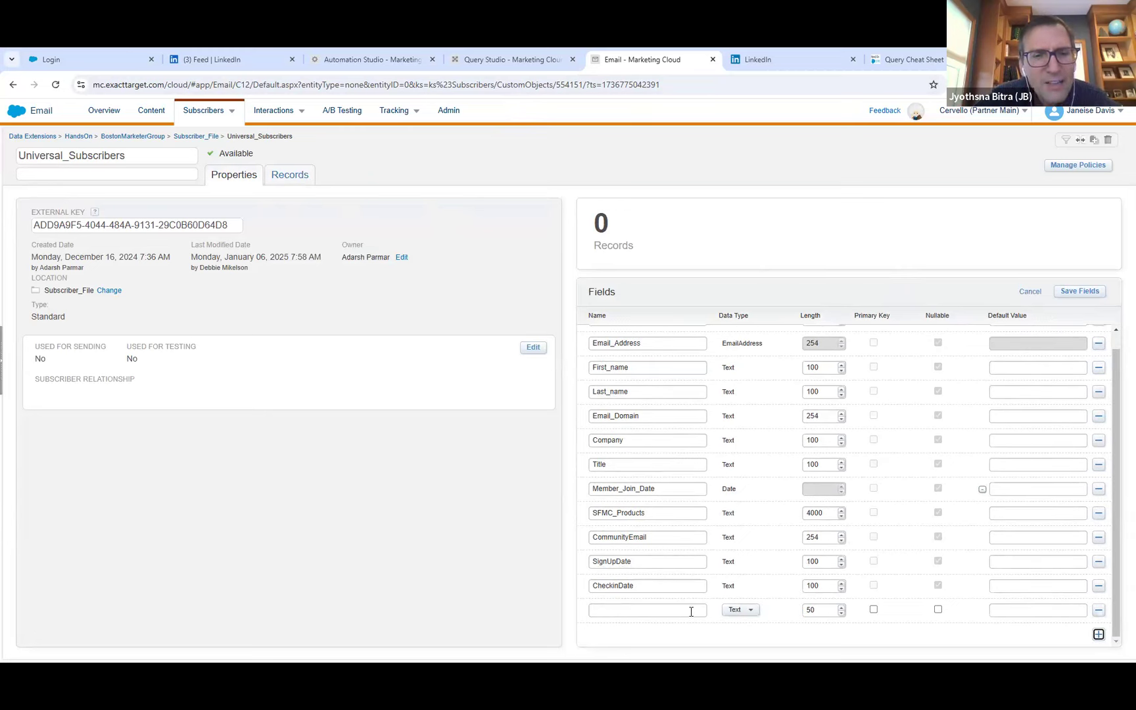
{"action": "left_click", "coordinate": [691, 611]}
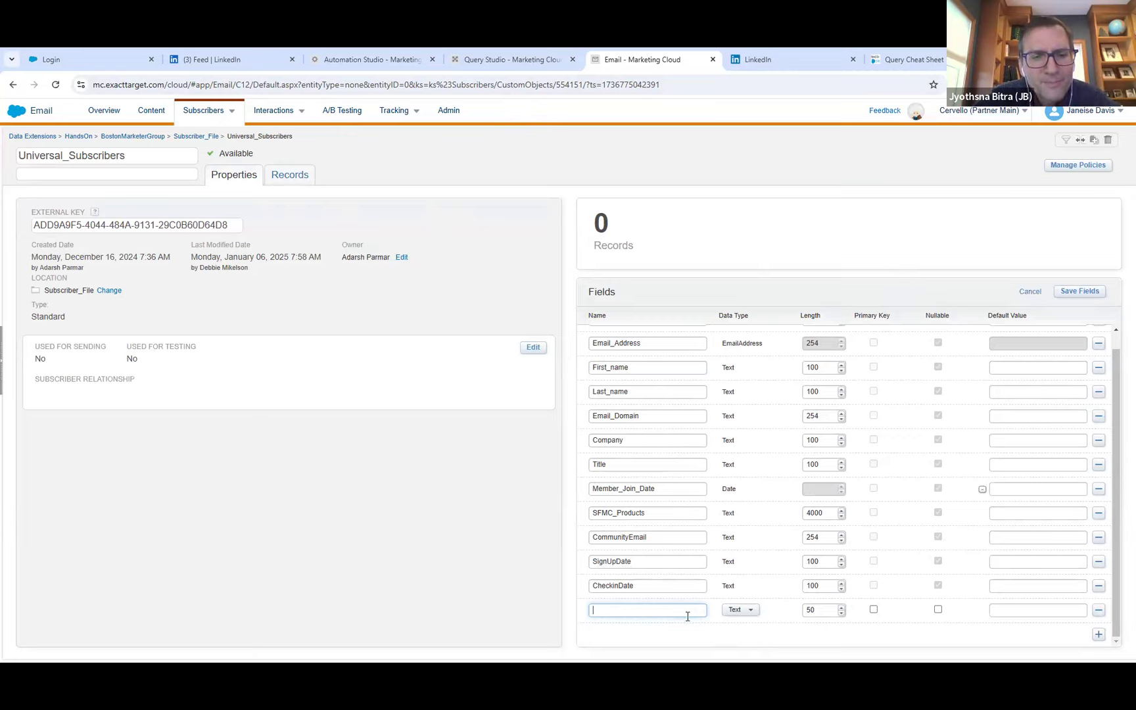
{"action": "type", "text": "Prod"}
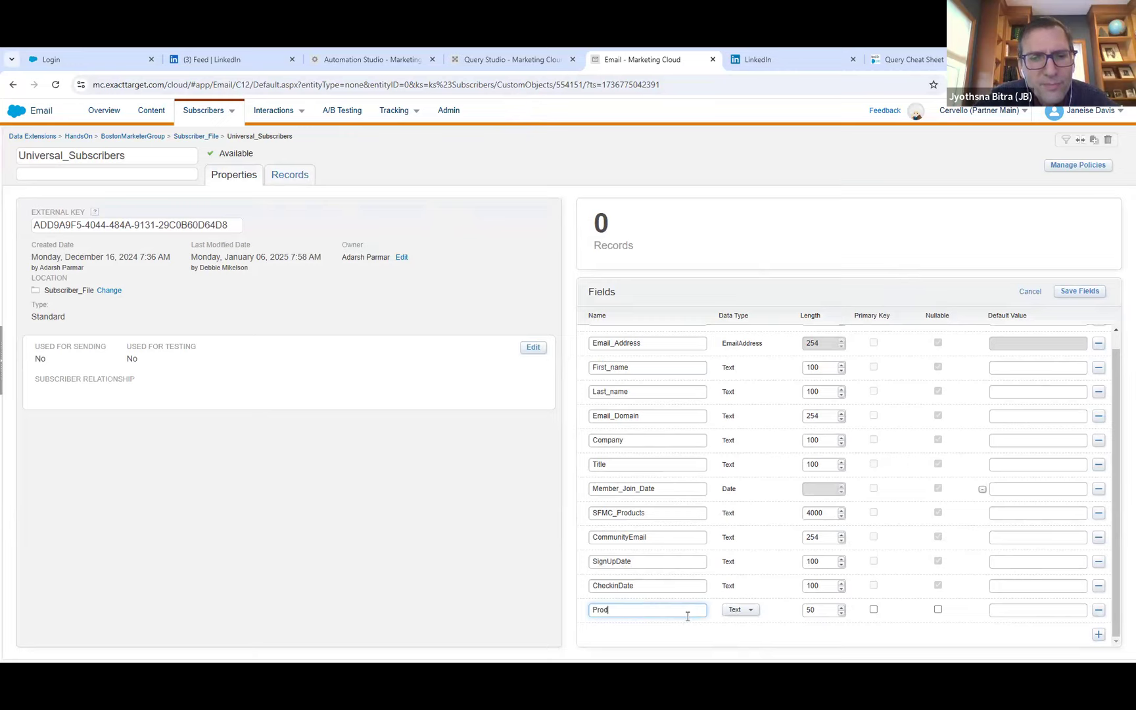
{"action": "type", "text": "ucts"}
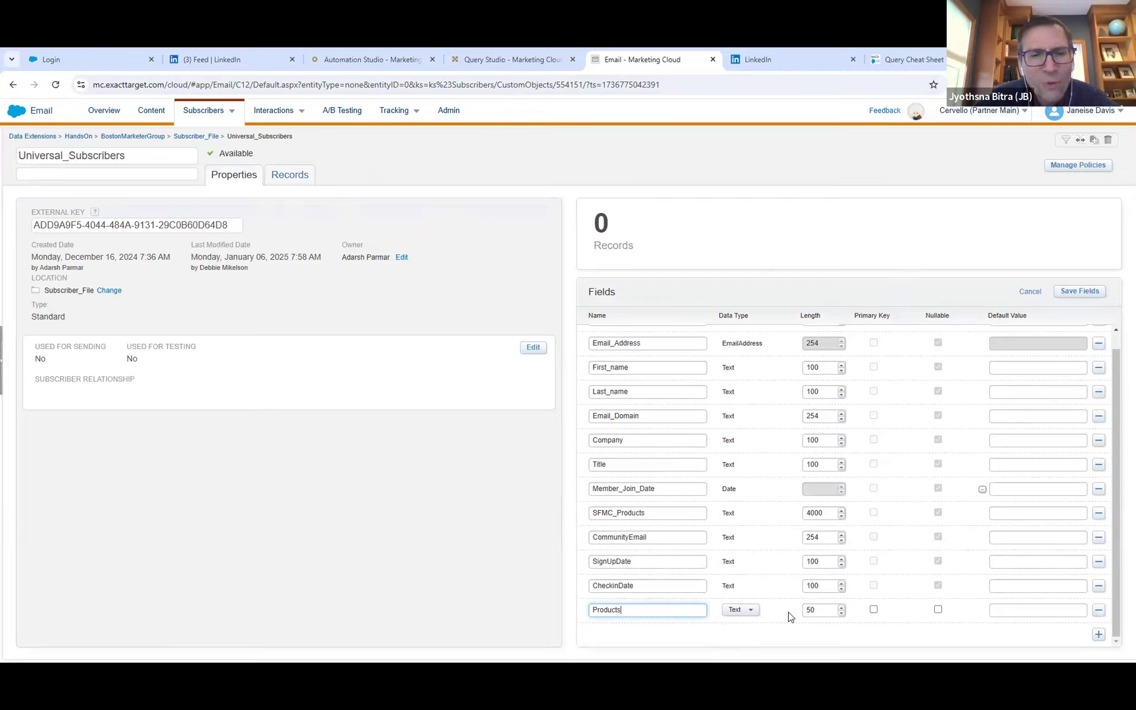
{"action": "left_click", "coordinate": [813, 611]}
{"action": "key", "text": "BackSpace"}
{"action": "key", "text": "BackSpace"}
{"action": "type", "text": "4000"}
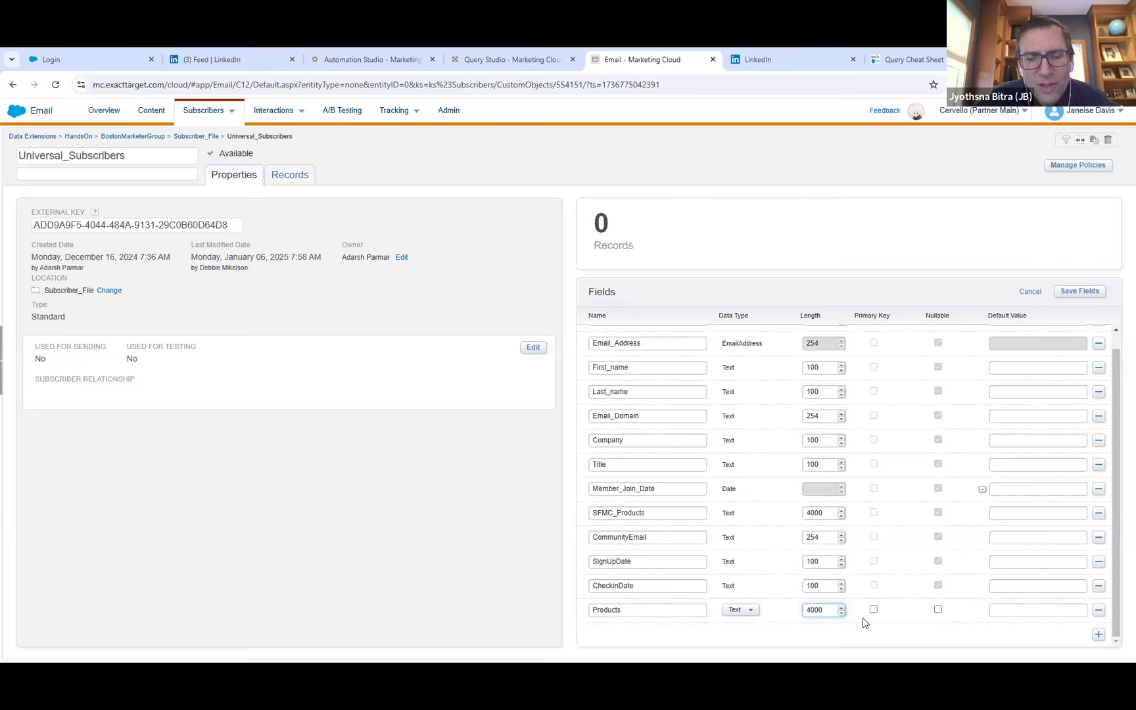
{"action": "left_click", "coordinate": [938, 609]}
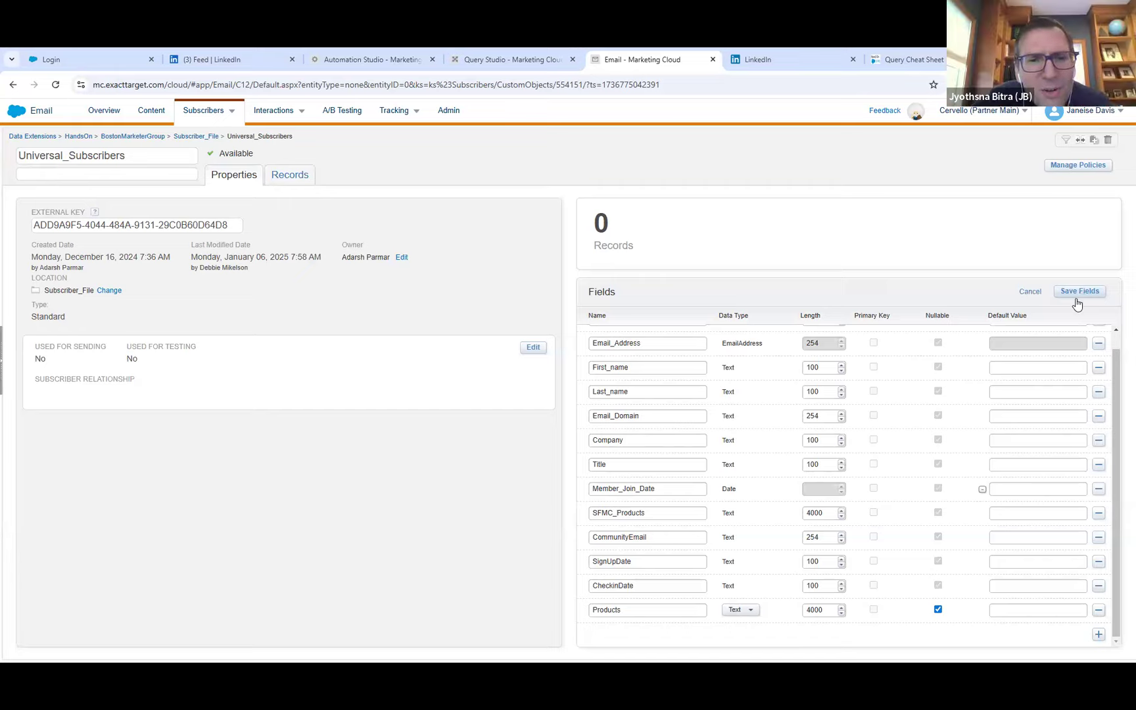
{"action": "left_click", "coordinate": [654, 514]}
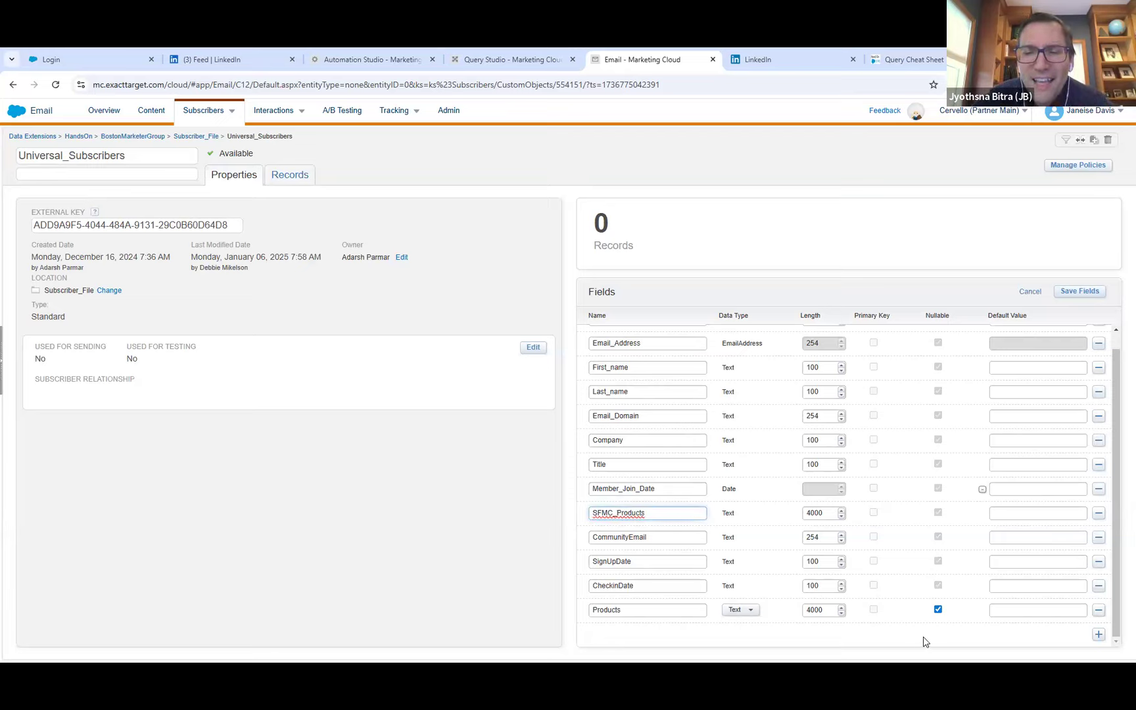
{"action": "left_click", "coordinate": [1099, 611]}
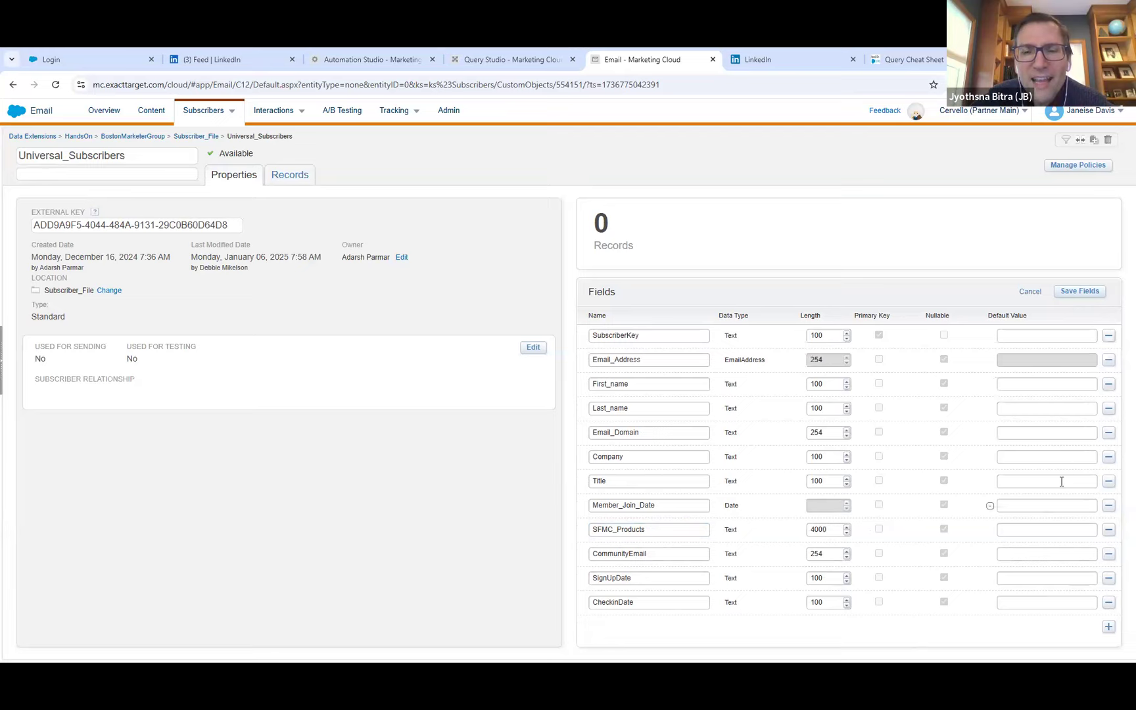
{"action": "left_click", "coordinate": [1029, 293]}
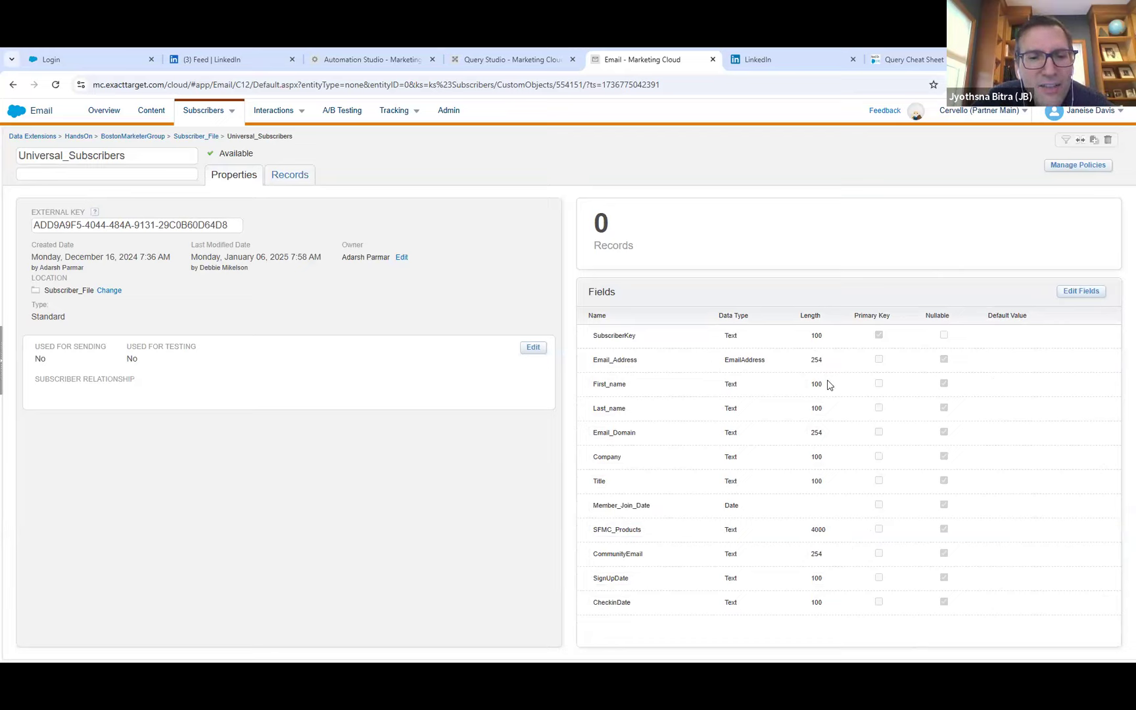
Copy the SFMC_Products field name, switch to Query Studio and set the line 13 alias to SFMC_Products and the line 14 alias to Title.
{"action": "double_click", "coordinate": [618, 531]}
{"action": "key", "text": "ctrl+c"}
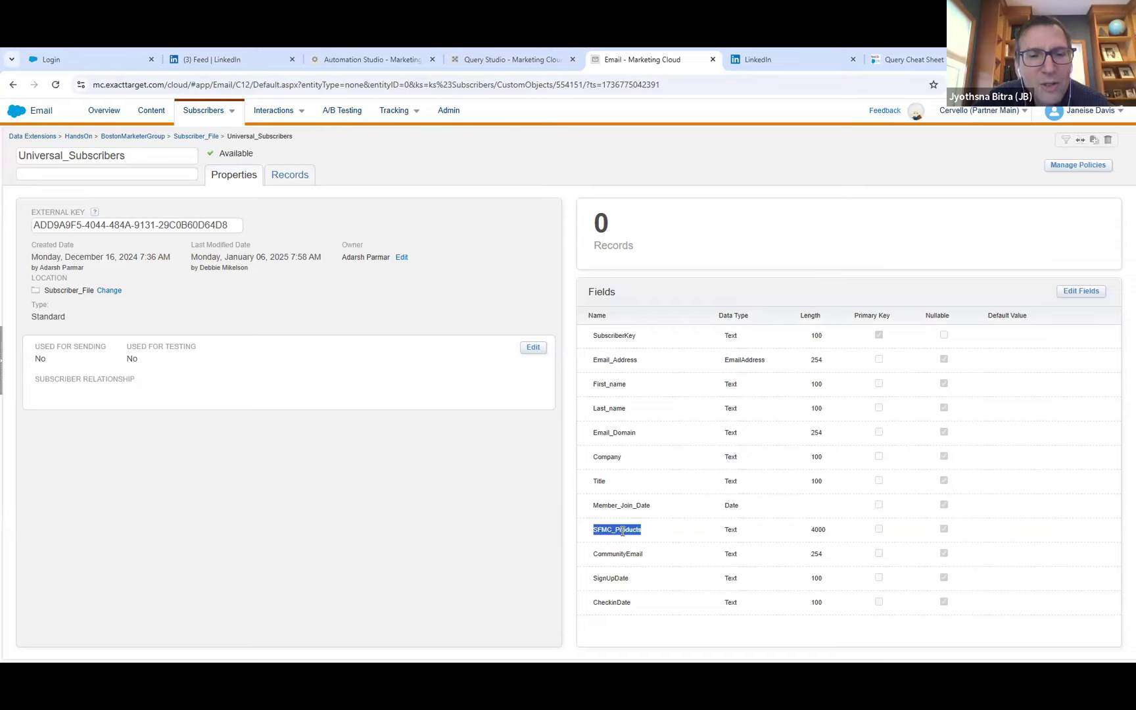
{"action": "left_click", "coordinate": [574, 172]}
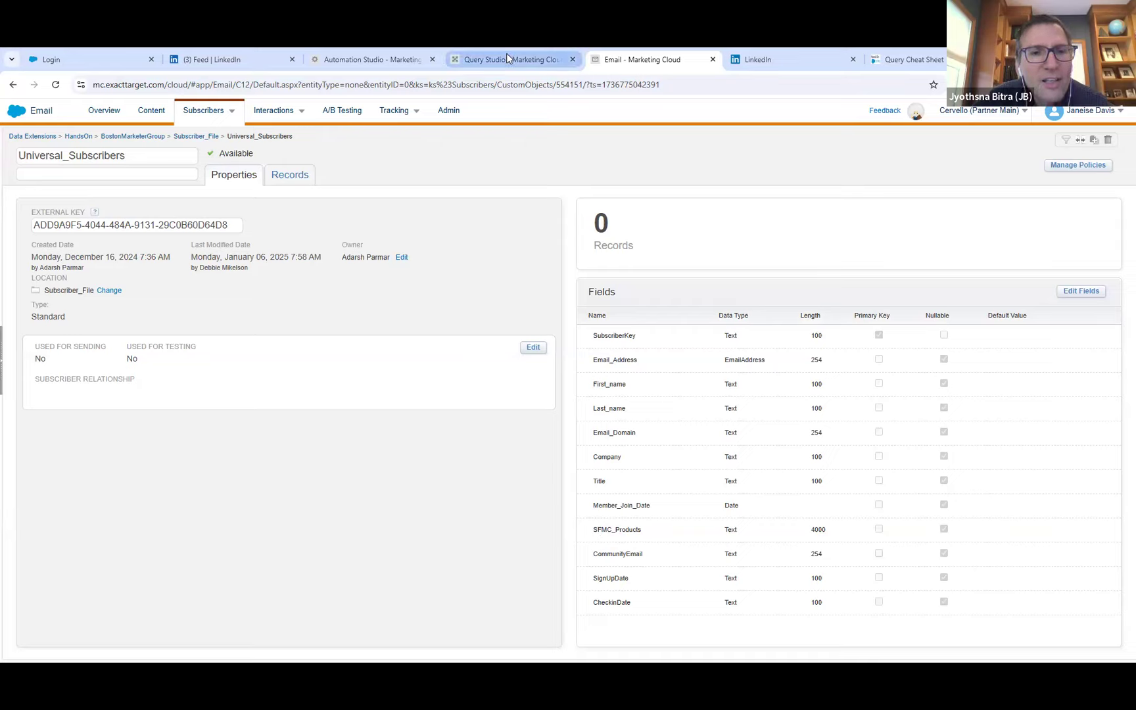
{"action": "left_click", "coordinate": [509, 60]}
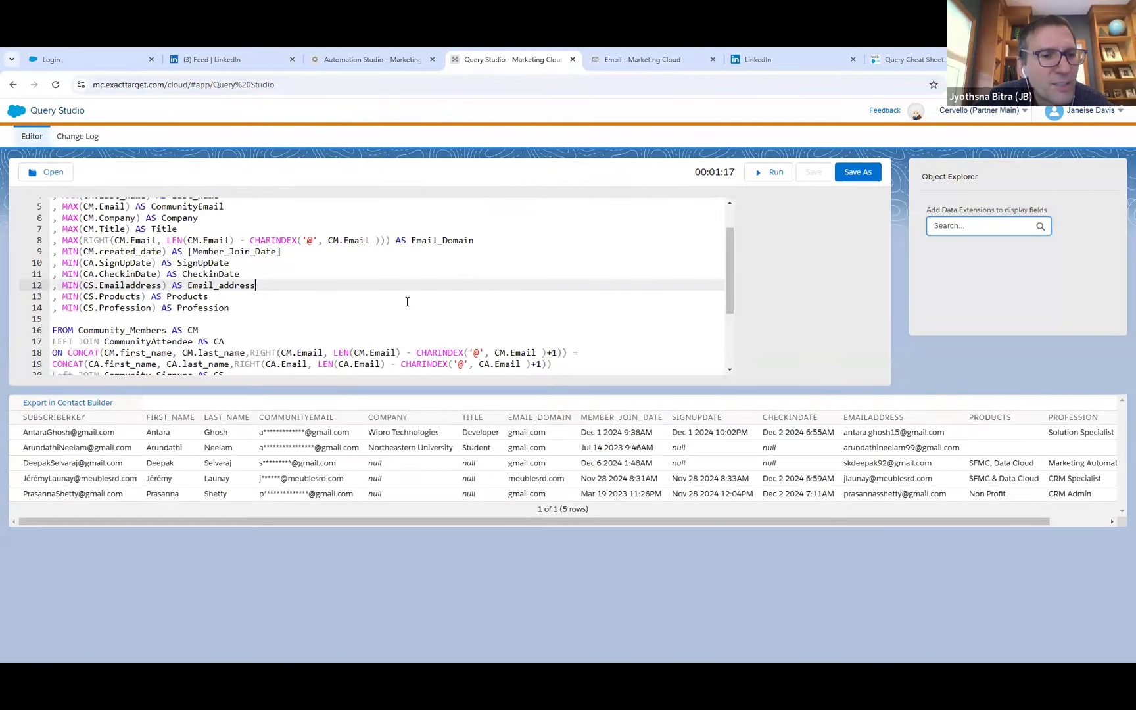
{"action": "left_click_drag", "start_coordinate": [166, 297], "coordinate": [209, 296]}
{"action": "key", "text": "ctrl+v"}
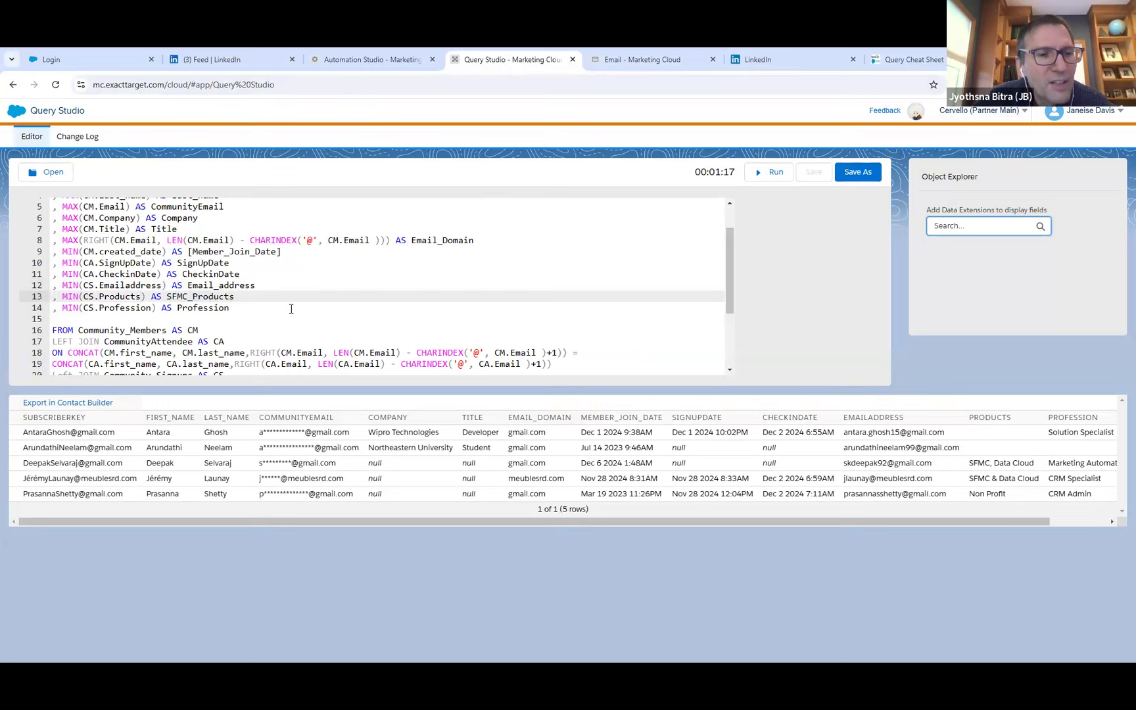
{"action": "left_click_drag", "start_coordinate": [230, 309], "coordinate": [178, 307]}
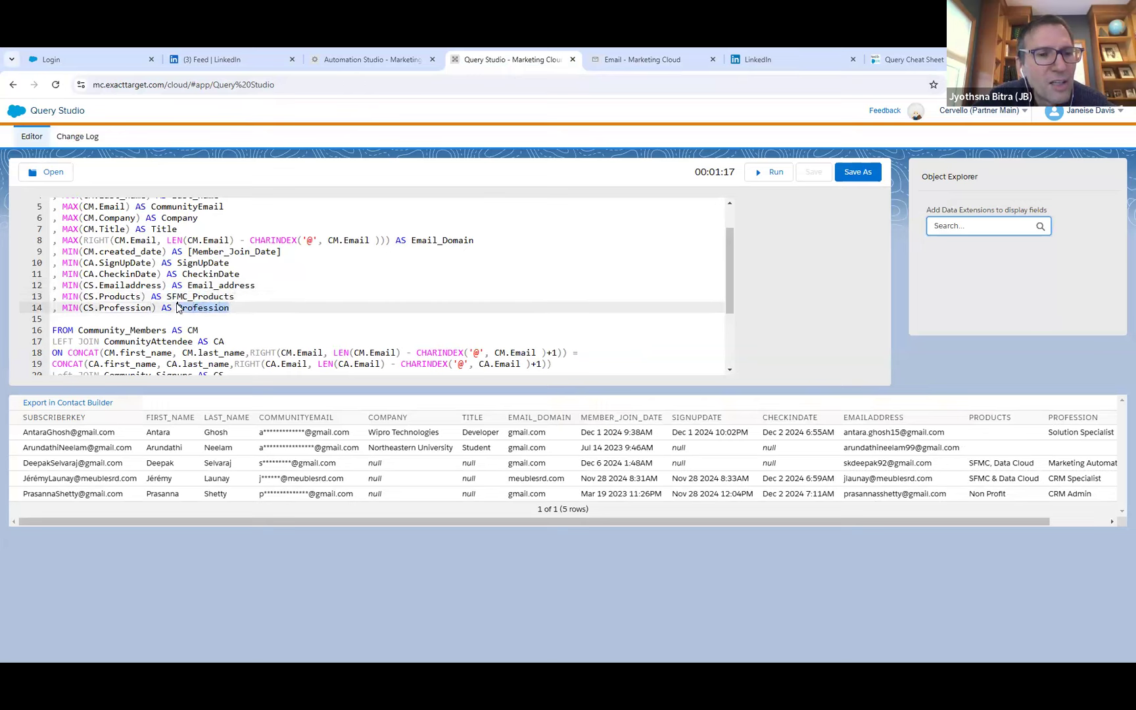
{"action": "type", "text": "Title"}
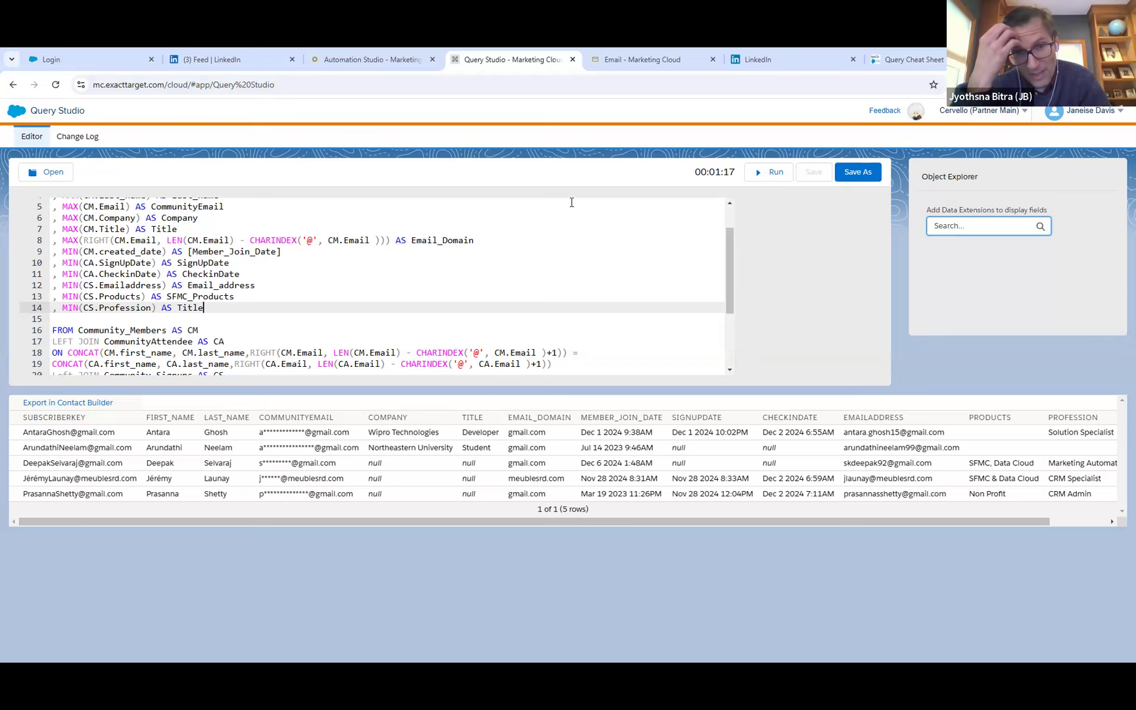
Switch to Automation Studio and cancel editing the Universal Data Extension Part 2 query activity, discarding its unsaved changes.
{"action": "left_click", "coordinate": [355, 61]}
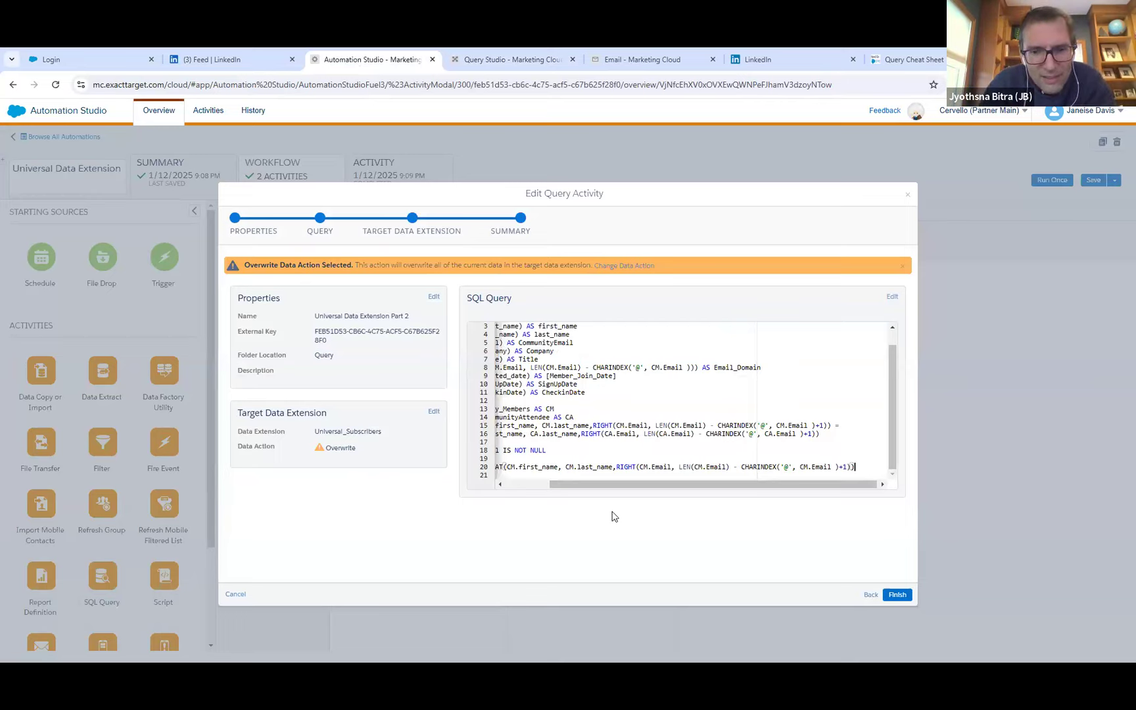
{"action": "left_click", "coordinate": [234, 594]}
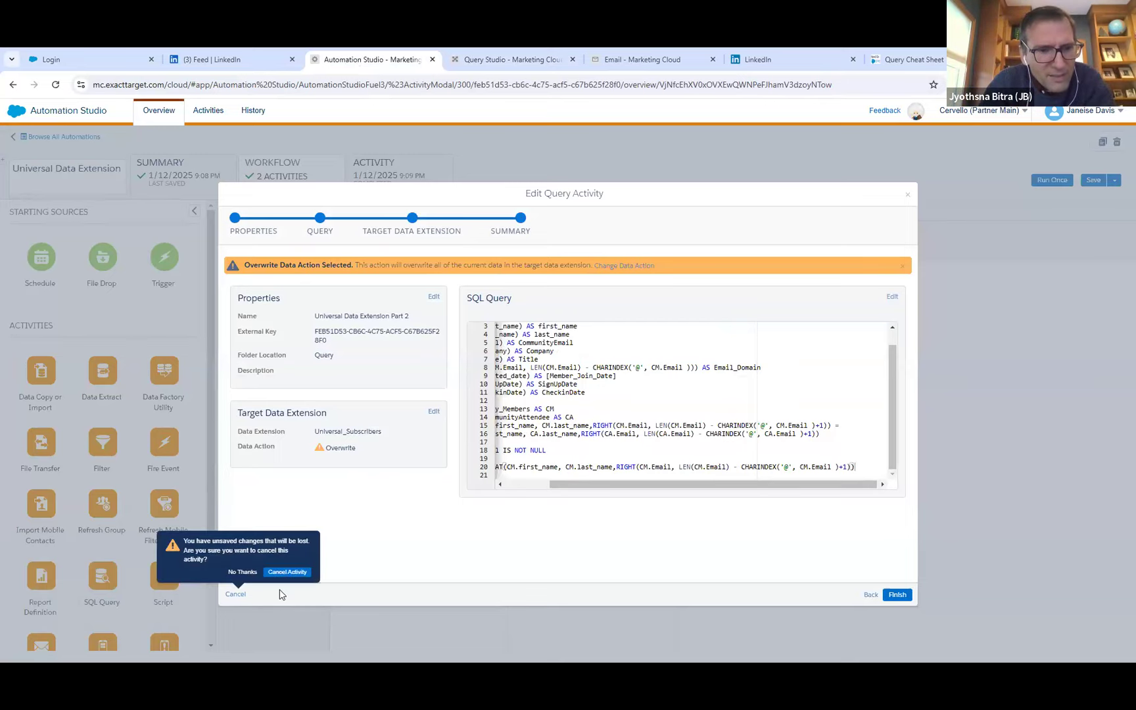
{"action": "left_click", "coordinate": [287, 572]}
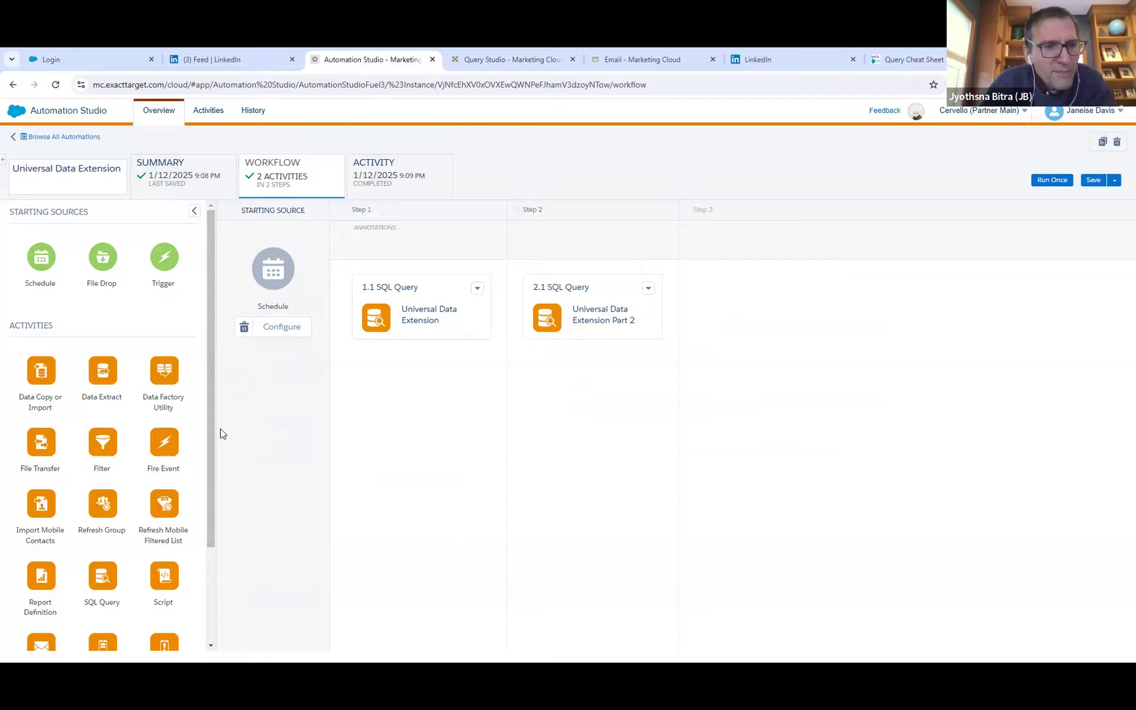
Add a SQL Query activity as Step 3 of the Universal Data Extension automation and start creating a new query activity for it.
{"action": "left_click_drag", "start_coordinate": [207, 436], "coordinate": [177, 500]}
{"action": "left_click_drag", "start_coordinate": [102, 496], "coordinate": [750, 304]}
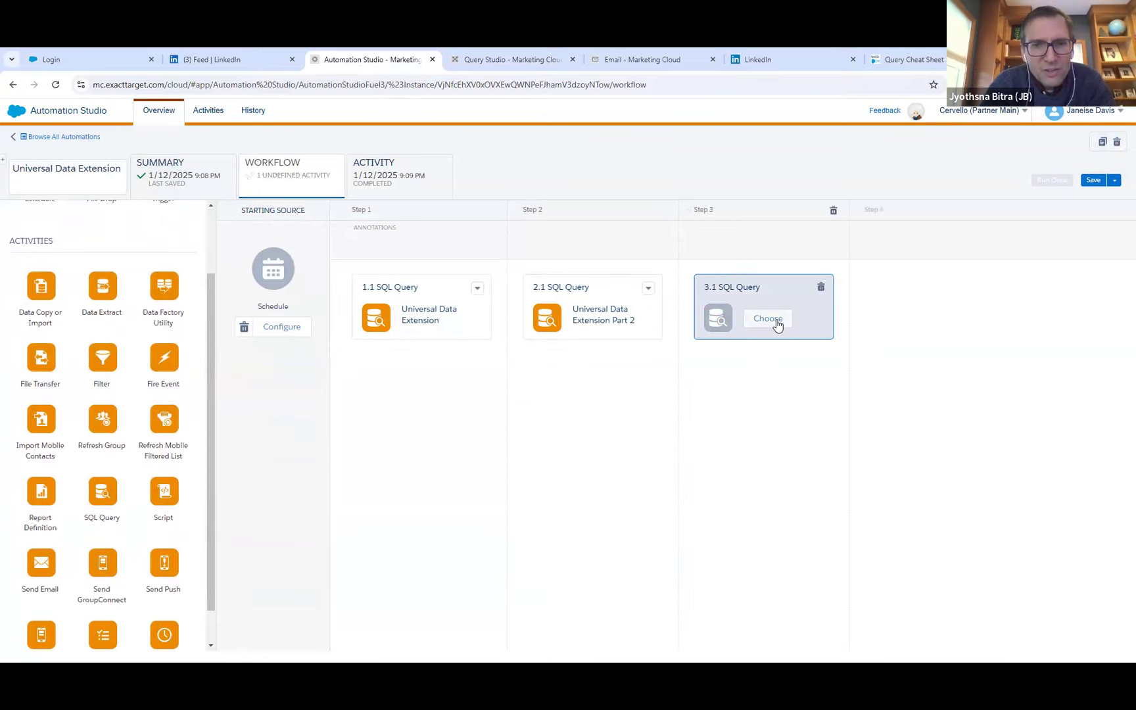
{"action": "left_click", "coordinate": [768, 318]}
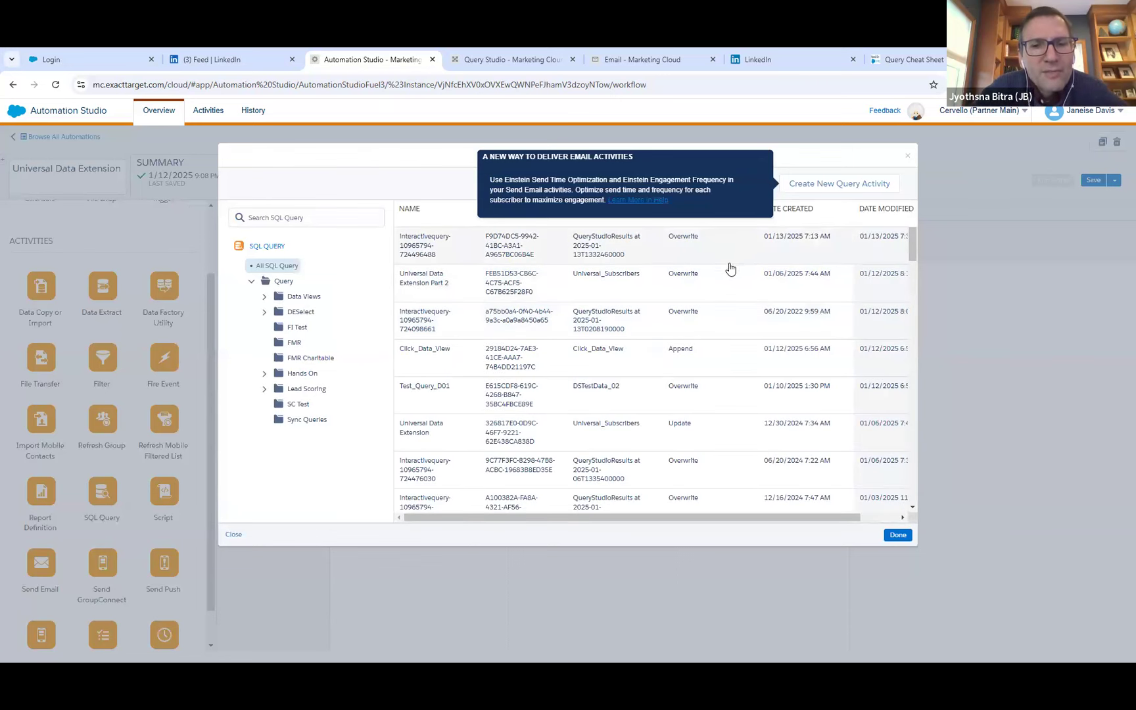
{"action": "left_click", "coordinate": [845, 186]}
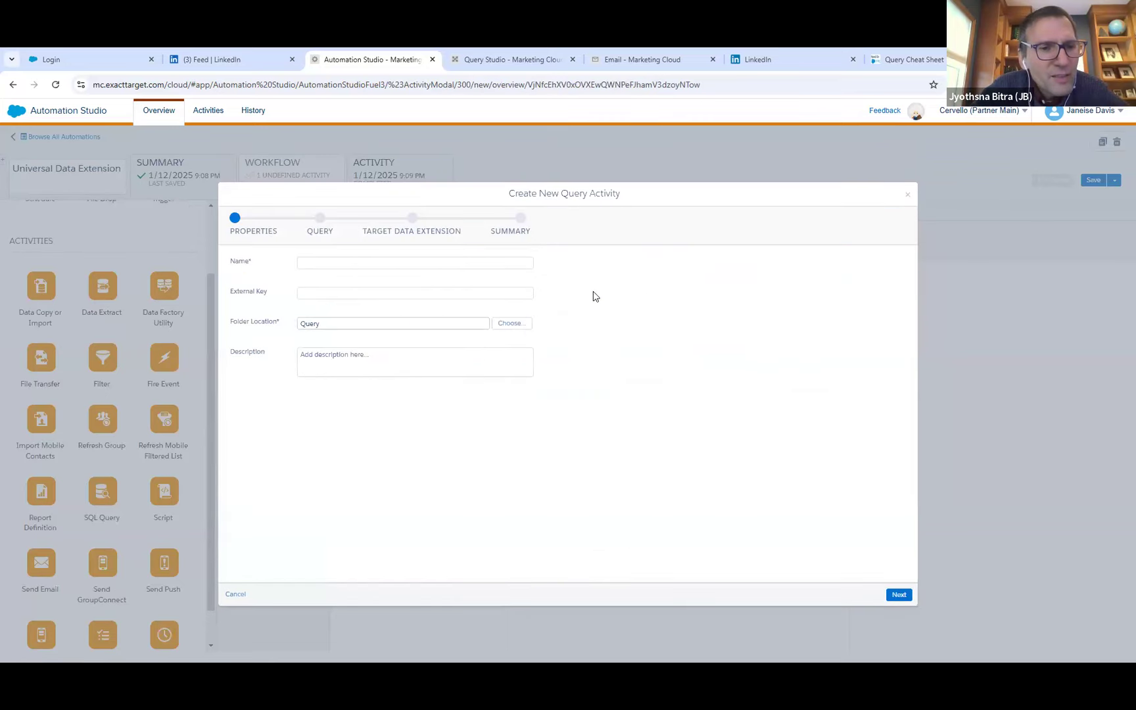
Name the query activity Final Community Member Query, set its folder to Query/Hands On/BostonMarketerGroup and proceed to the SQL query stage.
{"action": "left_click", "coordinate": [459, 263]}
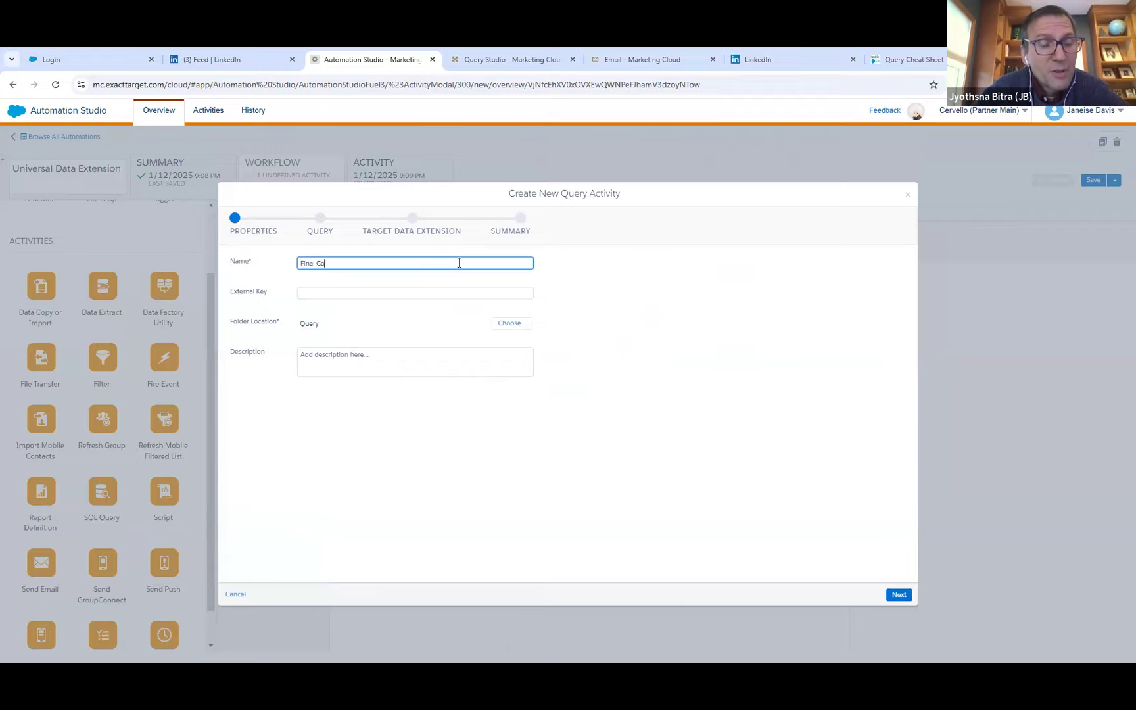
{"action": "type", "text": "Member Query"}
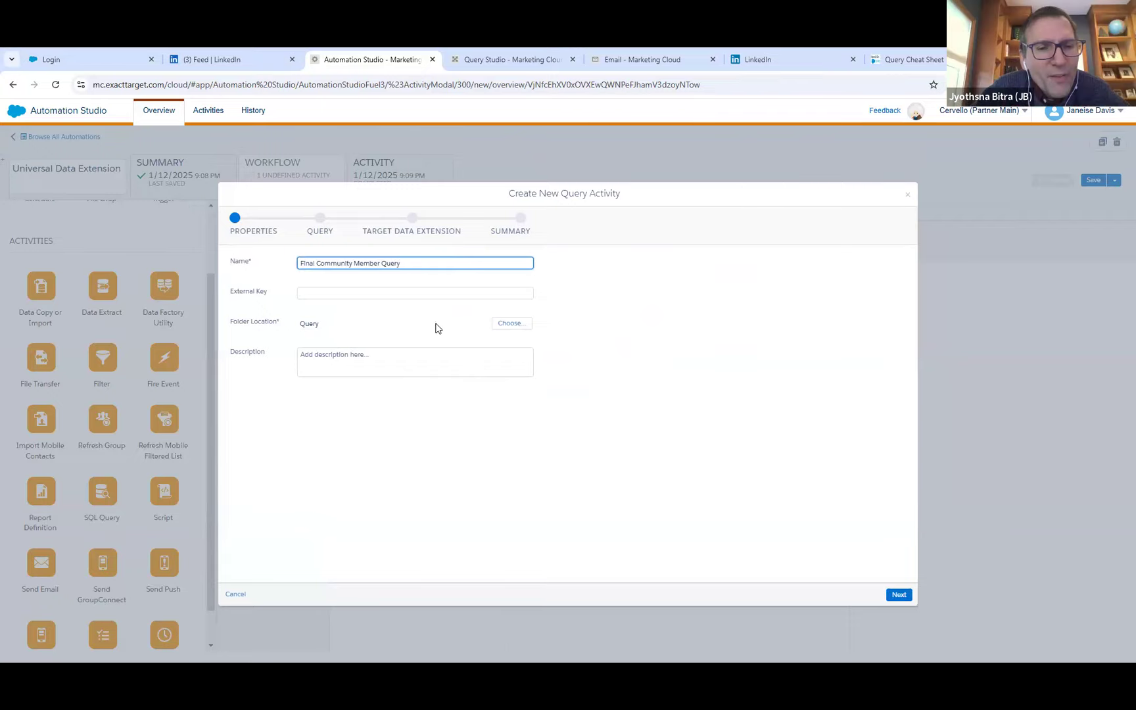
{"action": "left_click", "coordinate": [511, 325]}
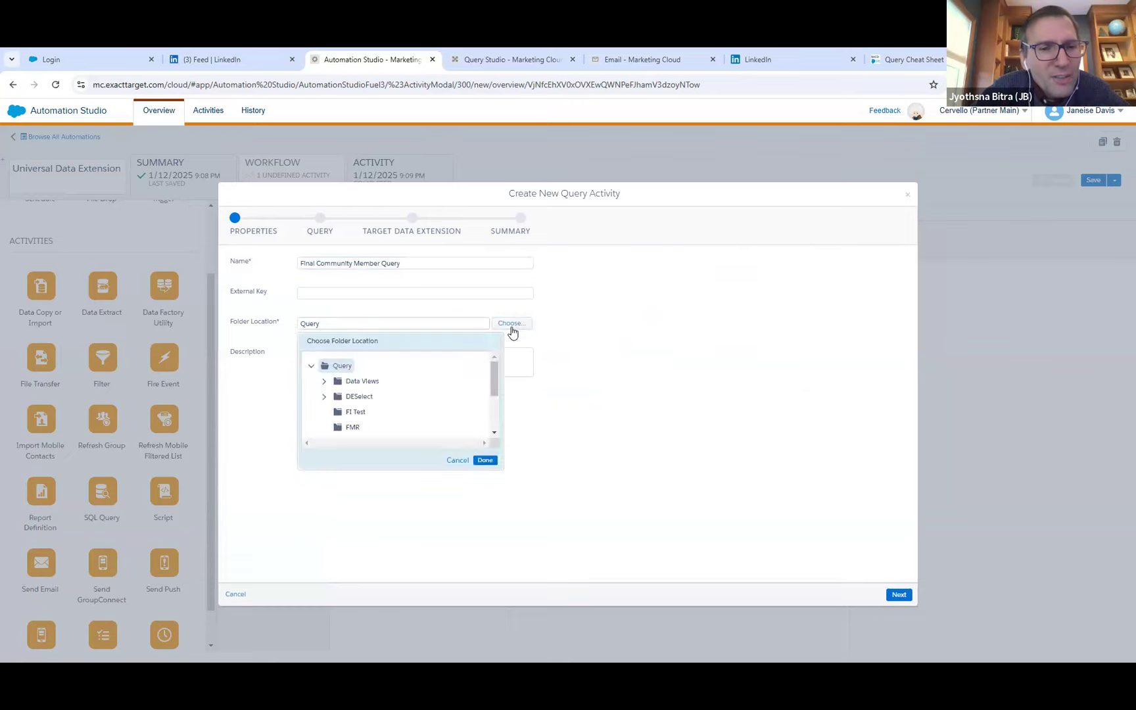
{"action": "left_click_drag", "start_coordinate": [493, 380], "coordinate": [493, 412]}
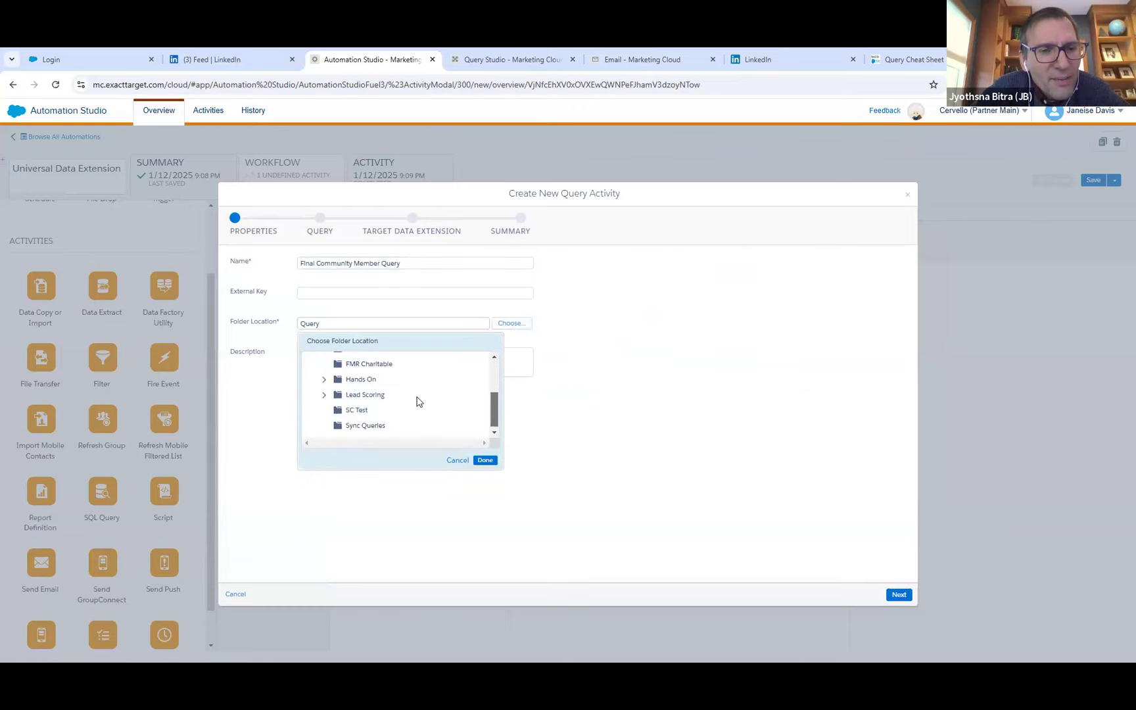
{"action": "left_click", "coordinate": [322, 380]}
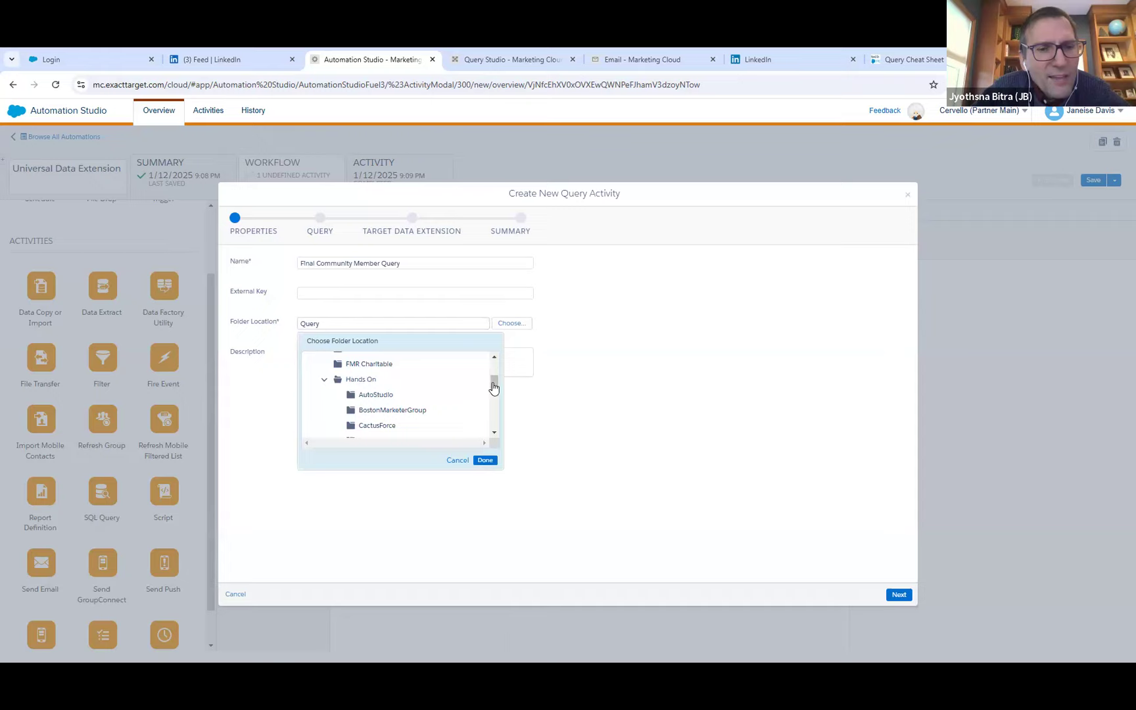
{"action": "left_click_drag", "start_coordinate": [494, 389], "coordinate": [429, 397]}
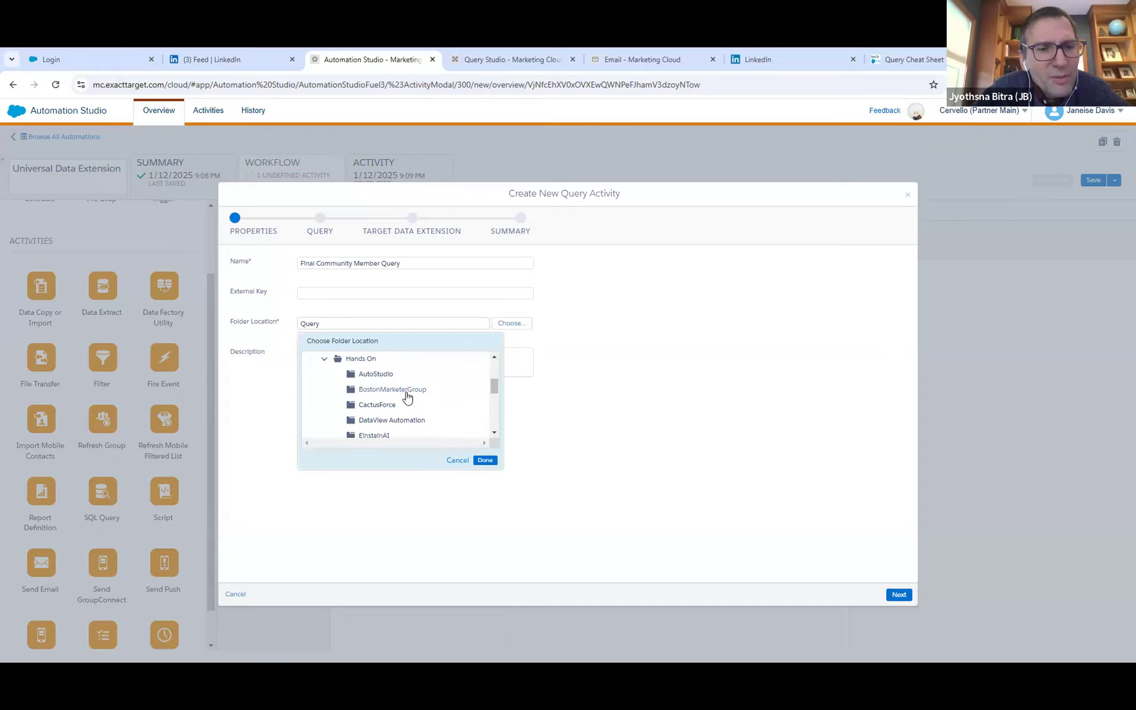
{"action": "left_click", "coordinate": [407, 394]}
{"action": "left_click", "coordinate": [485, 461]}
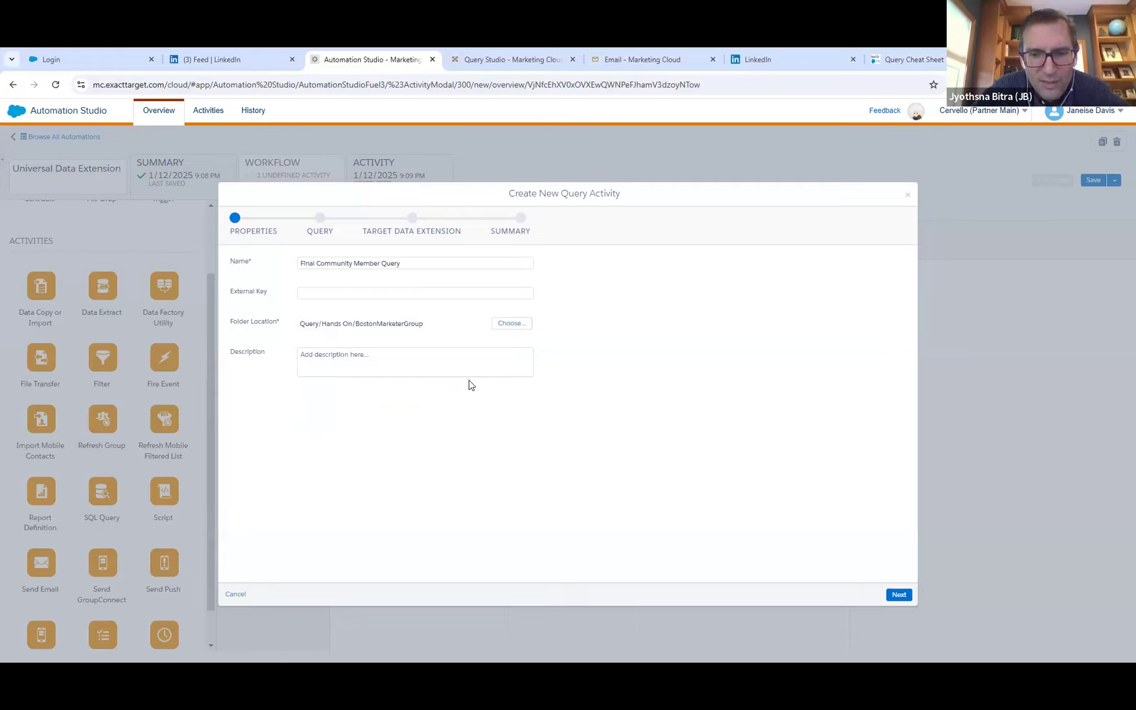
{"action": "left_click", "coordinate": [459, 366]}
{"action": "left_click", "coordinate": [682, 427]}
{"action": "left_click", "coordinate": [900, 595]}
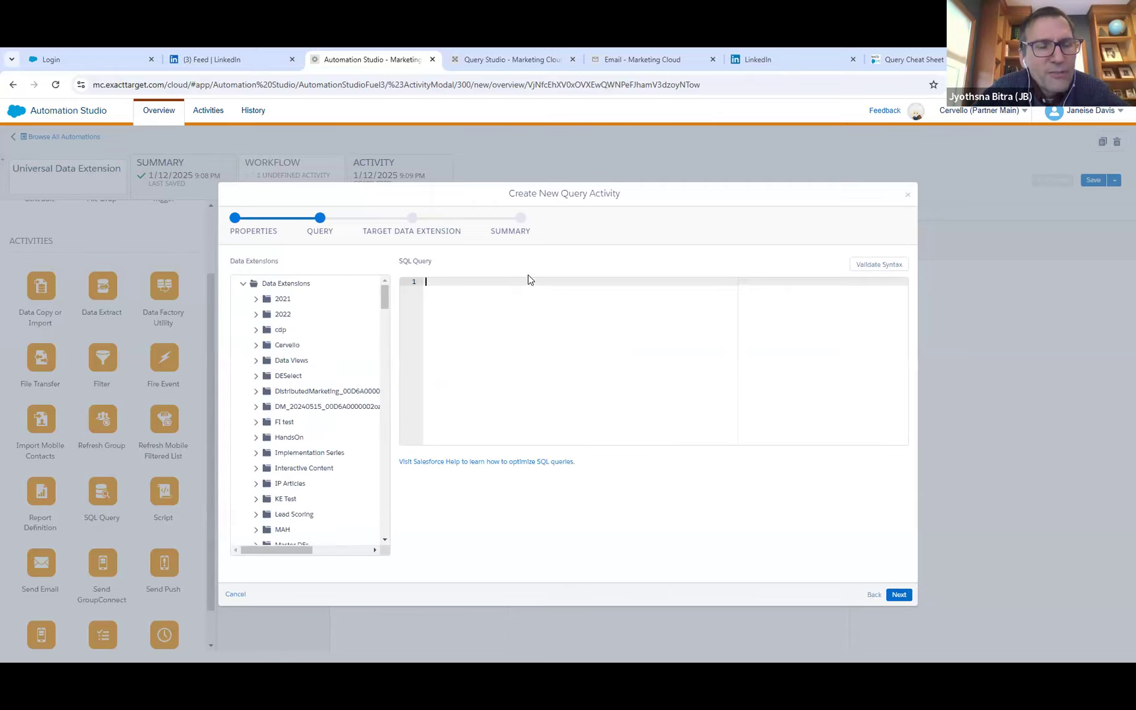
Copy the entire SQL query from Query Studio and paste it into the new query activity in Automation Studio.
{"action": "left_click", "coordinate": [505, 61]}
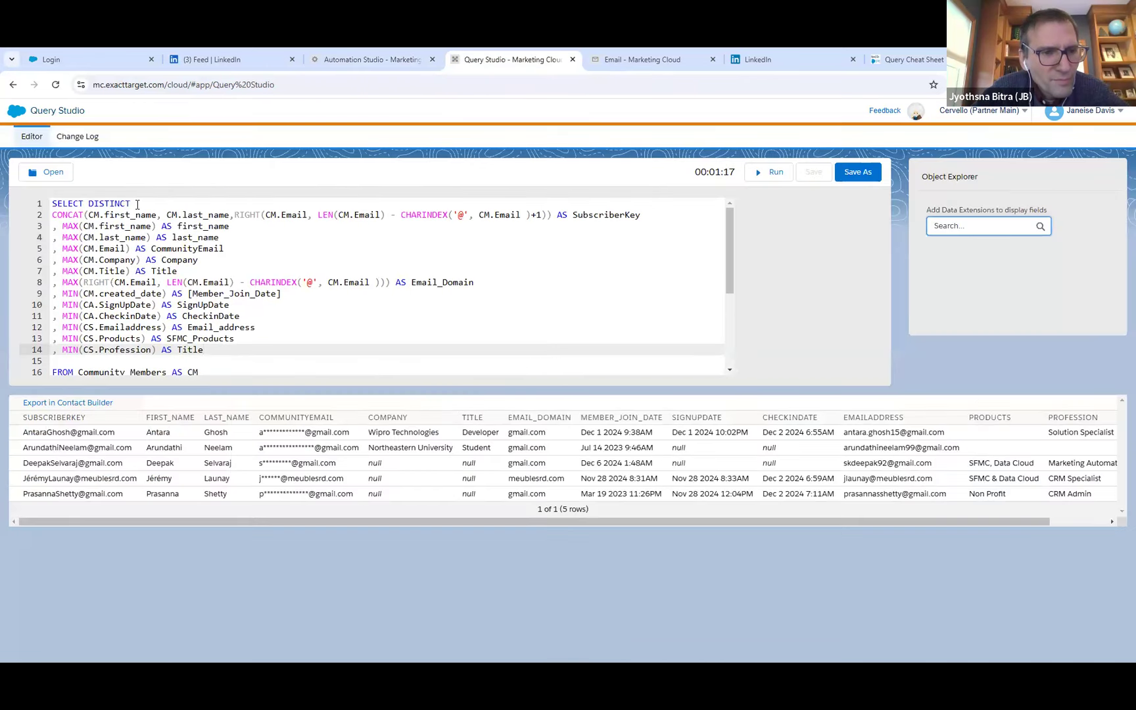
{"action": "left_click", "coordinate": [137, 205]}
{"action": "key", "text": "ctrl+a"}
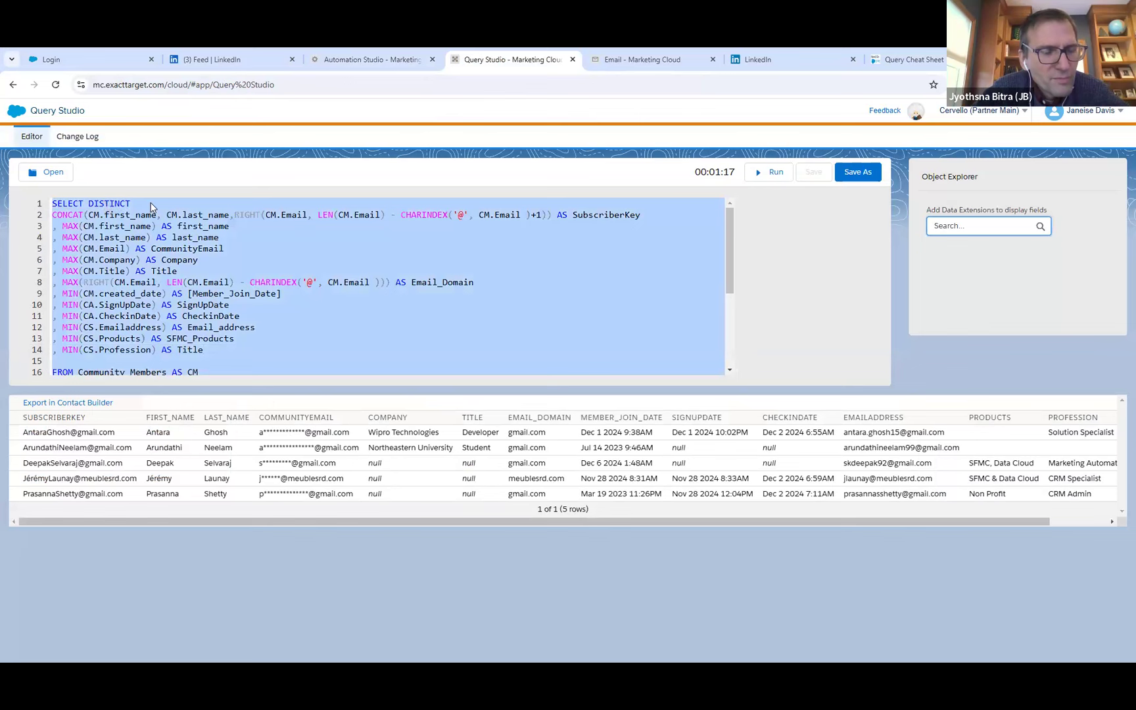
{"action": "key", "text": "ctrl+c"}
{"action": "left_click", "coordinate": [372, 59]}
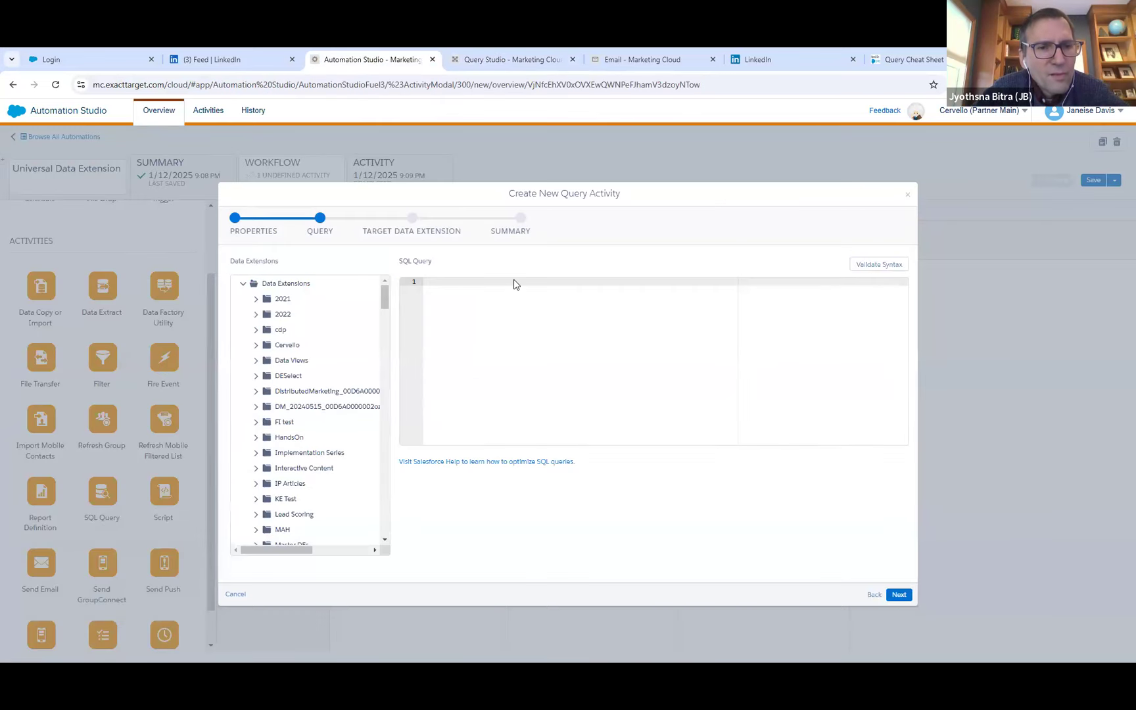
{"action": "key", "text": "ctrl+v"}
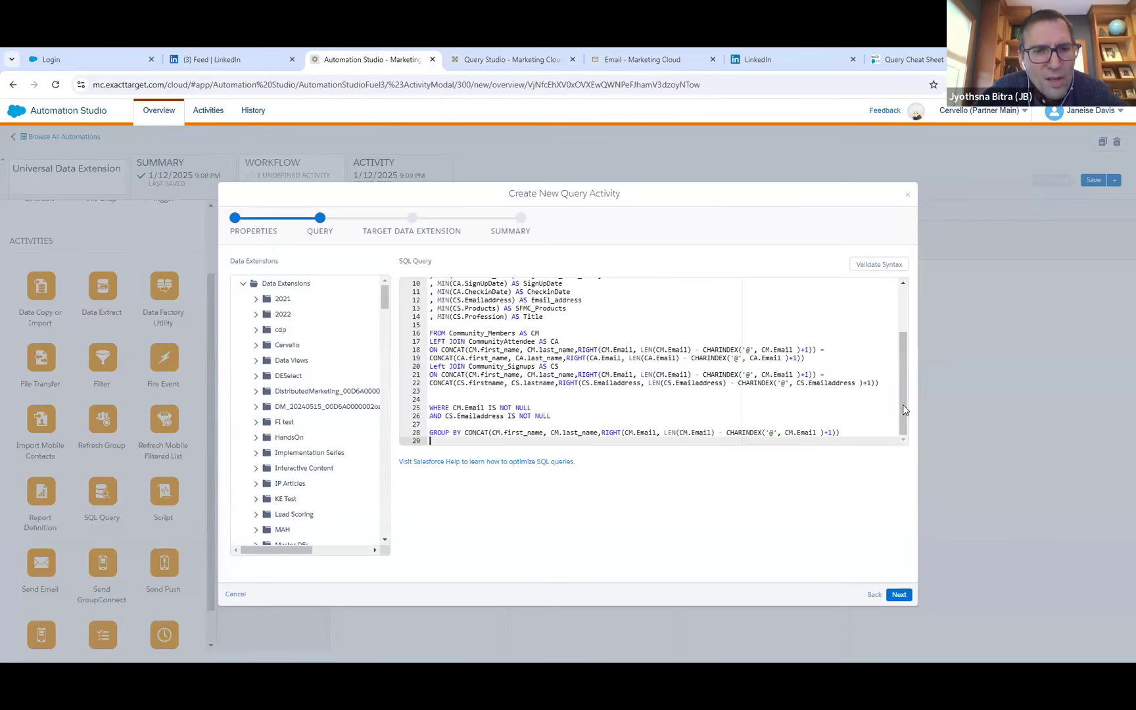
Remove the condition AND CS.Emailaddress IS NOT NULL from the pasted SQL query and validate its syntax.
{"action": "left_click_drag", "start_coordinate": [903, 398], "coordinate": [905, 344]}
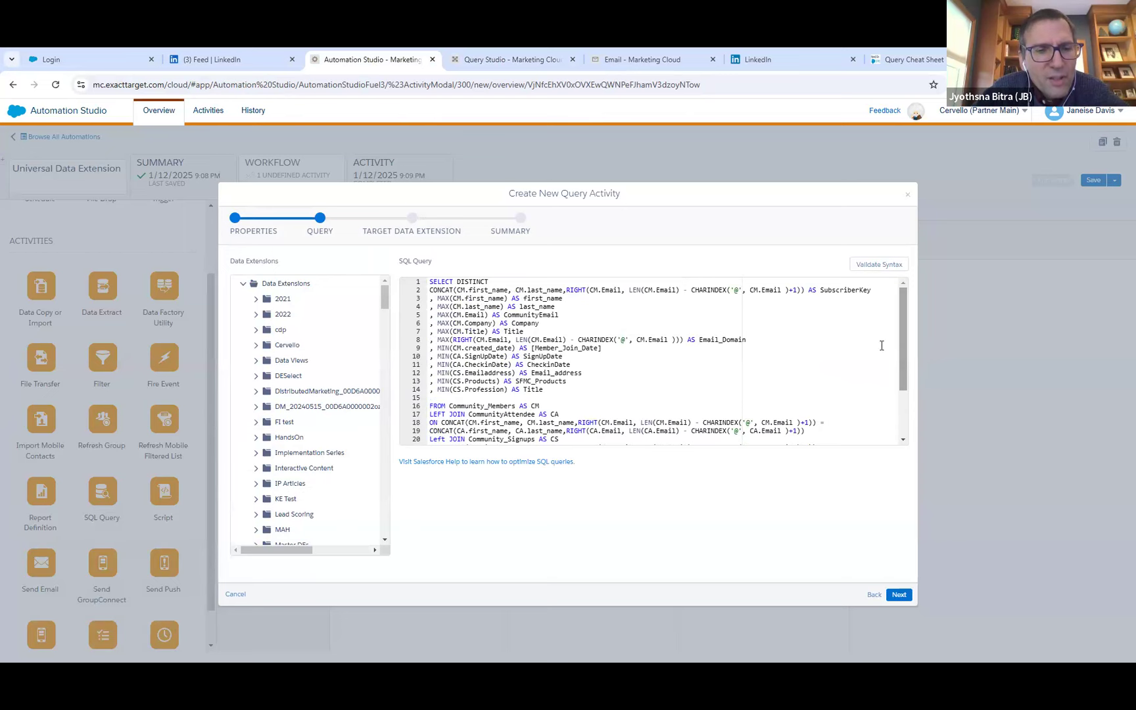
{"action": "left_click_drag", "start_coordinate": [903, 346], "coordinate": [902, 436]}
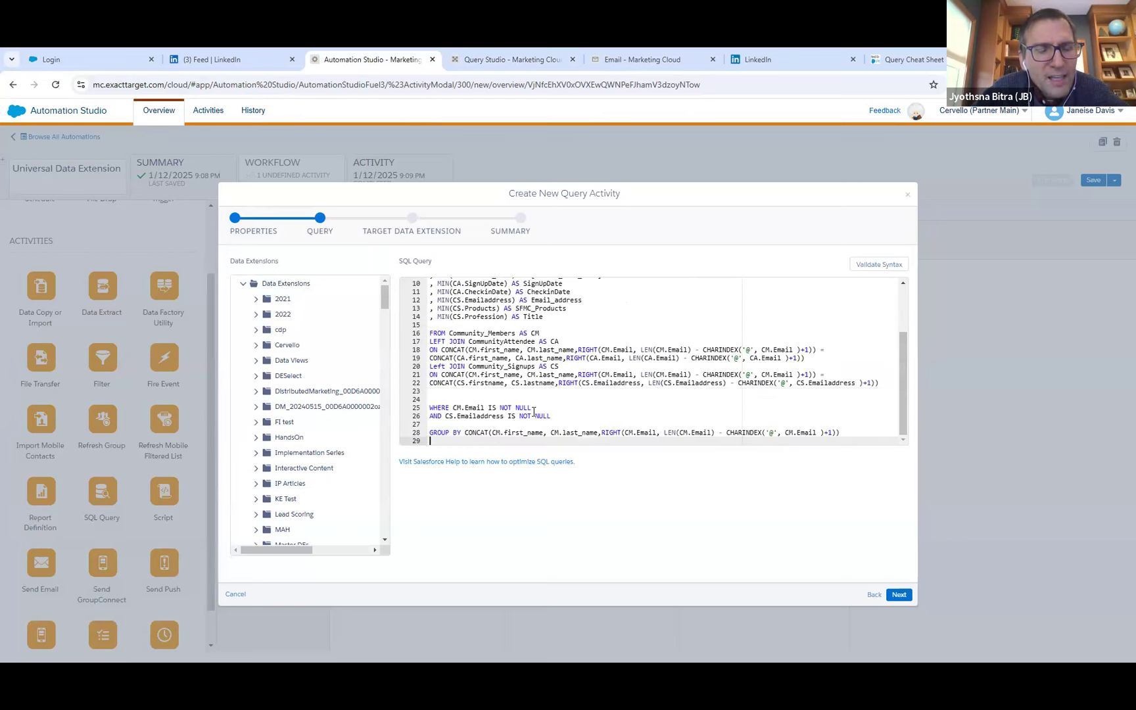
{"action": "left_click_drag", "start_coordinate": [558, 418], "coordinate": [430, 418]}
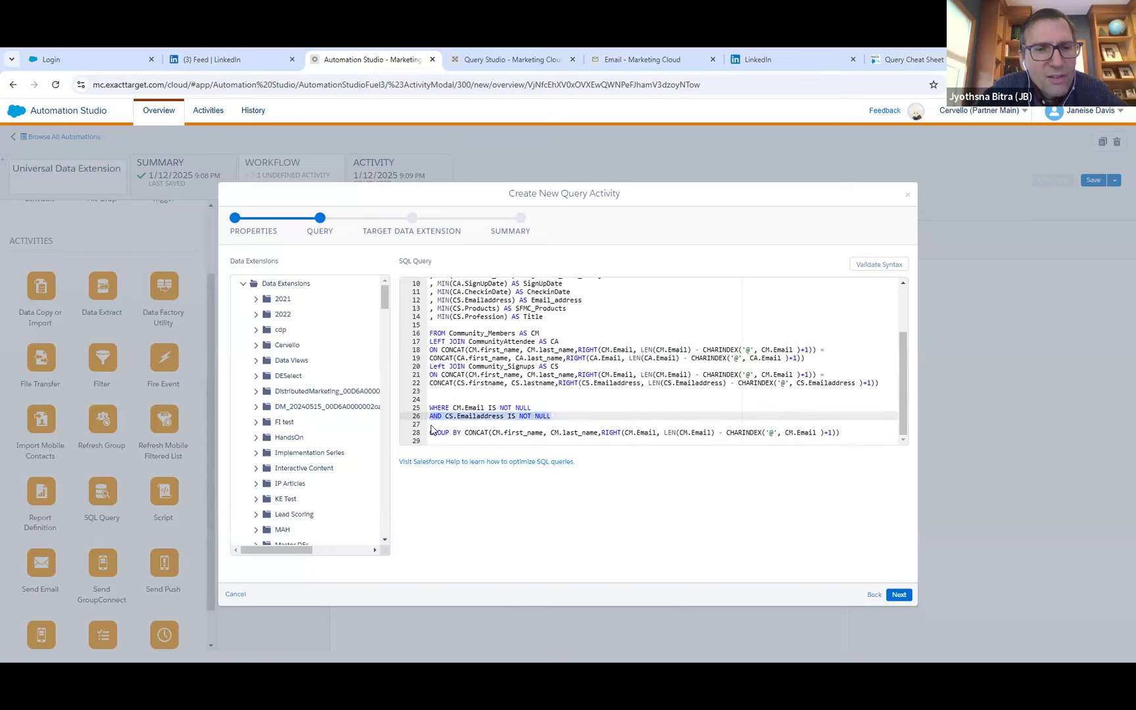
{"action": "key", "text": "BackSpace"}
{"action": "key", "text": "BackSpace"}
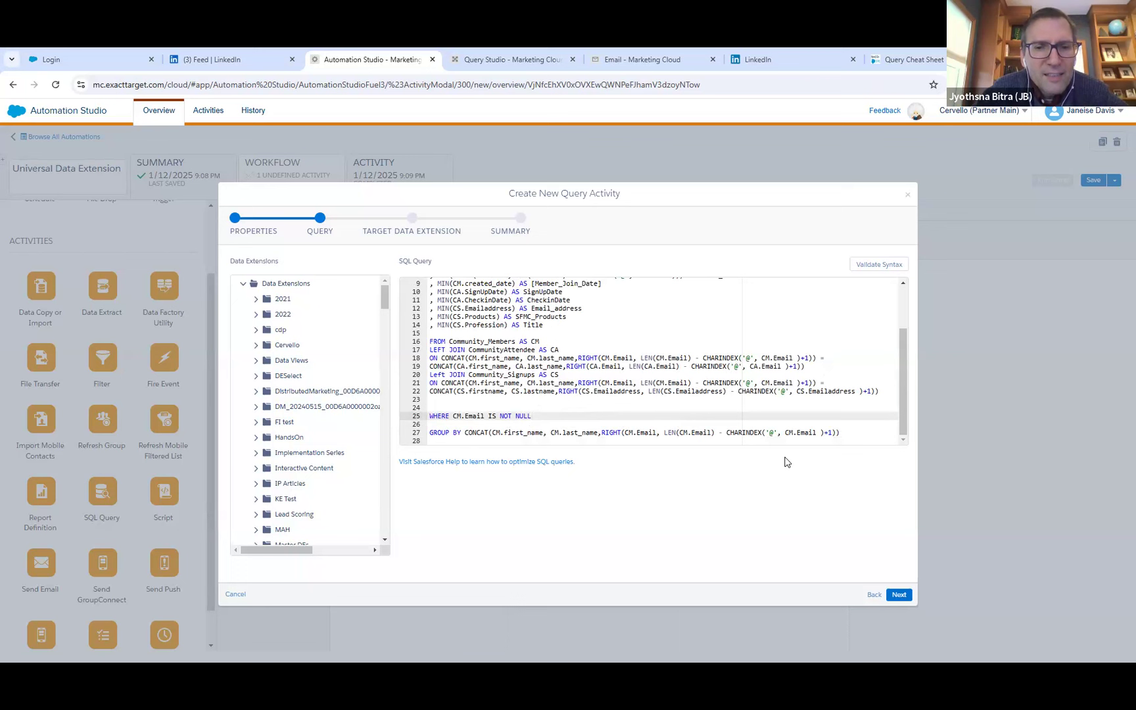
{"action": "left_click", "coordinate": [865, 265]}
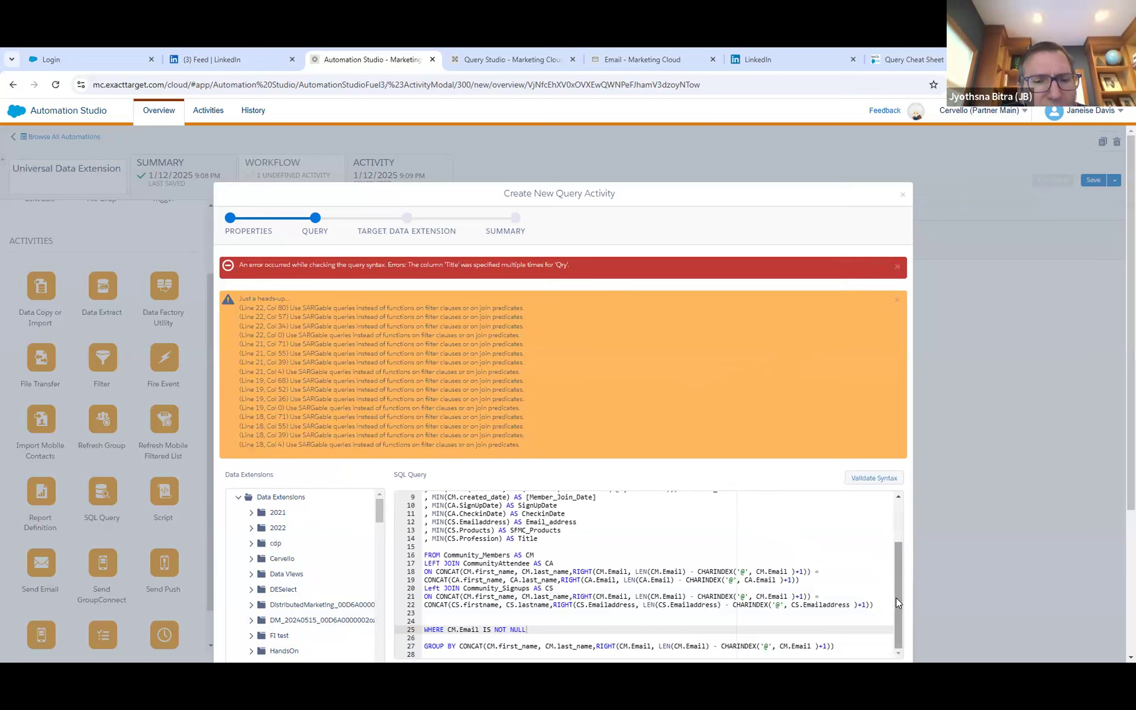
Delete the MIN(CS.Profession) AS Title column from the SELECT list and validate the query syntax again.
{"action": "left_click_drag", "start_coordinate": [897, 598], "coordinate": [888, 550]}
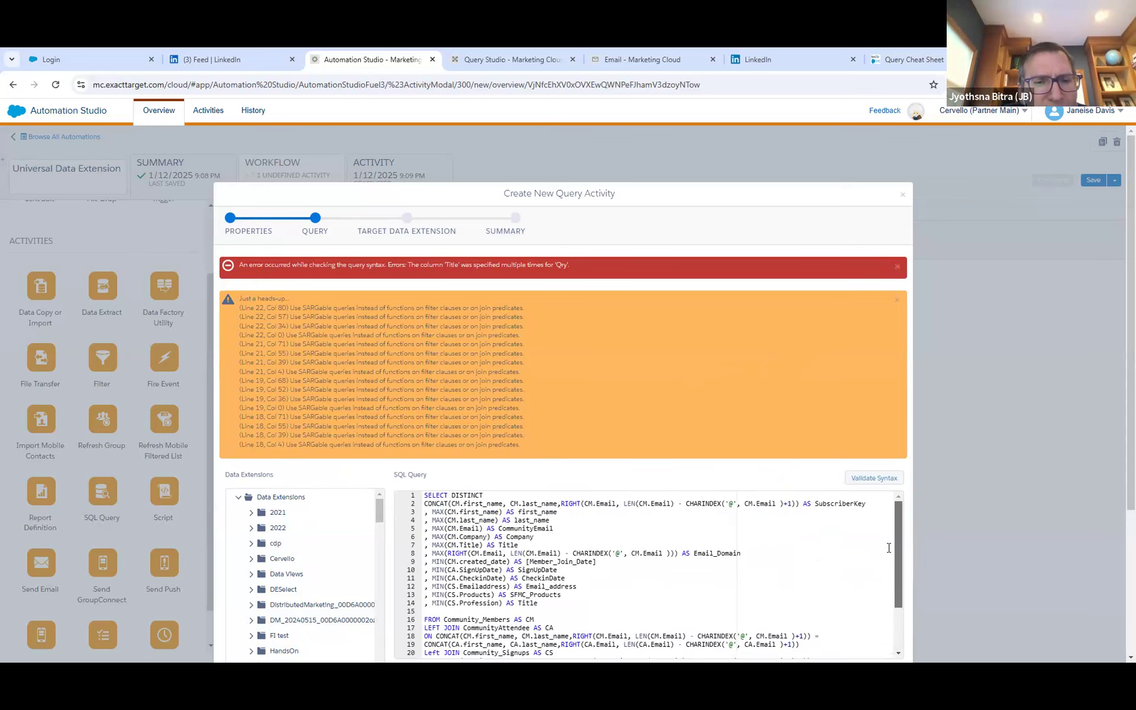
{"action": "left_click", "coordinate": [519, 545]}
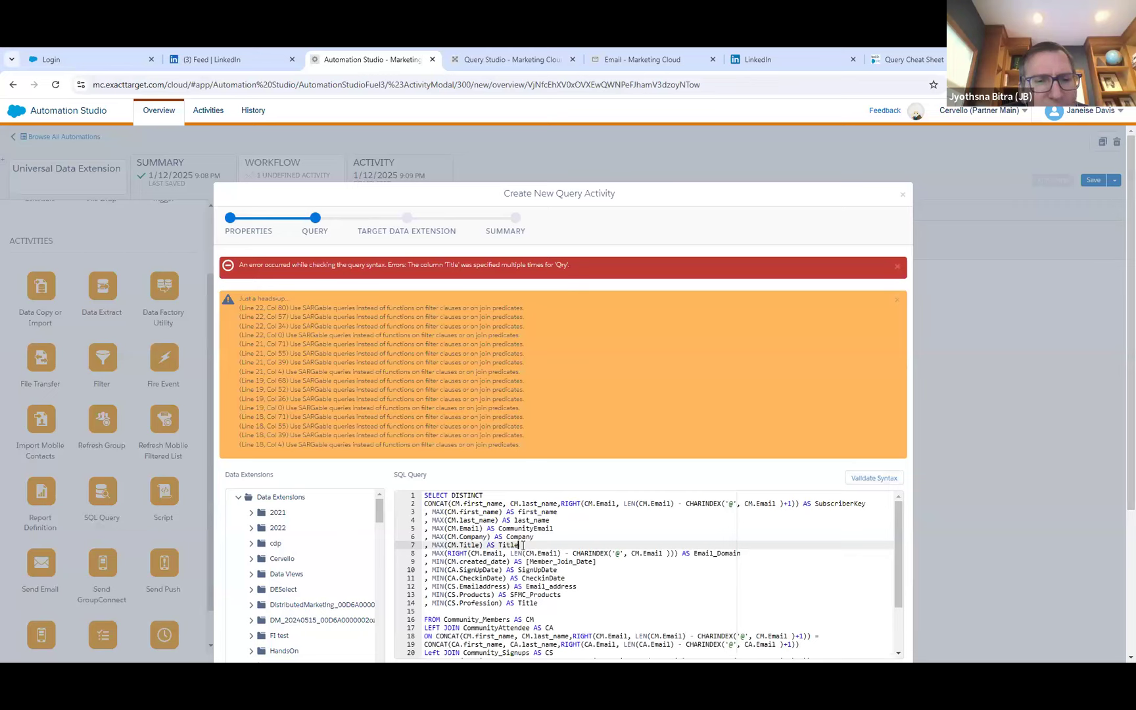
{"action": "left_click_drag", "start_coordinate": [558, 602], "coordinate": [412, 604]}
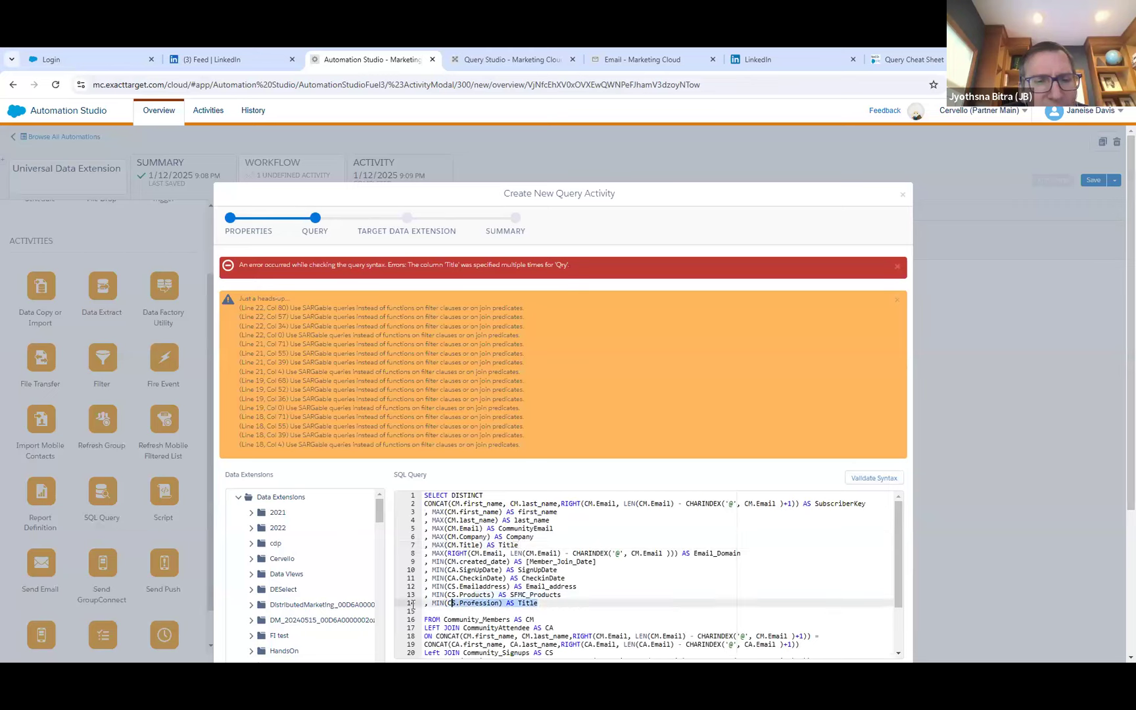
{"action": "key", "text": "BackSpace"}
{"action": "key", "text": "BackSpace"}
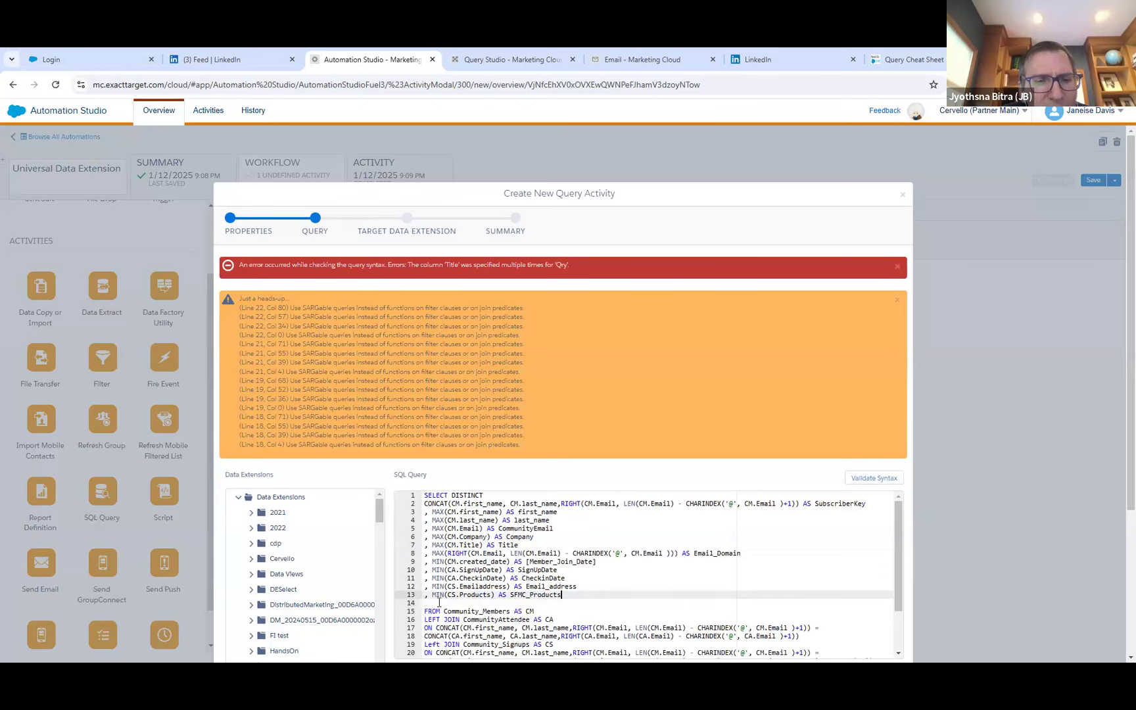
{"action": "left_click", "coordinate": [878, 480]}
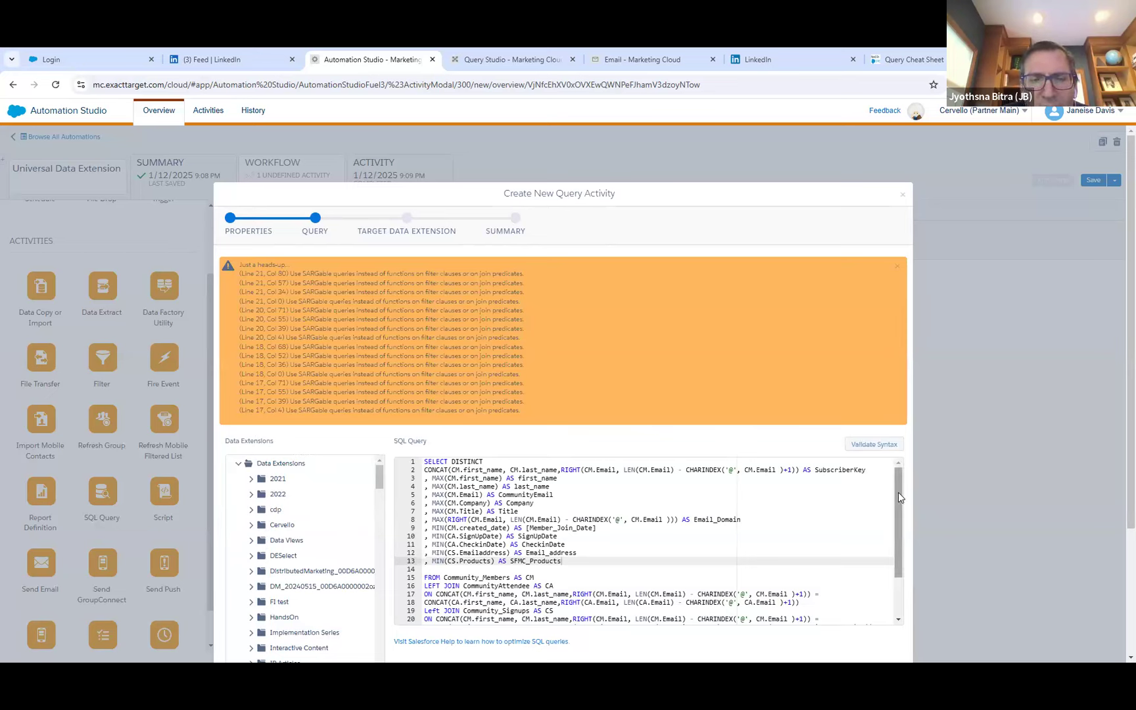
Proceed to the target data extension stage and select Universal_Subscribers from HandsOn/BostonMarketerGroup/Subscriber_File.
{"action": "scroll", "coordinate": [891, 545], "scroll_direction": "down", "scroll_amount": 1}
{"action": "scroll", "coordinate": [890, 544], "scroll_direction": "down", "scroll_amount": 5}
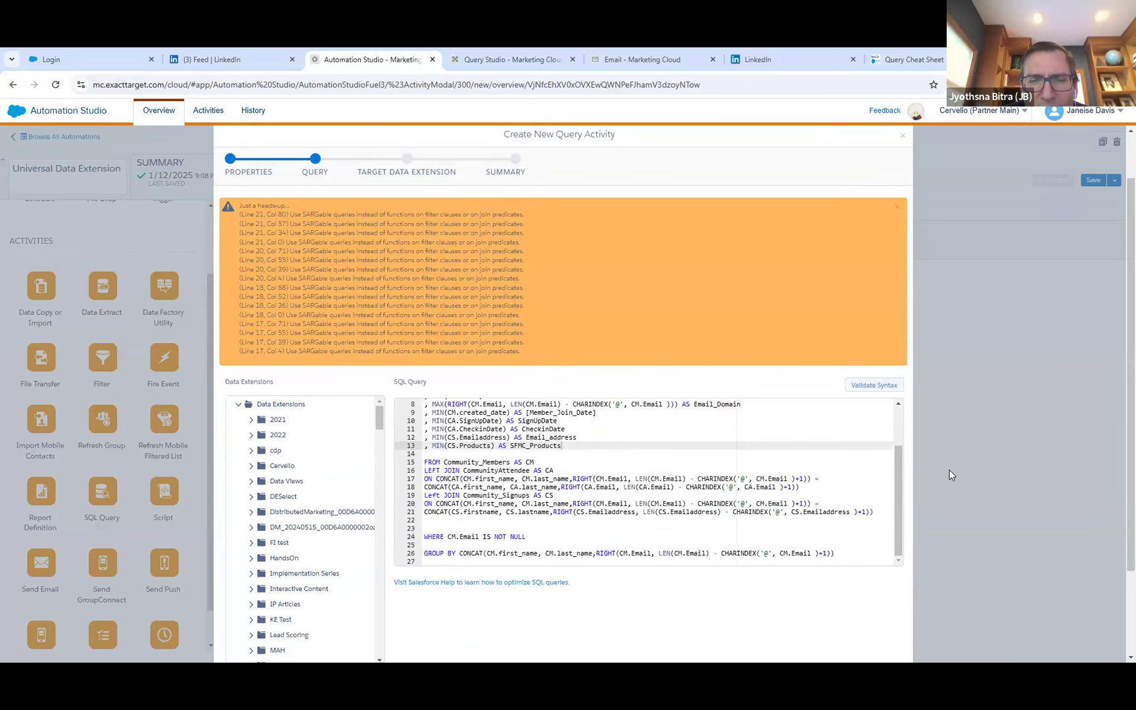
{"action": "left_click", "coordinate": [894, 594]}
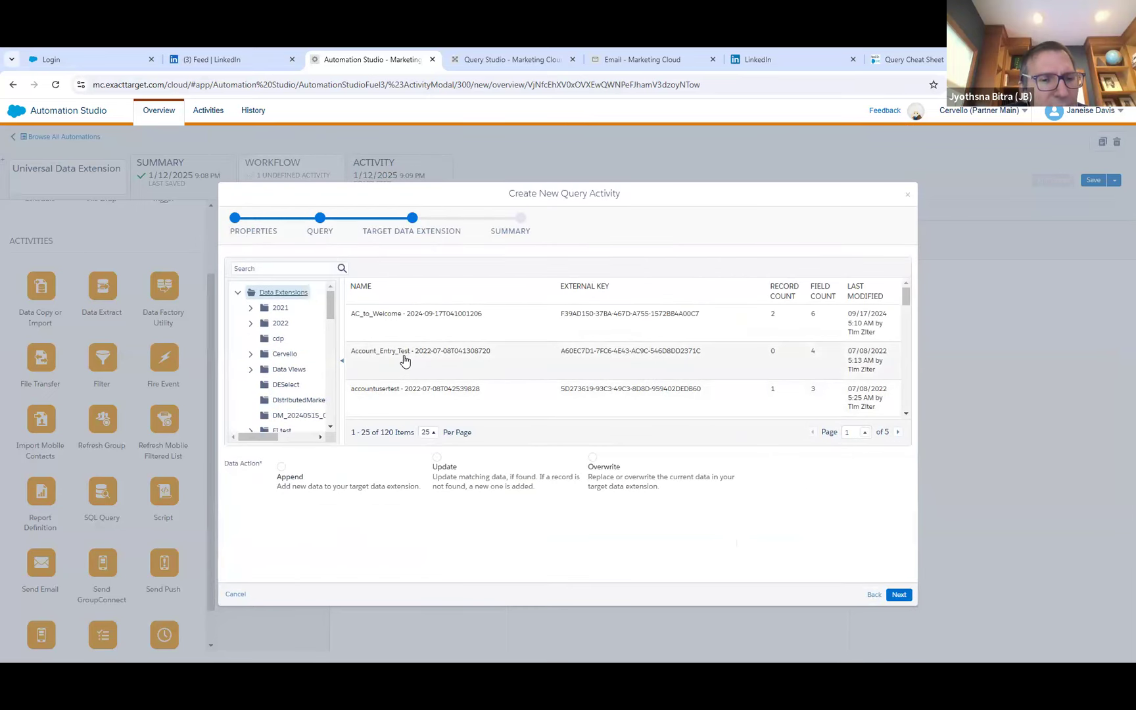
{"action": "scroll", "coordinate": [325, 315], "scroll_direction": "down", "scroll_amount": 3}
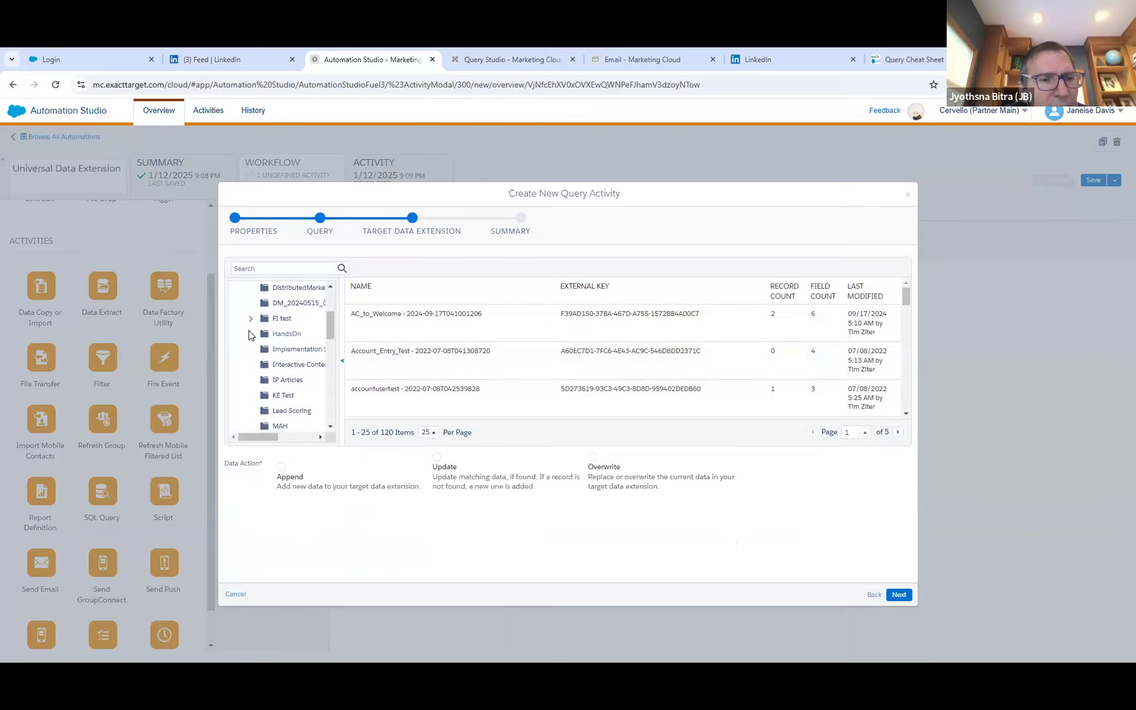
{"action": "left_click", "coordinate": [250, 334]}
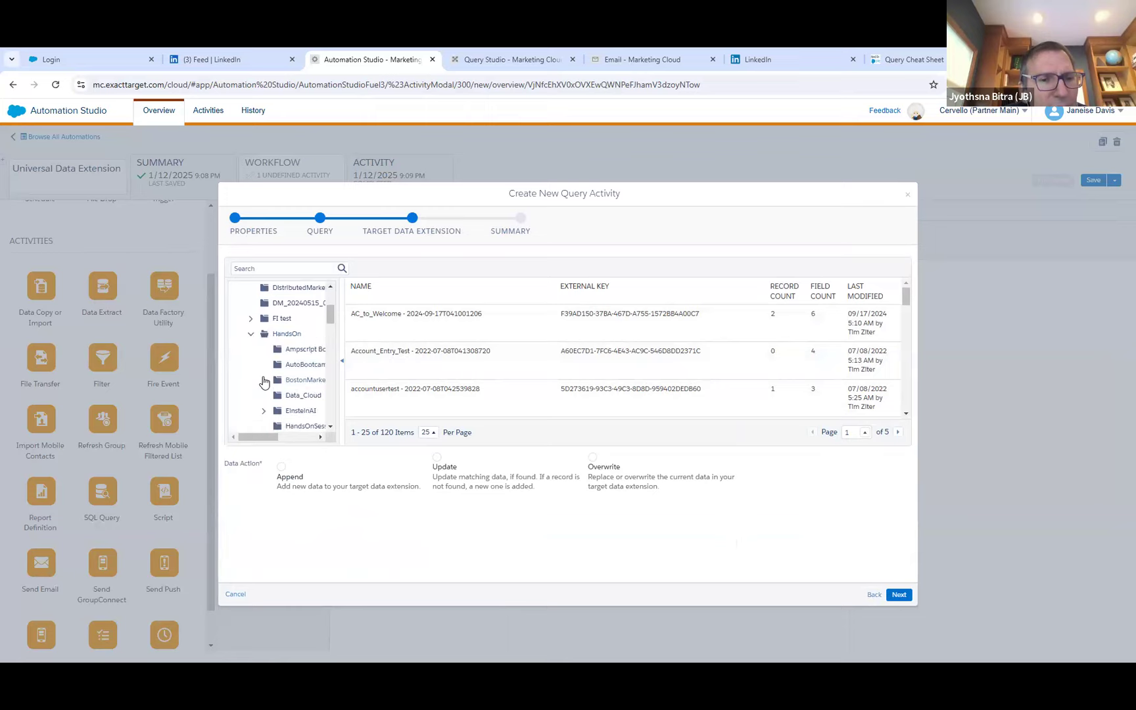
{"action": "left_click", "coordinate": [263, 380]}
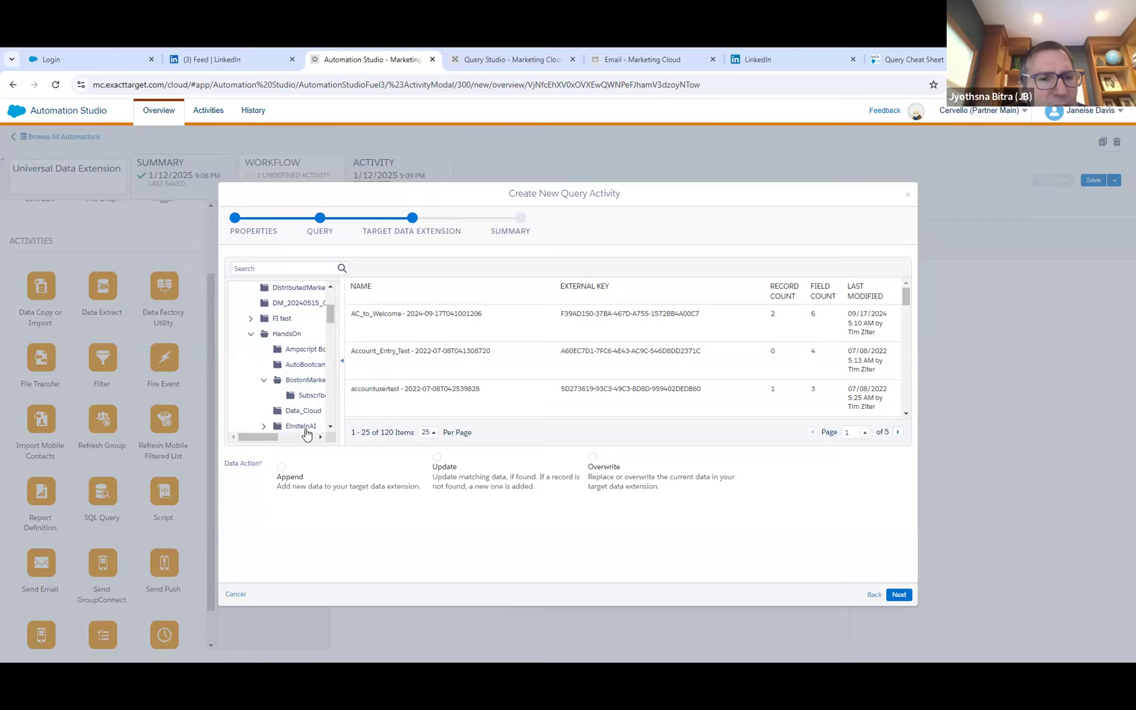
{"action": "left_click_drag", "start_coordinate": [275, 437], "coordinate": [296, 437]}
{"action": "left_click", "coordinate": [268, 395]}
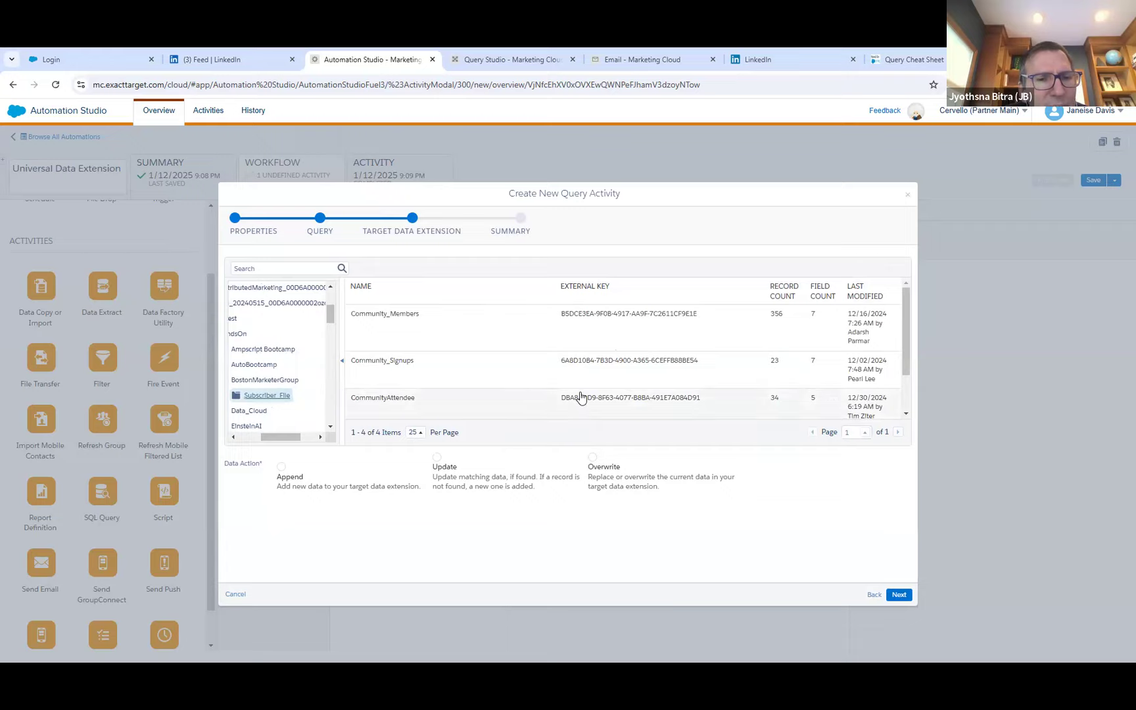
{"action": "scroll", "coordinate": [579, 395], "scroll_direction": "down", "scroll_amount": 3}
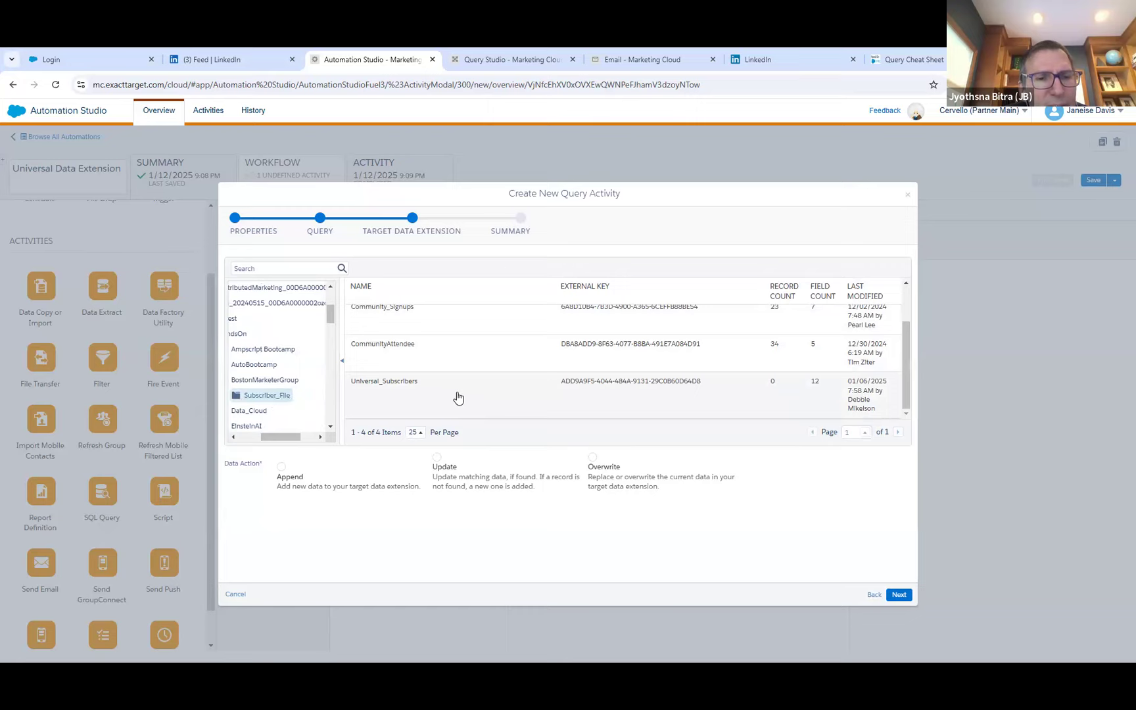
{"action": "left_click", "coordinate": [458, 398]}
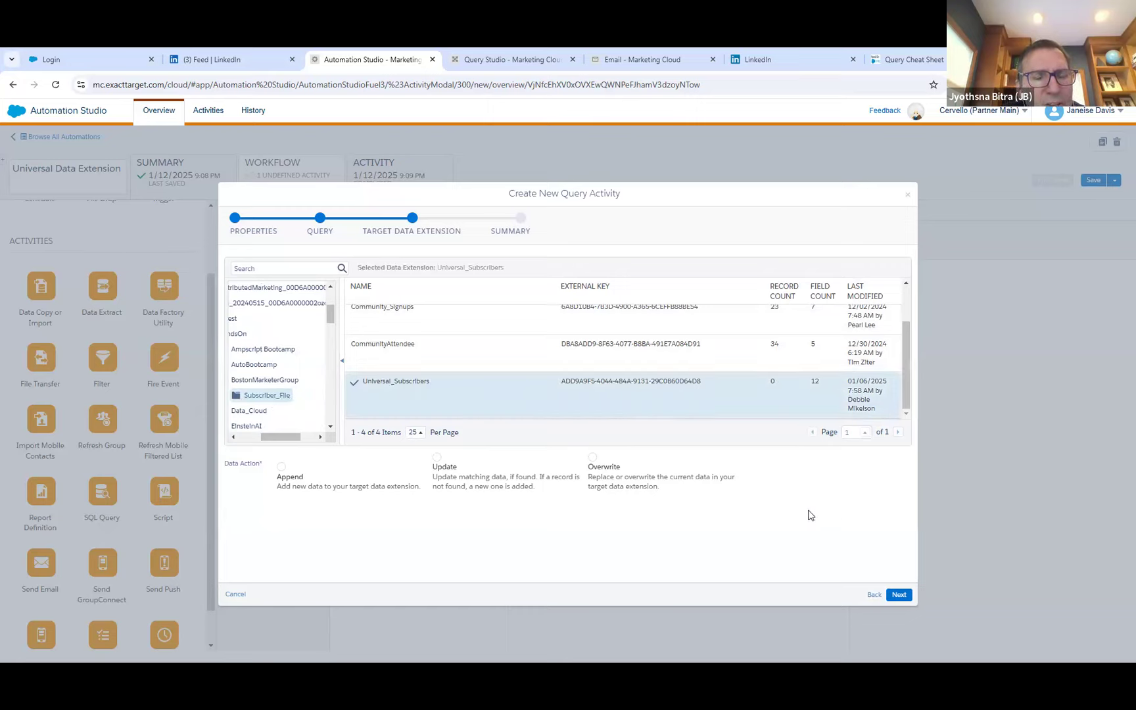
Finish creating the query activity with the Overwrite data action and save the Universal Data Extension automation.
{"action": "left_click", "coordinate": [593, 460]}
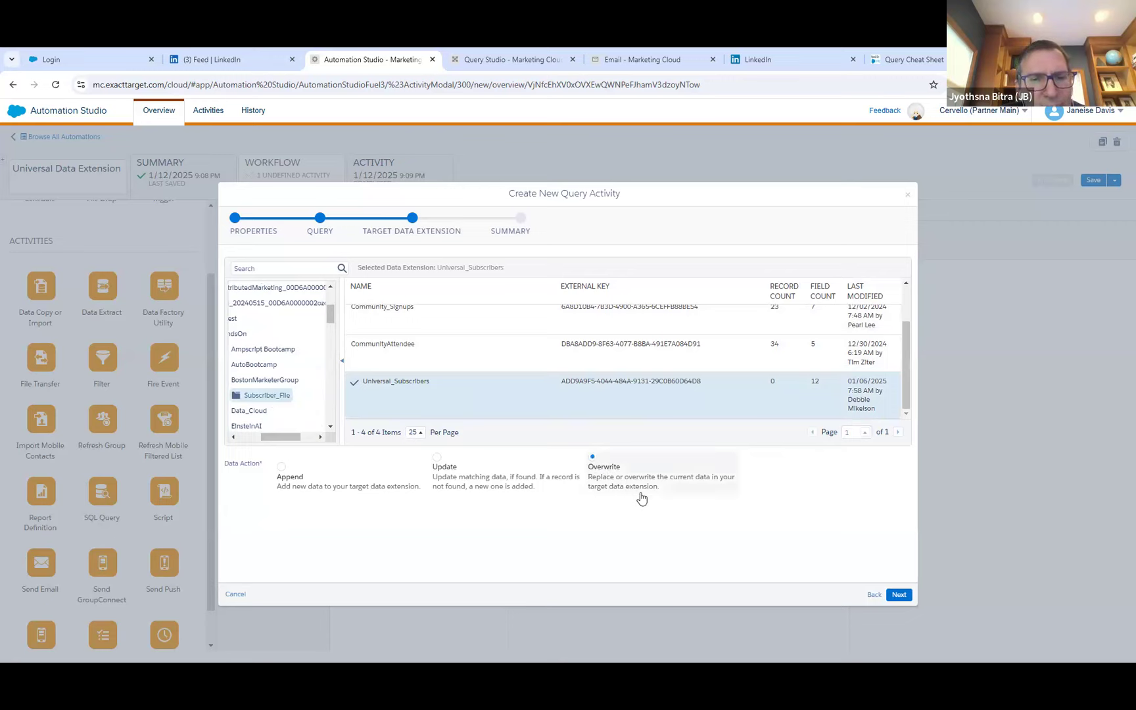
{"action": "left_click", "coordinate": [899, 595]}
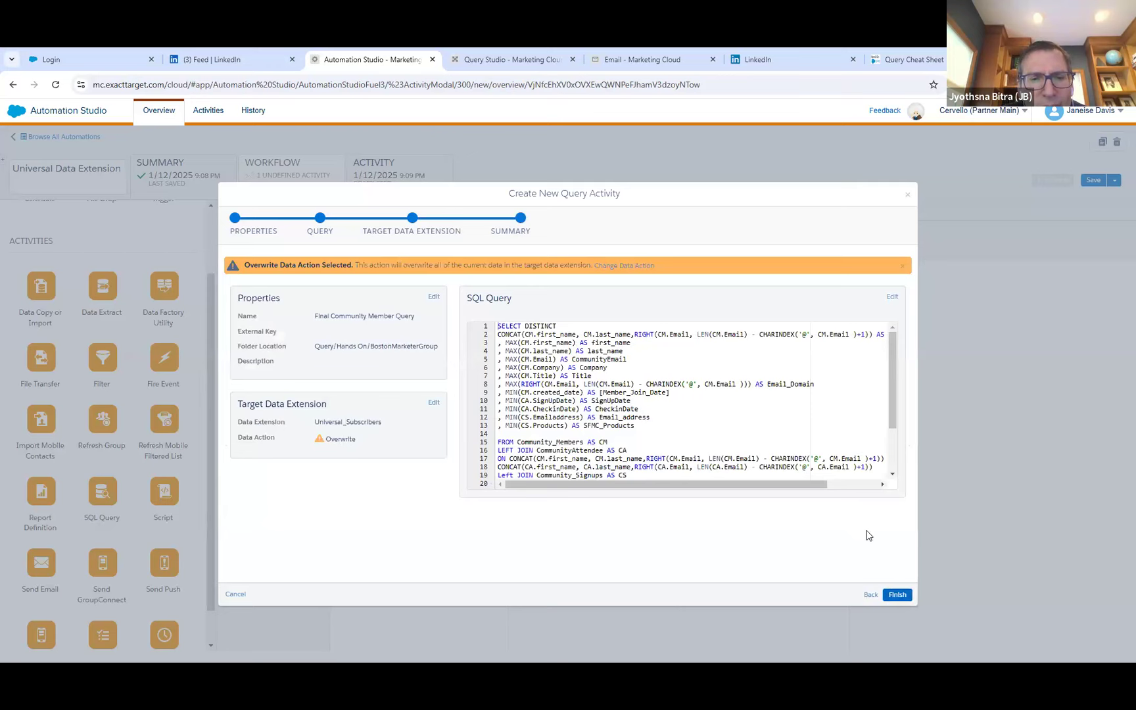
{"action": "left_click", "coordinate": [899, 595]}
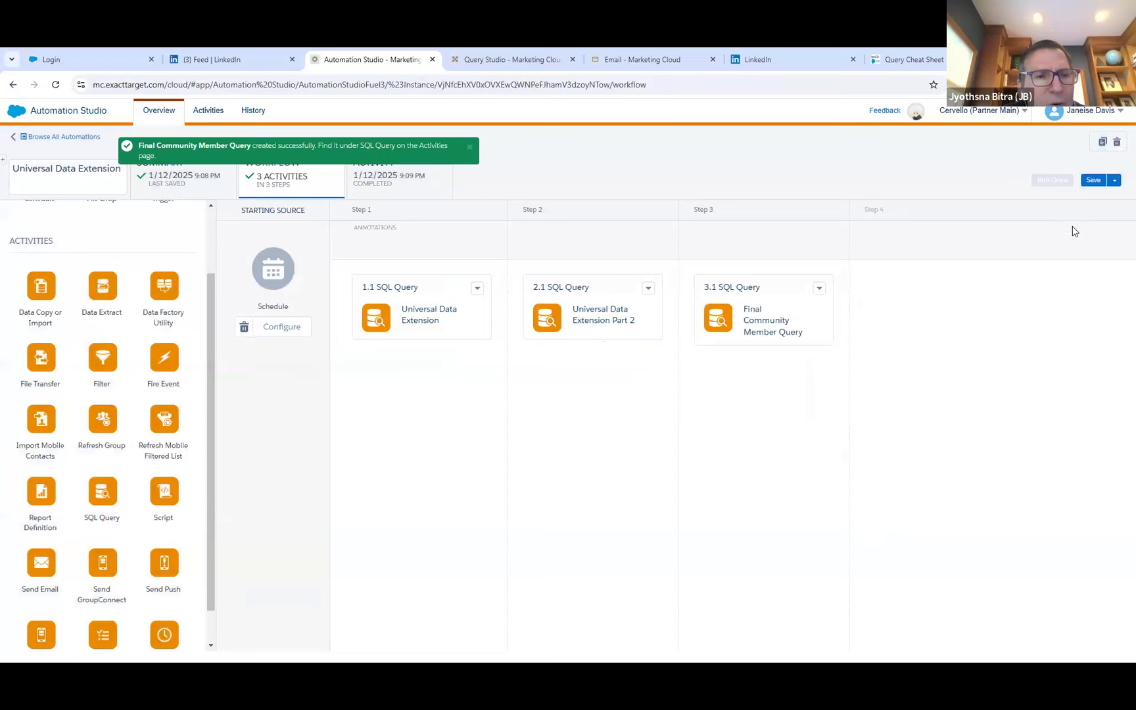
{"action": "left_click", "coordinate": [1092, 180]}
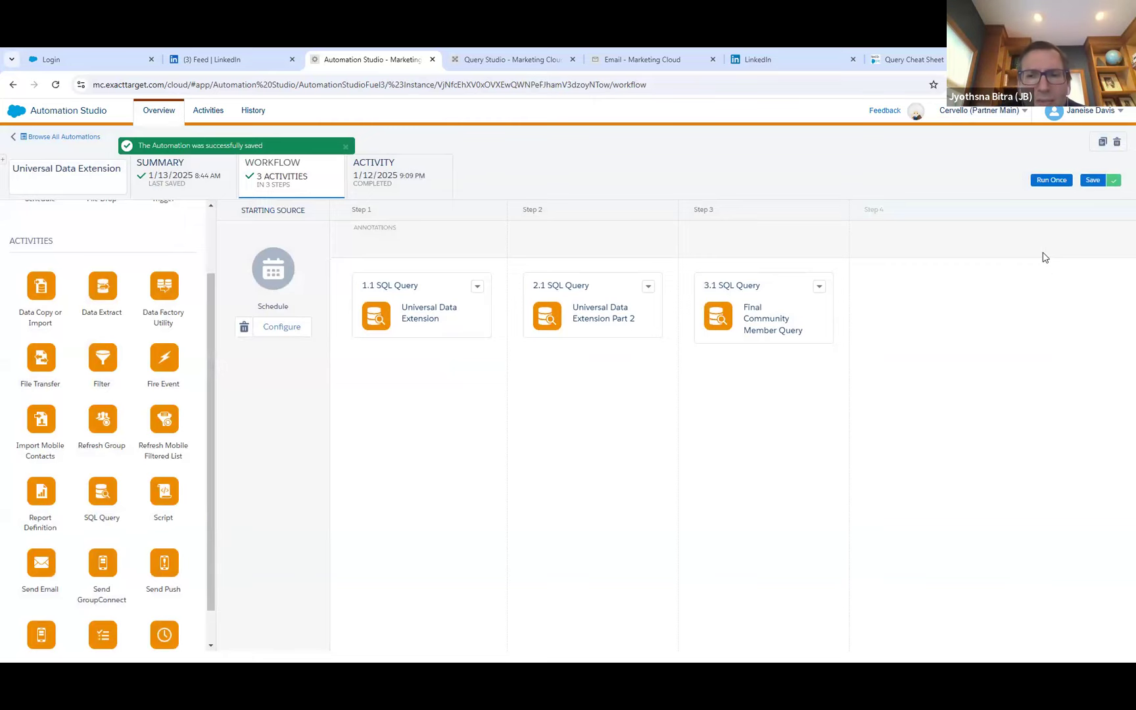
Run the automation once with only the Step 3 activity, Final Community Member Query, selected.
{"action": "left_click", "coordinate": [1052, 180]}
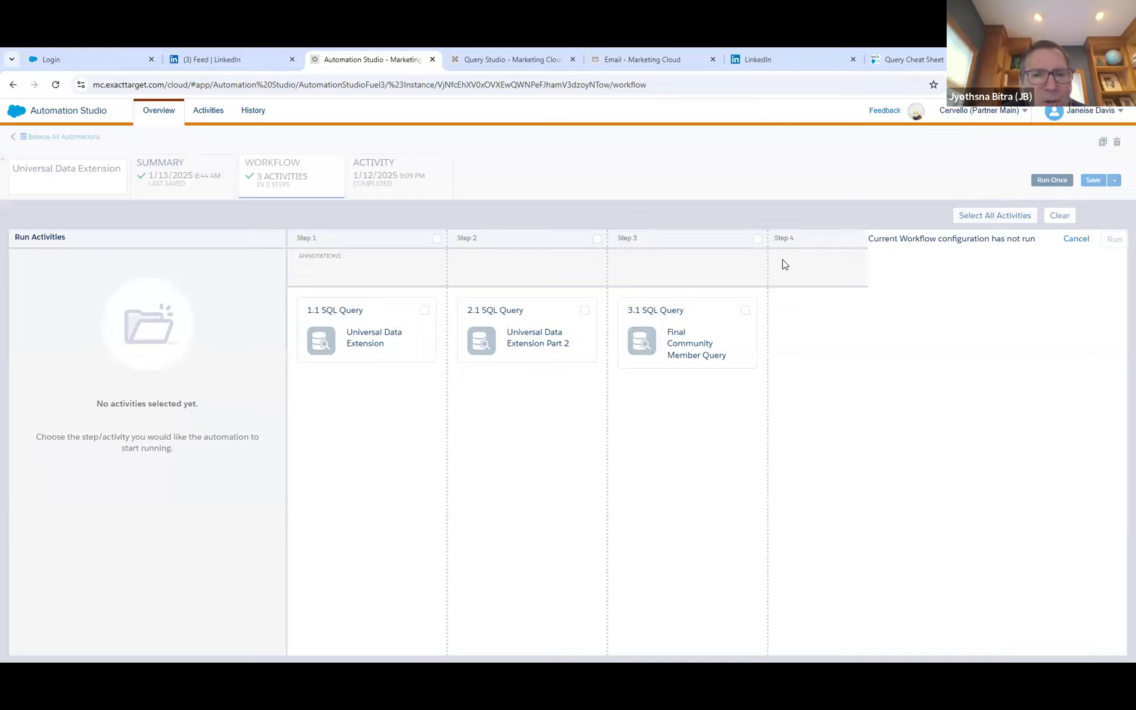
{"action": "left_click", "coordinate": [744, 310]}
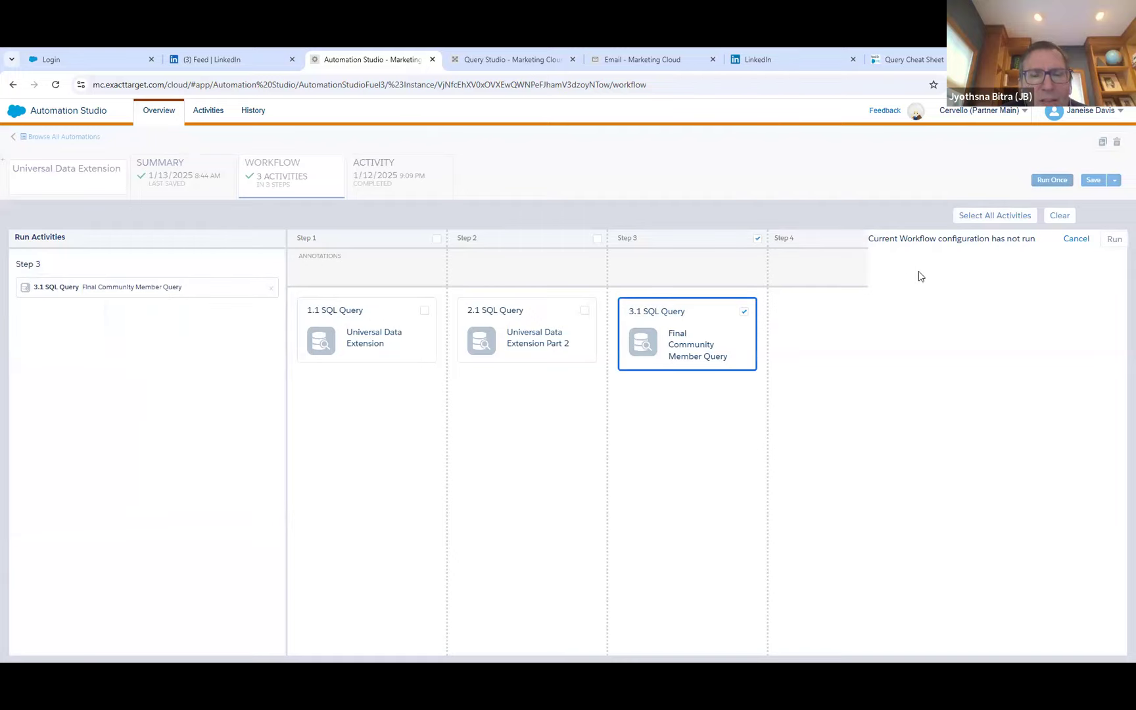
{"action": "left_click", "coordinate": [1113, 240]}
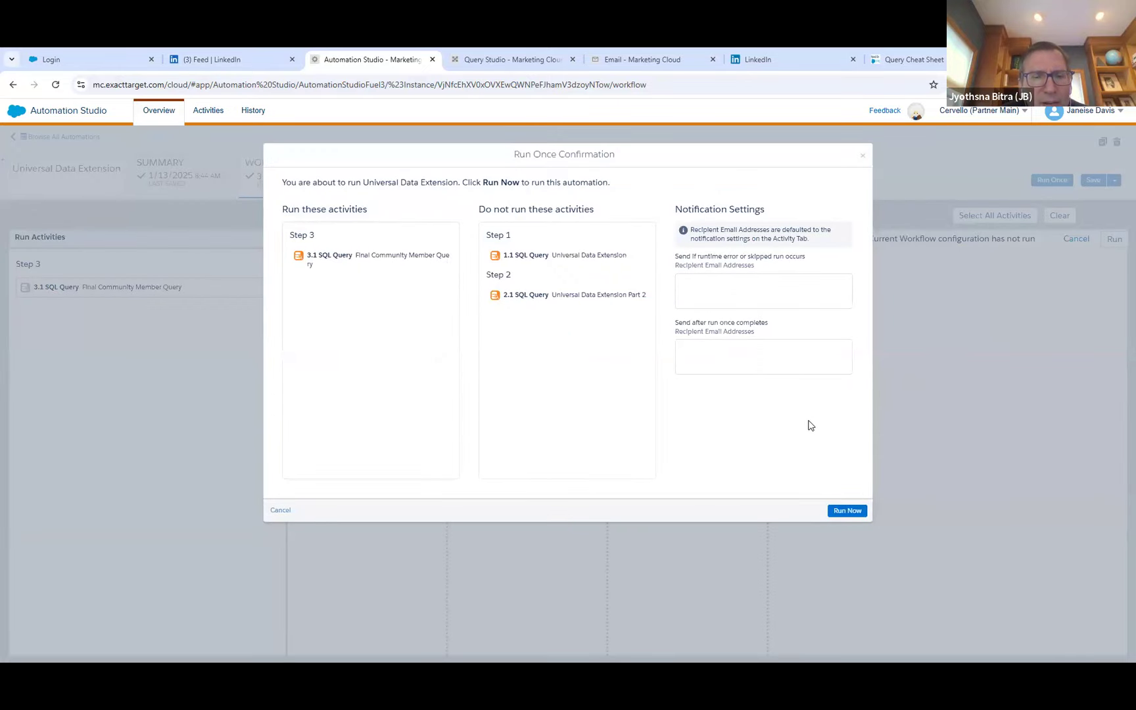
{"action": "left_click", "coordinate": [848, 512]}
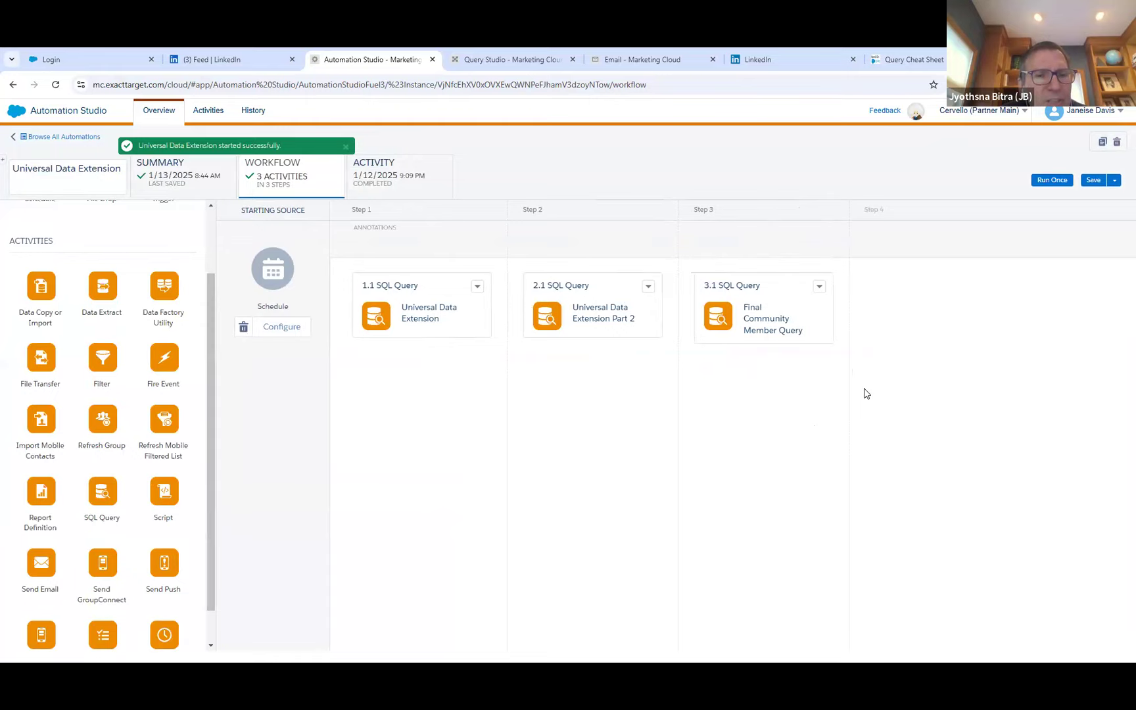
Refresh the automation's run log, and view the Subscriber_File folder's data extensions in Email Studio.
{"action": "left_click", "coordinate": [404, 185]}
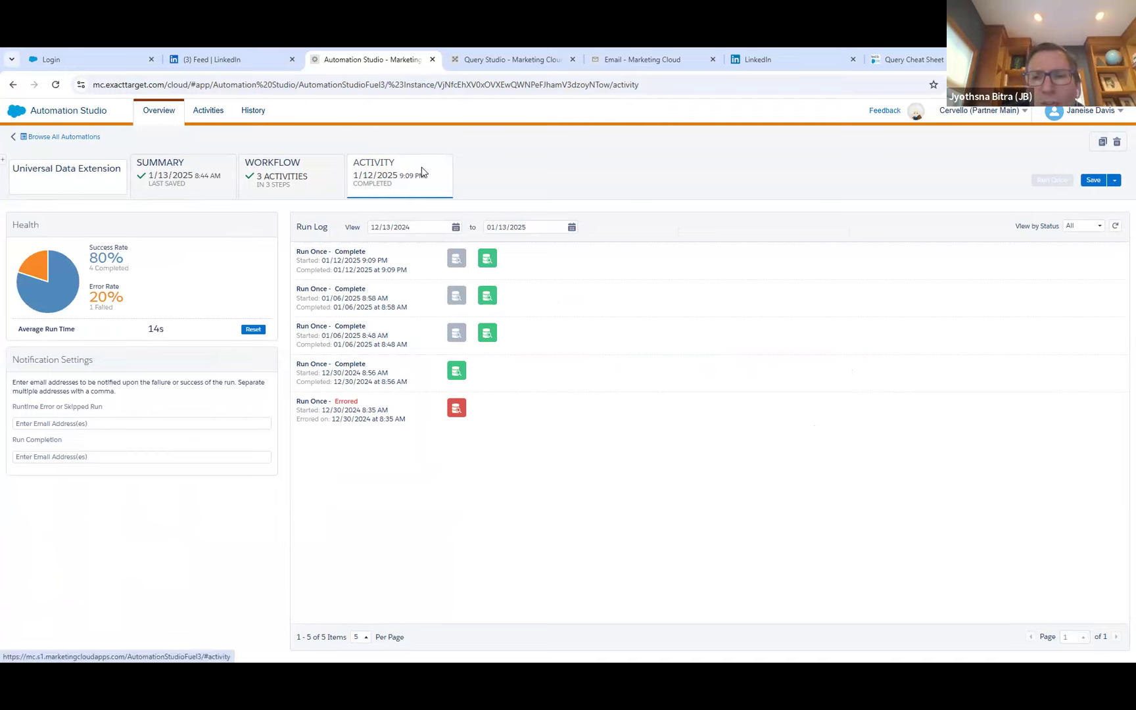
{"action": "left_click", "coordinate": [1116, 228]}
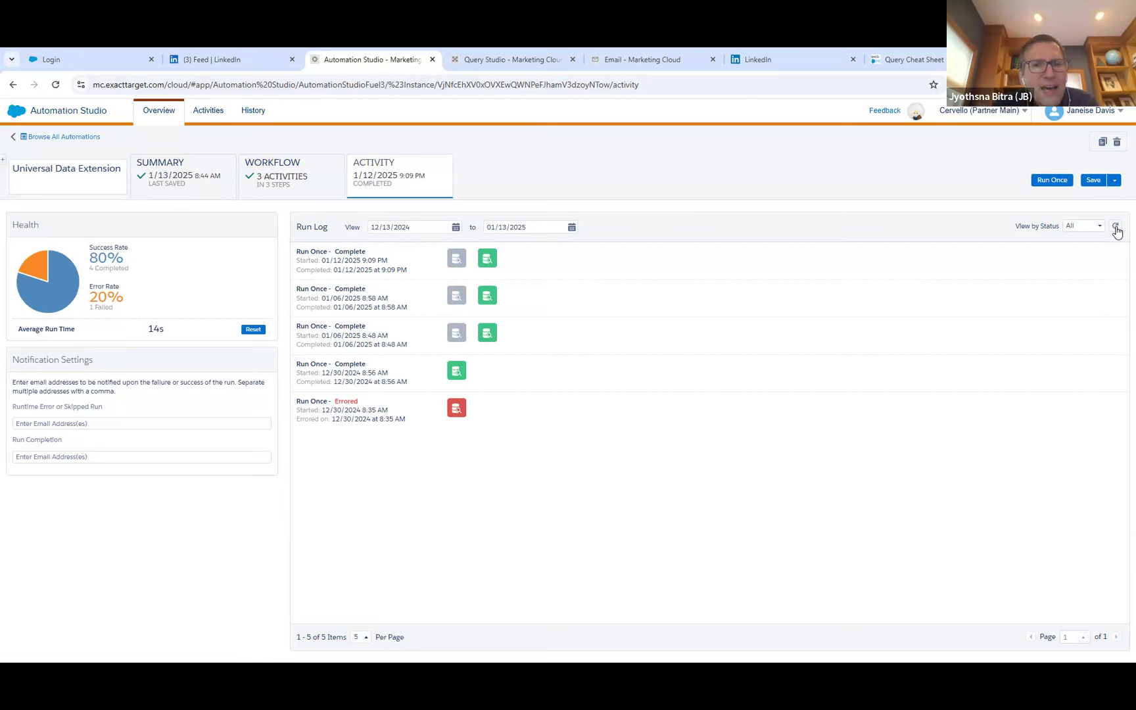
{"action": "left_click", "coordinate": [609, 57]}
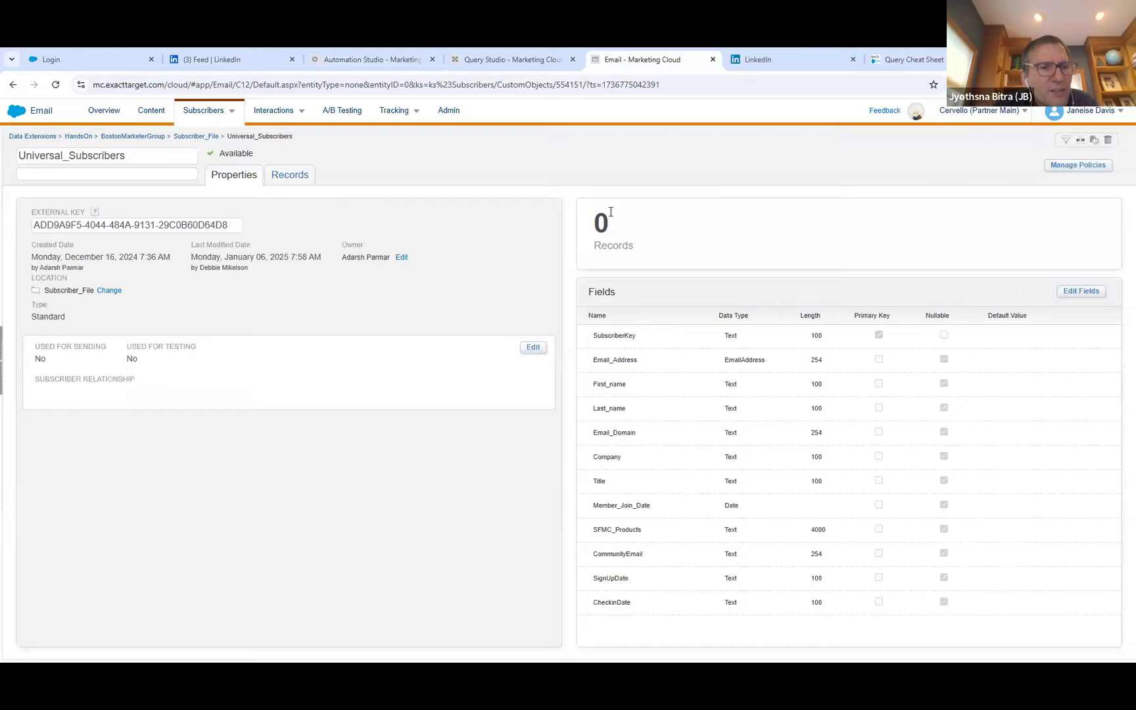
{"action": "left_click", "coordinate": [210, 138]}
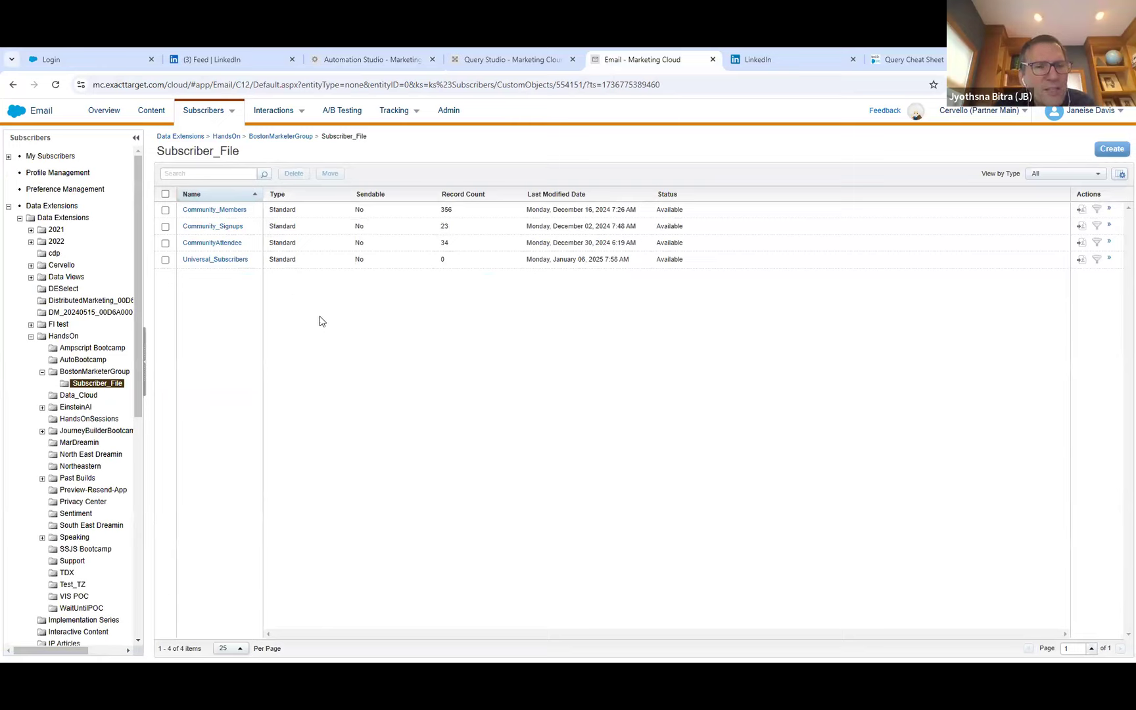
Switch back to Automation Studio and refresh the run log to follow the status of the latest run.
{"action": "left_click", "coordinate": [363, 59]}
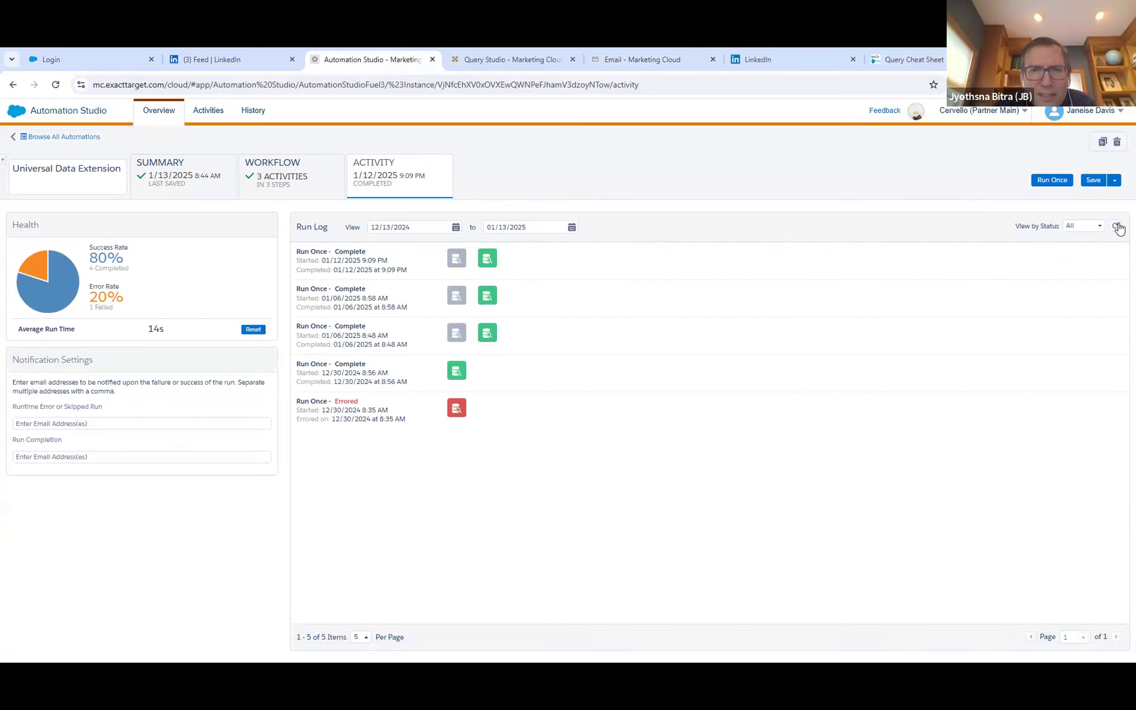
{"action": "left_click", "coordinate": [1117, 226]}
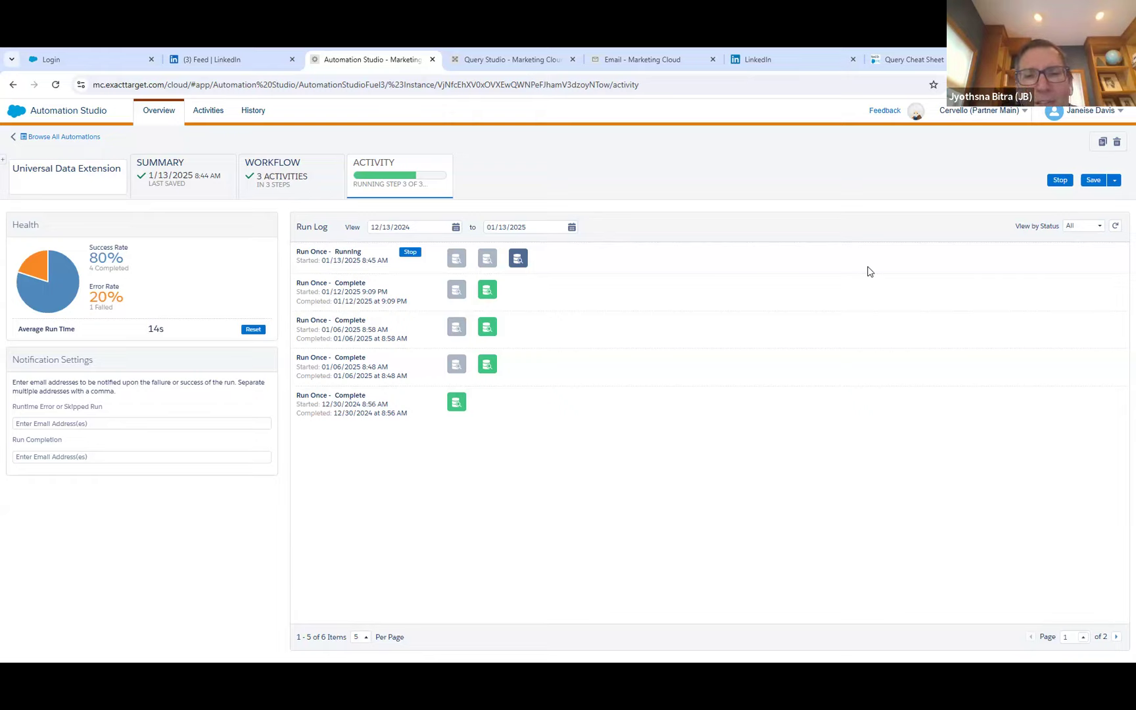
{"action": "left_click", "coordinate": [1115, 225]}
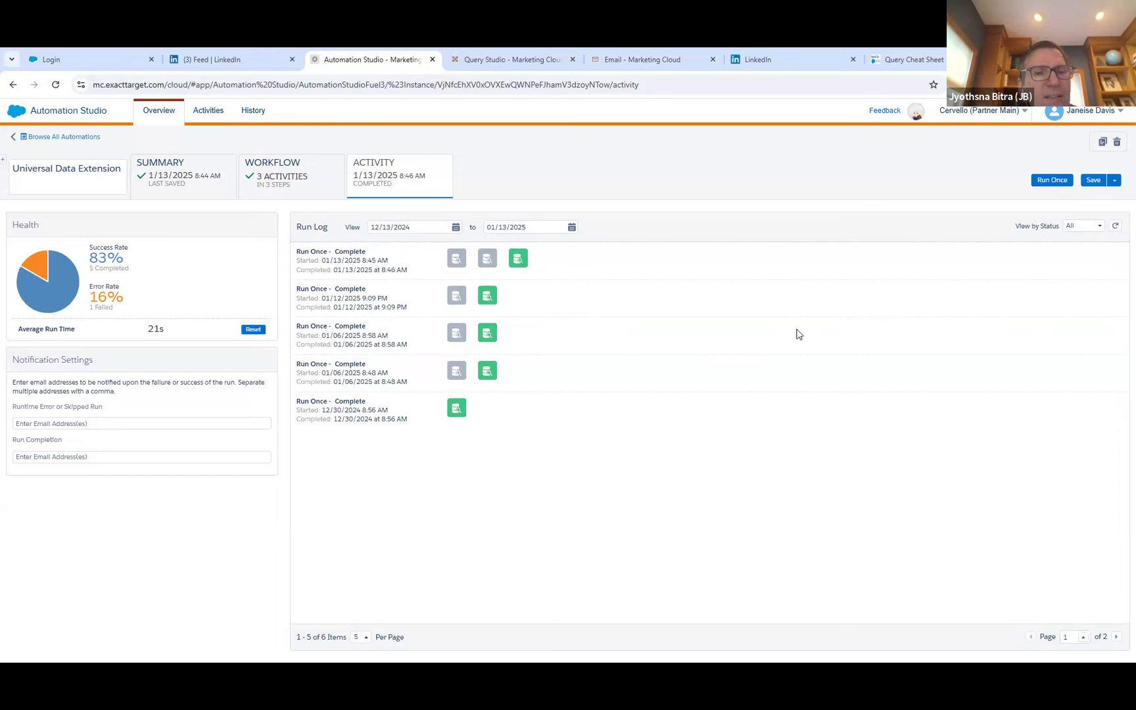
Switch to Email Studio, view the Universal_Community data extension's properties, and return to the BostonMarketerGroup folder.
{"action": "left_click", "coordinate": [641, 60]}
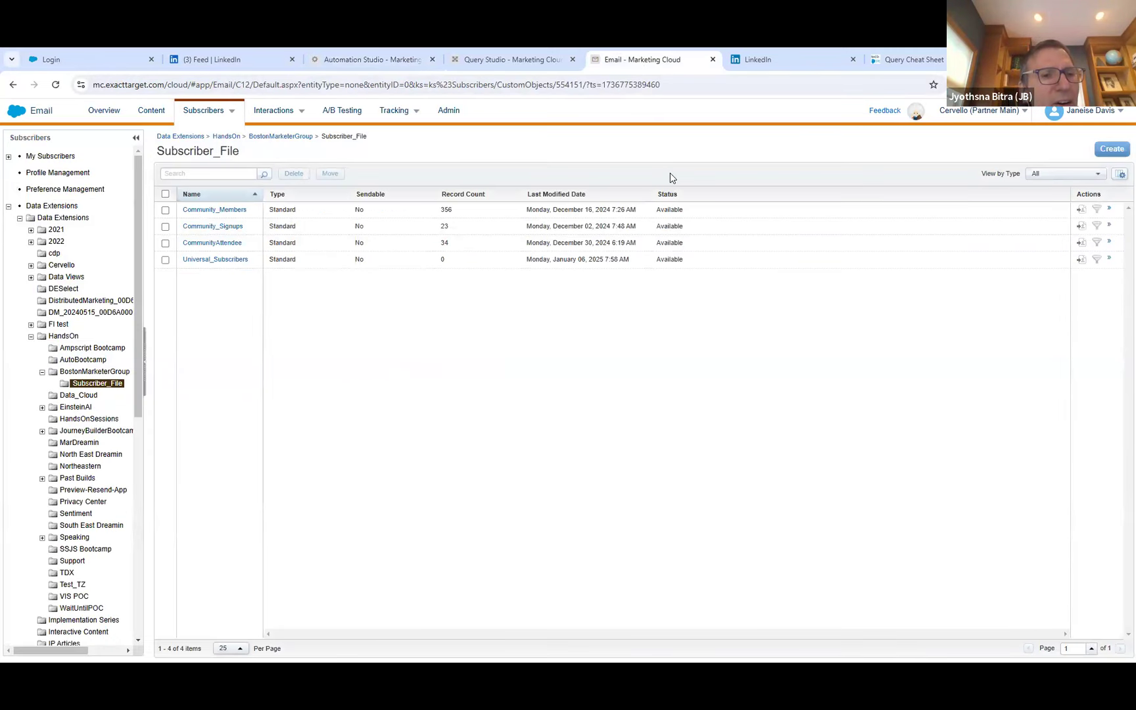
{"action": "left_click", "coordinate": [299, 137]}
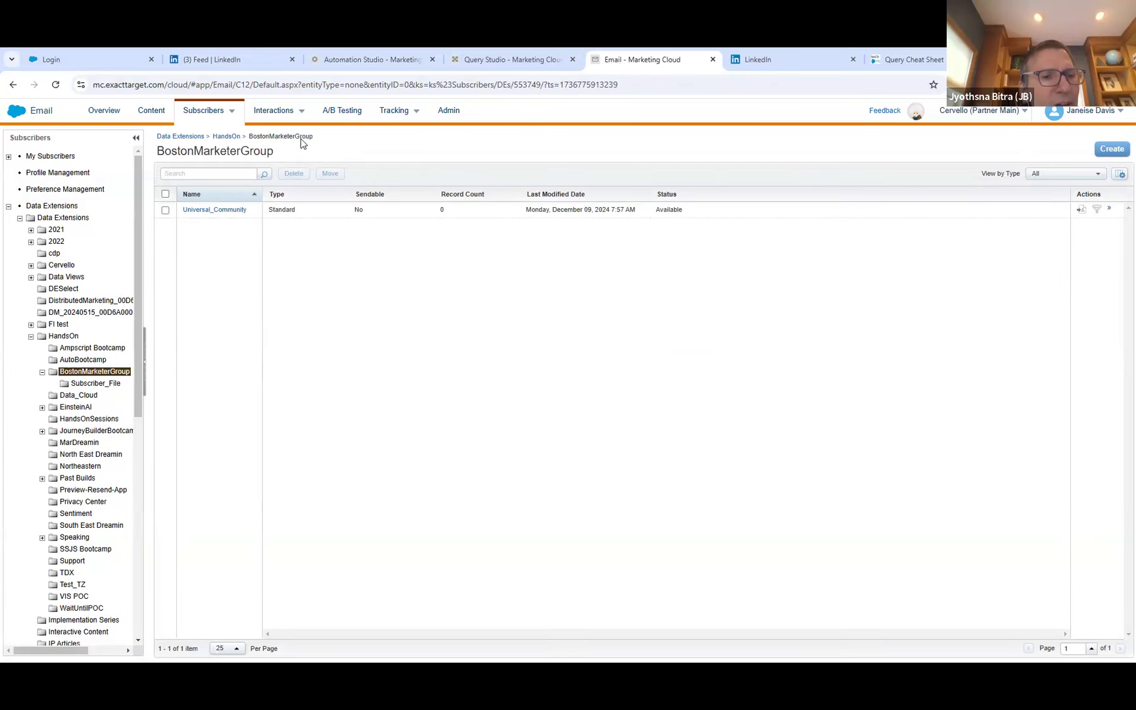
{"action": "left_click", "coordinate": [227, 213]}
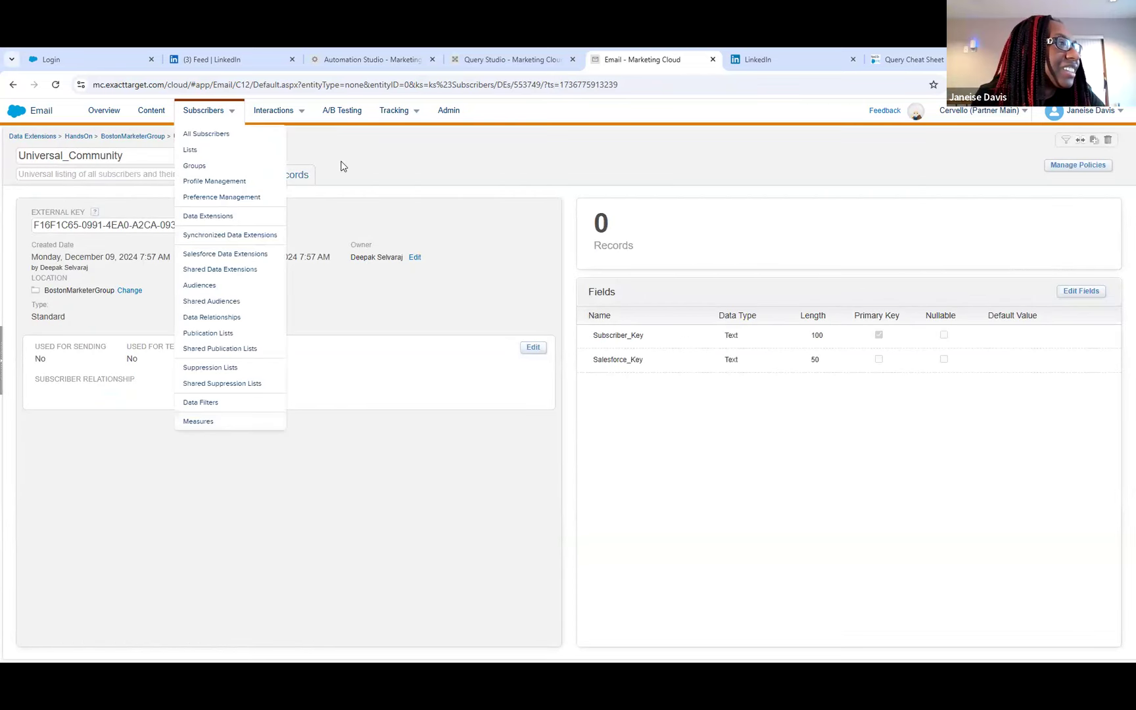
{"action": "left_click", "coordinate": [140, 138]}
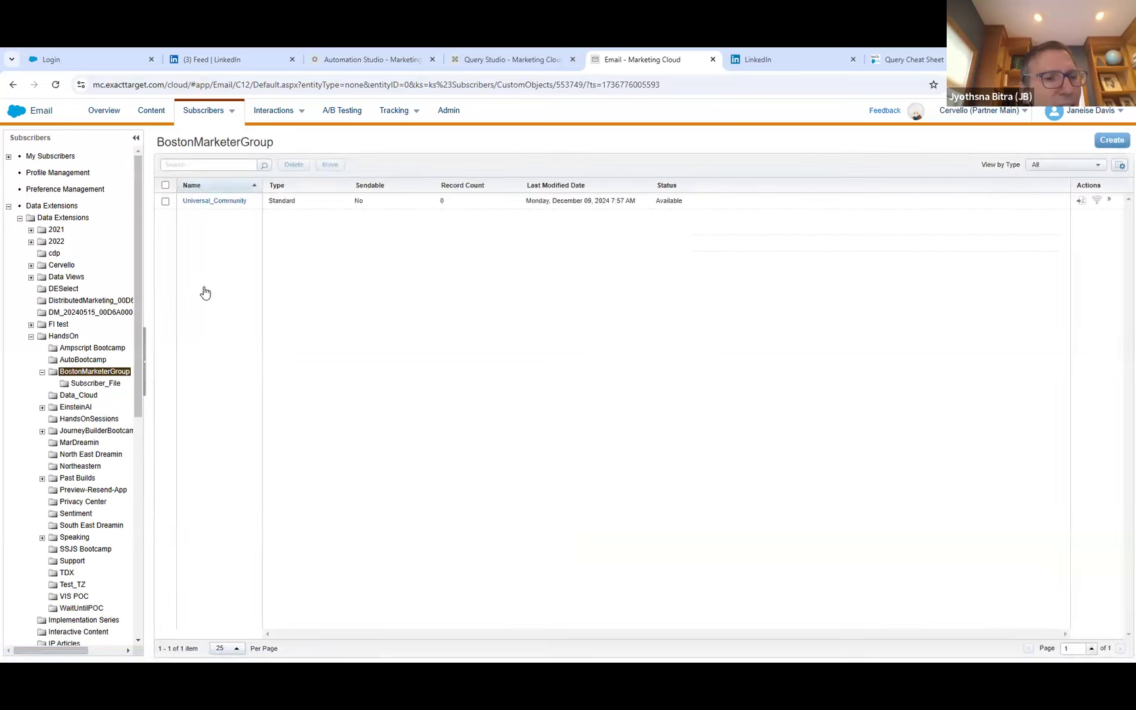
Open the Universal_Subscribers data extension in the Subscriber_File folder and examine its records across the sign-up and check-in date columns.
{"action": "left_click", "coordinate": [98, 384]}
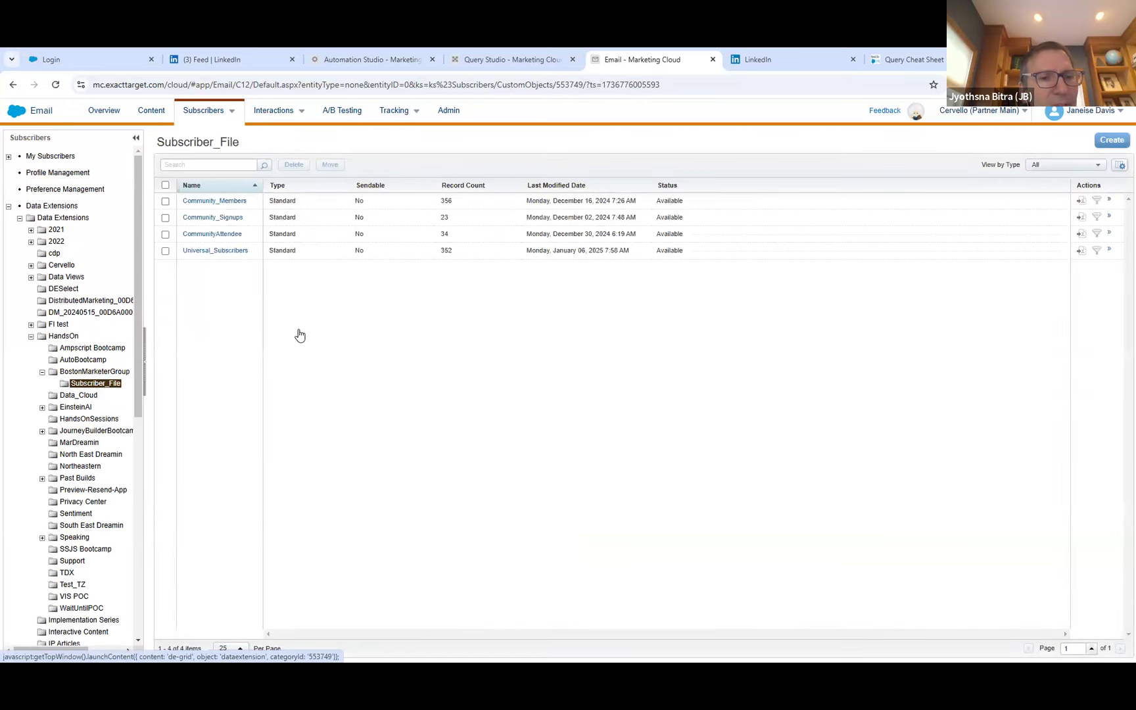
{"action": "left_click", "coordinate": [232, 261]}
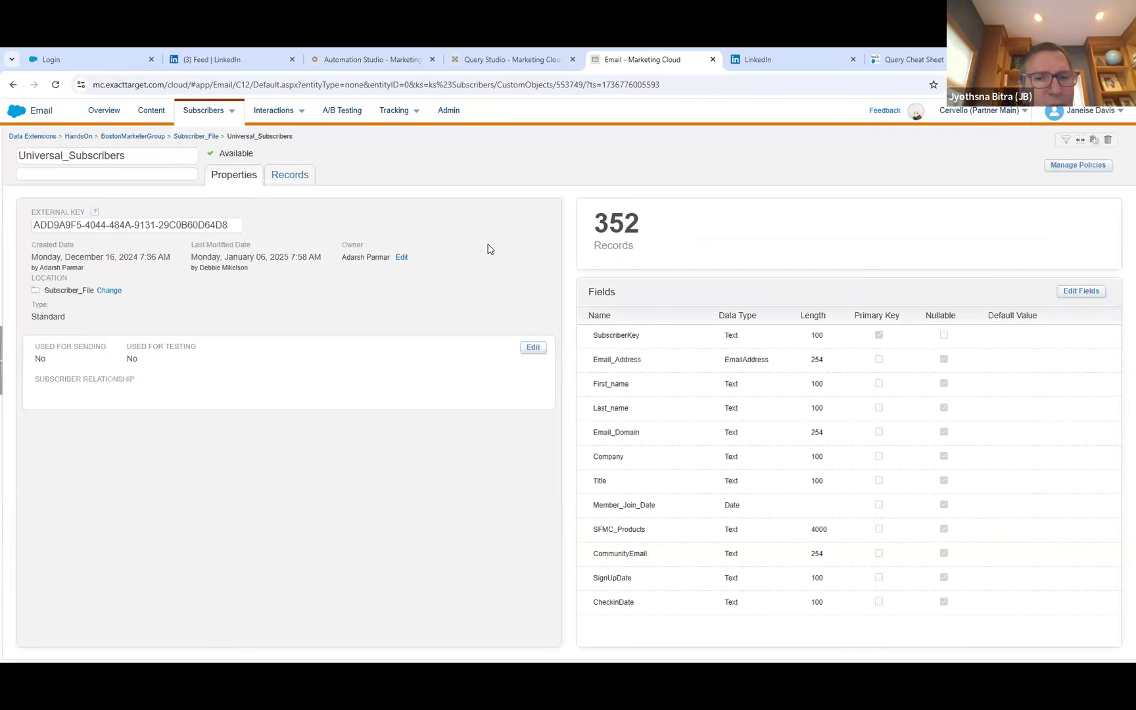
{"action": "left_click", "coordinate": [290, 176]}
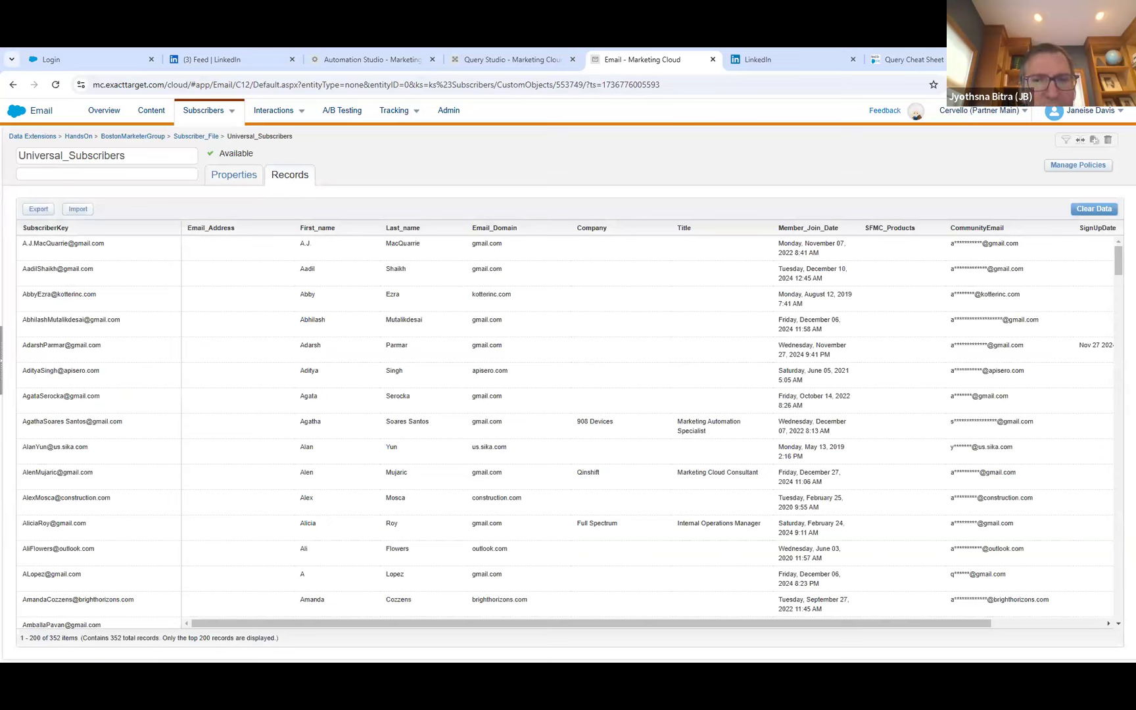
{"action": "left_click_drag", "start_coordinate": [800, 624], "coordinate": [930, 644]}
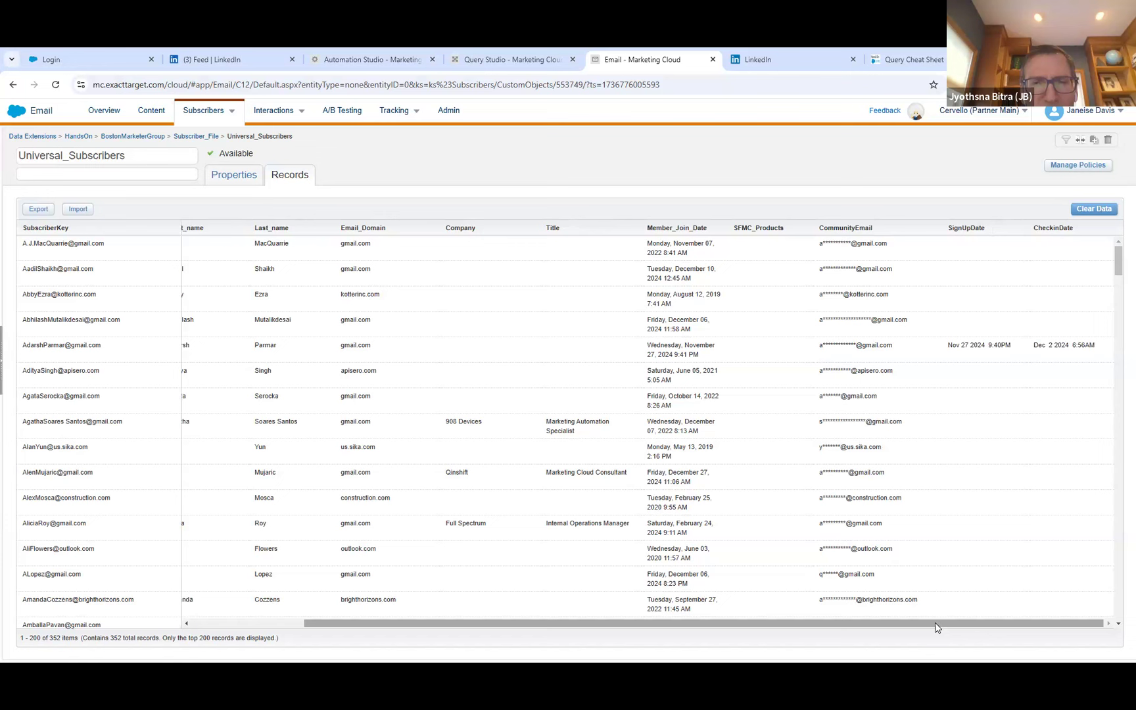
{"action": "left_click_drag", "start_coordinate": [936, 626], "coordinate": [771, 637]}
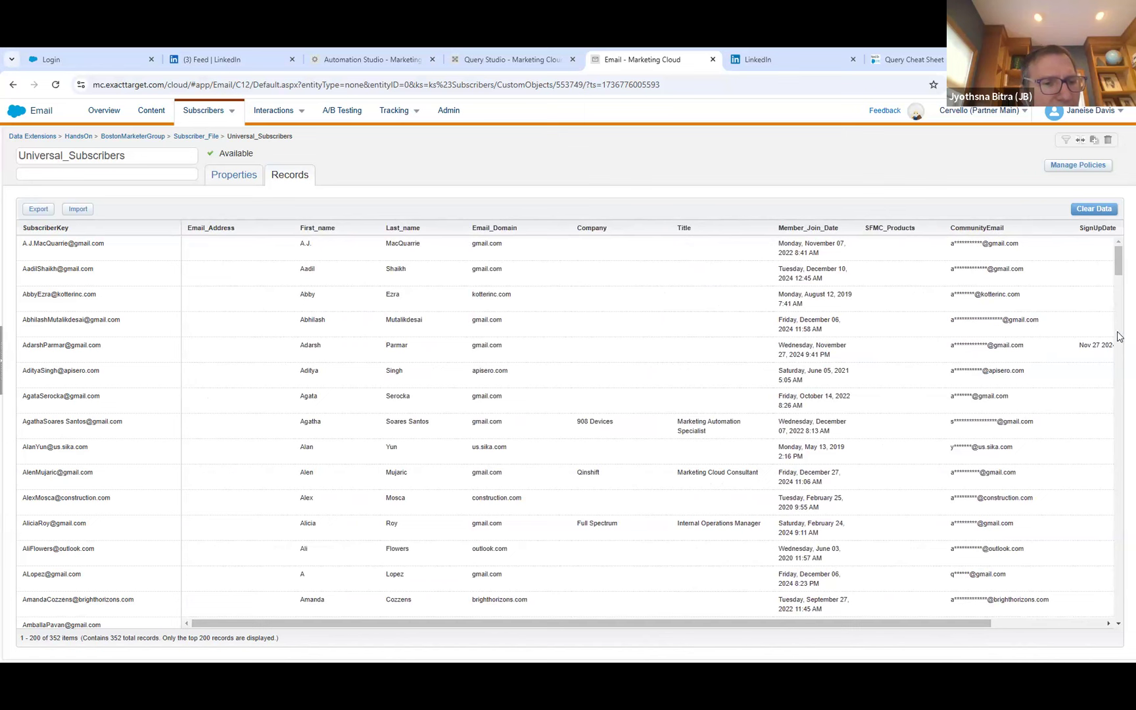
{"action": "left_click_drag", "start_coordinate": [1118, 262], "coordinate": [1091, 321]}
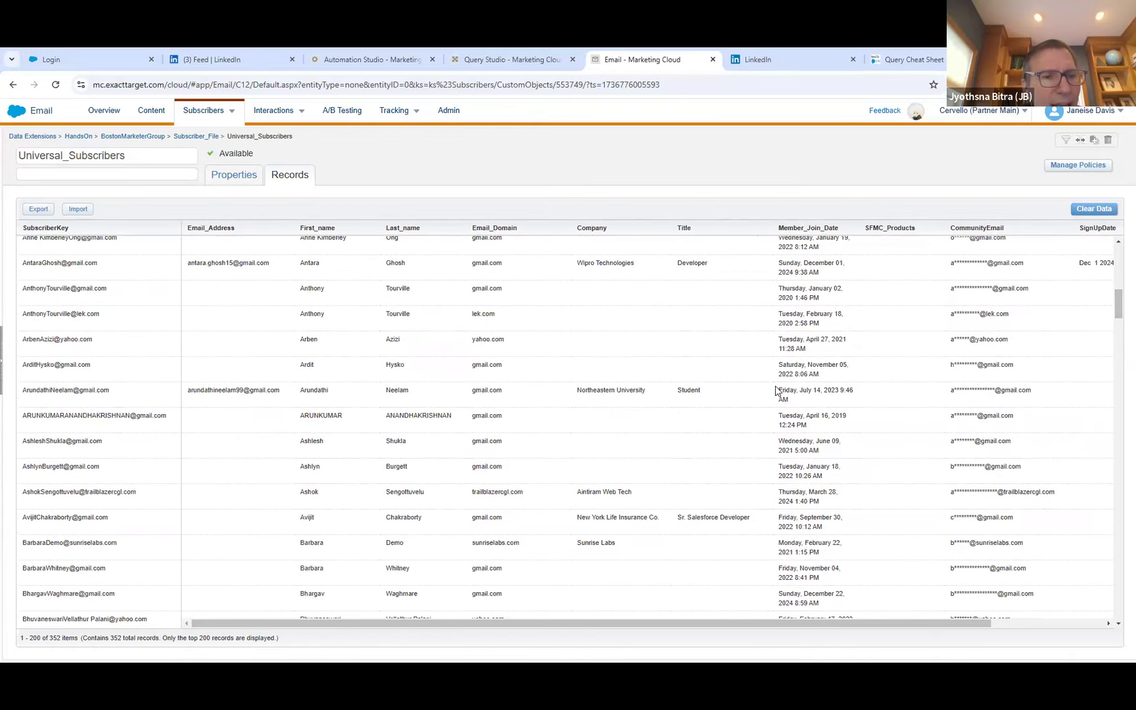
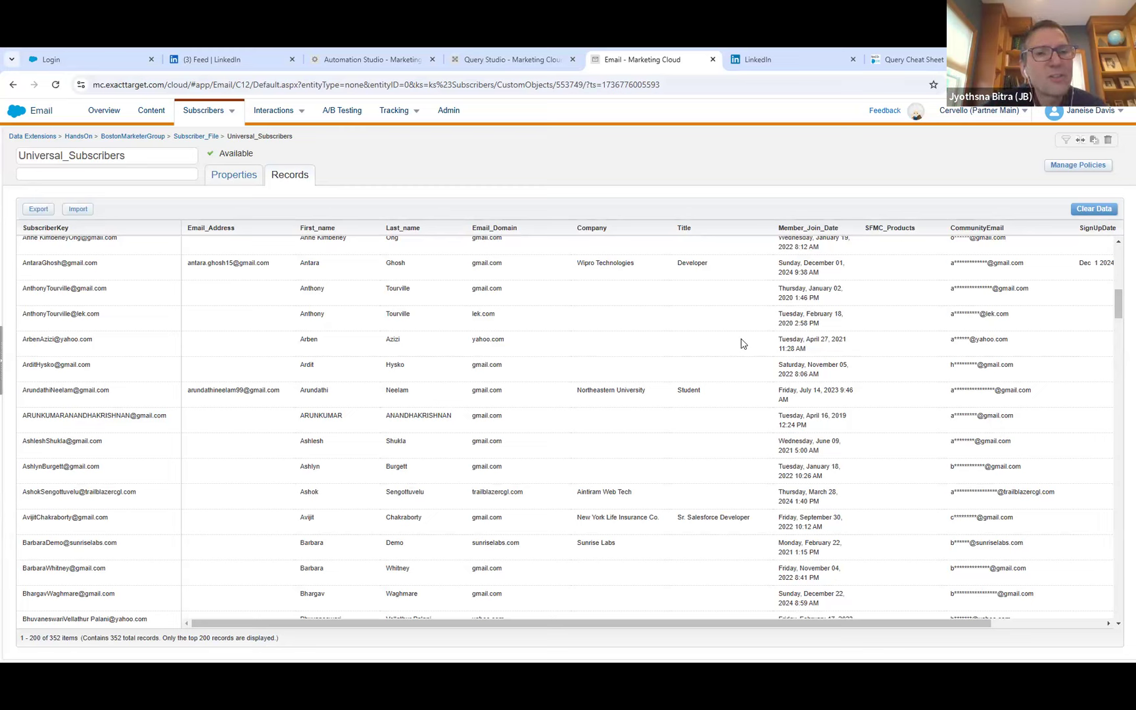
Switch to Query Studio and delete the query's selected fields and its FROM Community_Members AS CM line, keeping SELECT DISTINCT.
{"action": "left_click", "coordinate": [485, 59]}
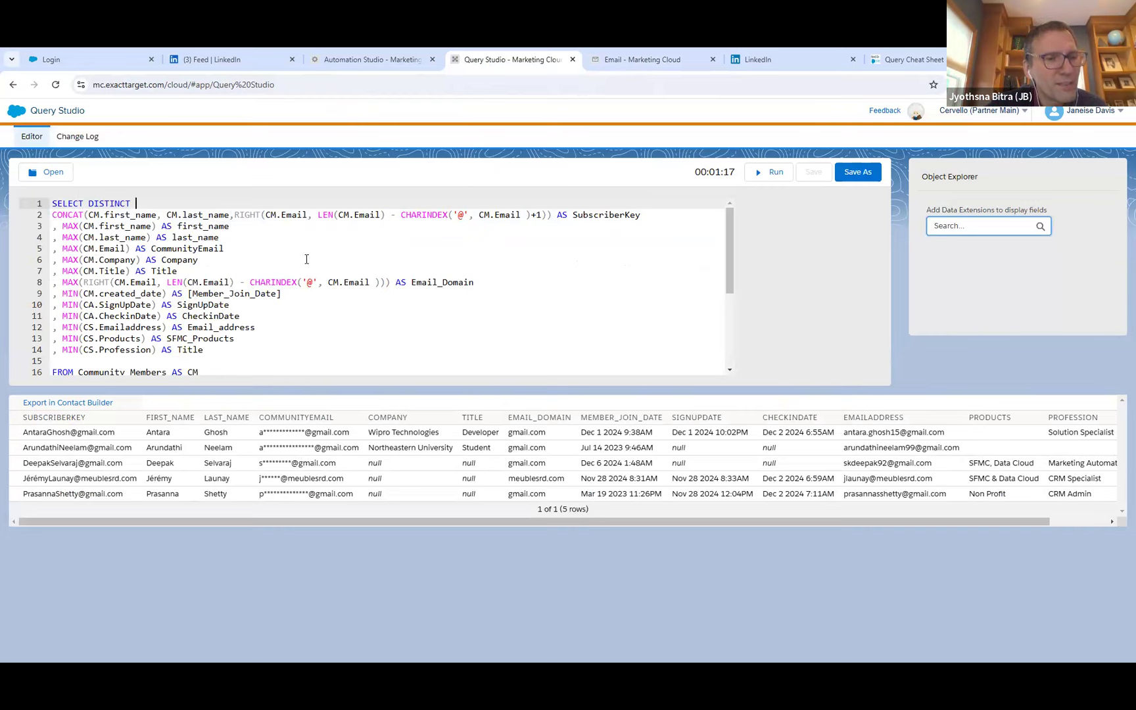
{"action": "left_click_drag", "start_coordinate": [204, 350], "coordinate": [47, 218]}
{"action": "key", "text": "BackSpace"}
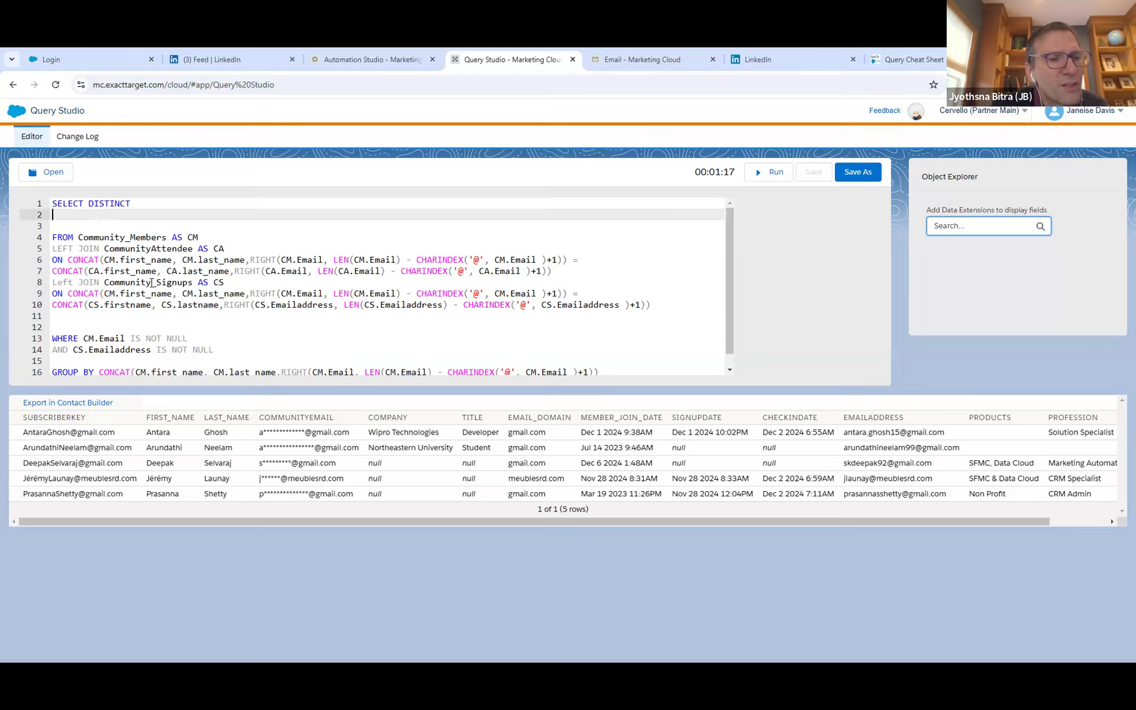
{"action": "left_click_drag", "start_coordinate": [200, 237], "coordinate": [51, 214]}
{"action": "key", "text": "BackSpace"}
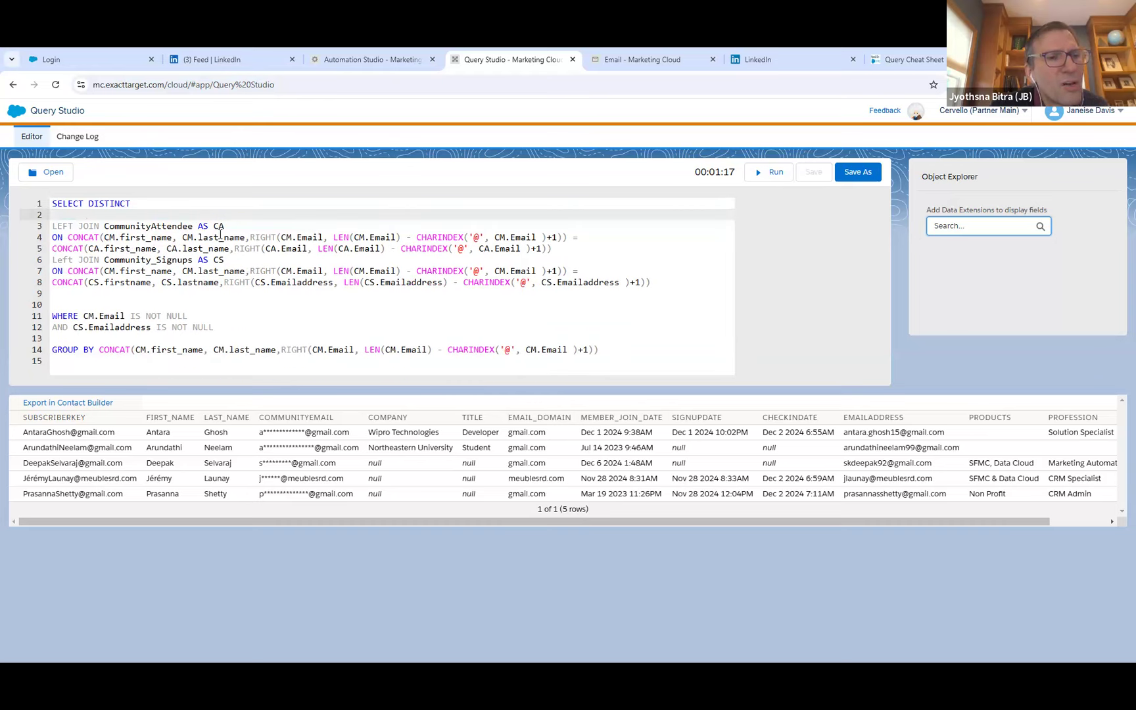
Delete the LEFT JOIN on CommunityAttendee together with its ON CONCAT matching condition.
{"action": "left_click", "coordinate": [253, 222]}
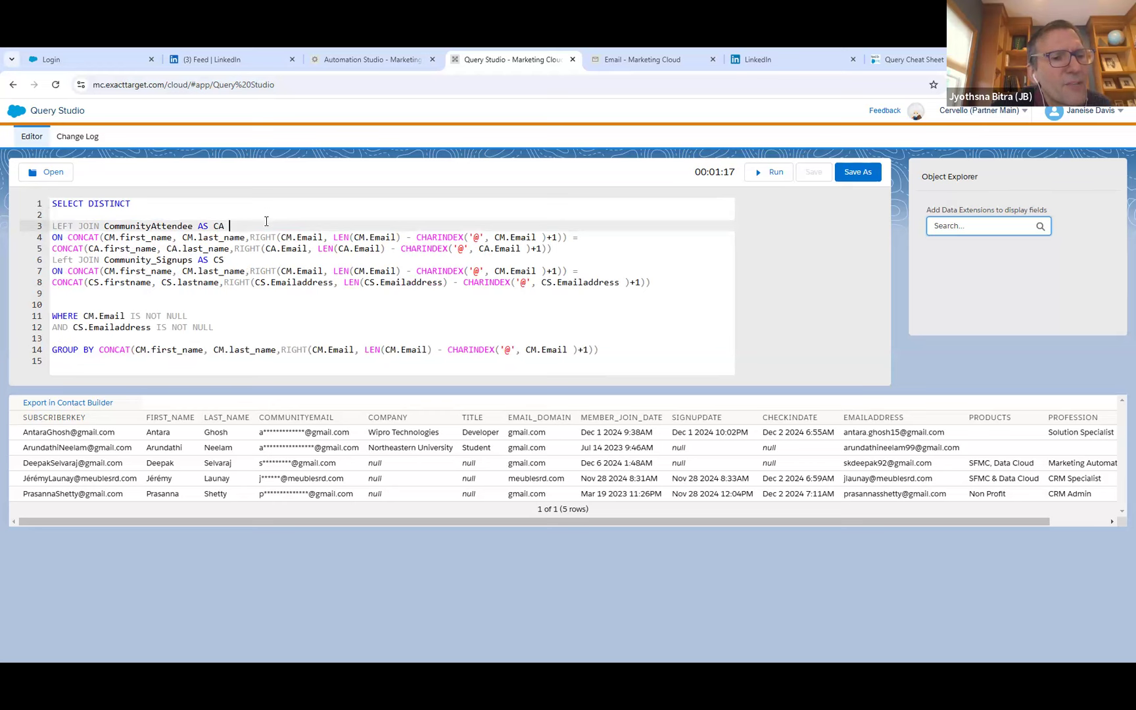
{"action": "left_click_drag", "start_coordinate": [559, 250], "coordinate": [53, 228]}
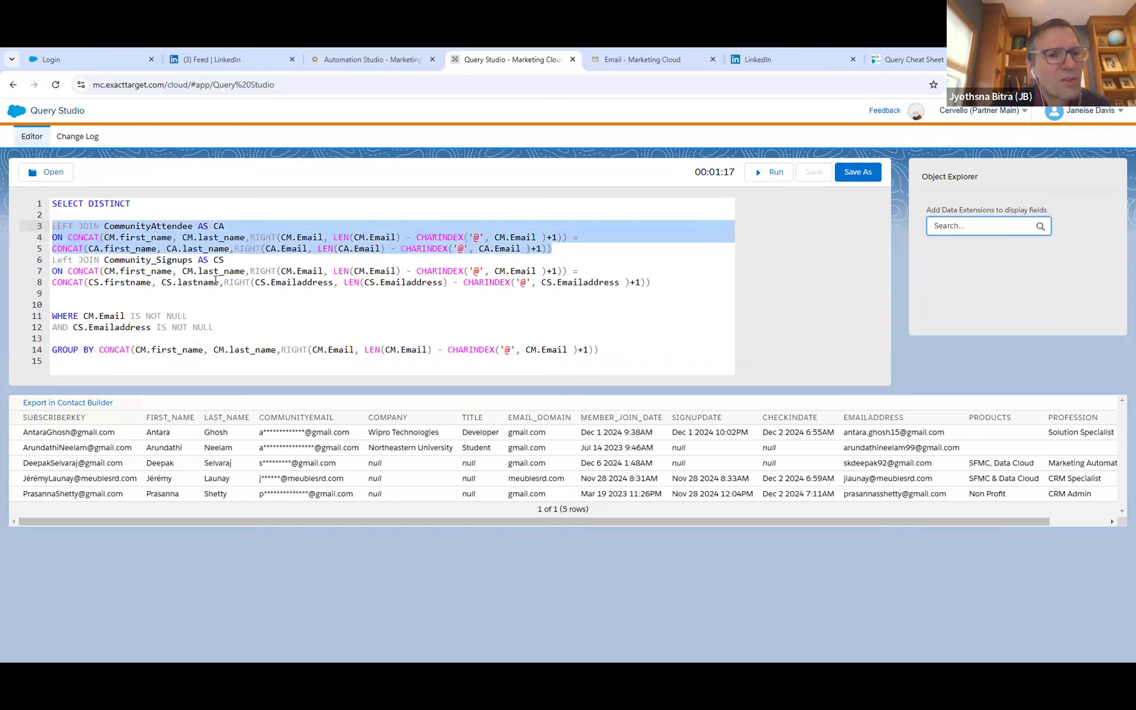
{"action": "key", "text": "BackSpace"}
{"action": "key", "text": "BackSpace"}
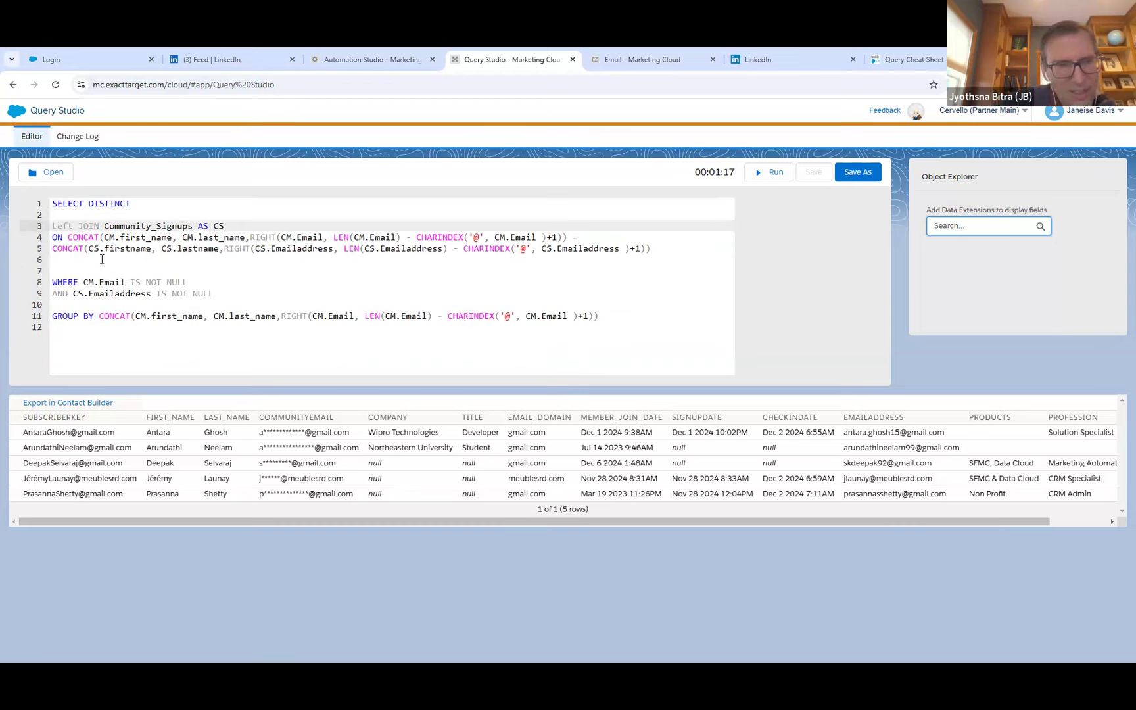
Reduce the Community_Signups join to the bare table reference by removing its LEFT JOIN keywords and ON CONCAT condition.
{"action": "double_click", "coordinate": [58, 227]}
{"action": "type", "text": "LEFT"}
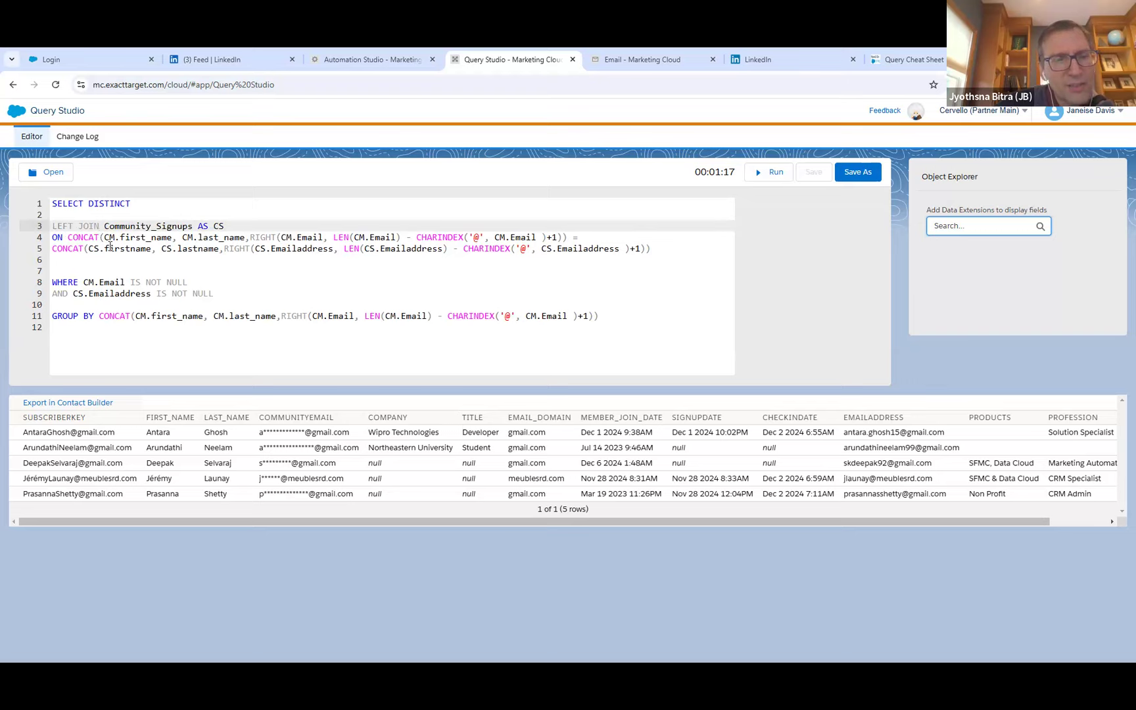
{"action": "left_click_drag", "start_coordinate": [99, 227], "coordinate": [52, 229]}
{"action": "key", "text": "BackSpace"}
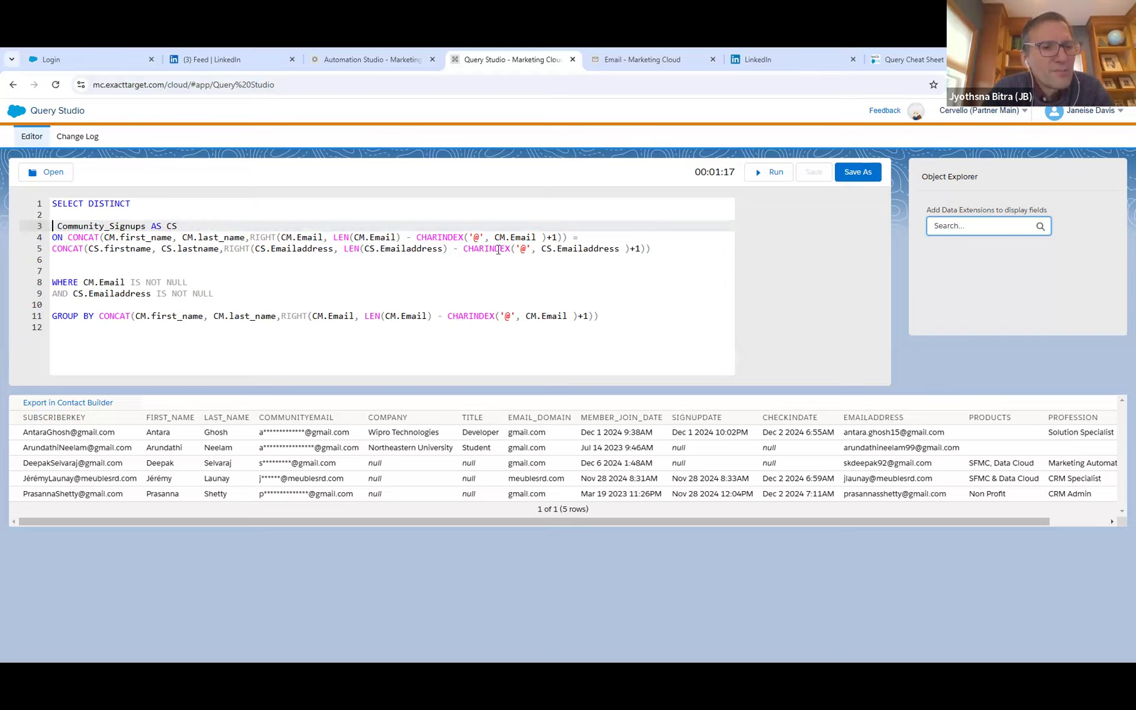
{"action": "left_click_drag", "start_coordinate": [658, 248], "coordinate": [43, 244]}
{"action": "key", "text": "BackSpace"}
{"action": "key", "text": "BackSpace"}
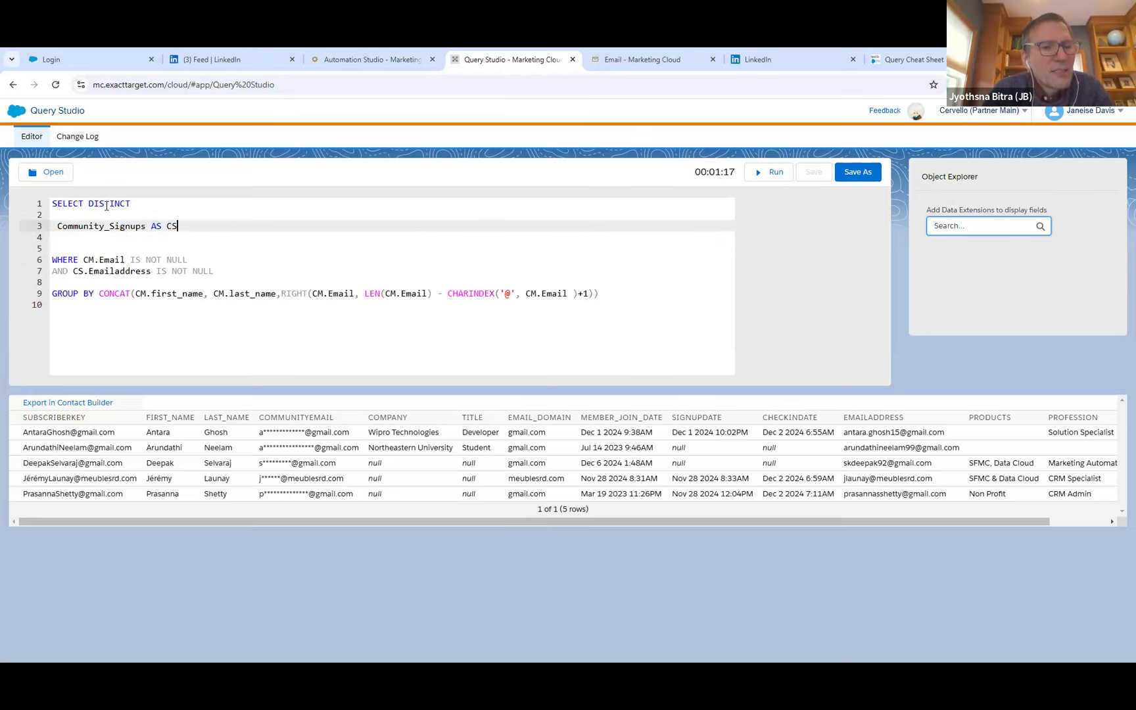
Remove DISTINCT from the SELECT line and put FROM directly before Community_Signups AS CS.
{"action": "left_click_drag", "start_coordinate": [130, 203], "coordinate": [83, 209]}
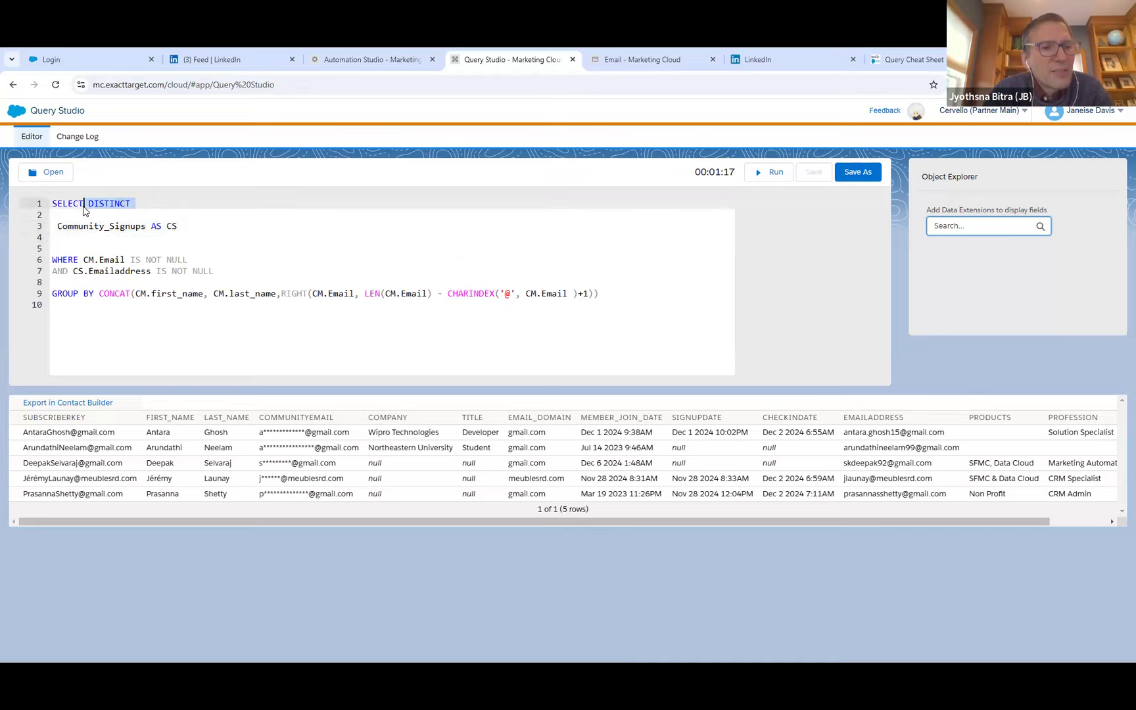
{"action": "key", "text": "BackSpace"}
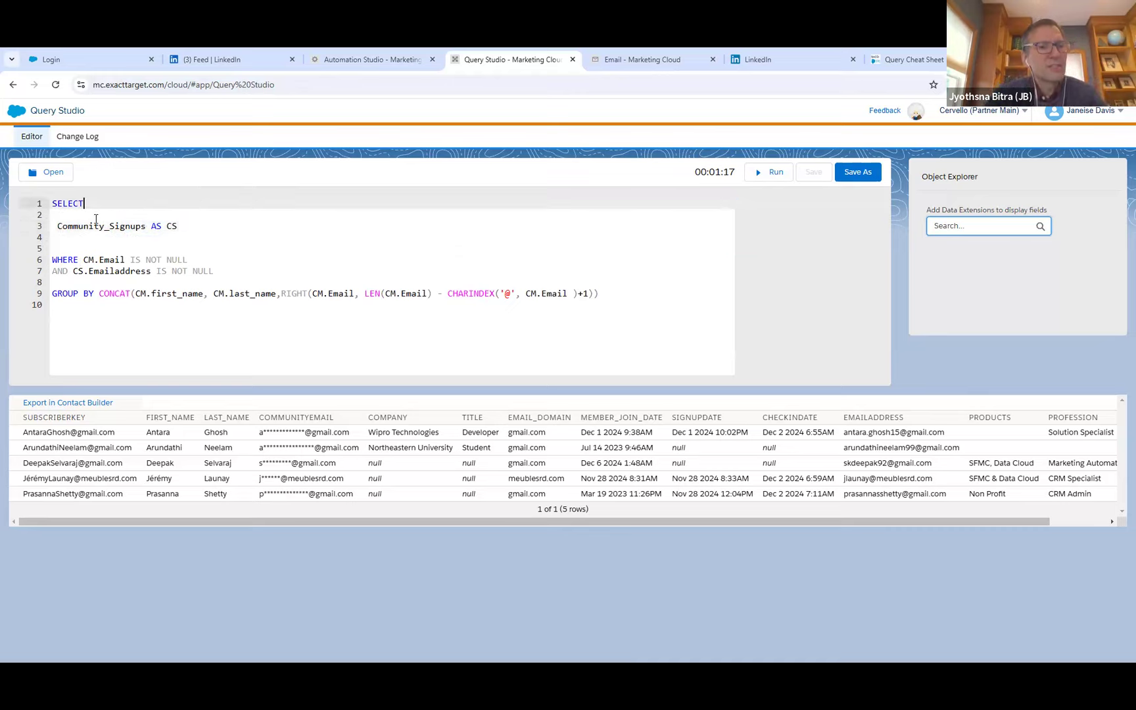
{"action": "left_click", "coordinate": [60, 213]}
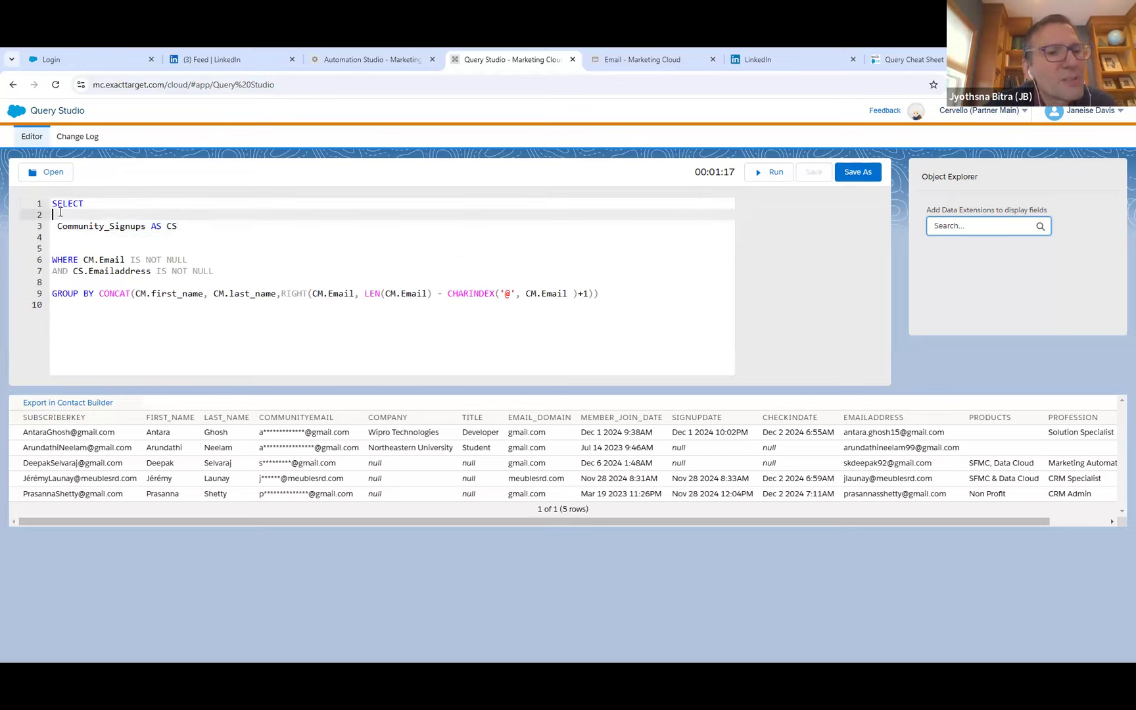
{"action": "type", "text": "FROM"}
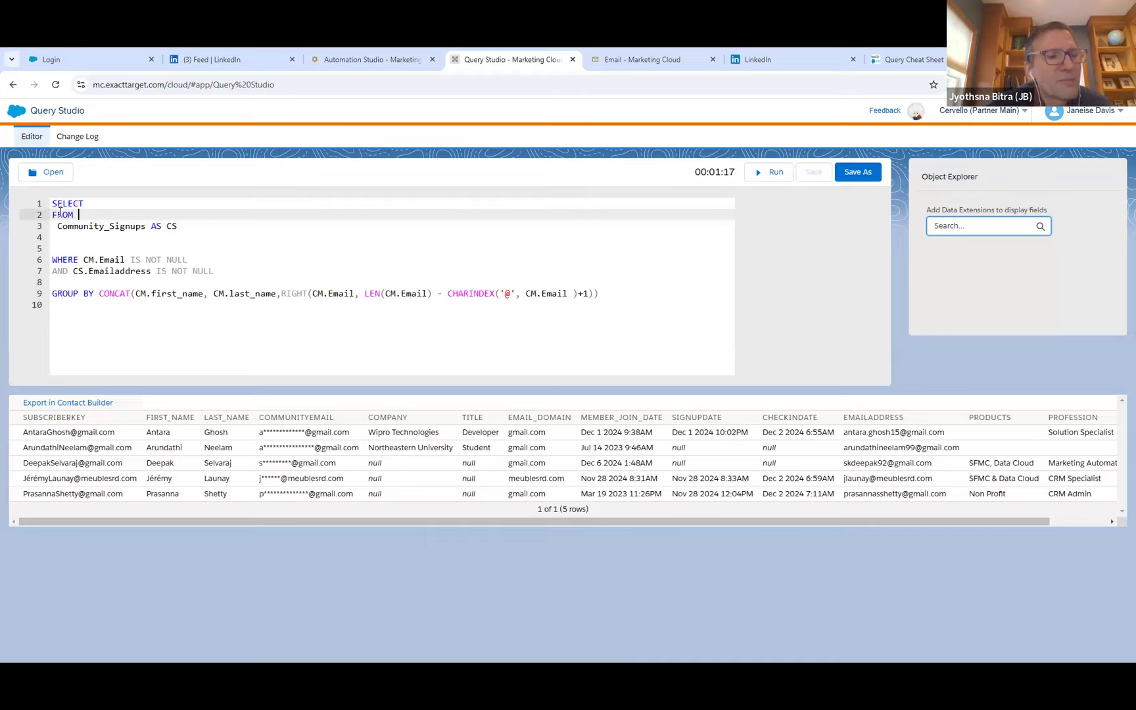
{"action": "key", "text": "Delete"}
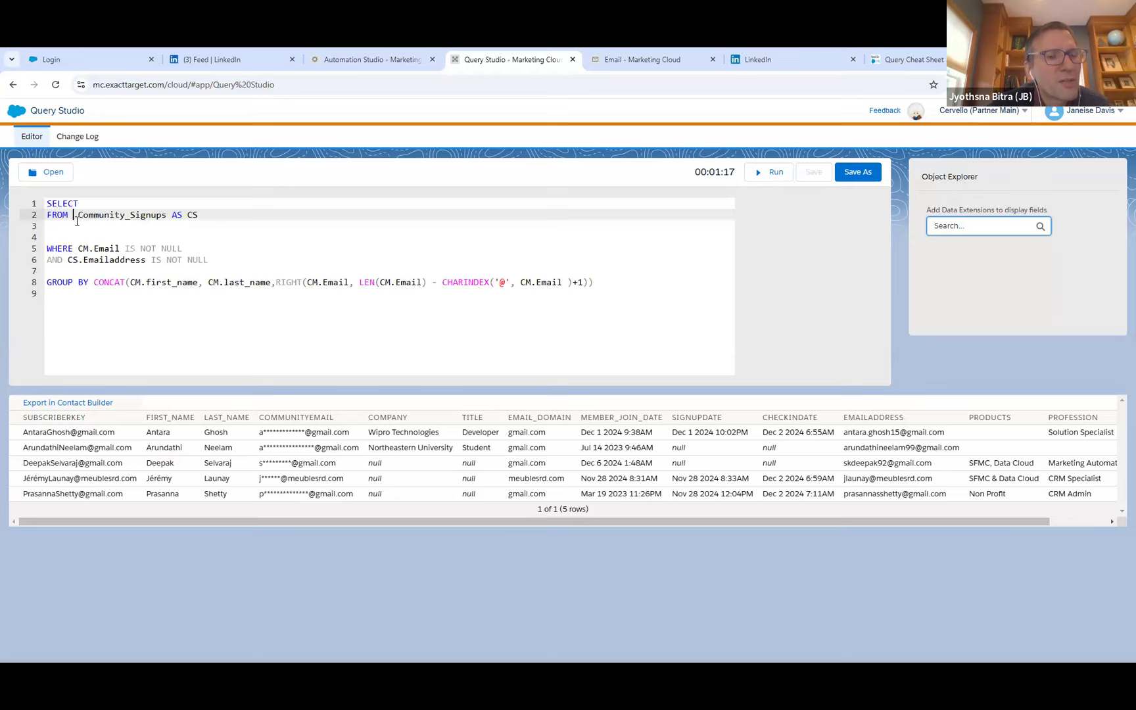
{"action": "key", "text": "BackSpace"}
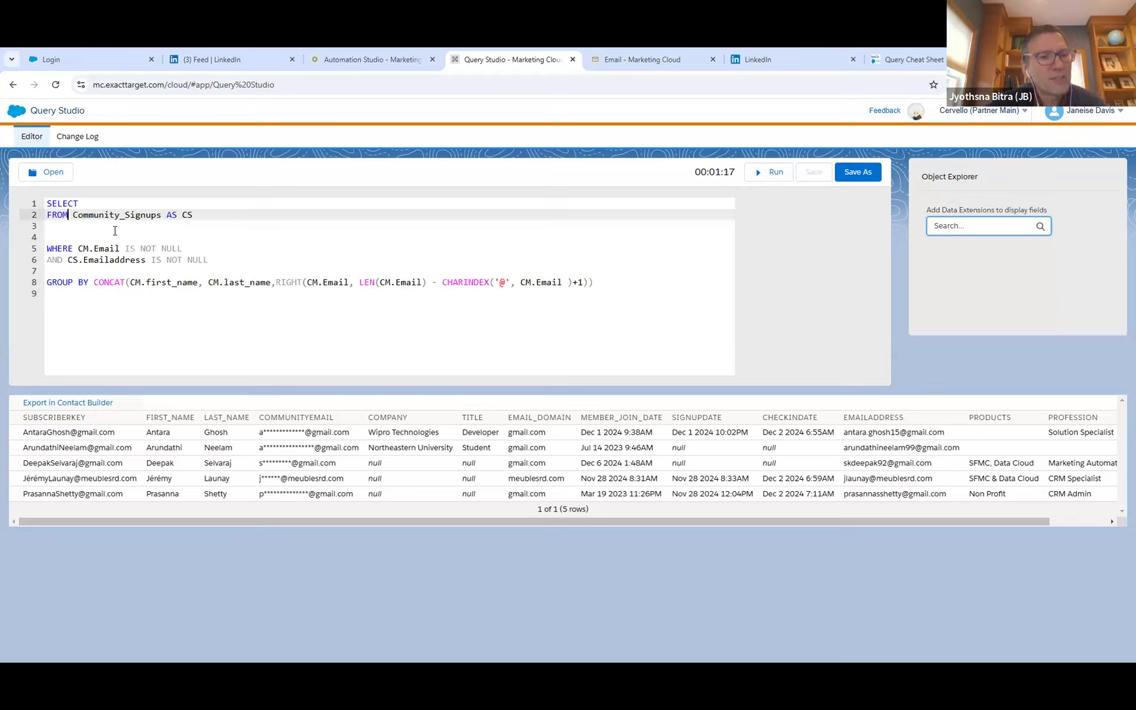
{"action": "left_click", "coordinate": [115, 231]}
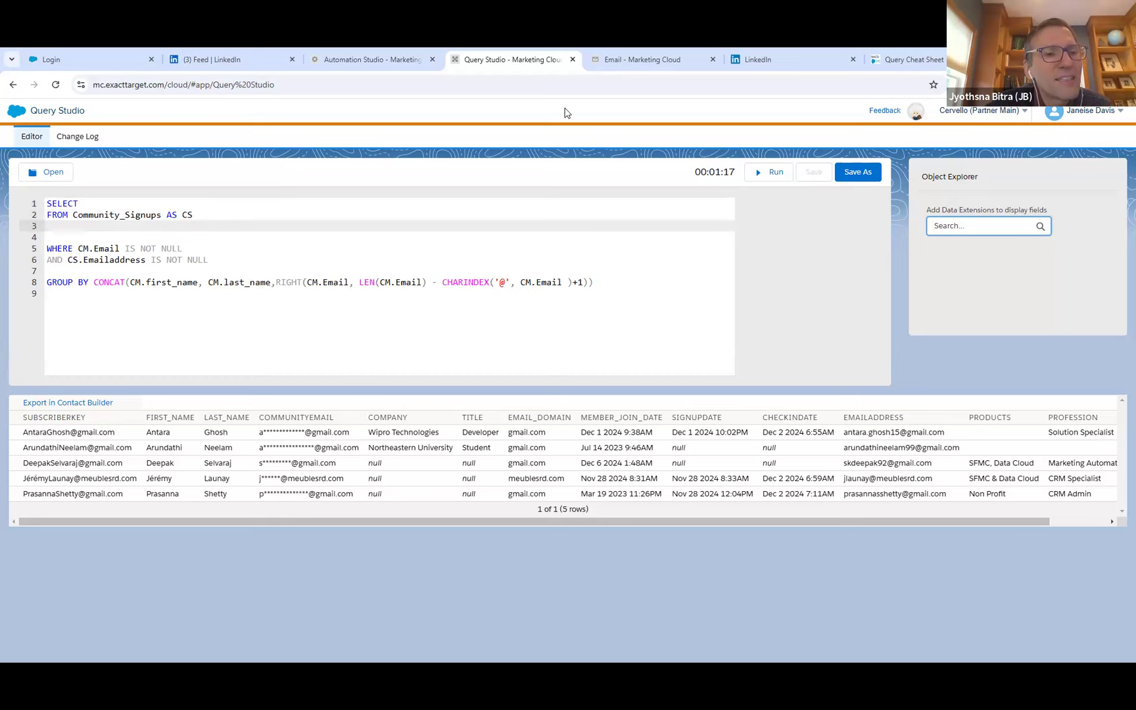
Copy the Universal_Subscribers name from Email Studio, replace Community_Signups with it in the query's FROM line, and remove the CS alias.
{"action": "left_click", "coordinate": [615, 53]}
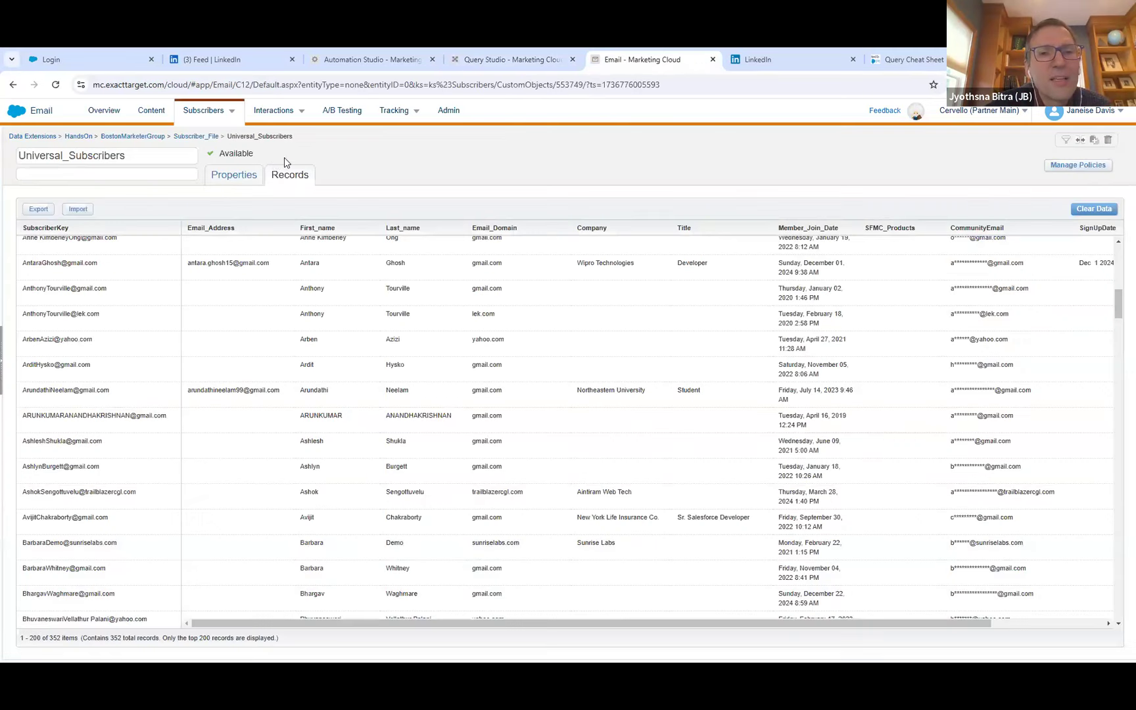
{"action": "left_click", "coordinate": [129, 157]}
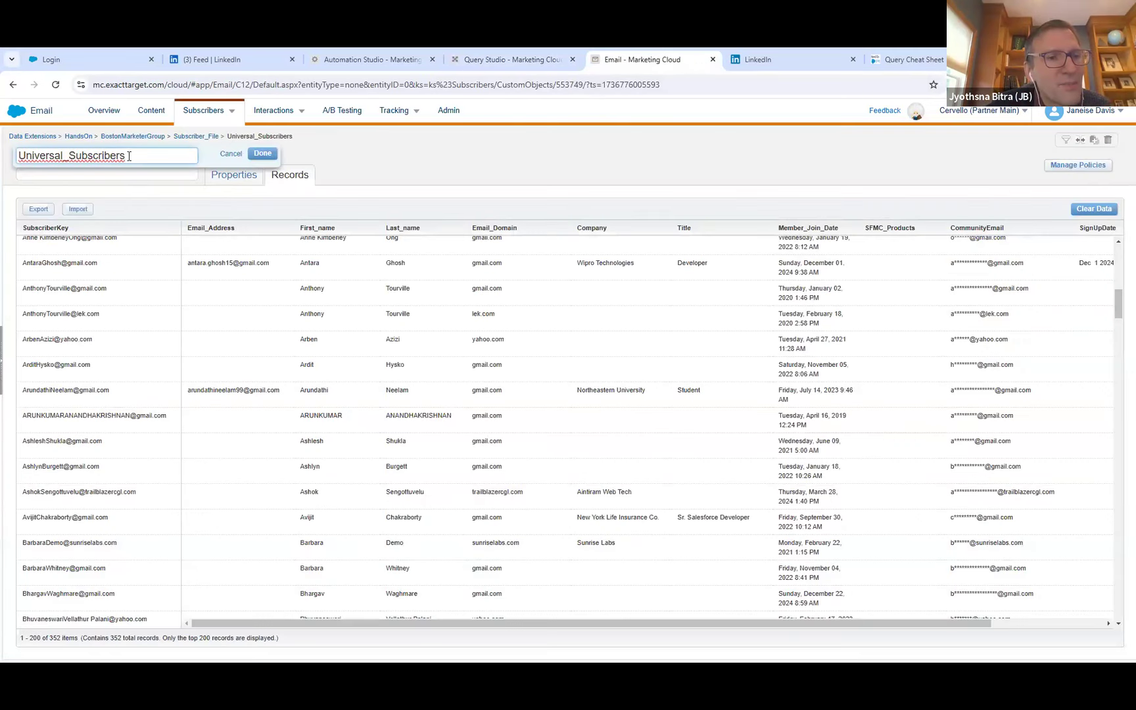
{"action": "double_click", "coordinate": [129, 157]}
{"action": "key", "text": "ctrl+c"}
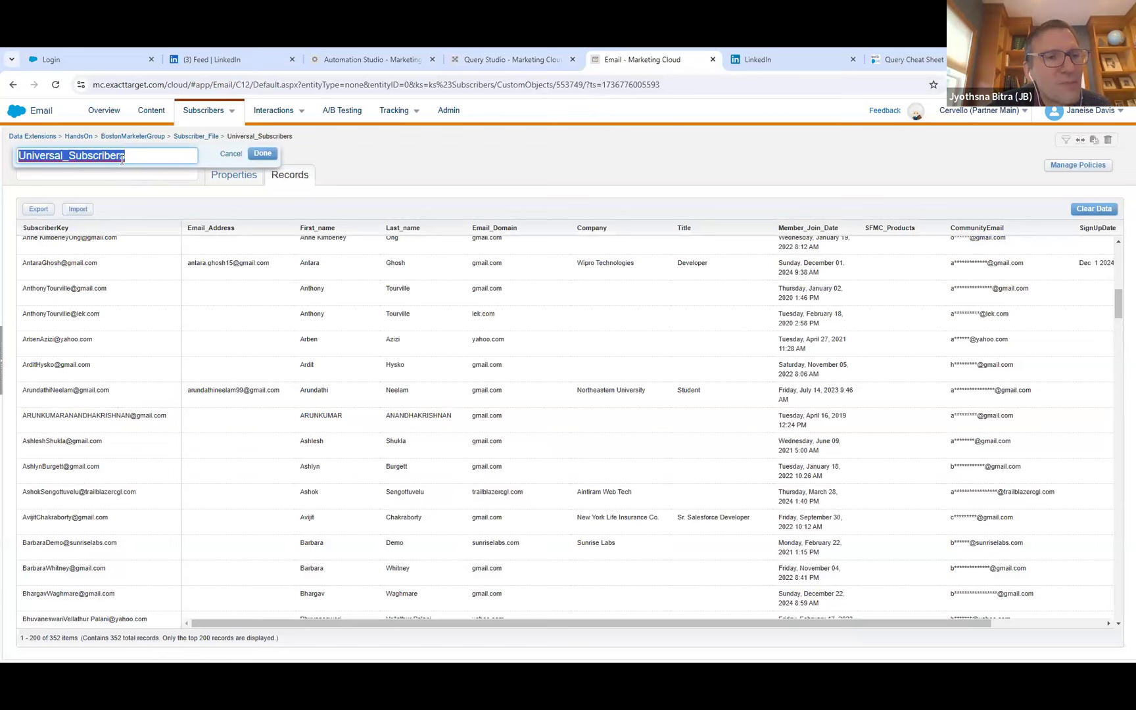
{"action": "left_click", "coordinate": [261, 154]}
{"action": "left_click", "coordinate": [503, 59]}
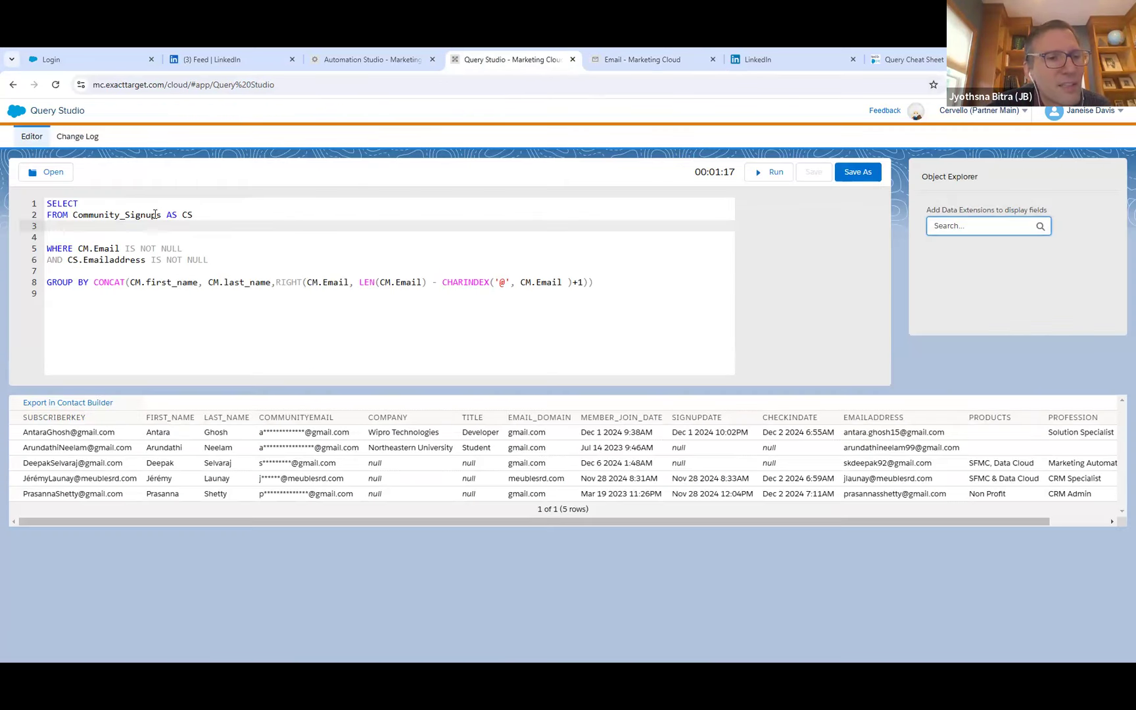
{"action": "double_click", "coordinate": [82, 215]}
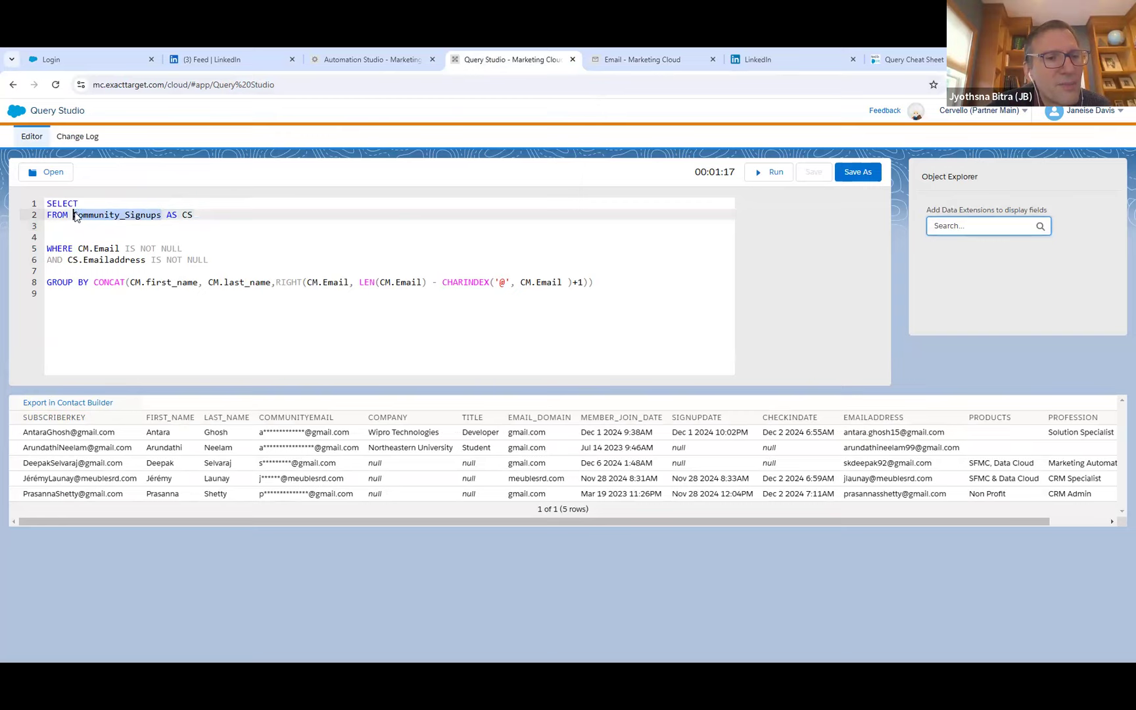
{"action": "key", "text": "ctrl+v"}
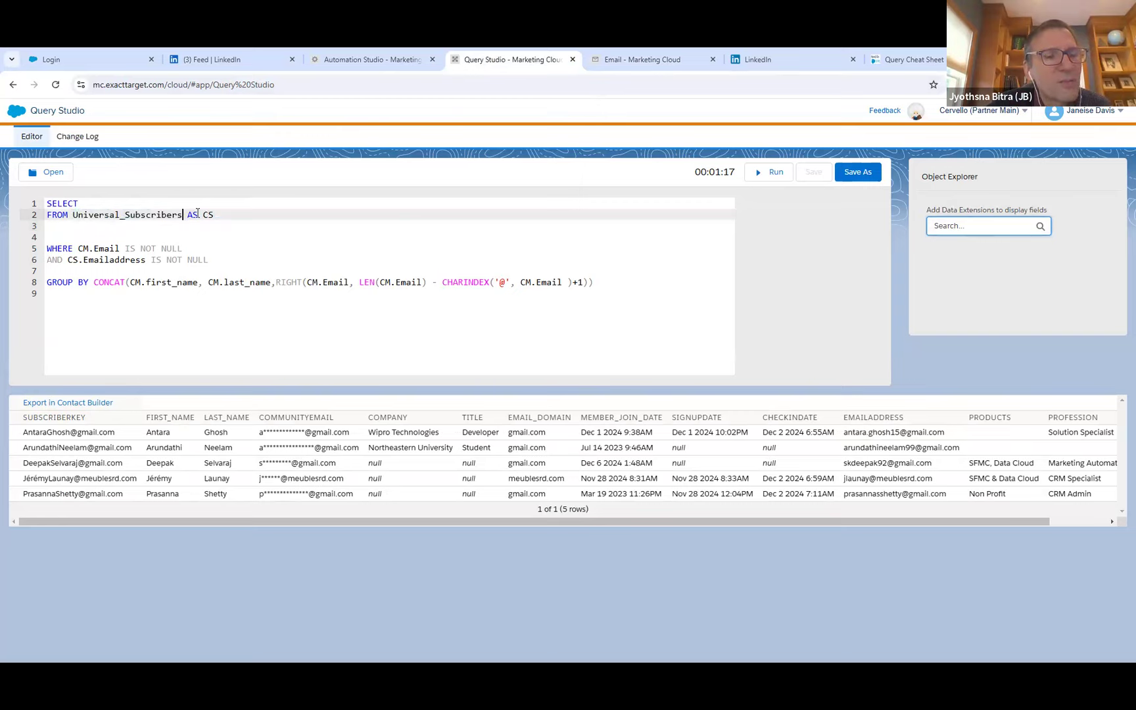
{"action": "left_click_drag", "start_coordinate": [219, 217], "coordinate": [188, 215]}
{"action": "key", "text": "BackSpace"}
{"action": "key", "text": "BackSpace"}
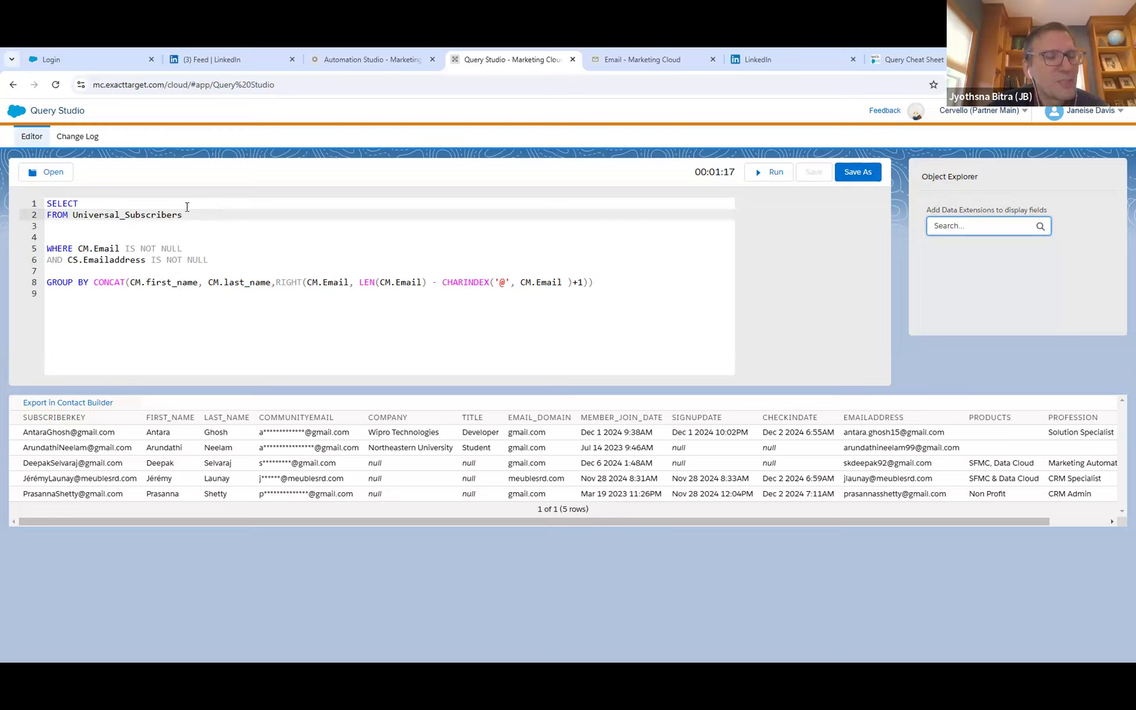
Make room below SELECT and add the SubscriberKey field, copied from the Universal_Subscribers properties in Email Studio.
{"action": "left_click", "coordinate": [186, 205]}
{"action": "key", "text": "Return"}
{"action": "key", "text": "Return"}
{"action": "key", "text": "Return"}
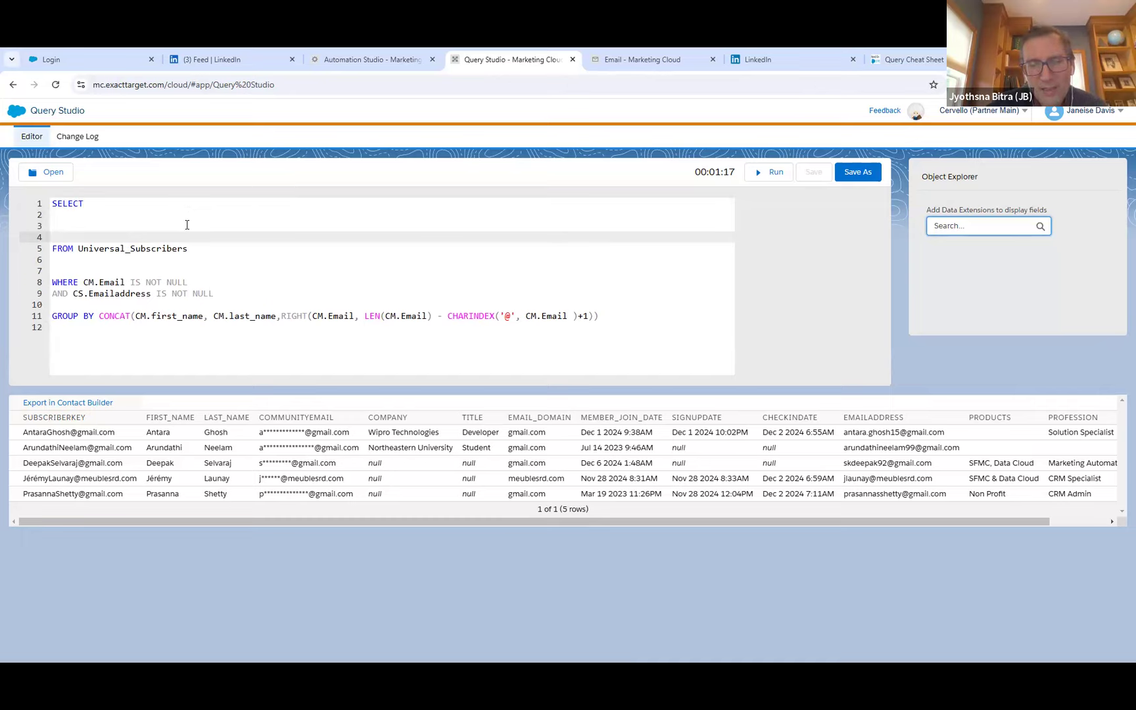
{"action": "left_click", "coordinate": [185, 216]}
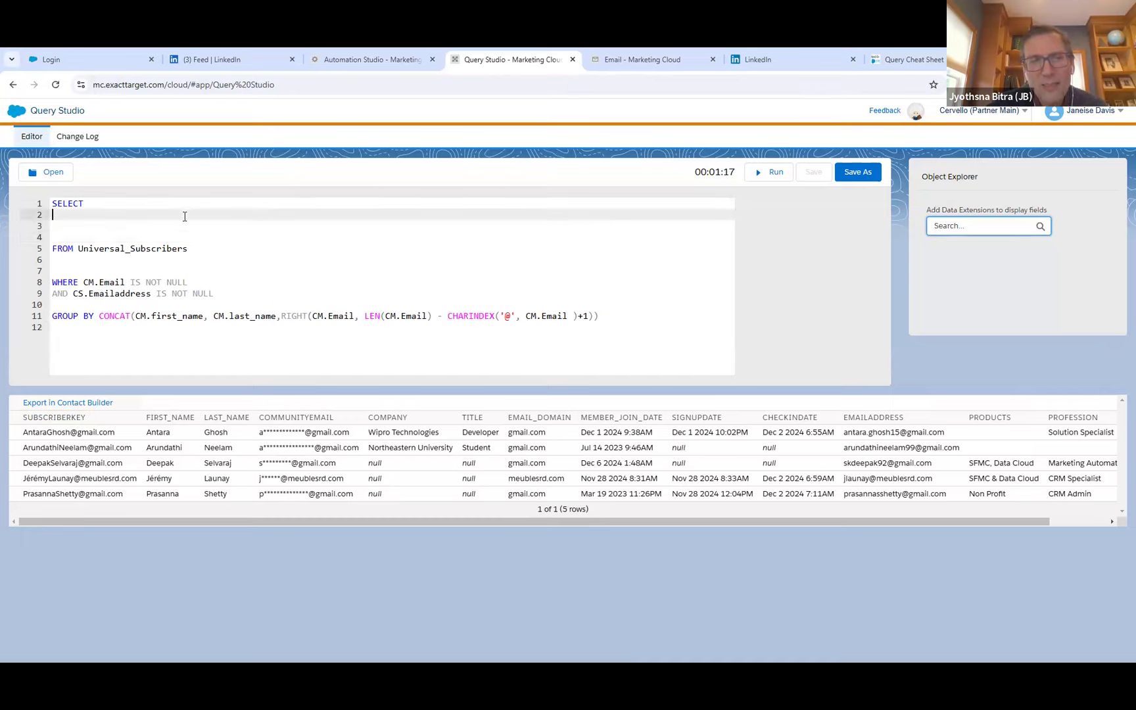
{"action": "left_click", "coordinate": [647, 60]}
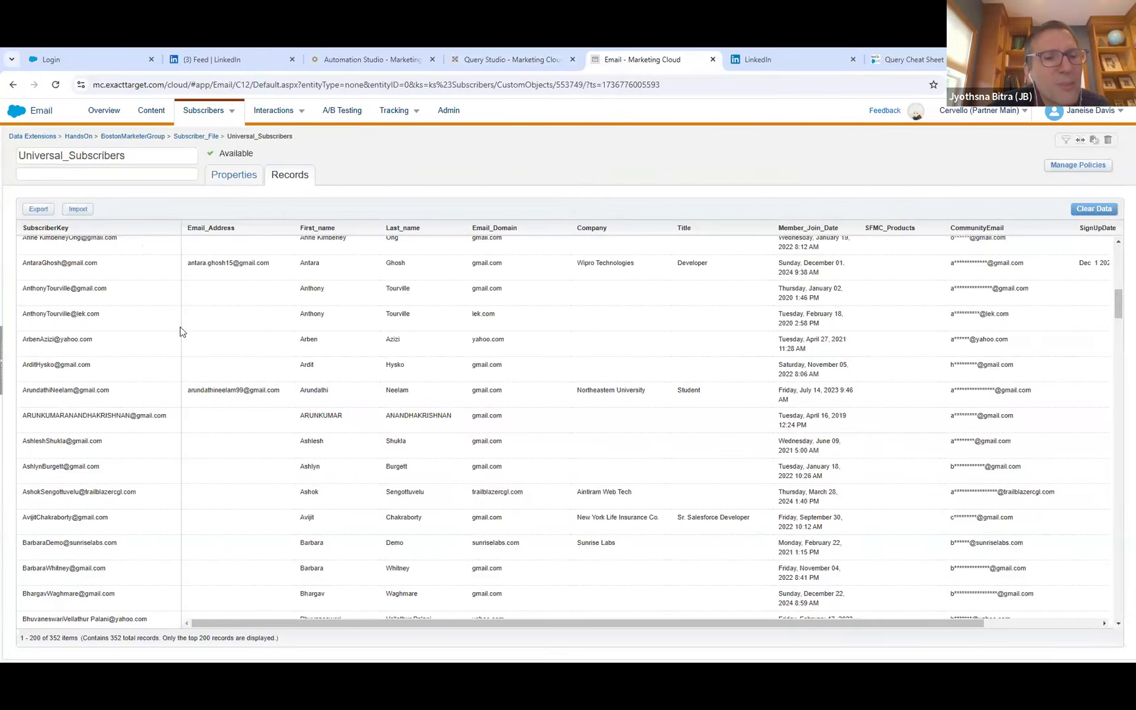
{"action": "left_click", "coordinate": [217, 177]}
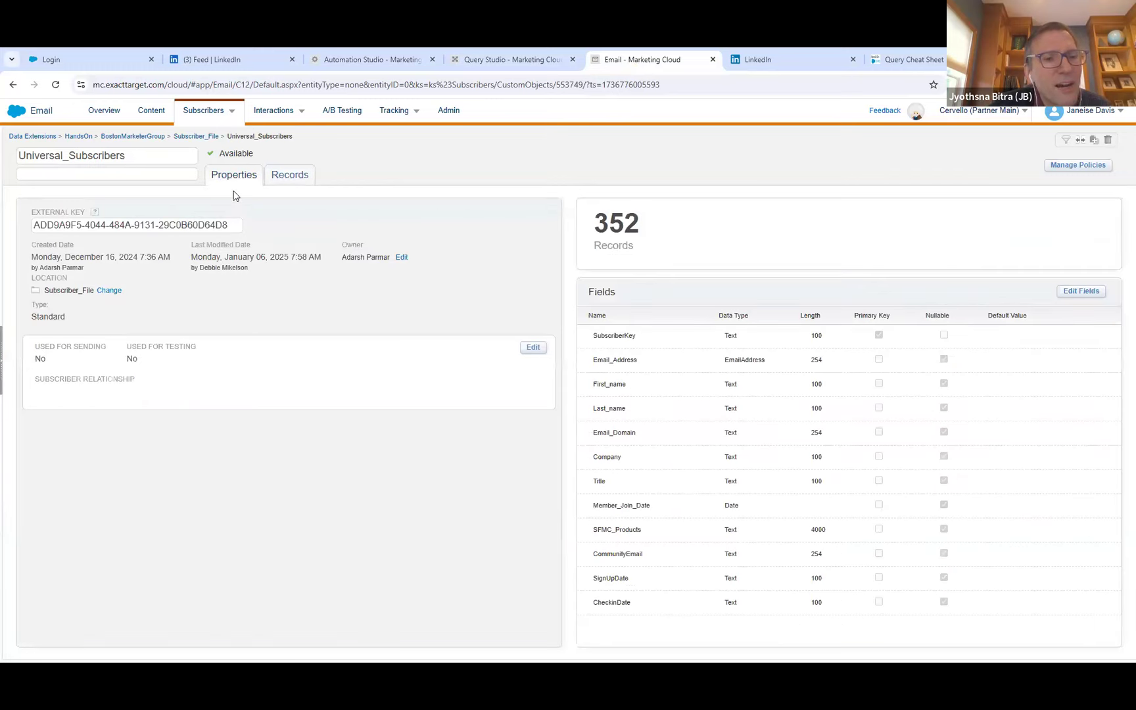
{"action": "double_click", "coordinate": [616, 335]}
{"action": "key", "text": "ctrl+c"}
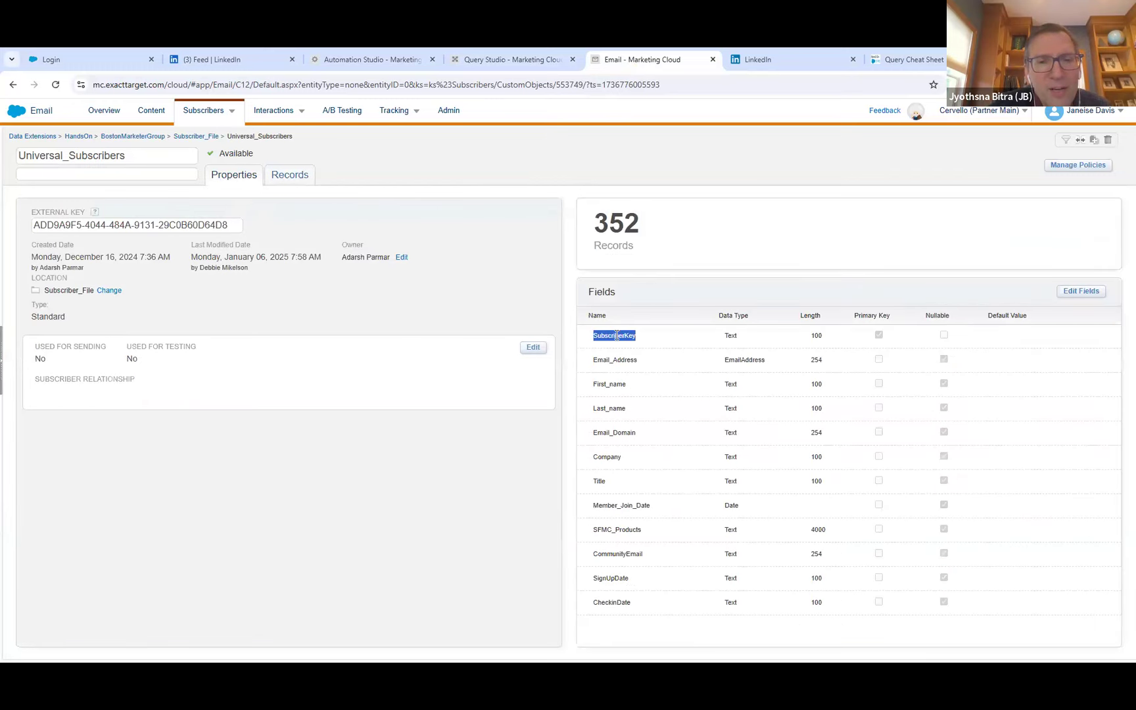
{"action": "left_click", "coordinate": [473, 56]}
{"action": "key", "text": "ctrl+v"}
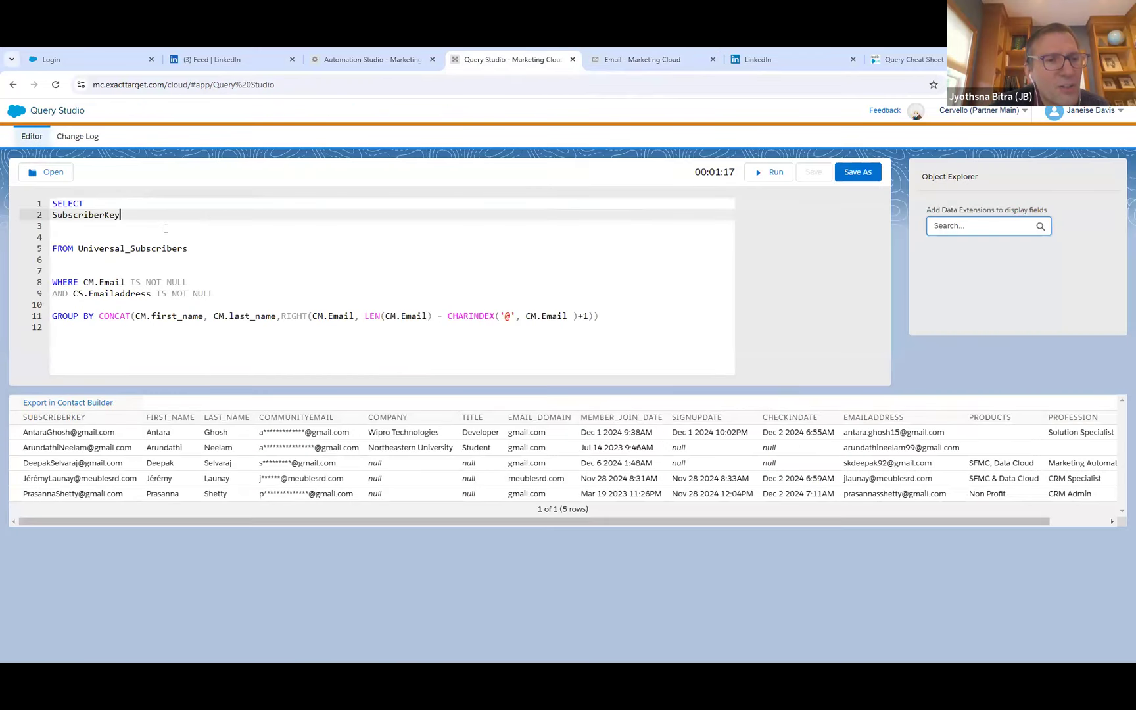
Add Email_Address, copied from the Universal_Subscribers field list, as the second selected field and start another comma-led line.
{"action": "key", "text": "Return"}
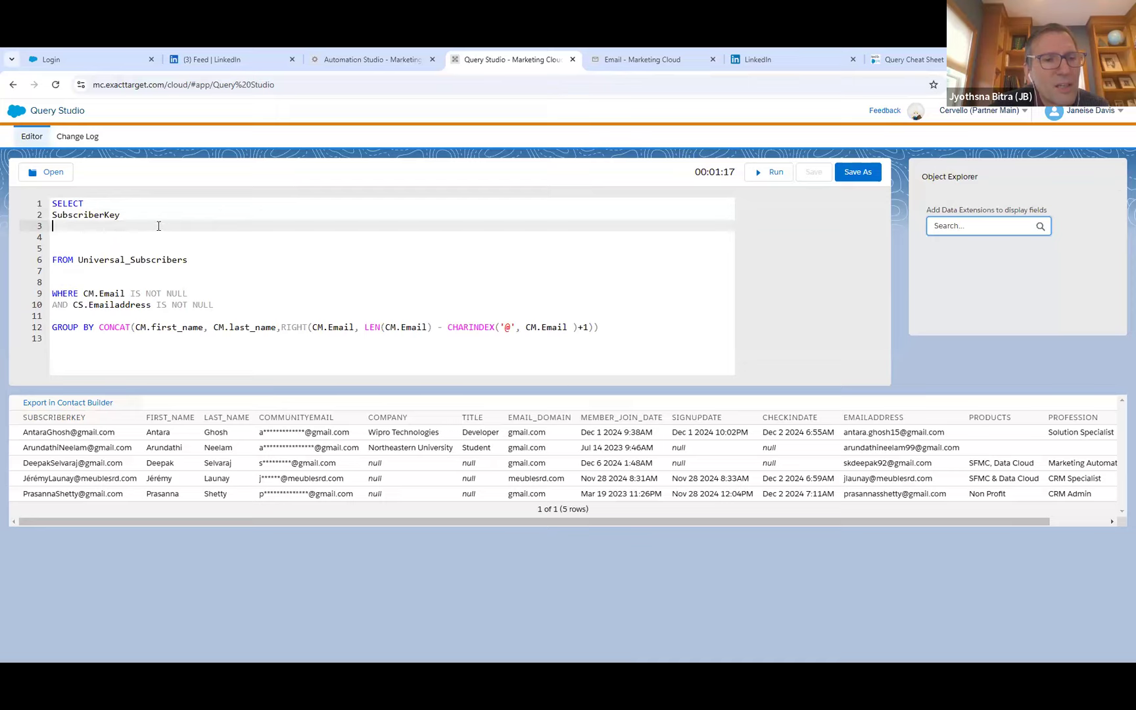
{"action": "type", "text": ","}
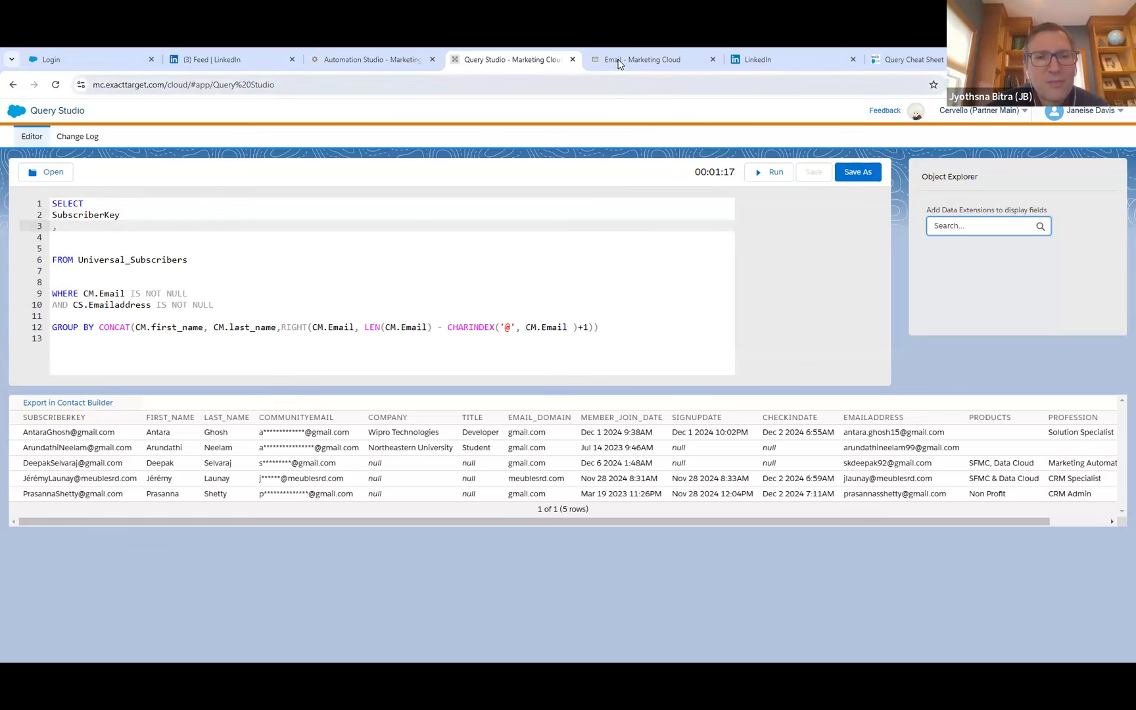
{"action": "left_click", "coordinate": [641, 60]}
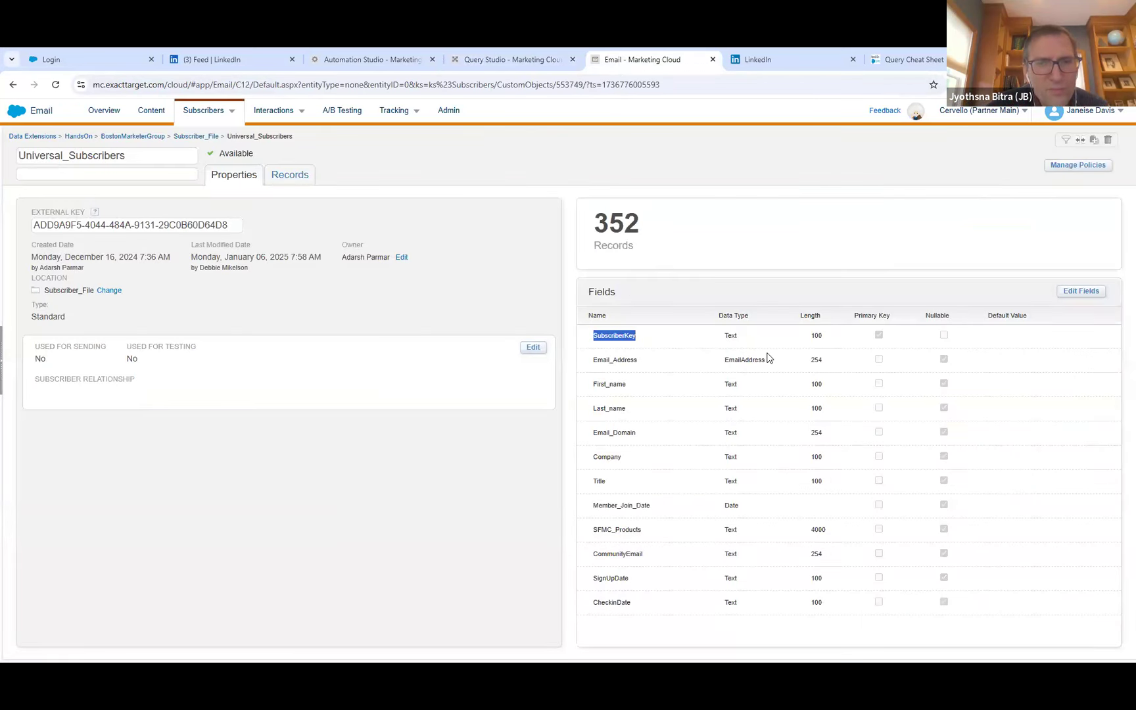
{"action": "double_click", "coordinate": [613, 360]}
{"action": "key", "text": "ctrl+c"}
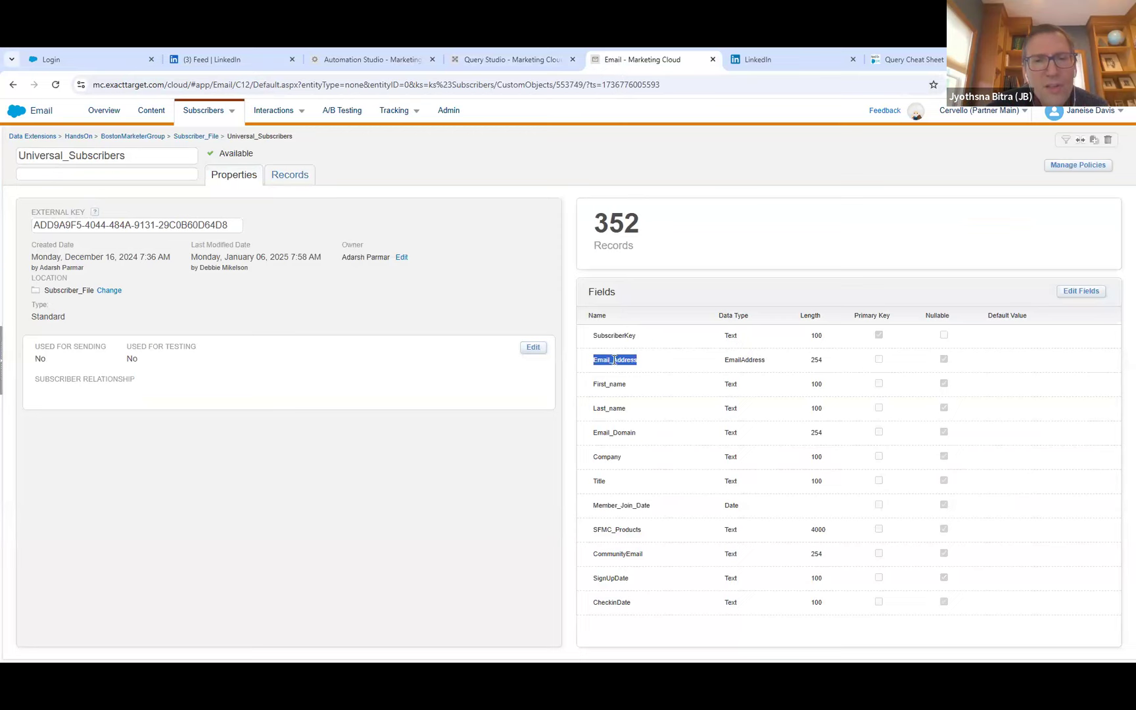
{"action": "left_click", "coordinate": [614, 359]}
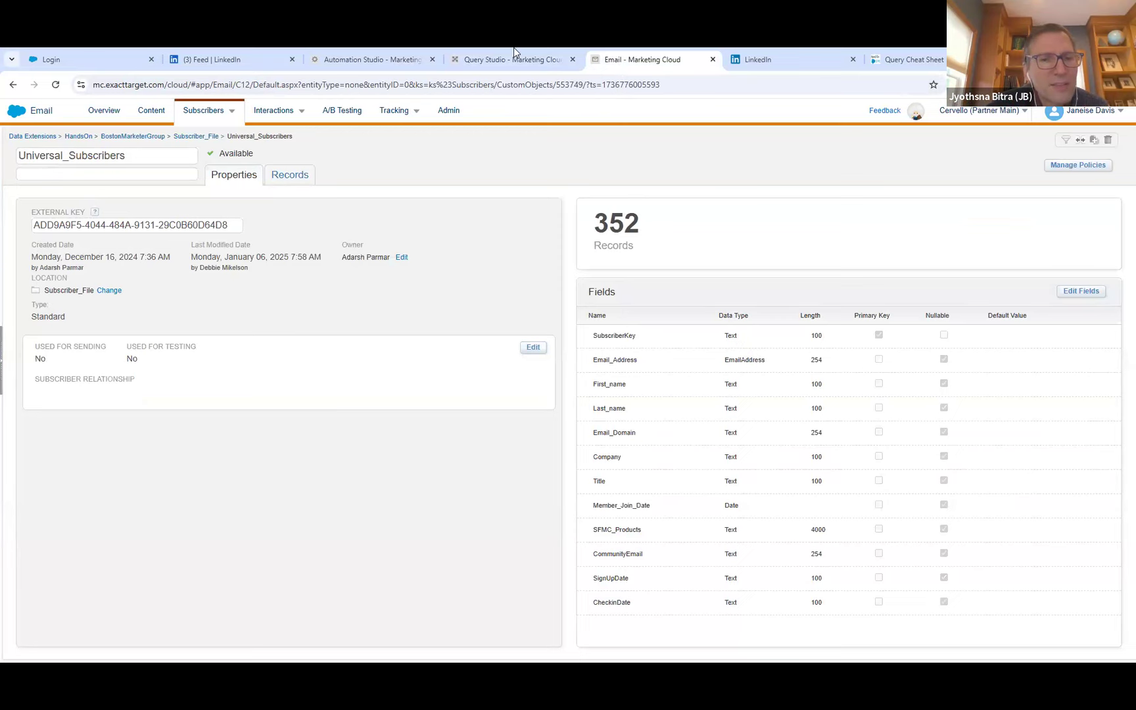
{"action": "left_click", "coordinate": [518, 58]}
{"action": "key", "text": "ctrl+v"}
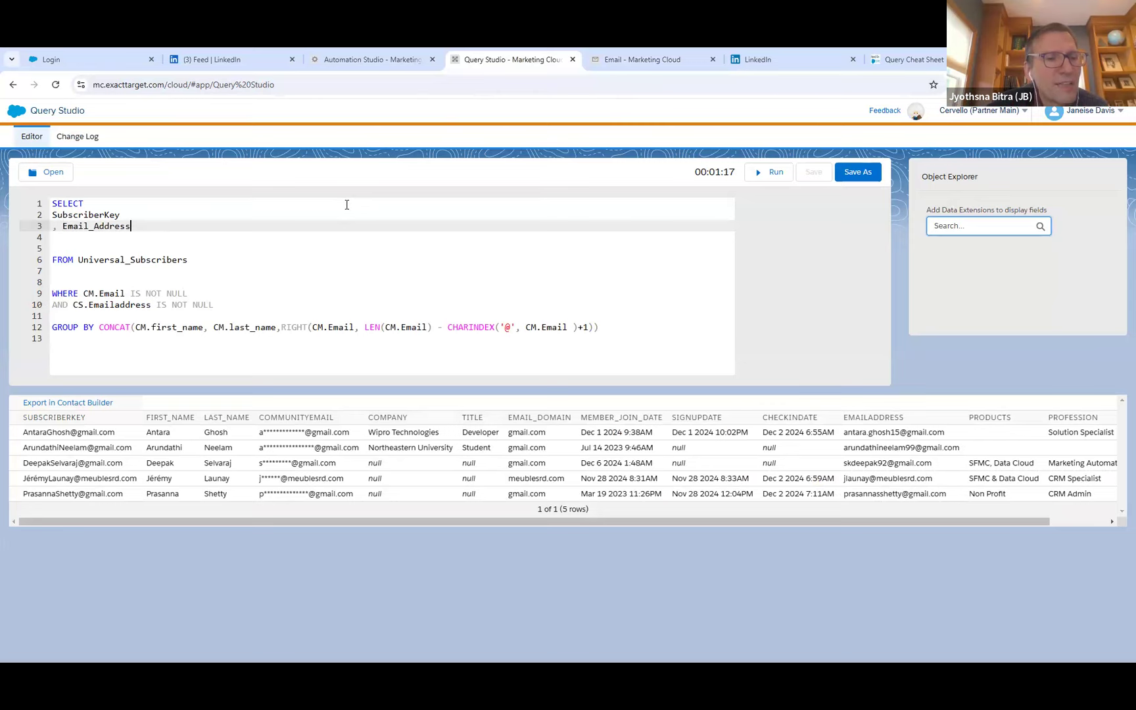
{"action": "key", "text": "Return"}
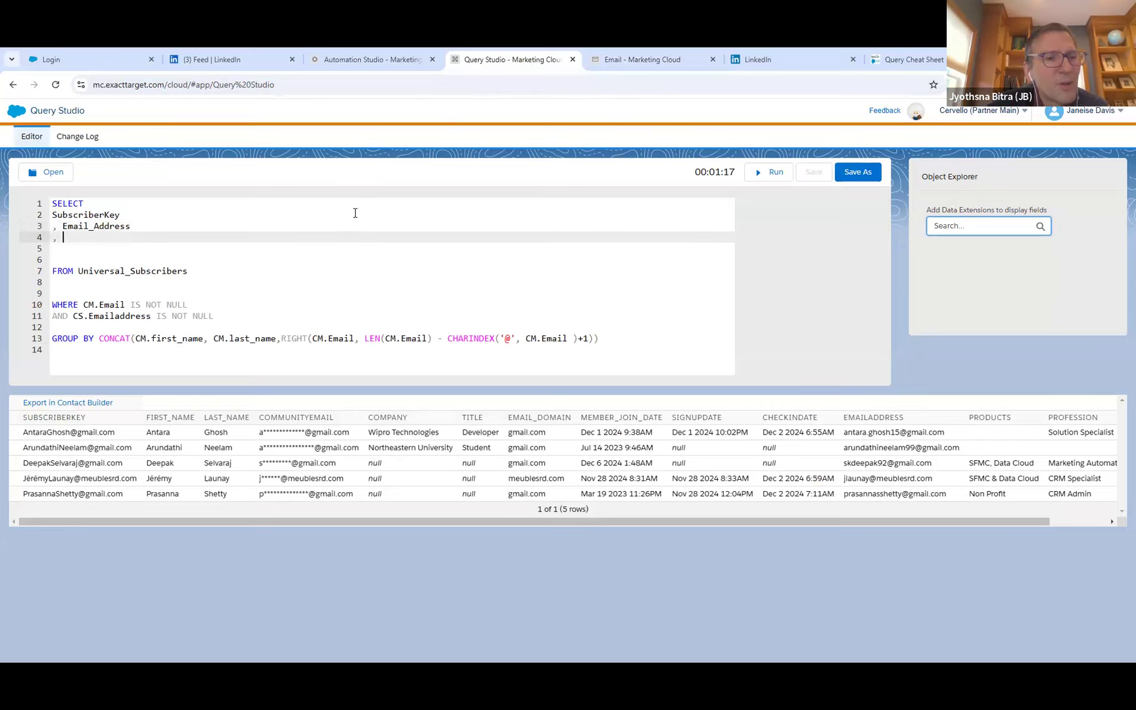
Add First_name, copied from the Universal_Subscribers fields in Email Studio, as the third selected field and start another comma-led line.
{"action": "left_click", "coordinate": [642, 60]}
{"action": "double_click", "coordinate": [610, 384]}
{"action": "key", "text": "ctrl+c"}
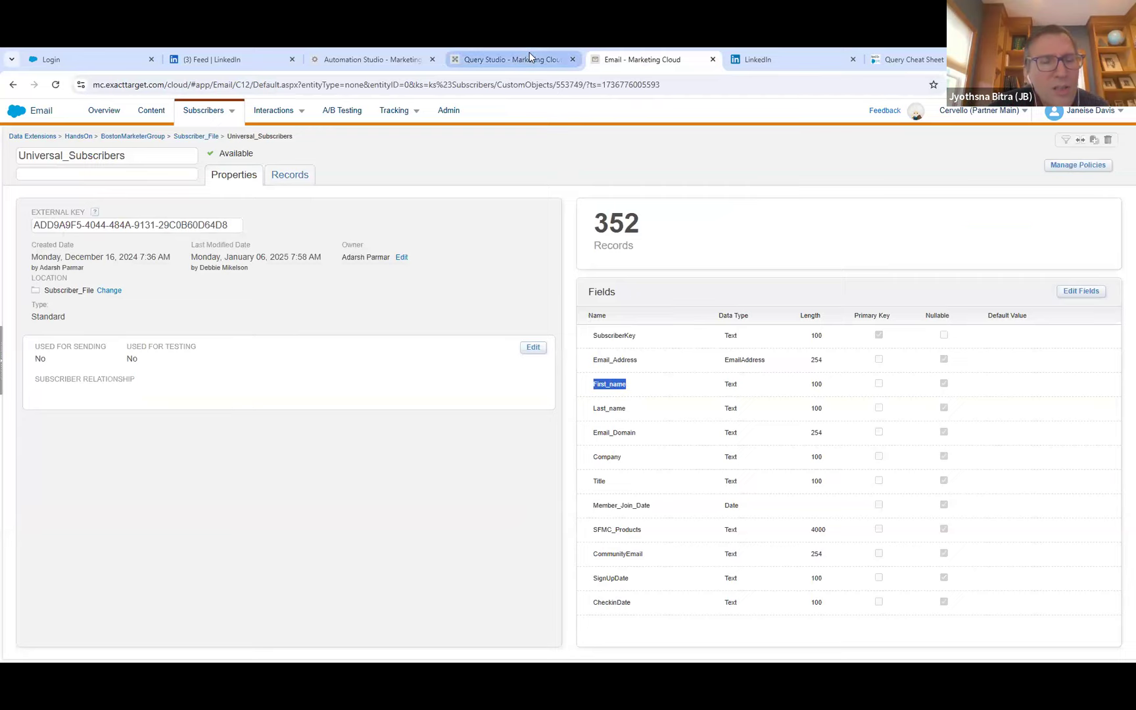
{"action": "left_click", "coordinate": [510, 60]}
{"action": "key", "text": "ctrl+v"}
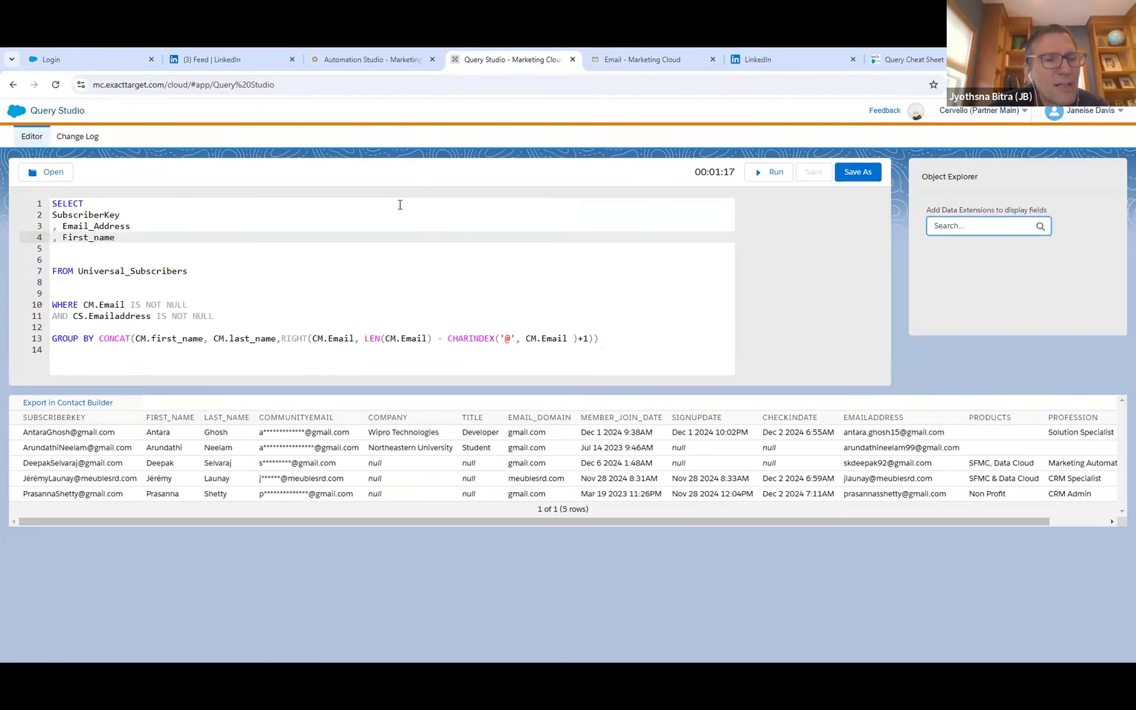
{"action": "key", "text": "Return"}
{"action": "type", "text": ","}
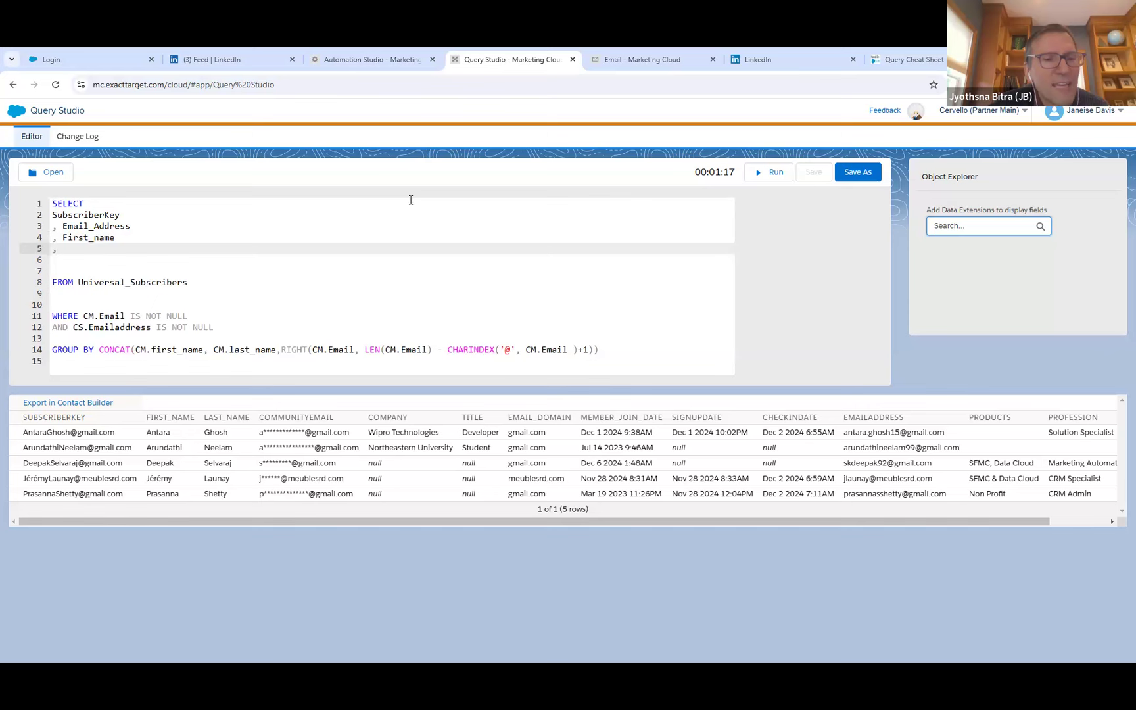
Copy SFMC_Products from the Universal_Subscribers field list in Email Studio and add it as the fourth selected field in the query.
{"action": "left_click", "coordinate": [621, 61]}
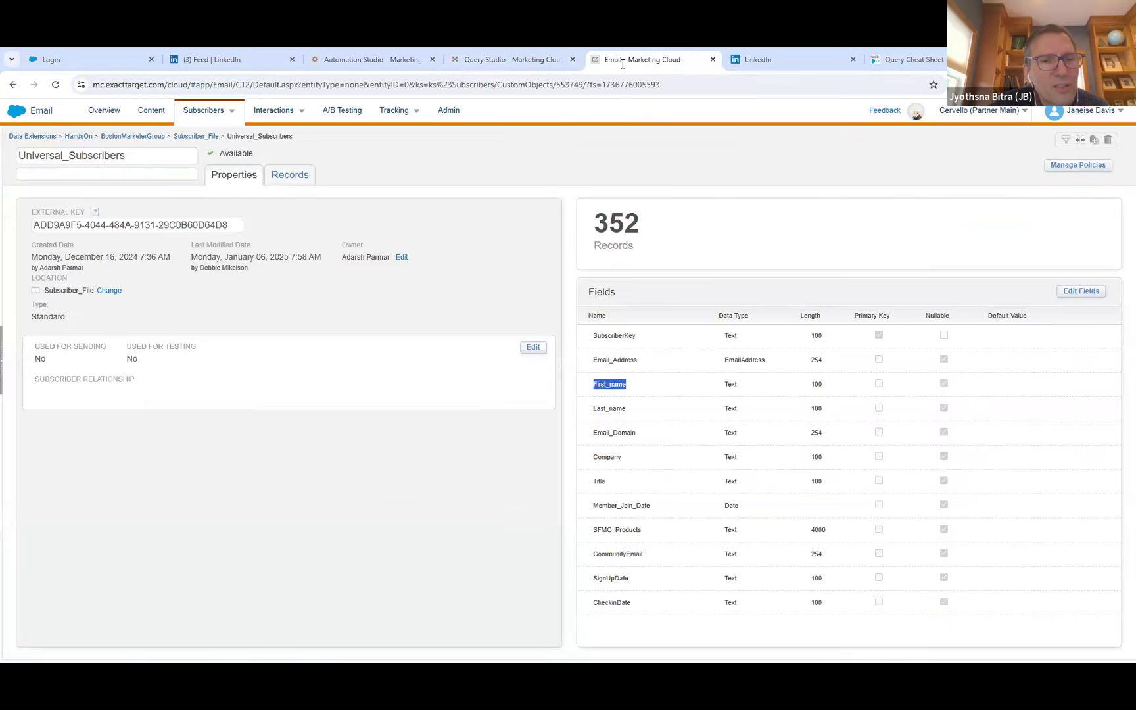
{"action": "double_click", "coordinate": [618, 530]}
{"action": "key", "text": "ctrl+c"}
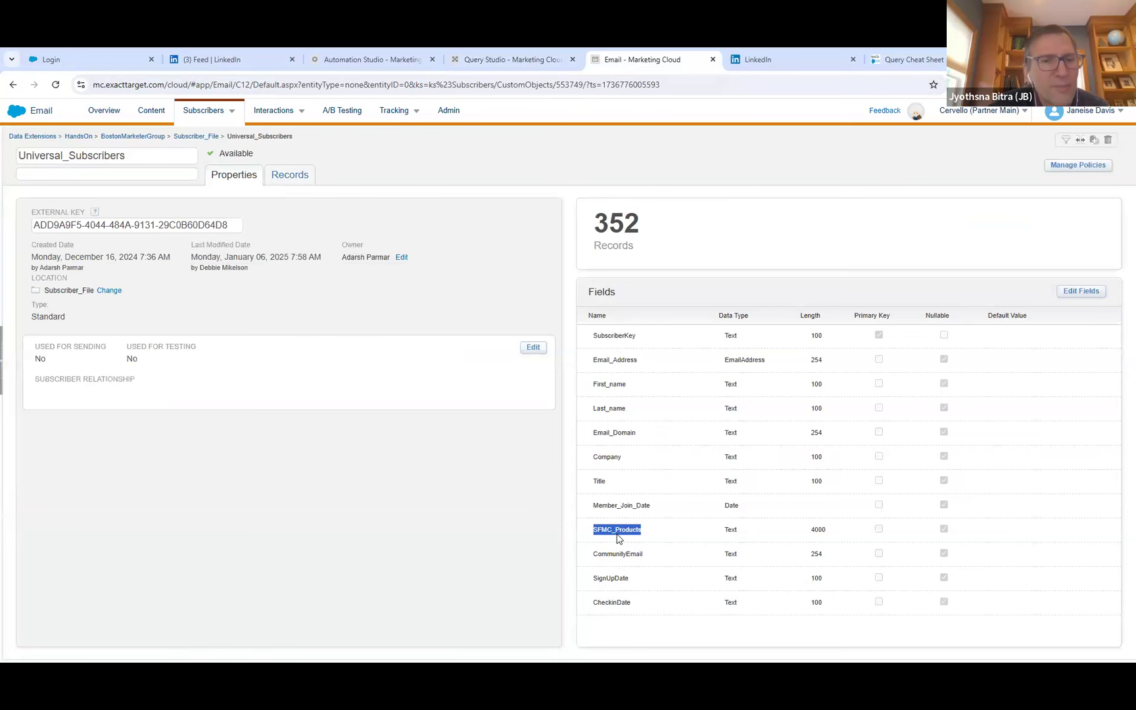
{"action": "left_click", "coordinate": [607, 485]}
{"action": "left_click", "coordinate": [538, 58]}
{"action": "key", "text": "ctrl+v"}
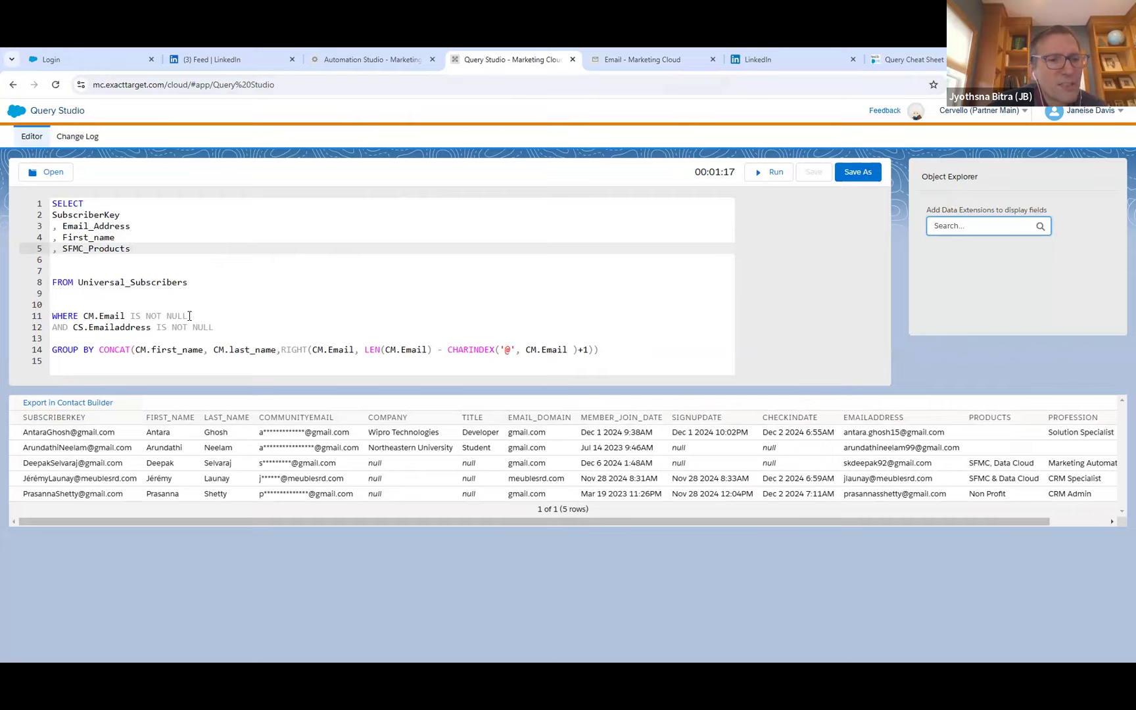
Delete the AND CS.Emailaddress condition and the whole GROUP BY clause, keeping only the WHERE line after FROM.
{"action": "left_click_drag", "start_coordinate": [605, 351], "coordinate": [52, 330]}
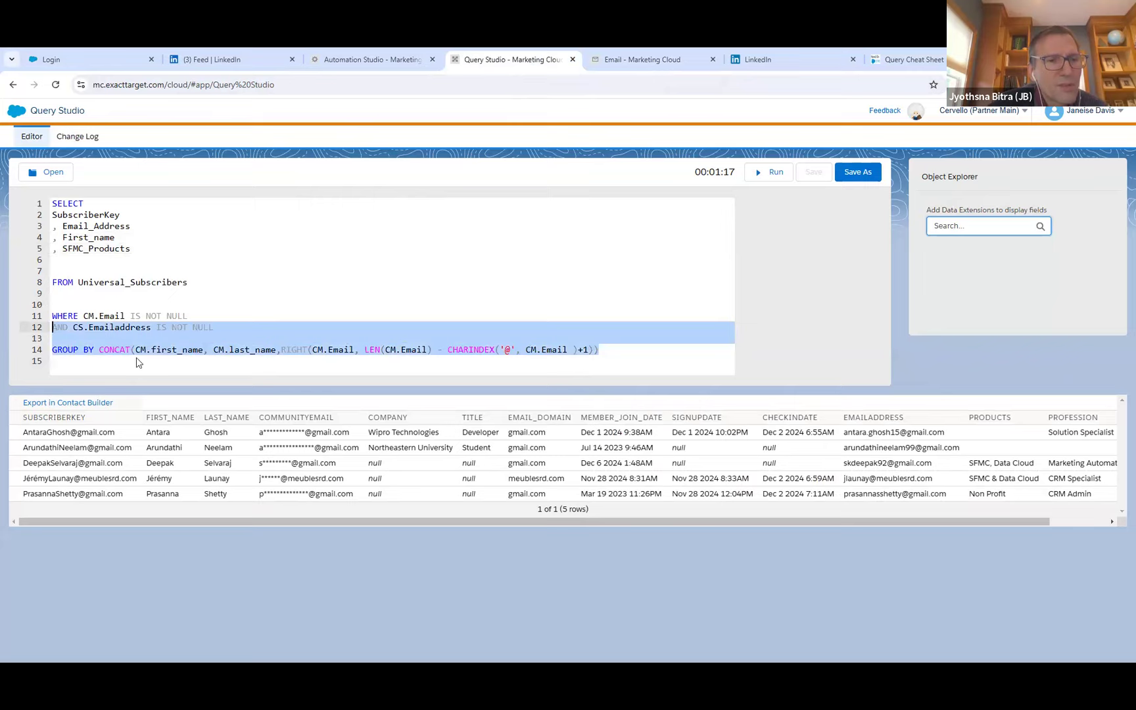
{"action": "key", "text": "BackSpace"}
{"action": "key", "text": "BackSpace"}
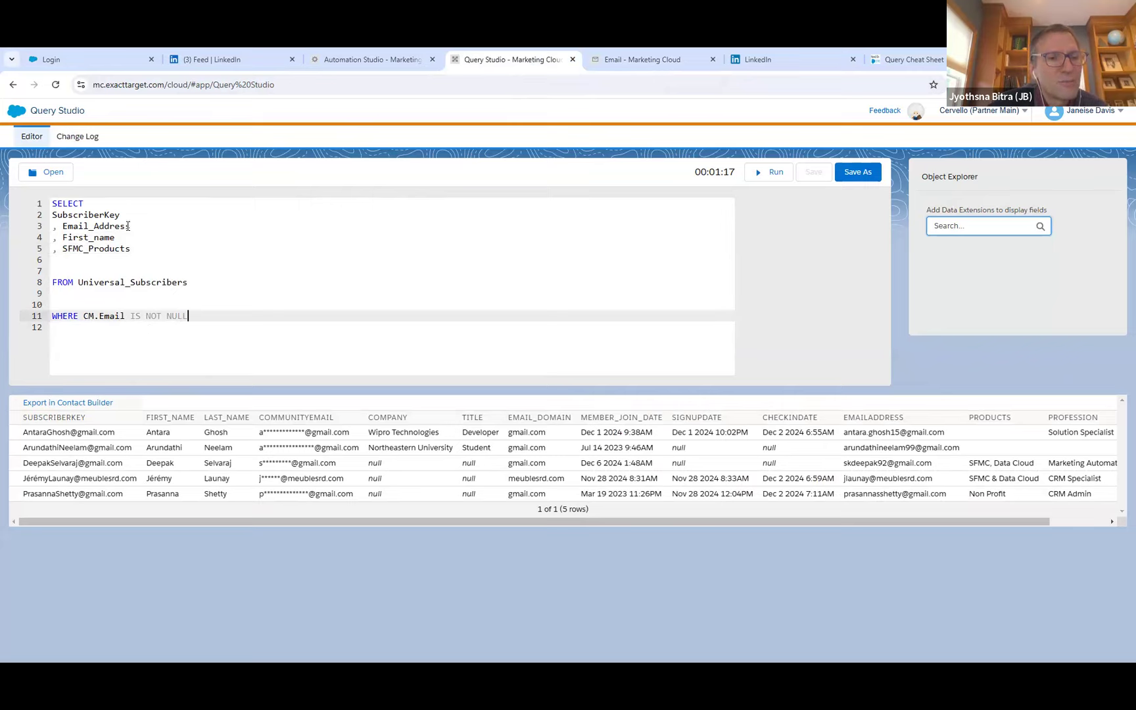
Replace CM.Email in the WHERE condition with Email_Address, copied from the SELECT list, and run the query.
{"action": "left_click_drag", "start_coordinate": [132, 228], "coordinate": [63, 226]}
{"action": "key", "text": "ctrl+c"}
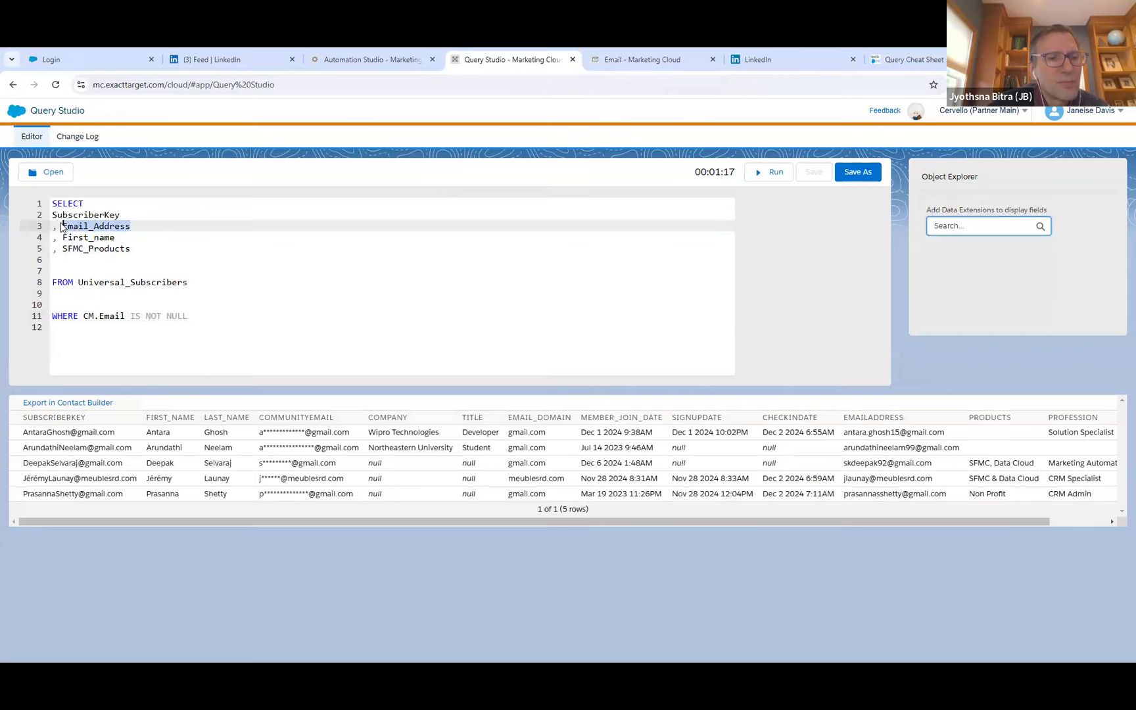
{"action": "left_click_drag", "start_coordinate": [125, 316], "coordinate": [83, 315]}
{"action": "key", "text": "ctrl+v"}
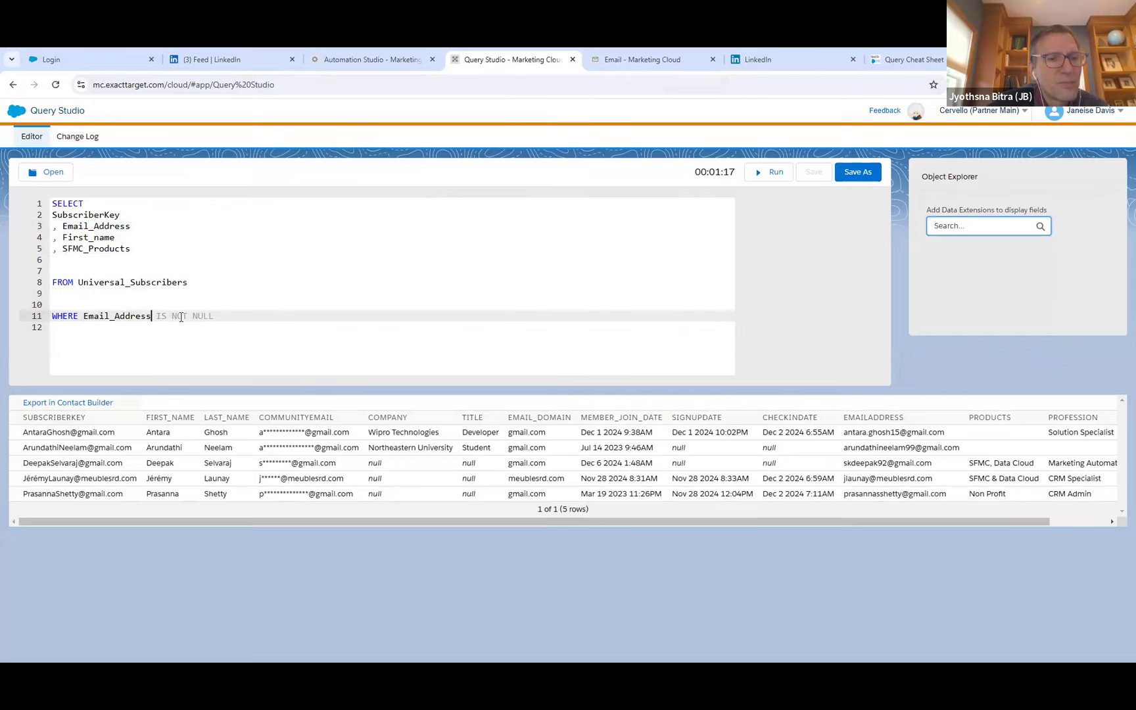
{"action": "left_click", "coordinate": [231, 315]}
{"action": "left_click", "coordinate": [772, 172]}
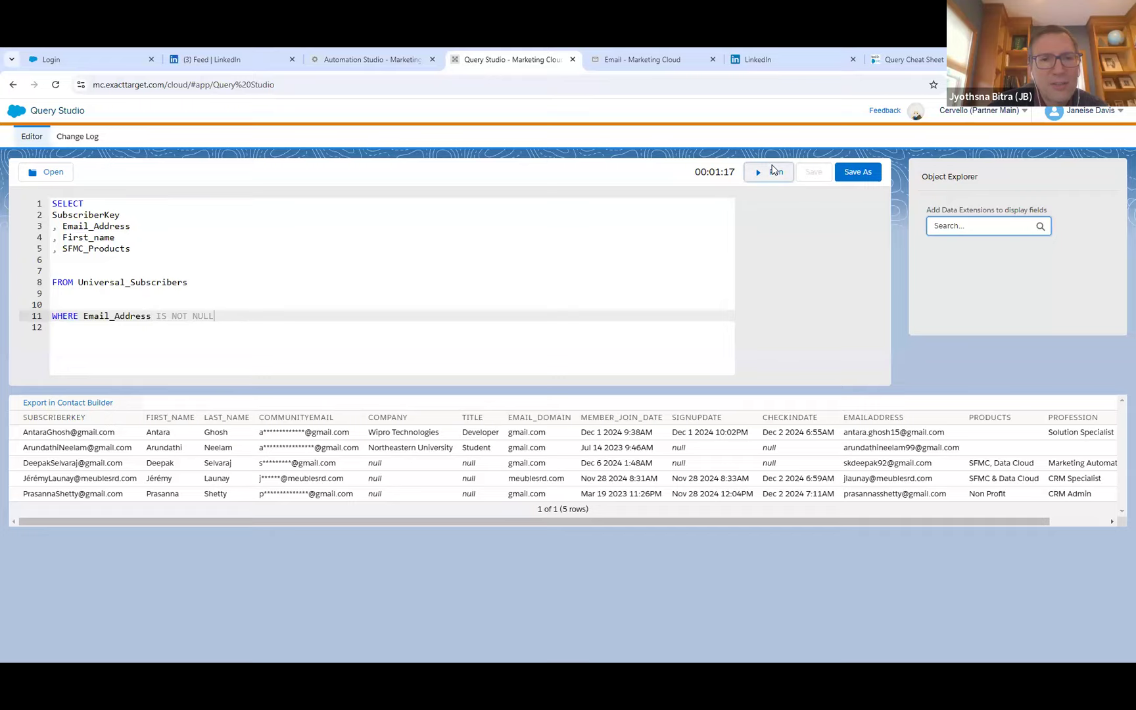